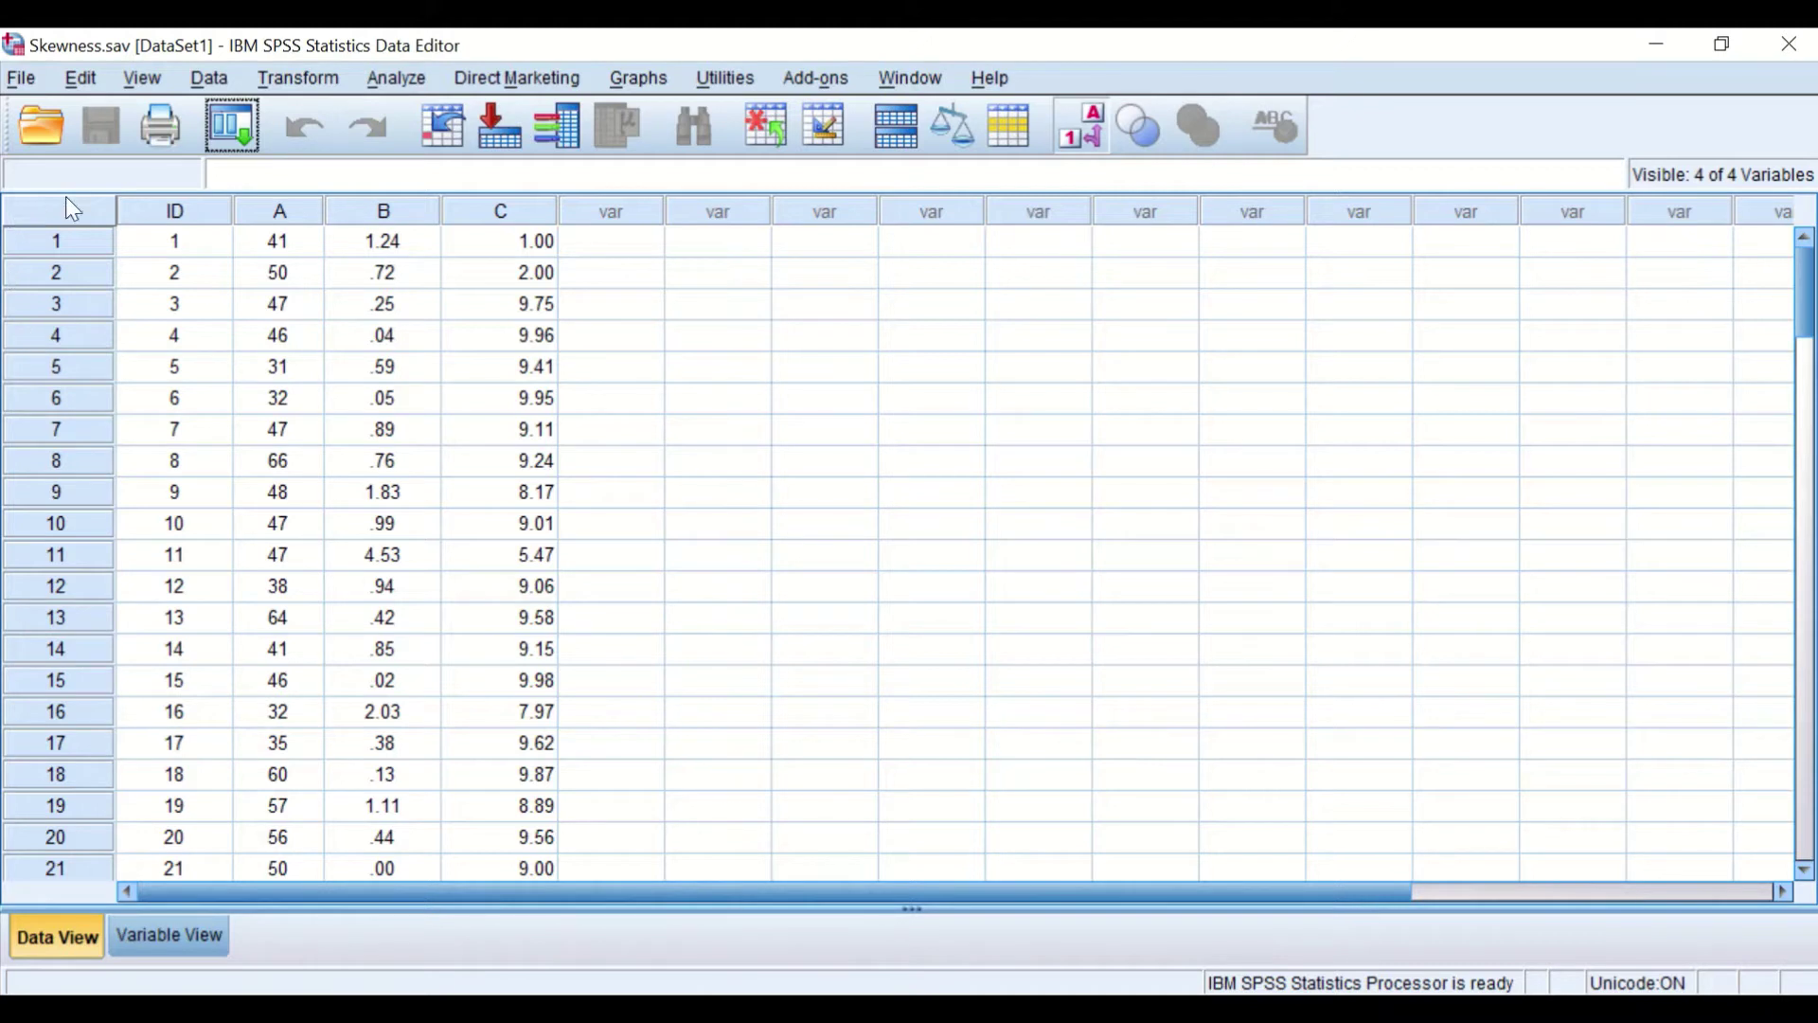
Reset the legacy Histogram settings and create a histogram of variable A with the normal curve displayed
{"action": "left_click", "coordinate": [639, 83]}
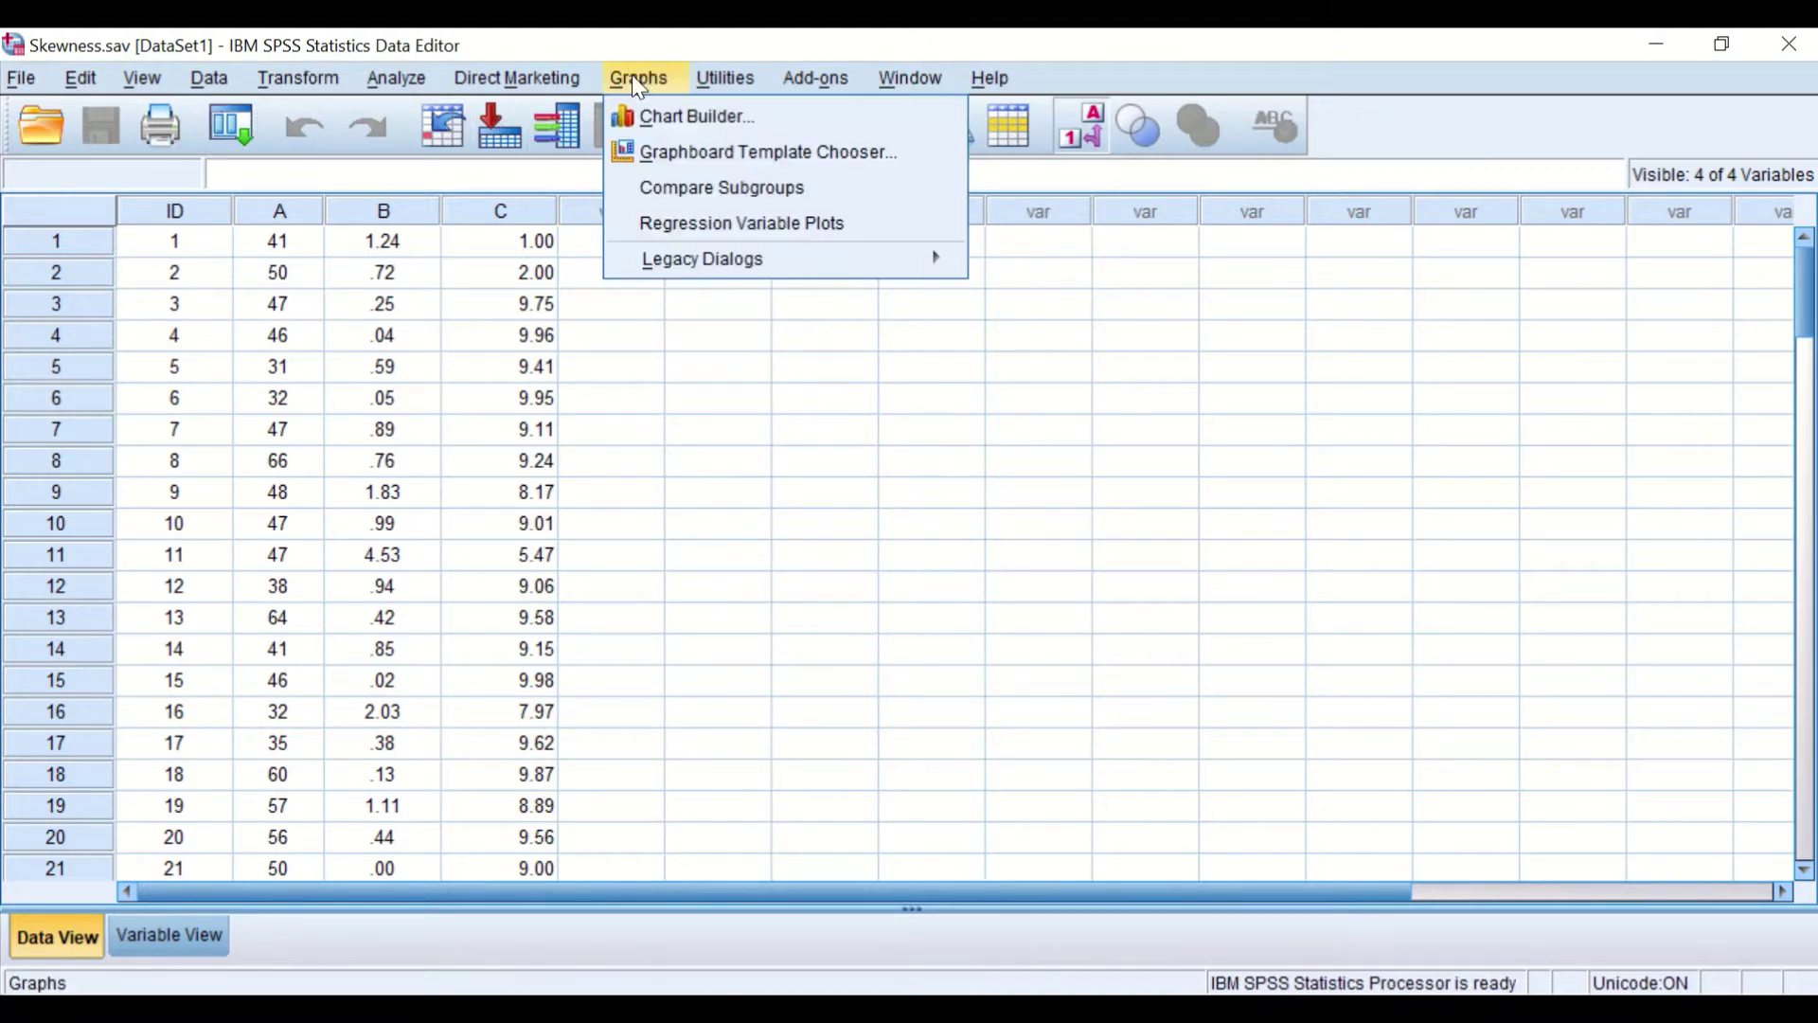
{"action": "mouse_move", "coordinate": [701, 265]}
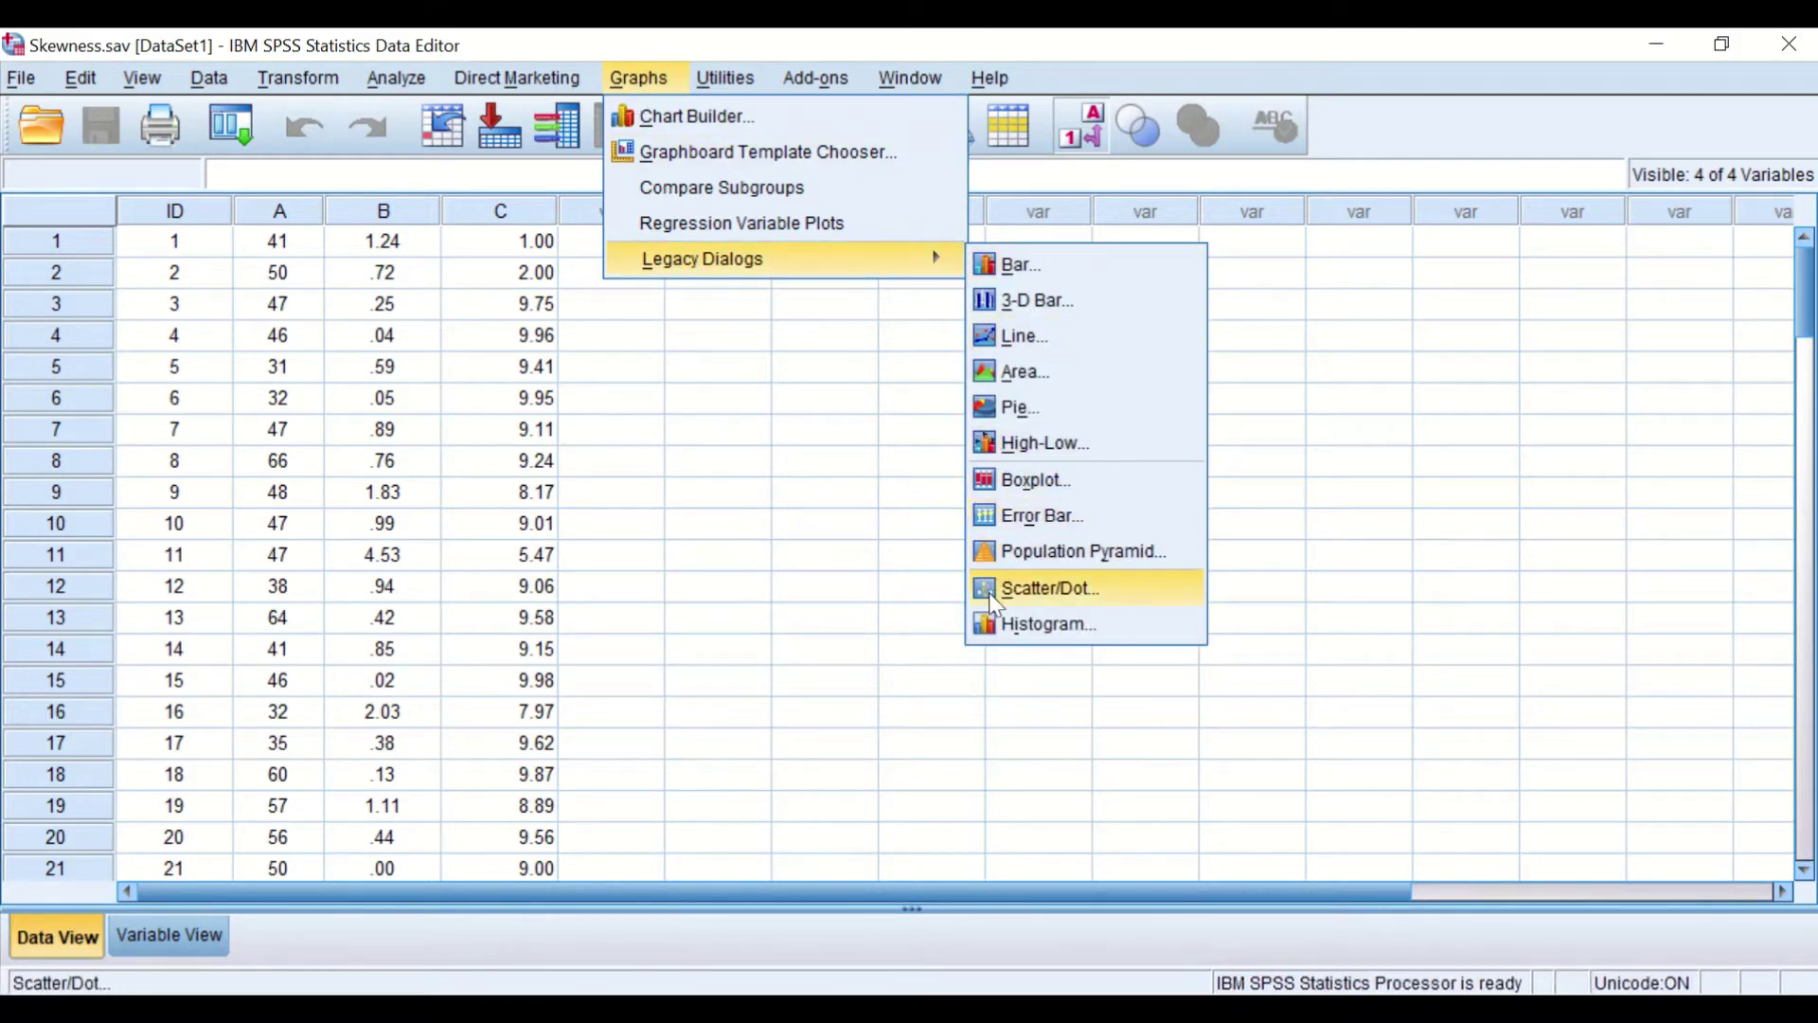
{"action": "left_click", "coordinate": [1011, 626]}
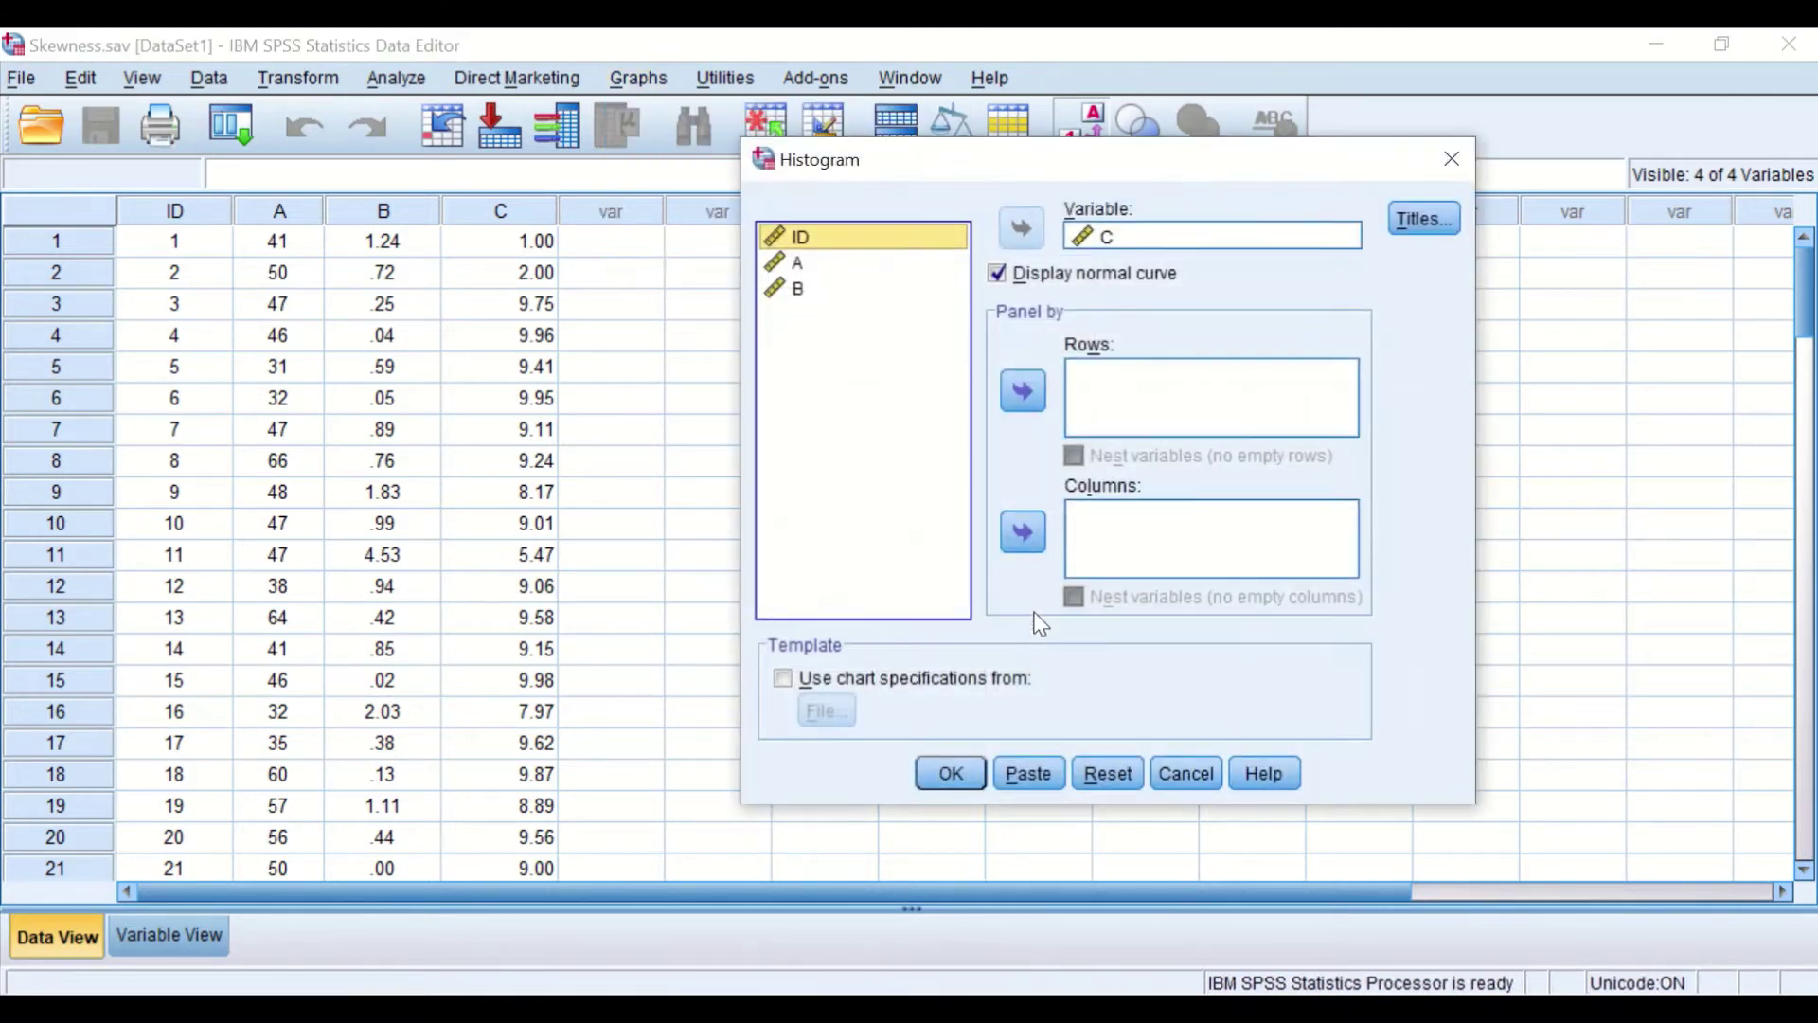
{"action": "left_click", "coordinate": [1105, 777]}
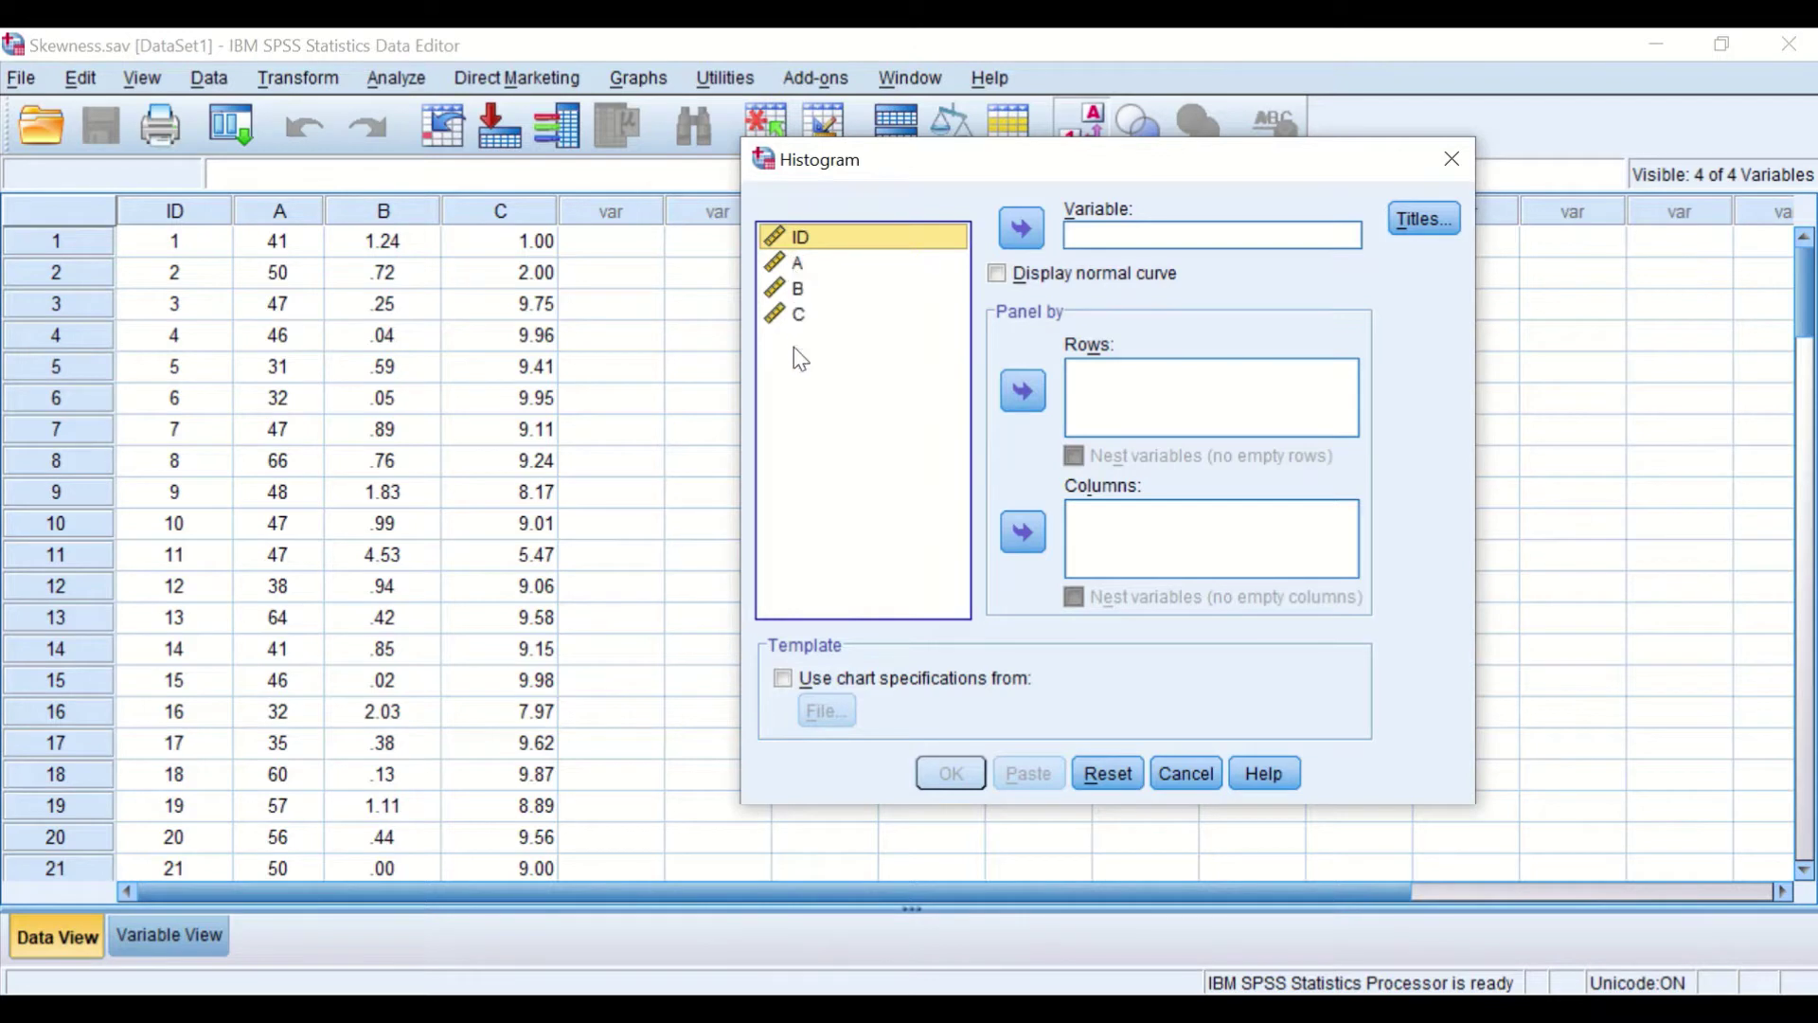
{"action": "left_click", "coordinate": [798, 269]}
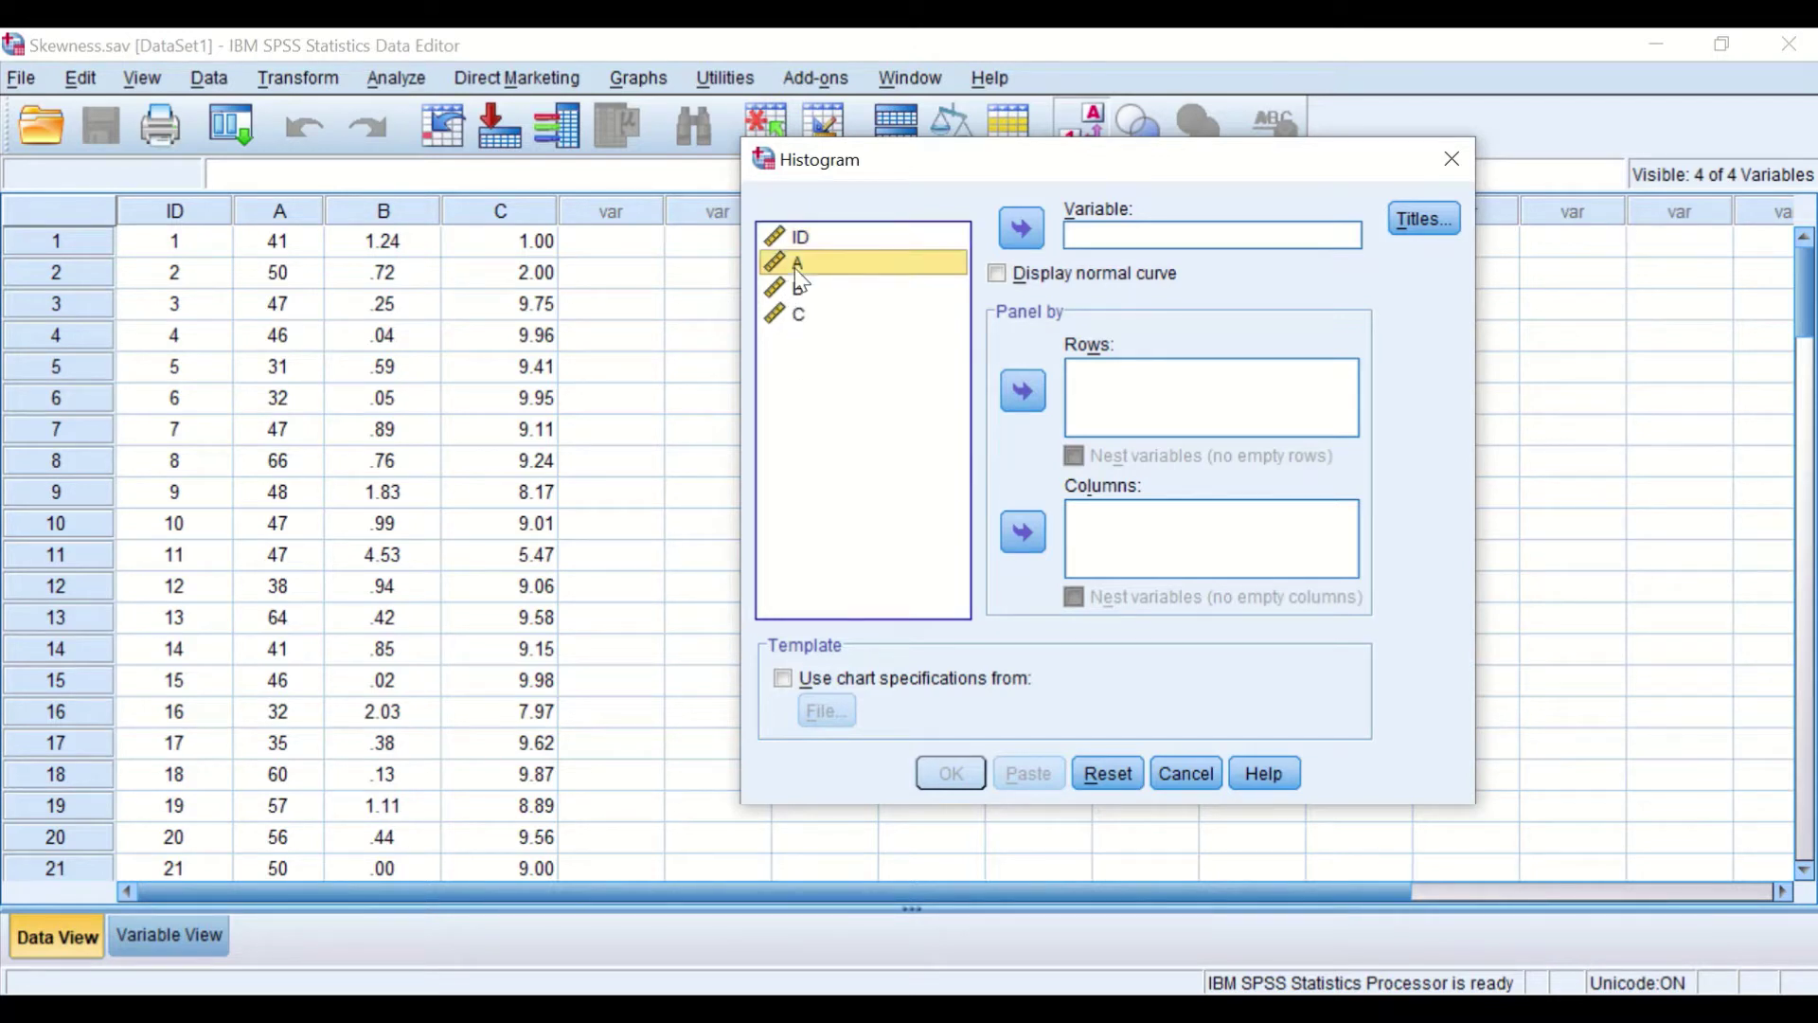
{"action": "left_click", "coordinate": [1037, 232]}
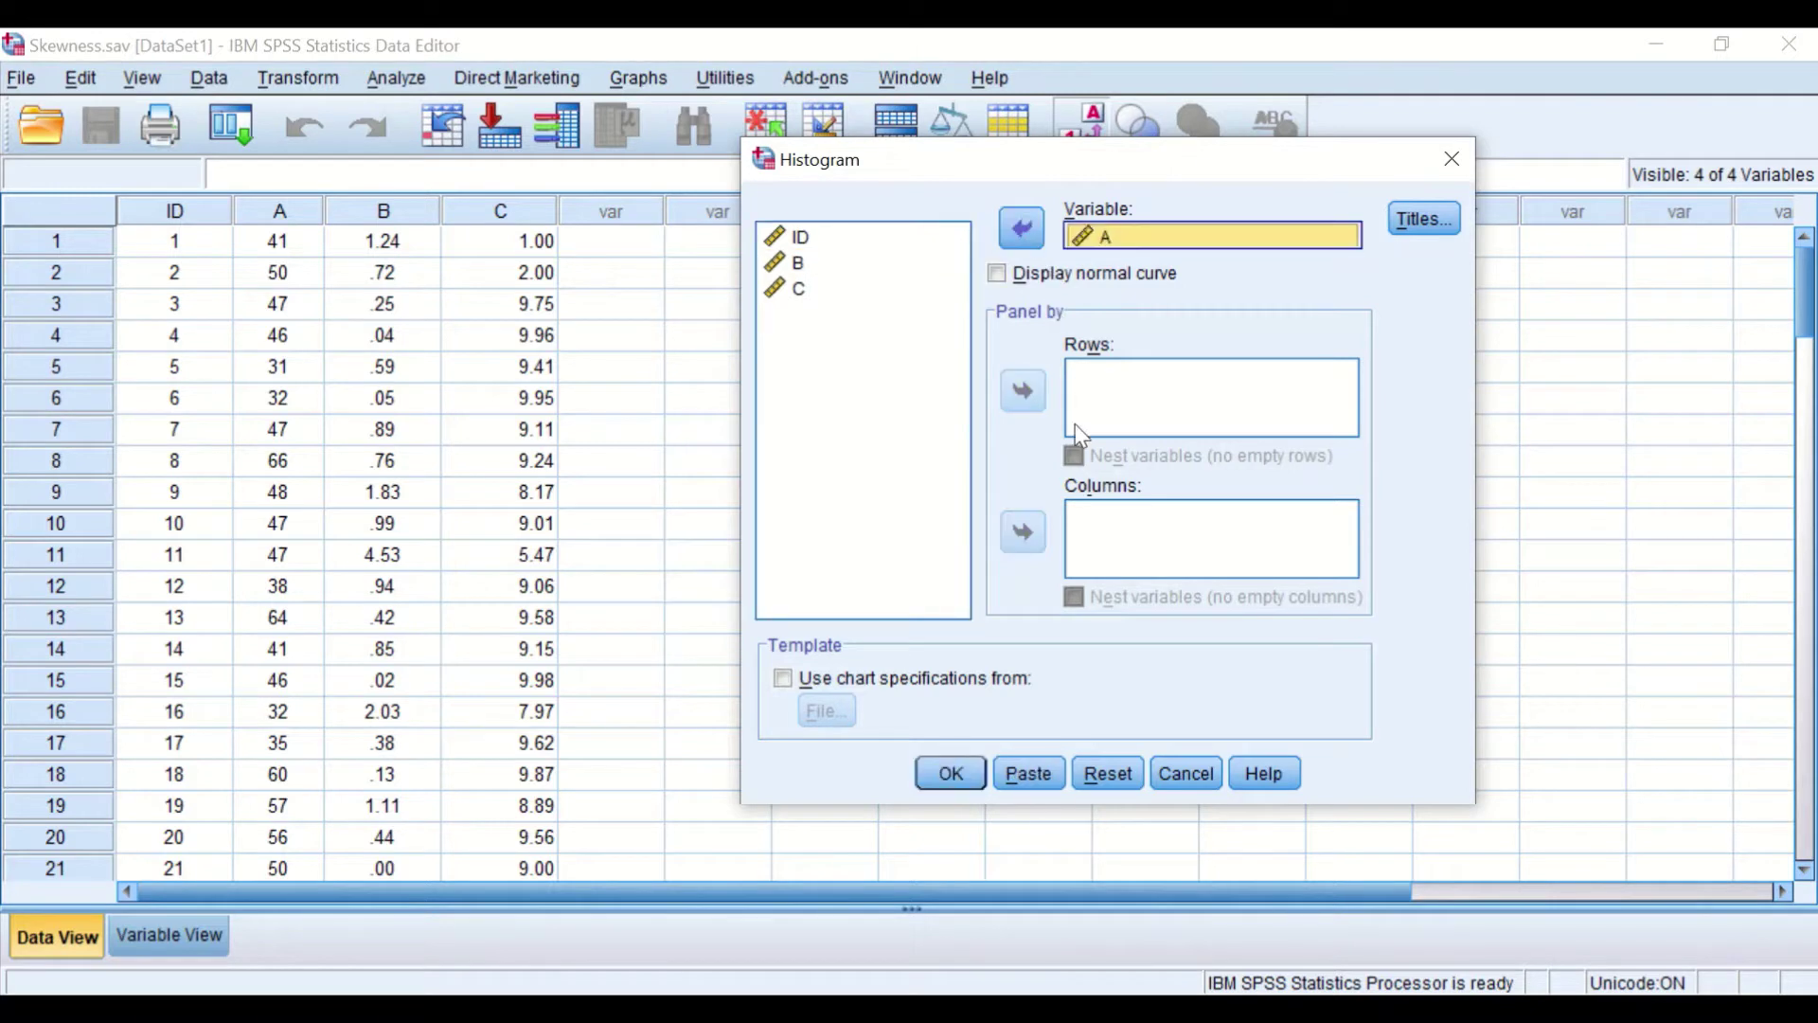
{"action": "left_click", "coordinate": [1002, 277]}
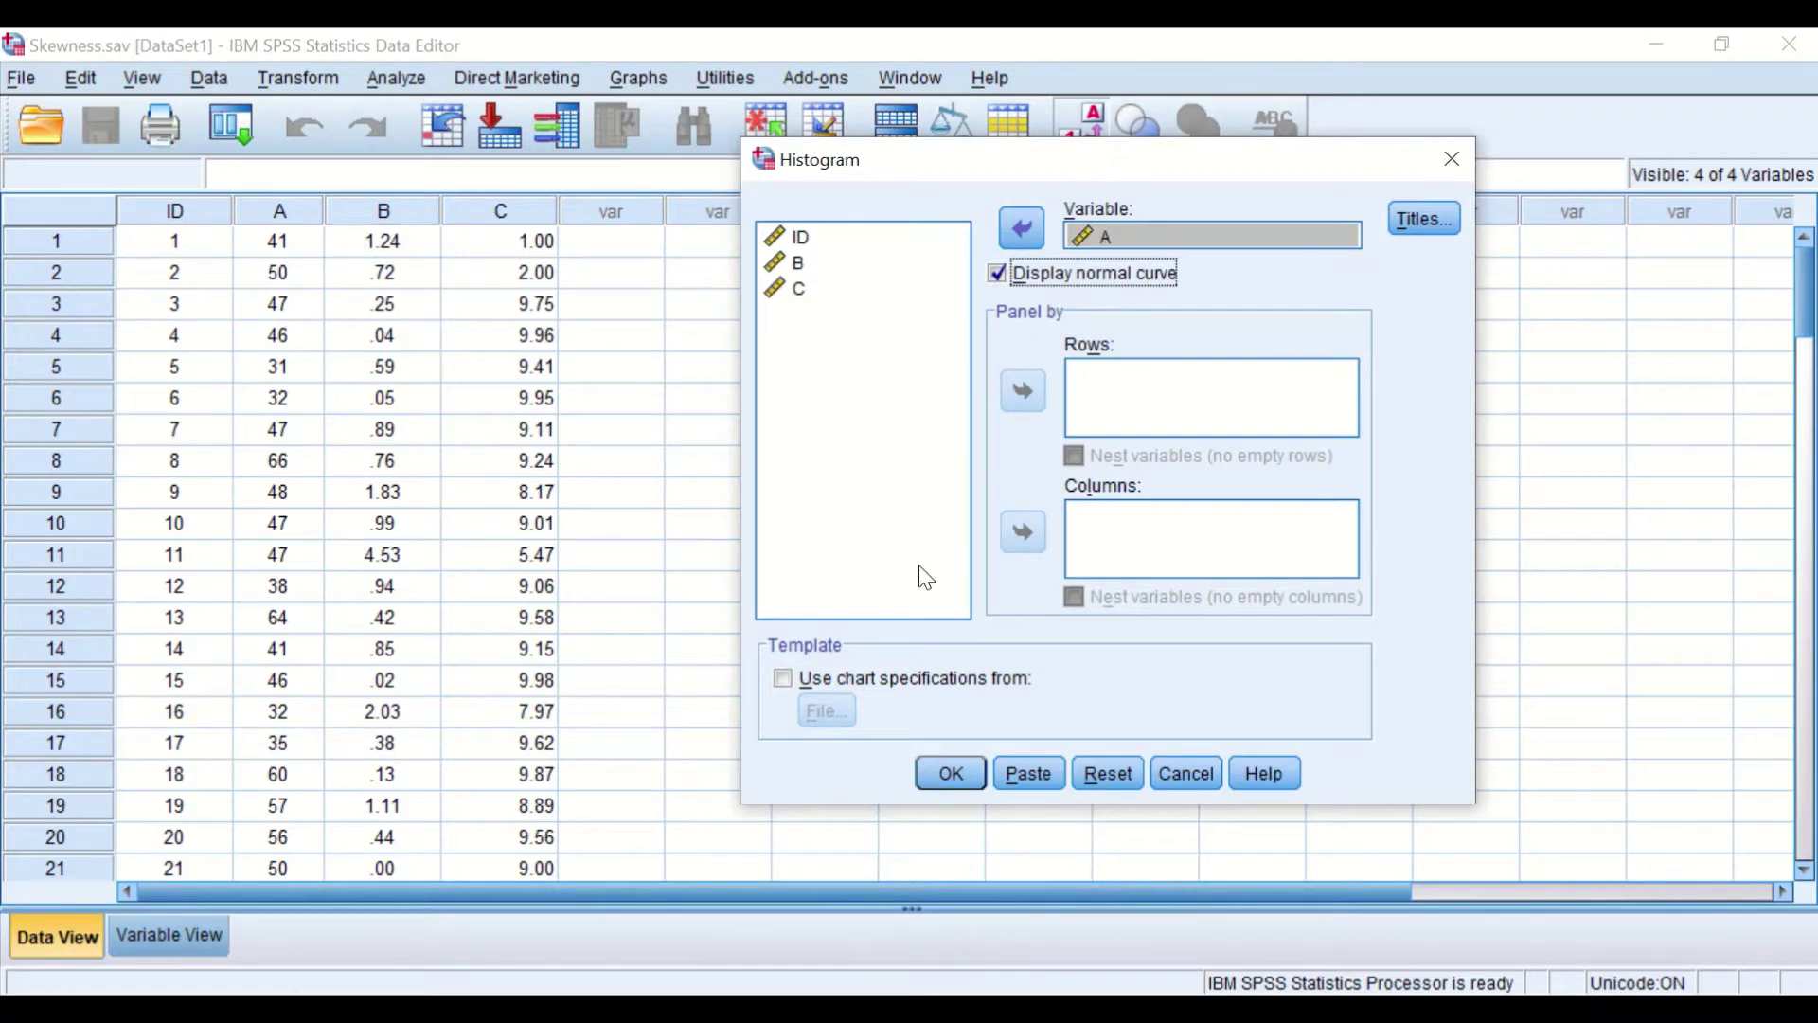
{"action": "left_click", "coordinate": [950, 786]}
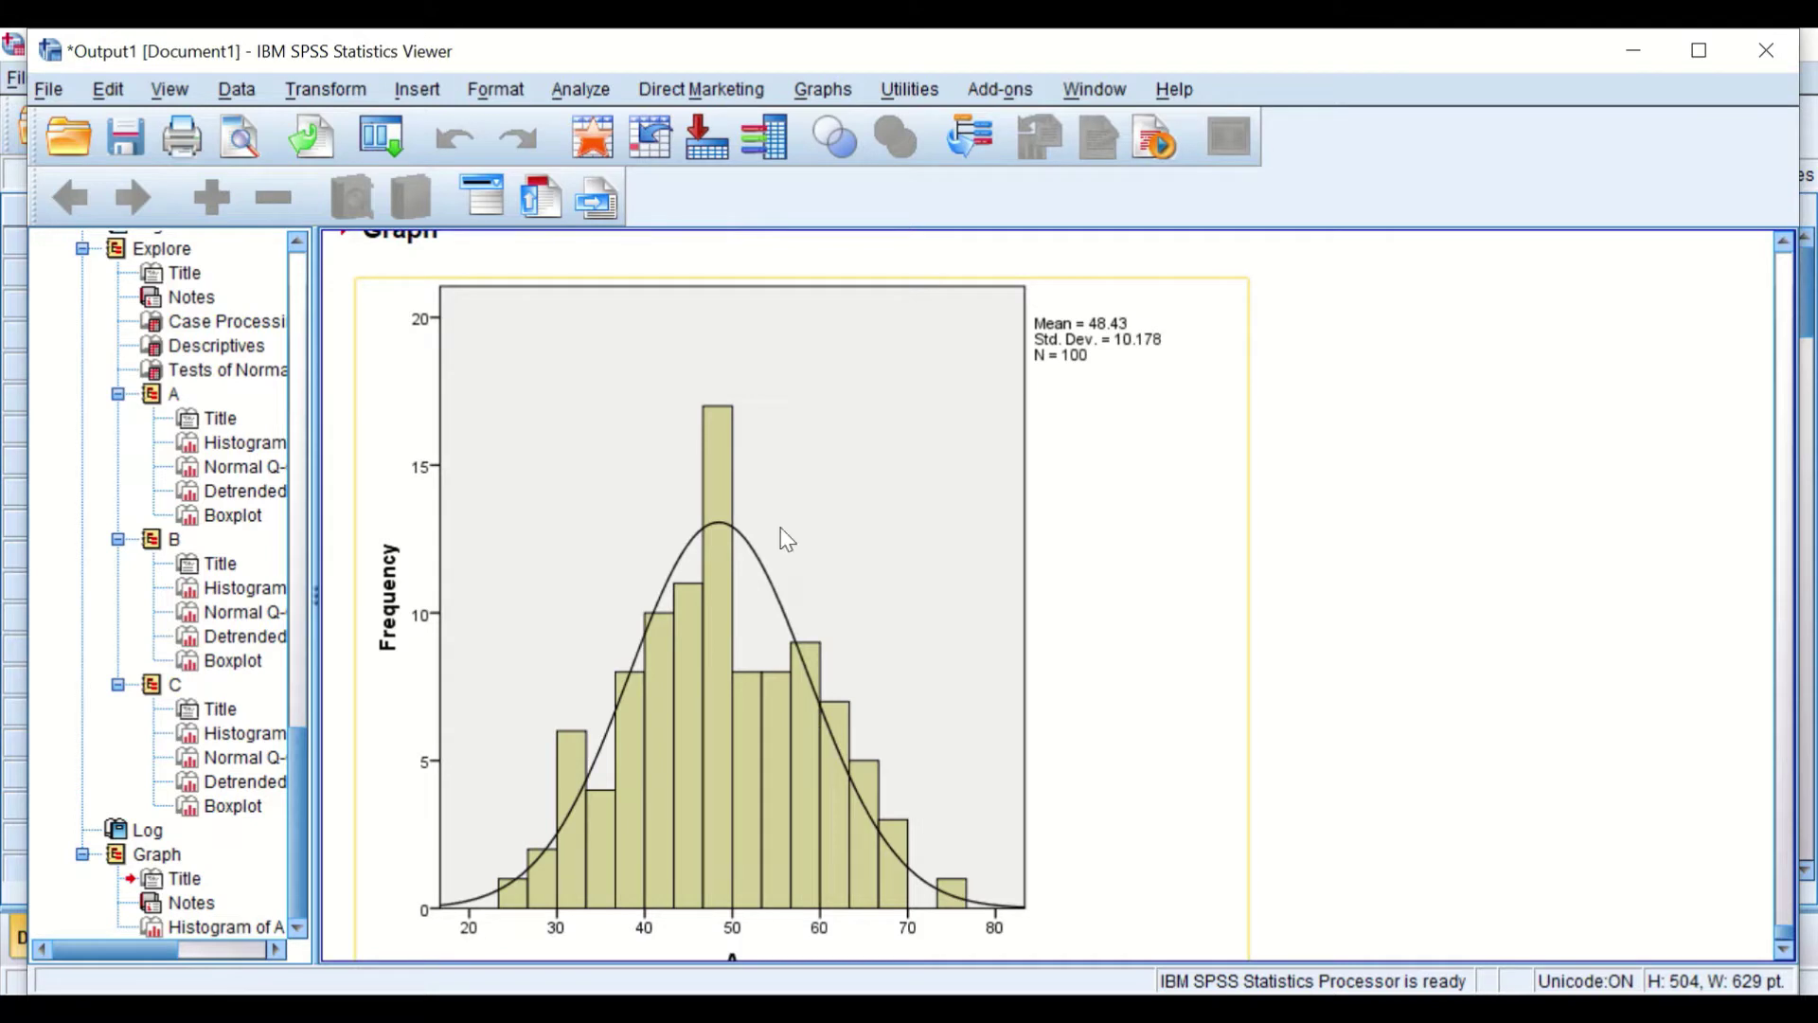
{"action": "scroll", "coordinate": [814, 646], "scroll_direction": "up", "scroll_amount": 2}
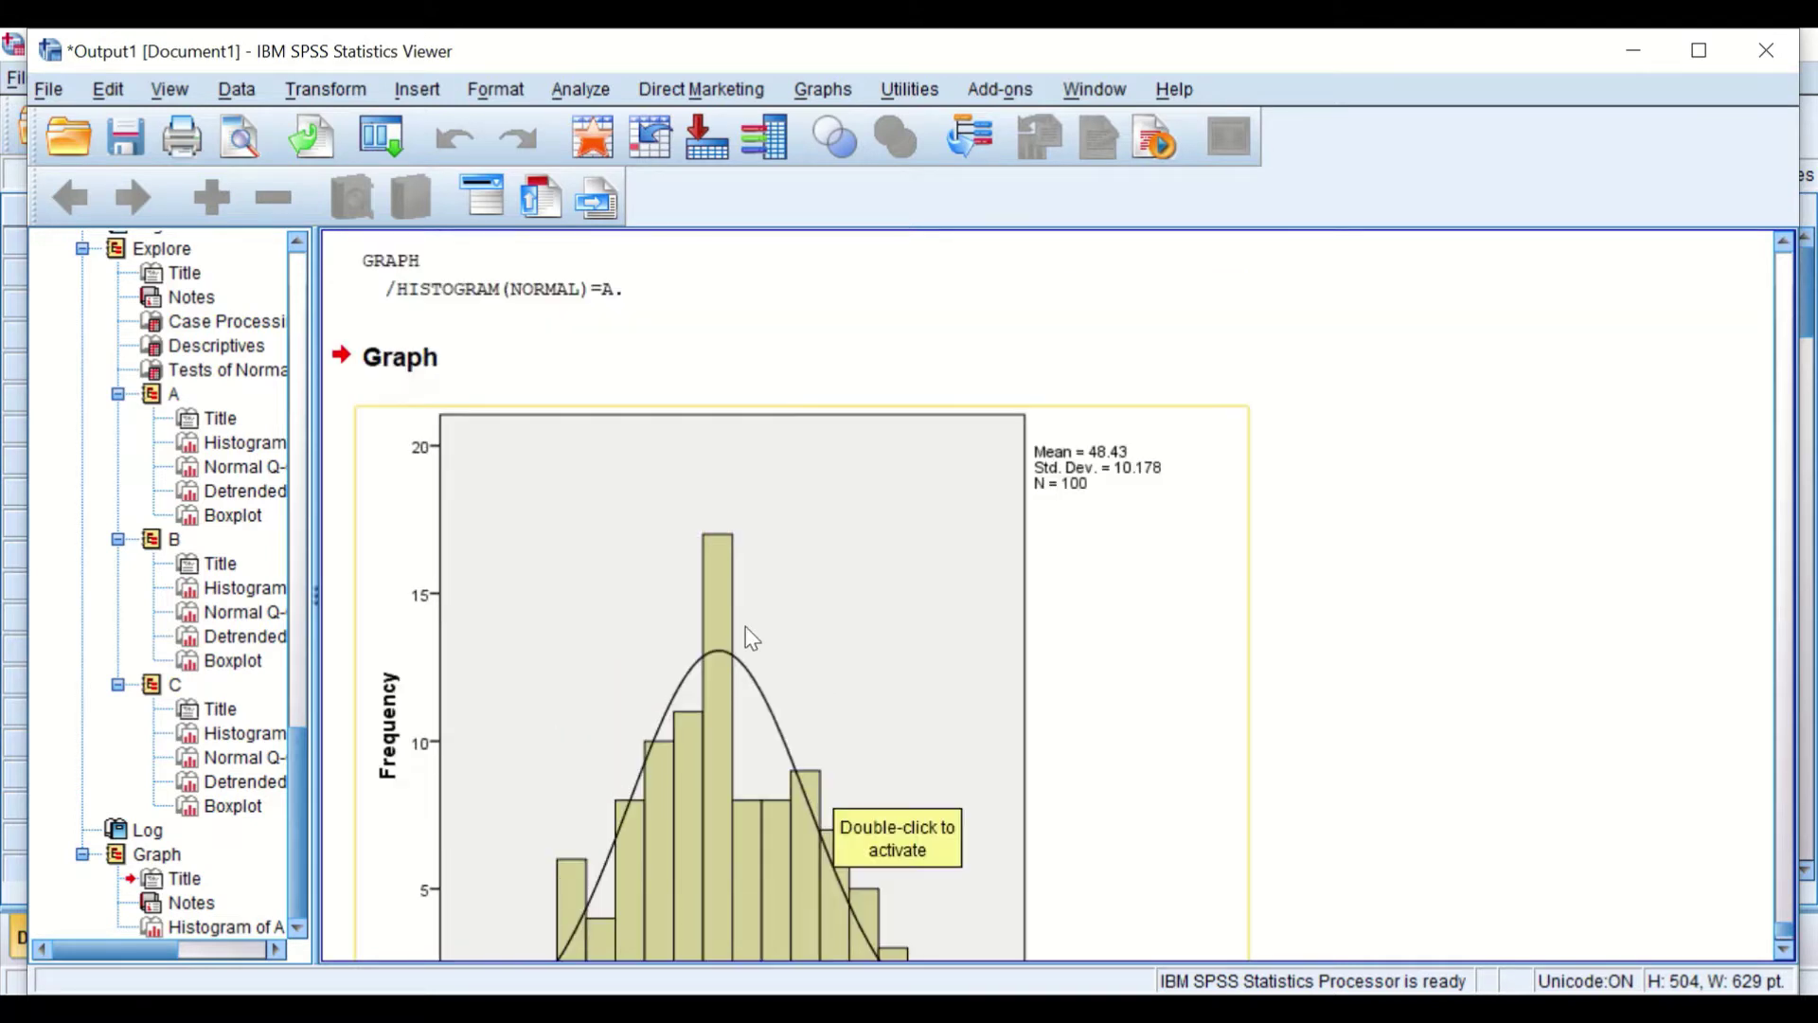
{"action": "scroll", "coordinate": [676, 600], "scroll_direction": "down", "scroll_amount": 4}
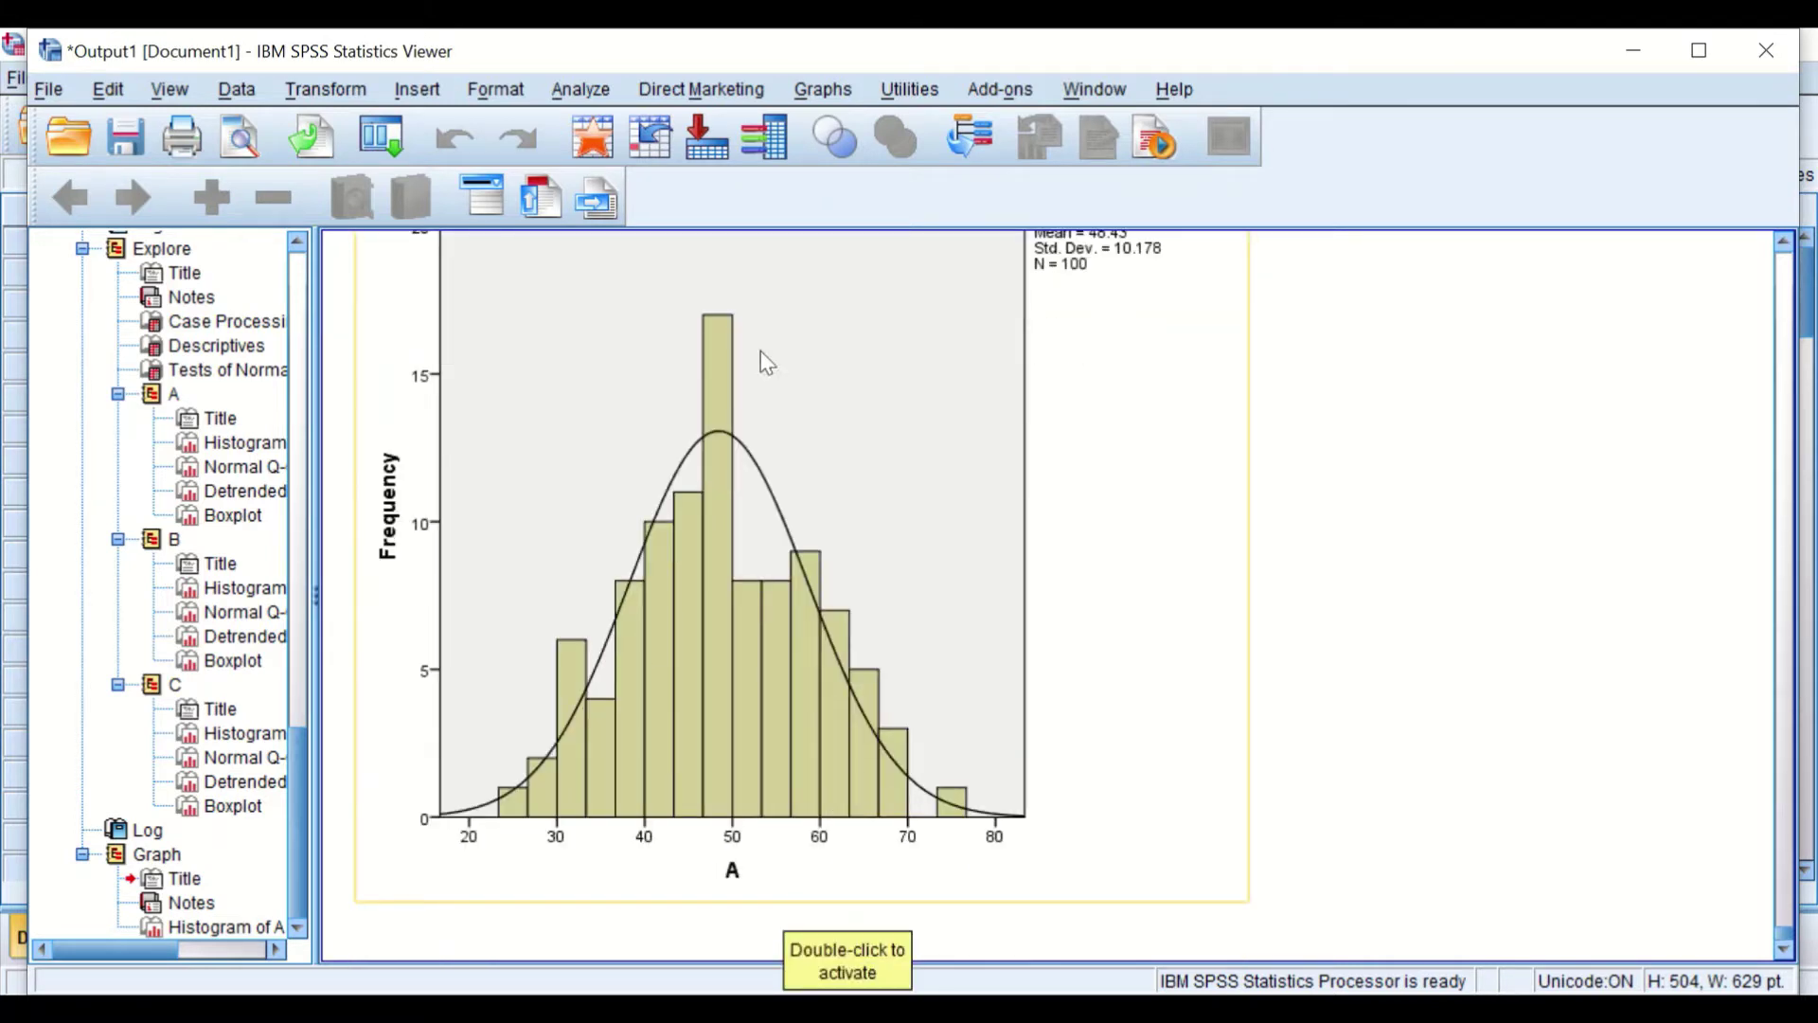
Replace variable A with B in the legacy Histogram settings and create the histogram with its normal curve
{"action": "left_click", "coordinate": [819, 91]}
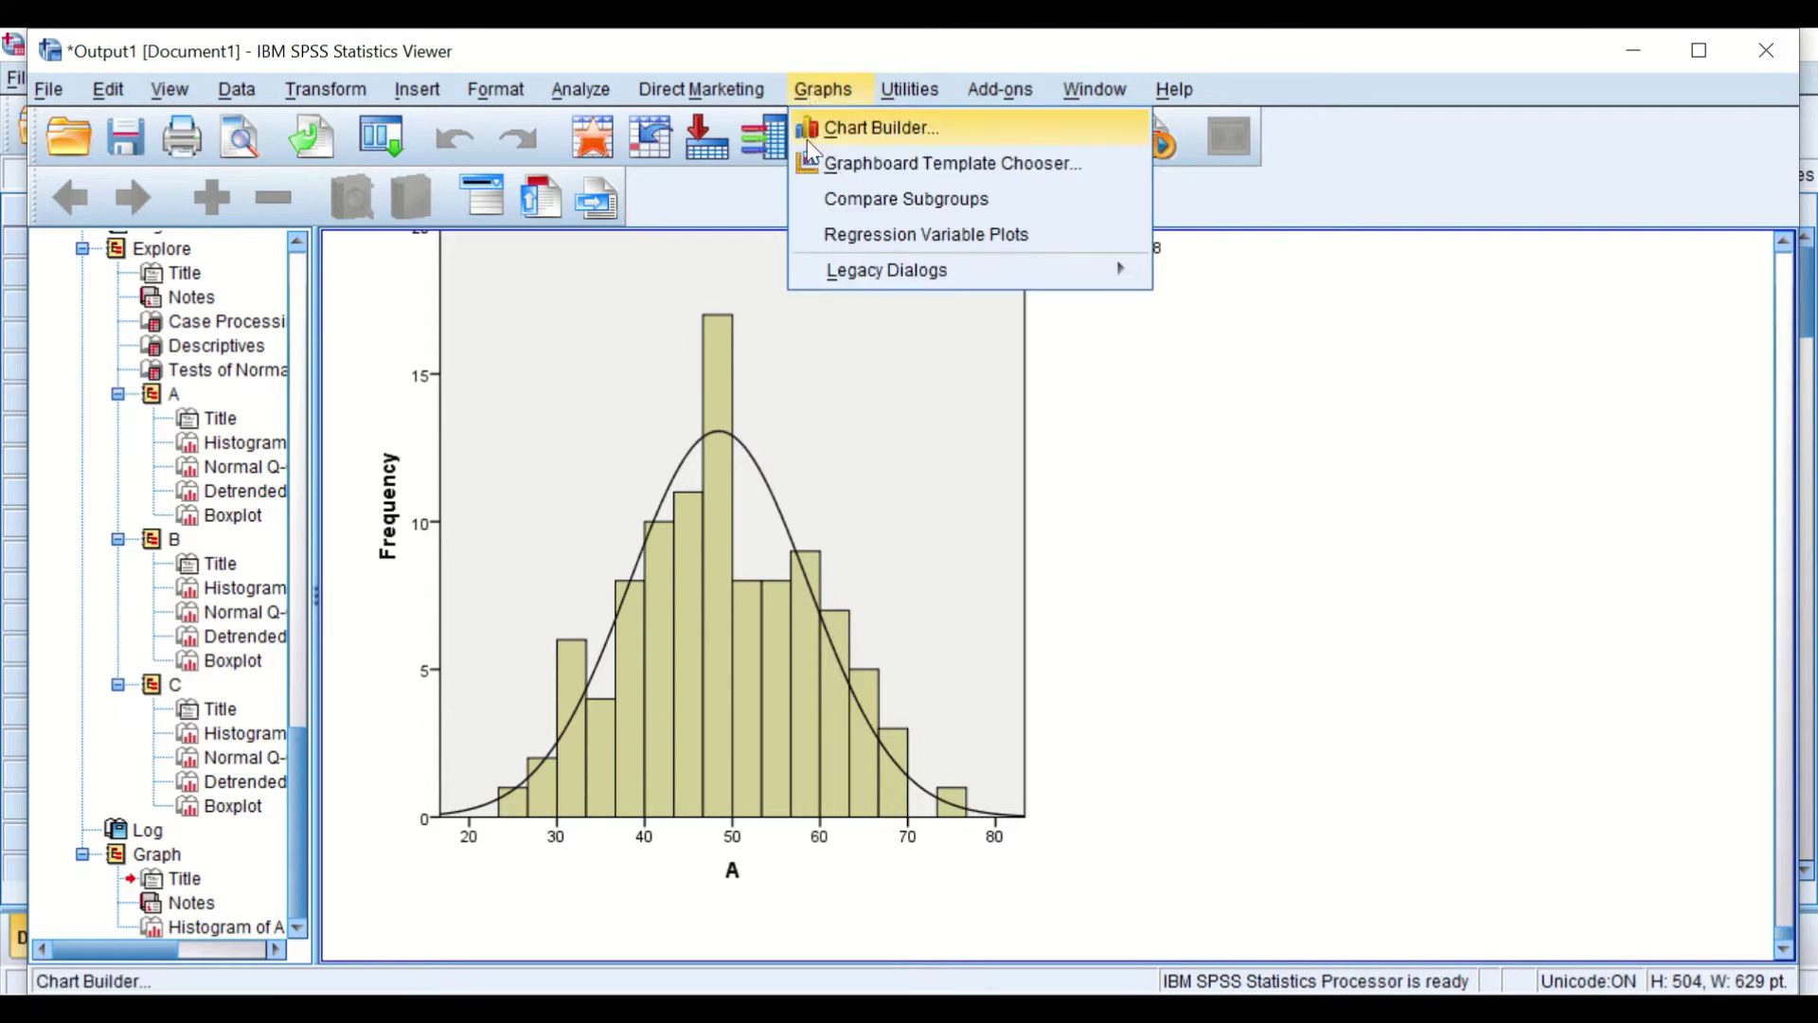
{"action": "mouse_move", "coordinate": [886, 274]}
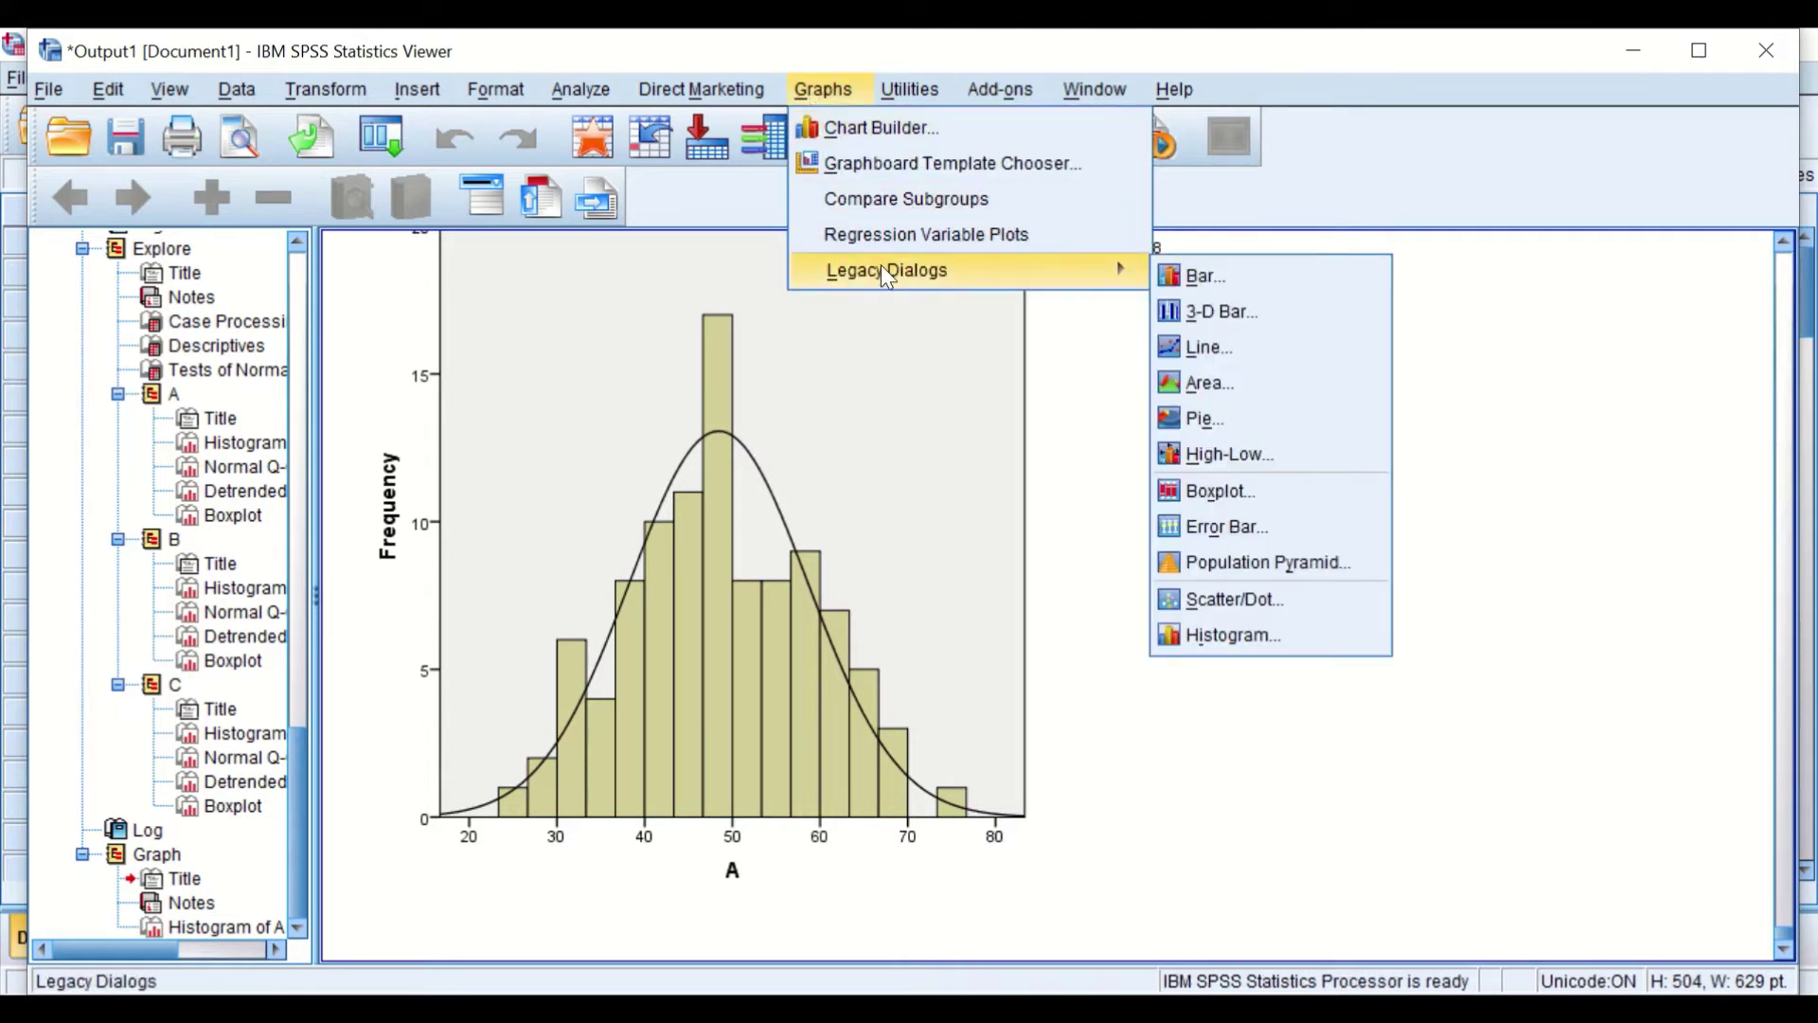
{"action": "left_click", "coordinate": [1216, 632]}
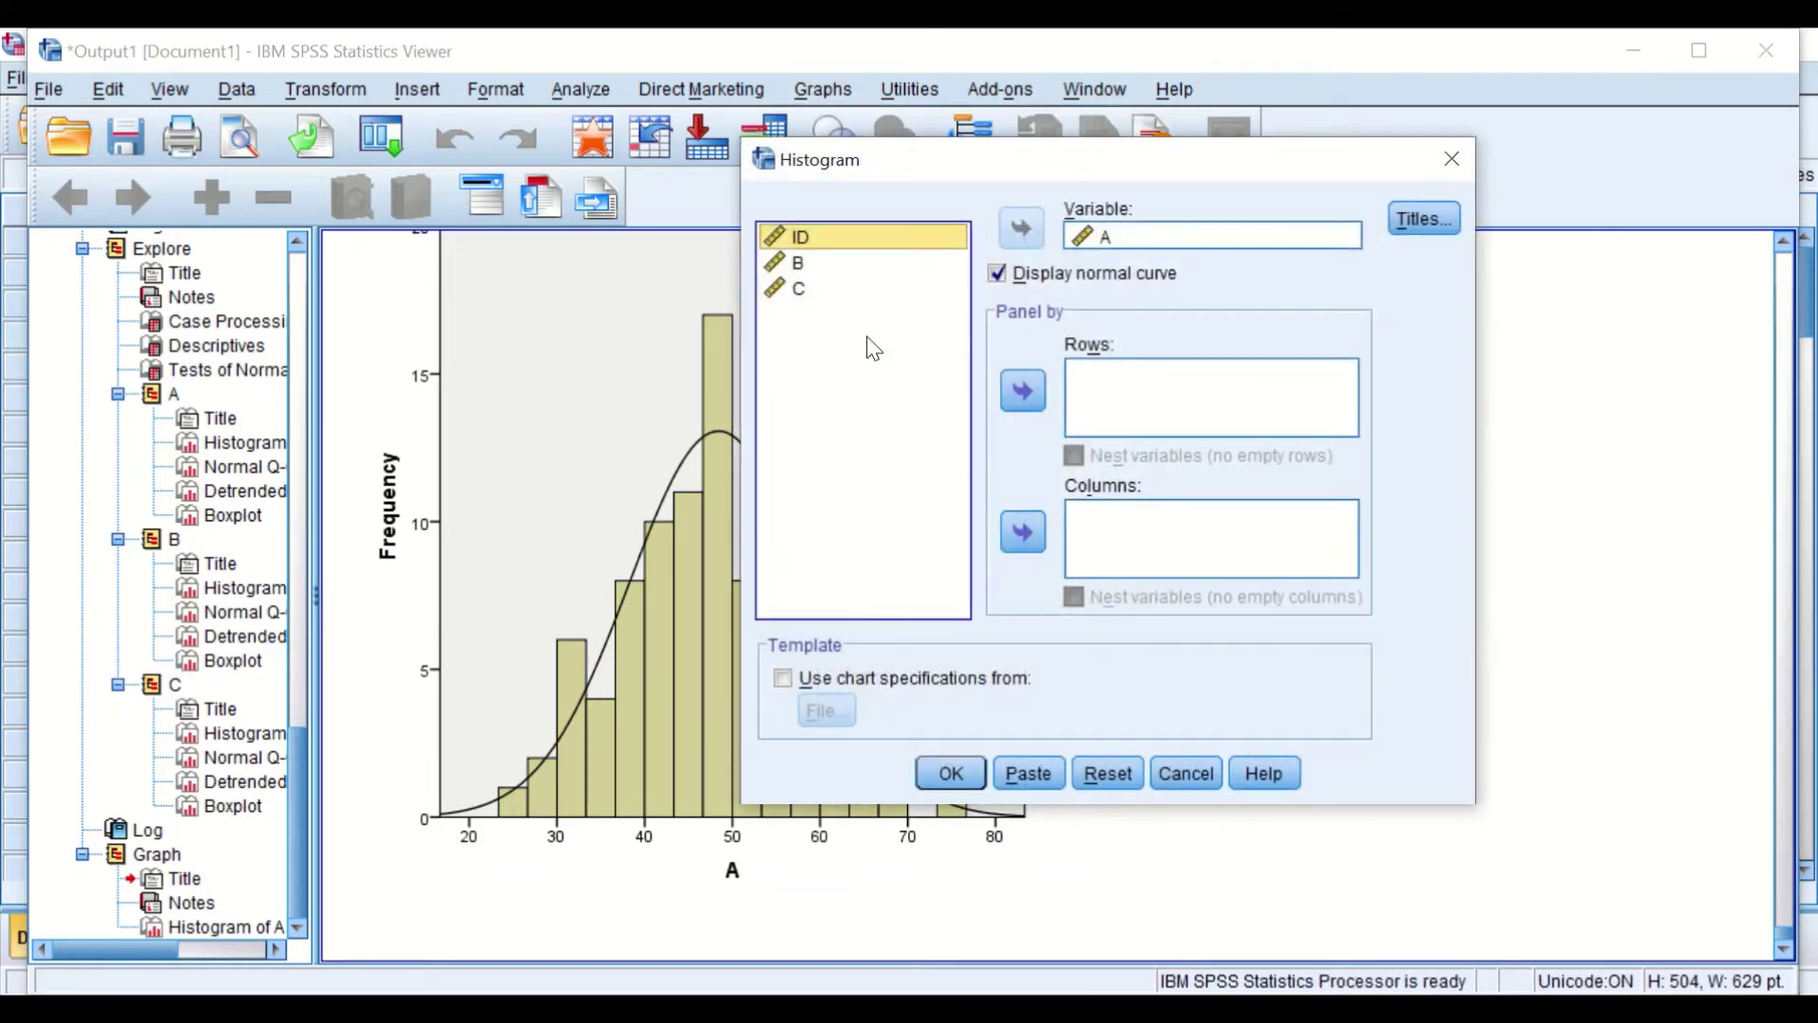
{"action": "left_click", "coordinate": [1089, 237]}
{"action": "left_click", "coordinate": [1020, 228]}
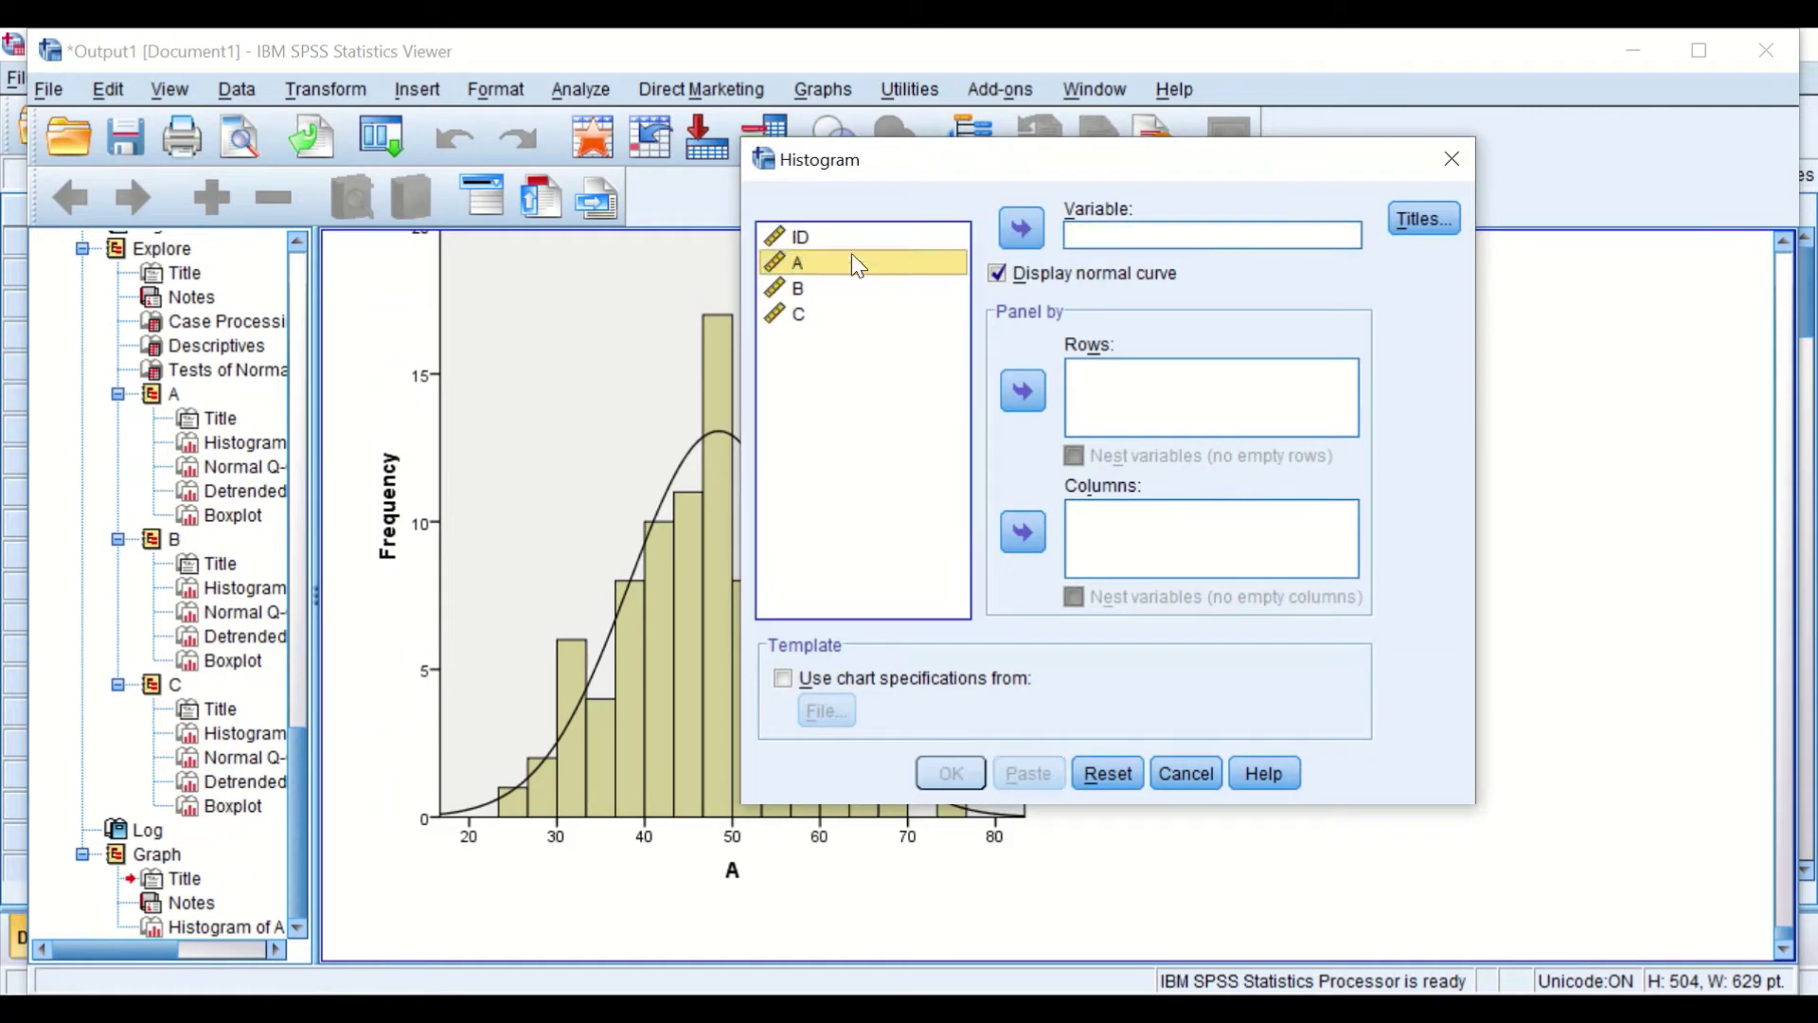
{"action": "left_click", "coordinate": [797, 289]}
{"action": "left_click", "coordinate": [1016, 233]}
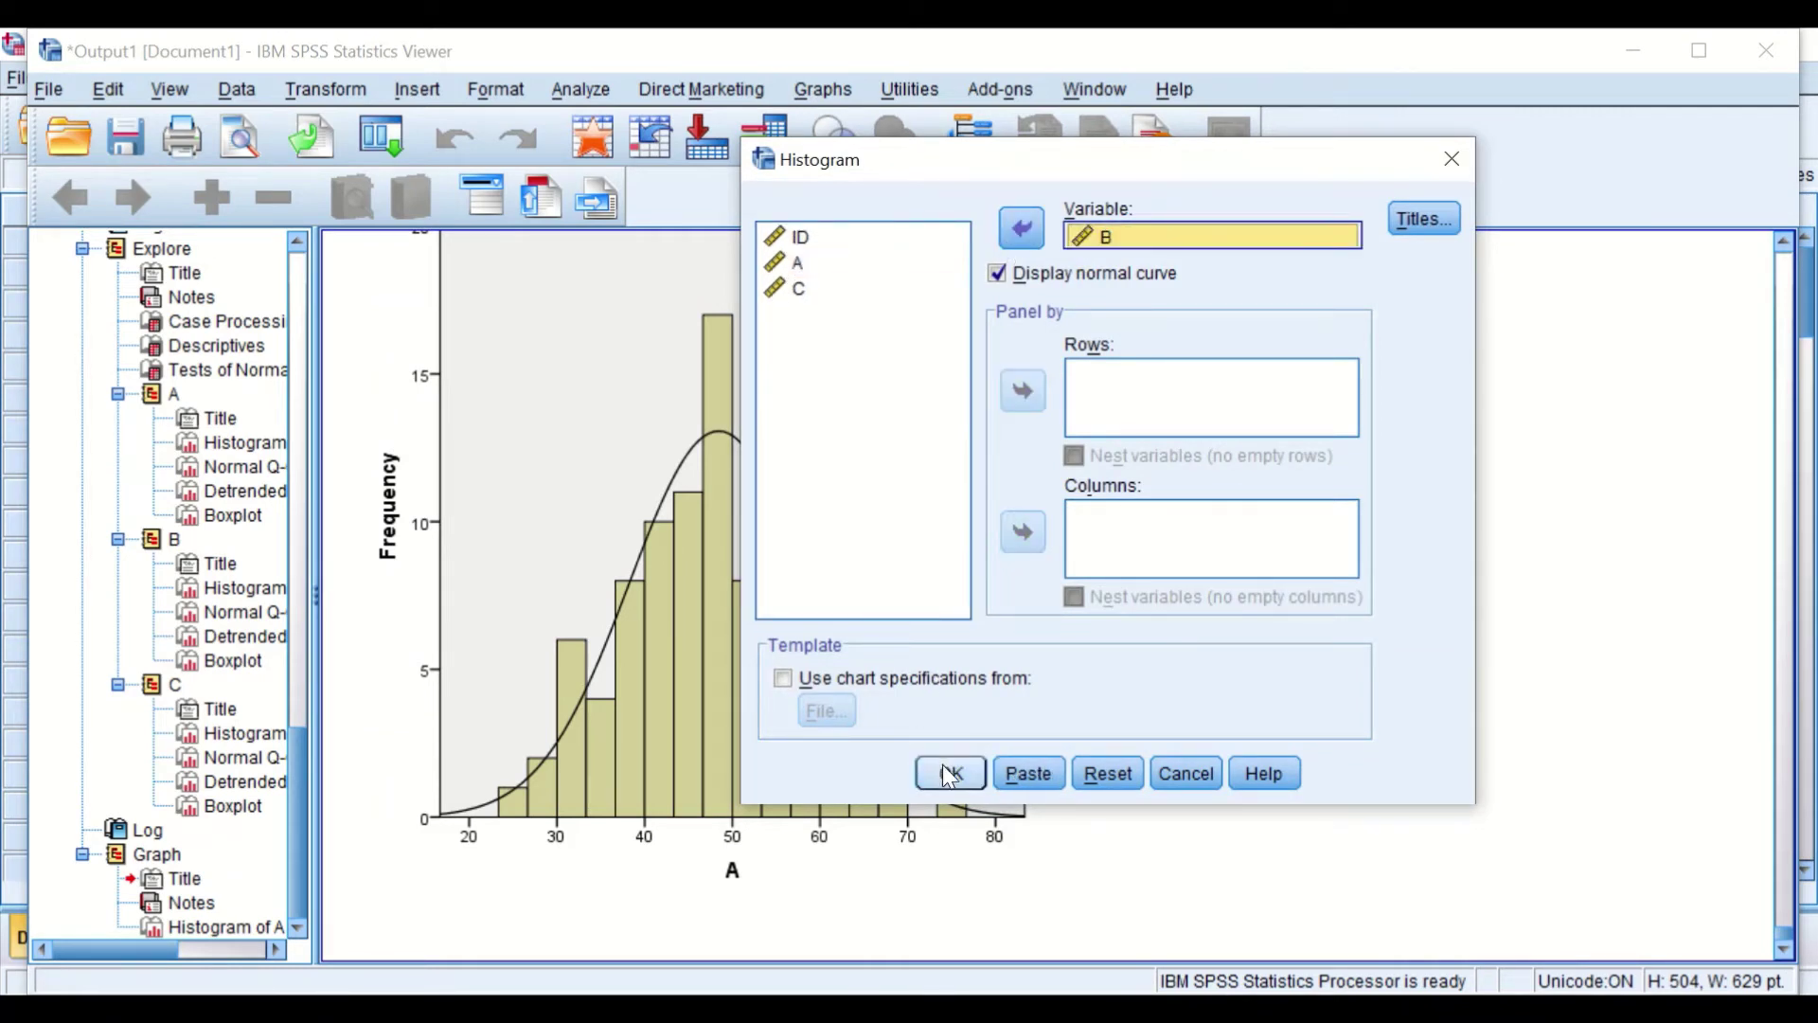
{"action": "left_click", "coordinate": [945, 769]}
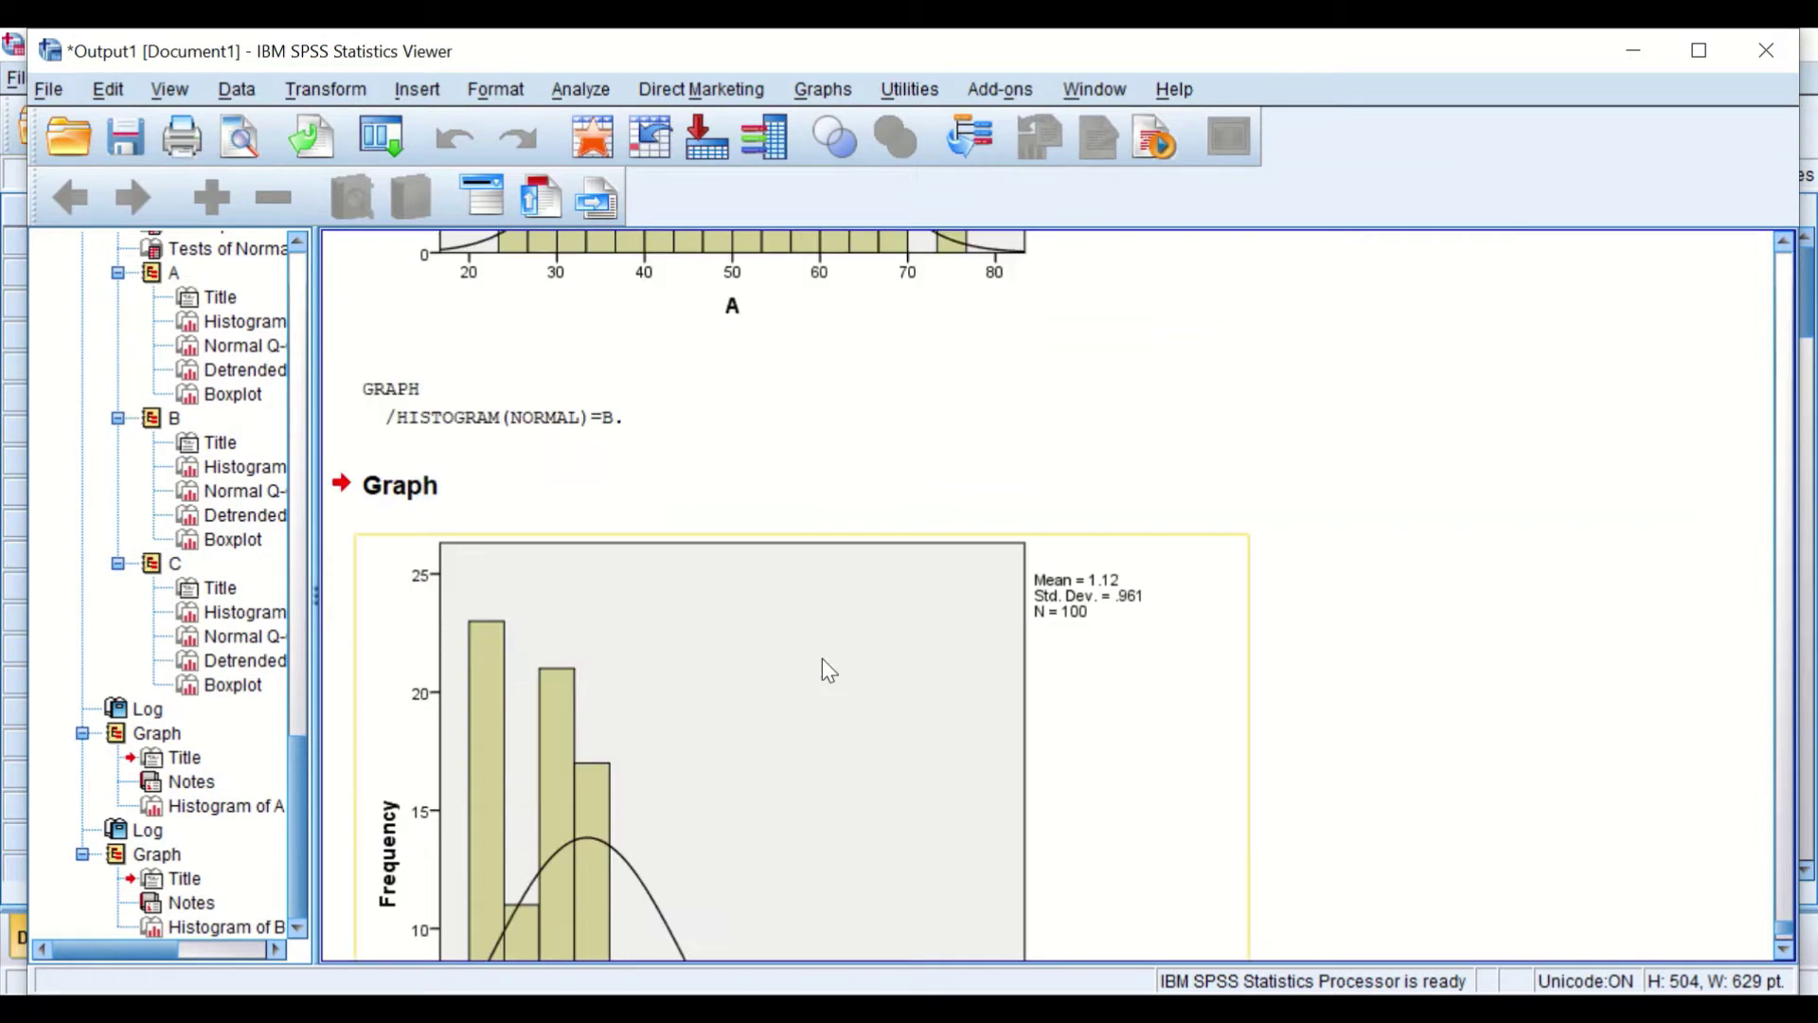
{"action": "scroll", "coordinate": [824, 663], "scroll_direction": "down", "scroll_amount": 5}
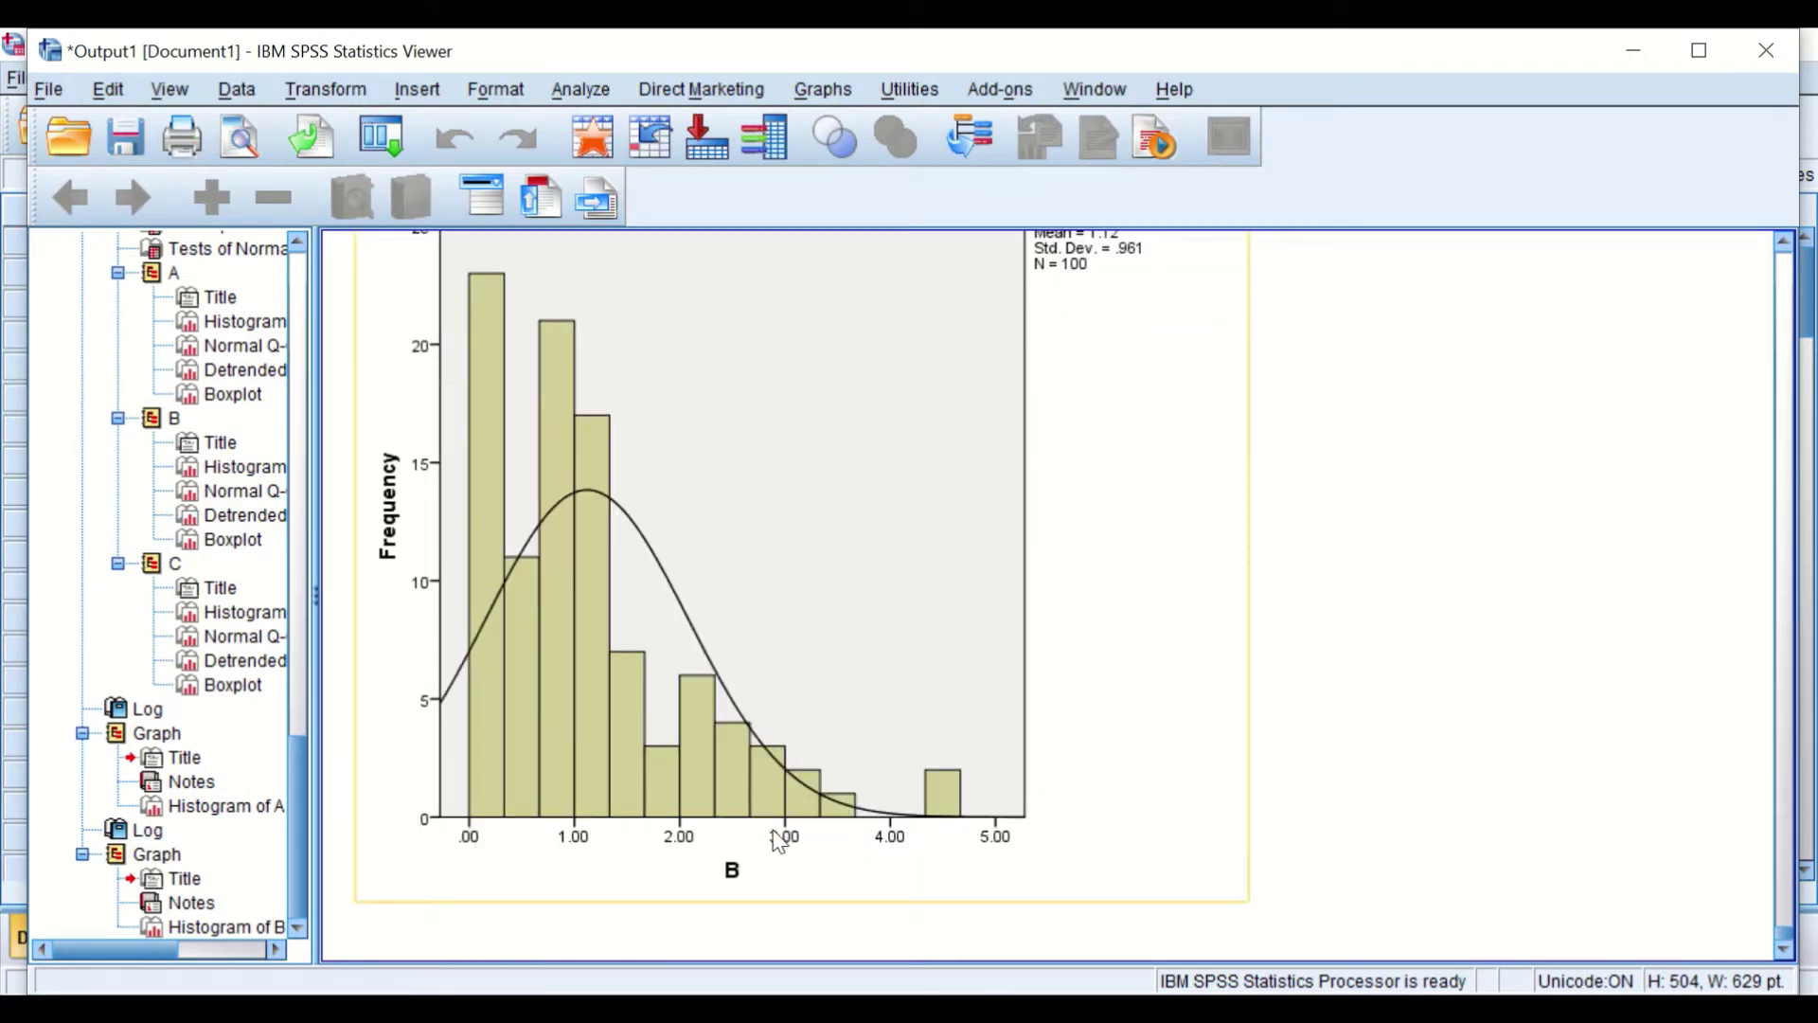
{"action": "scroll", "coordinate": [781, 639], "scroll_direction": "up", "scroll_amount": 3}
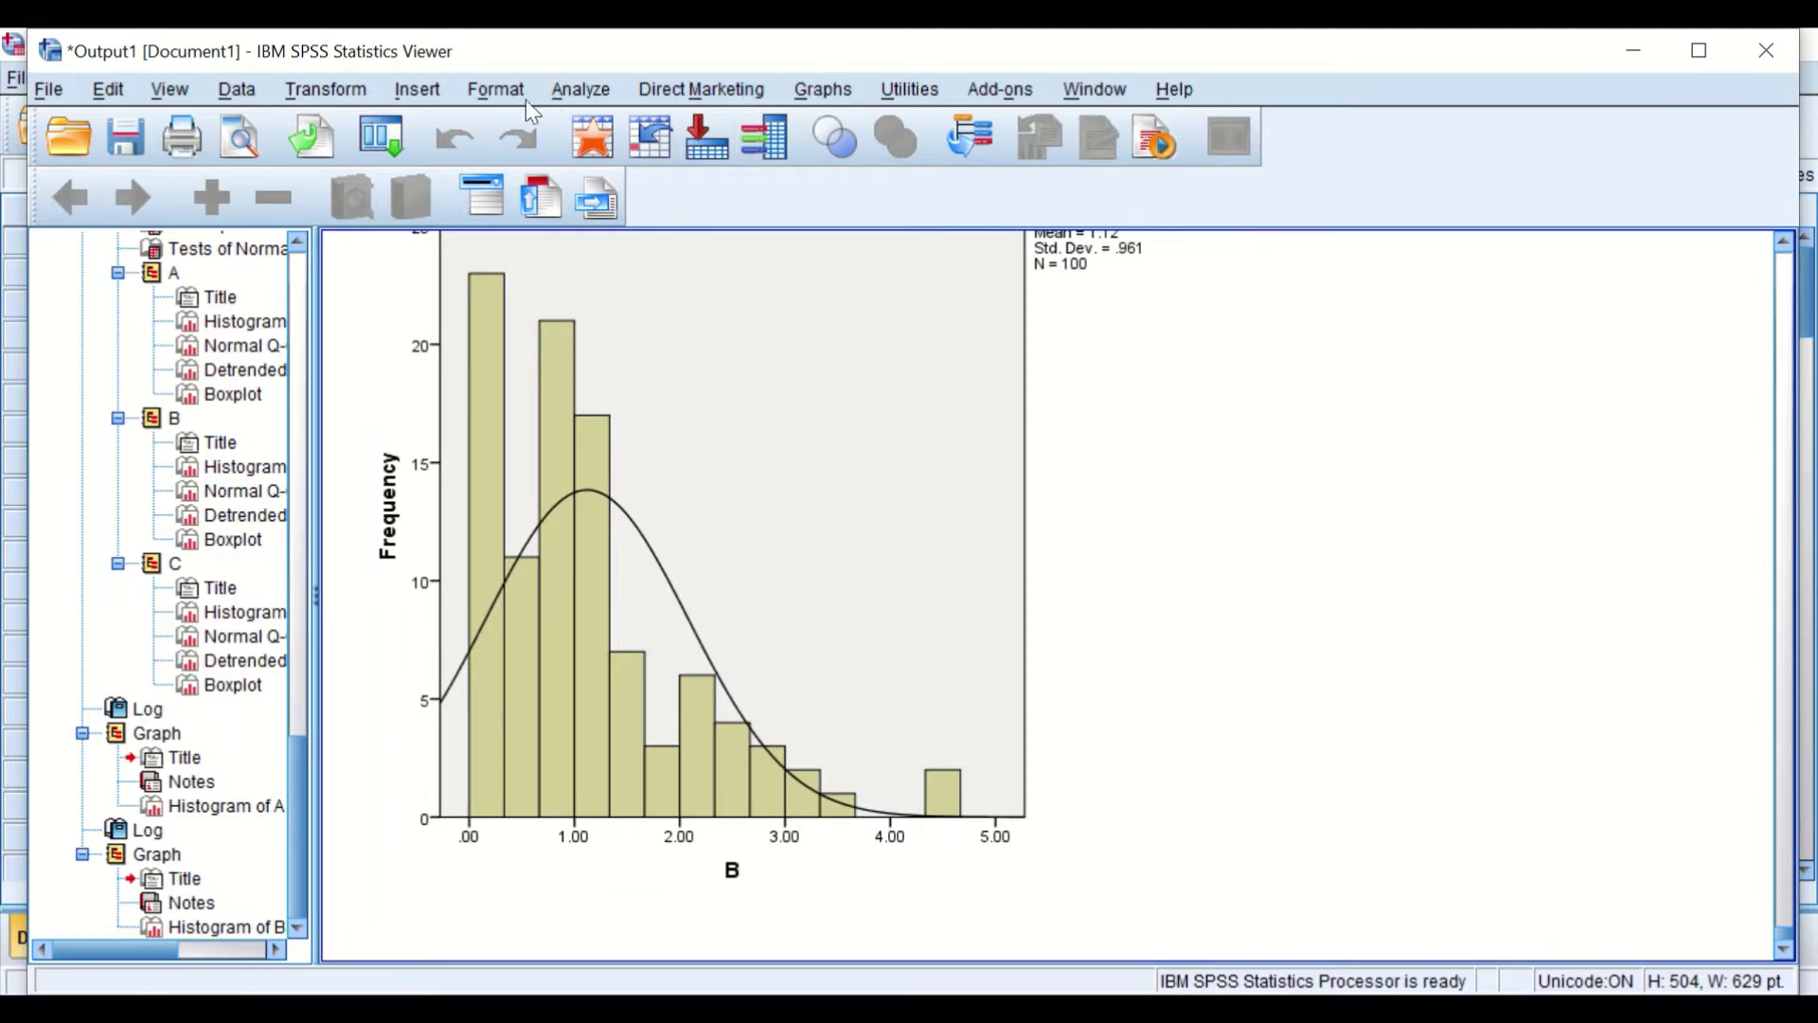
Recall the Histogram dialog, replace variable B with C and create the histogram with its normal curve
{"action": "left_click", "coordinate": [382, 138]}
{"action": "left_click", "coordinate": [412, 186]}
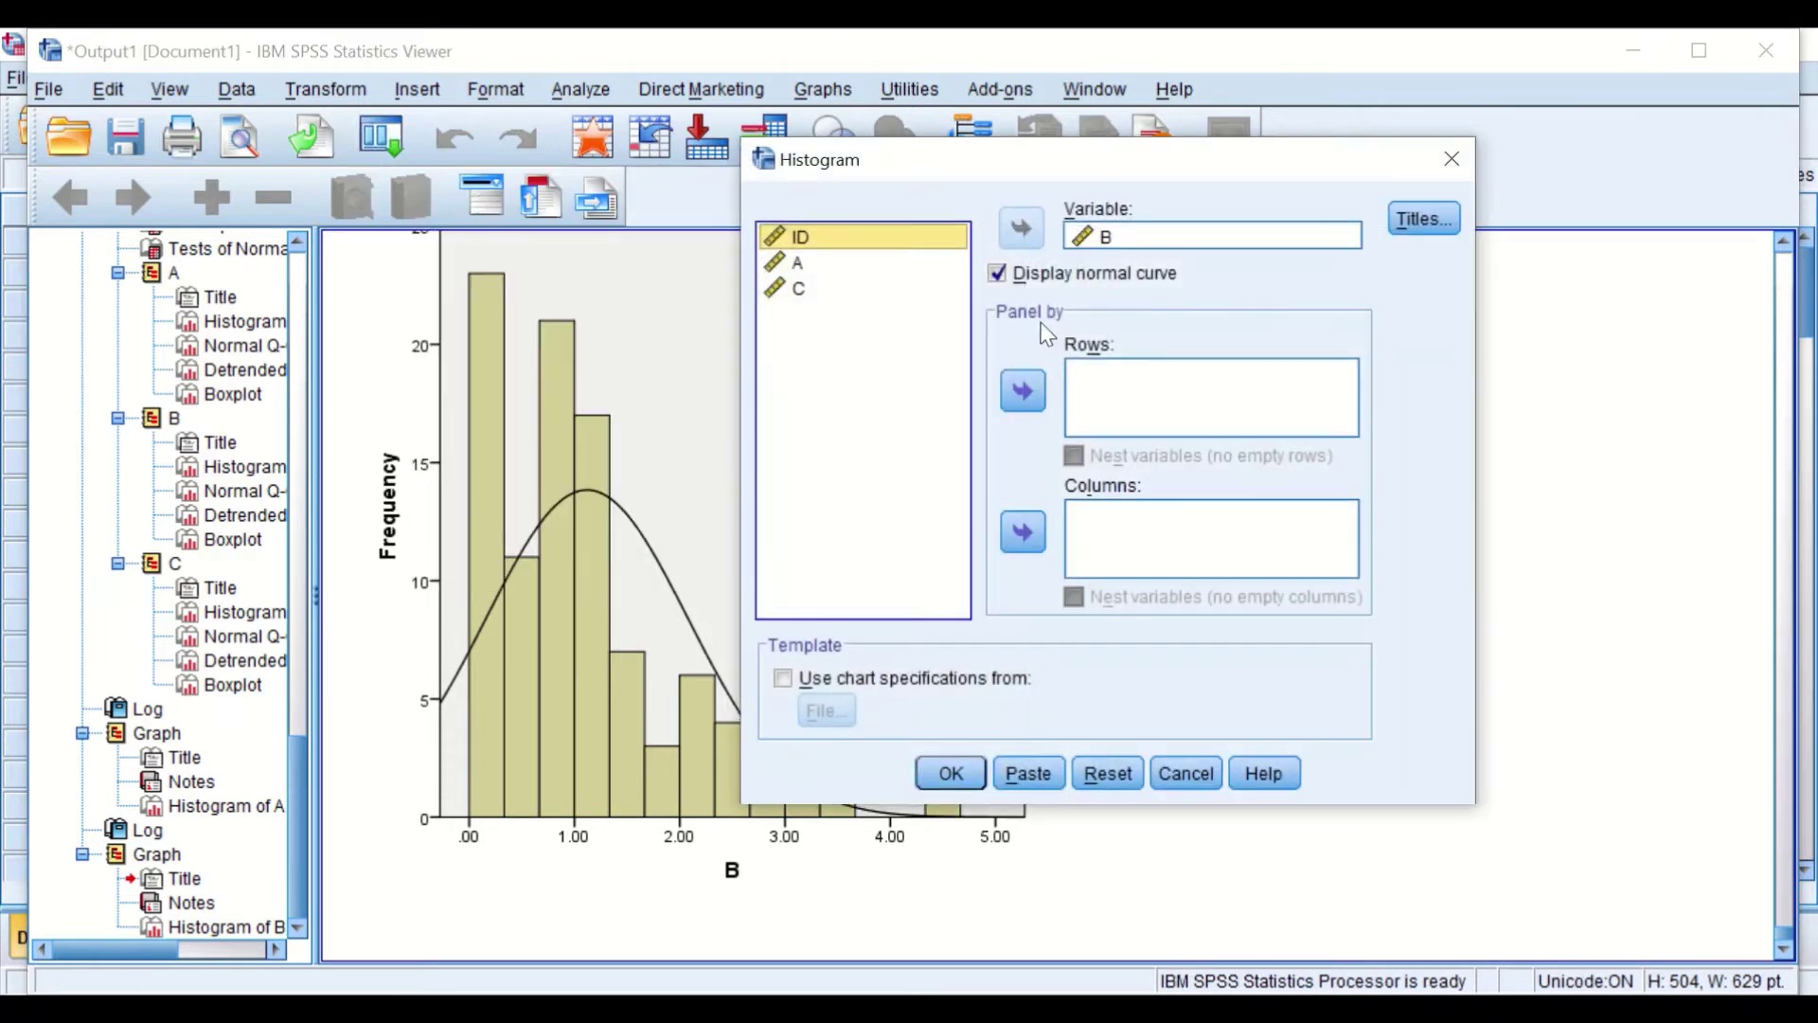
{"action": "left_click", "coordinate": [1212, 236]}
{"action": "left_click", "coordinate": [1021, 227]}
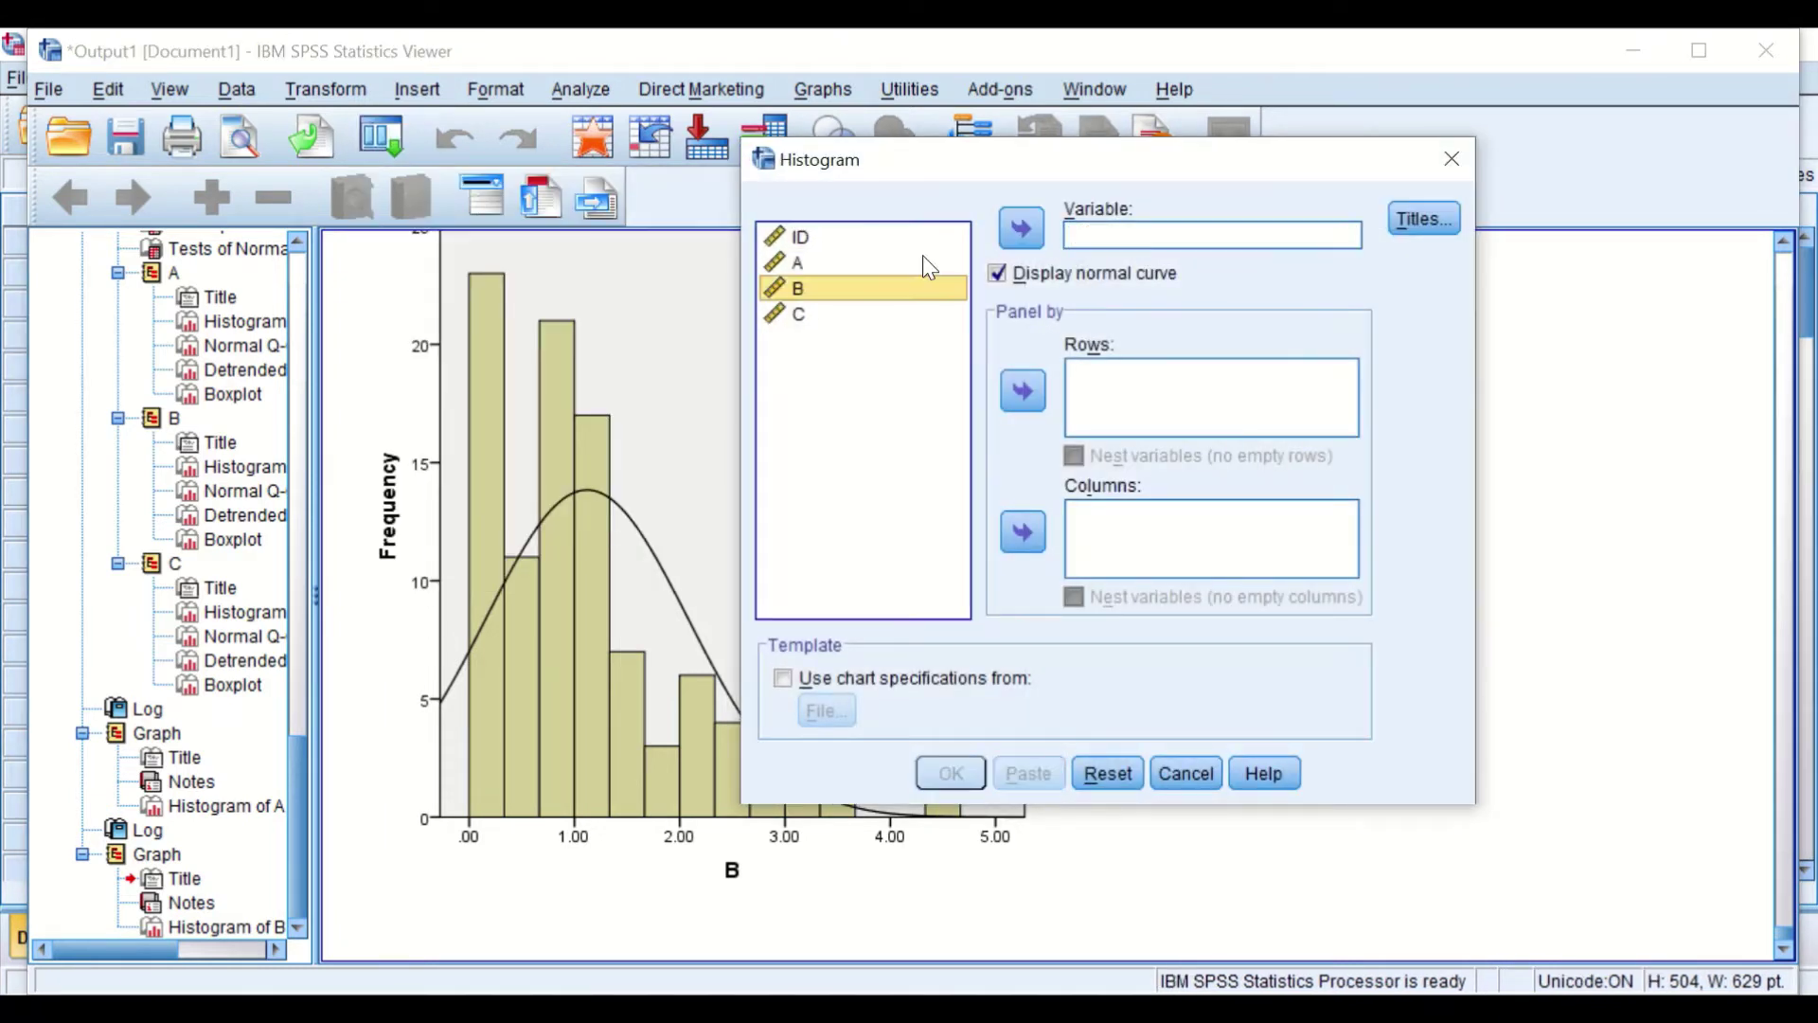
{"action": "left_click", "coordinate": [791, 316]}
{"action": "left_click", "coordinate": [1020, 227]}
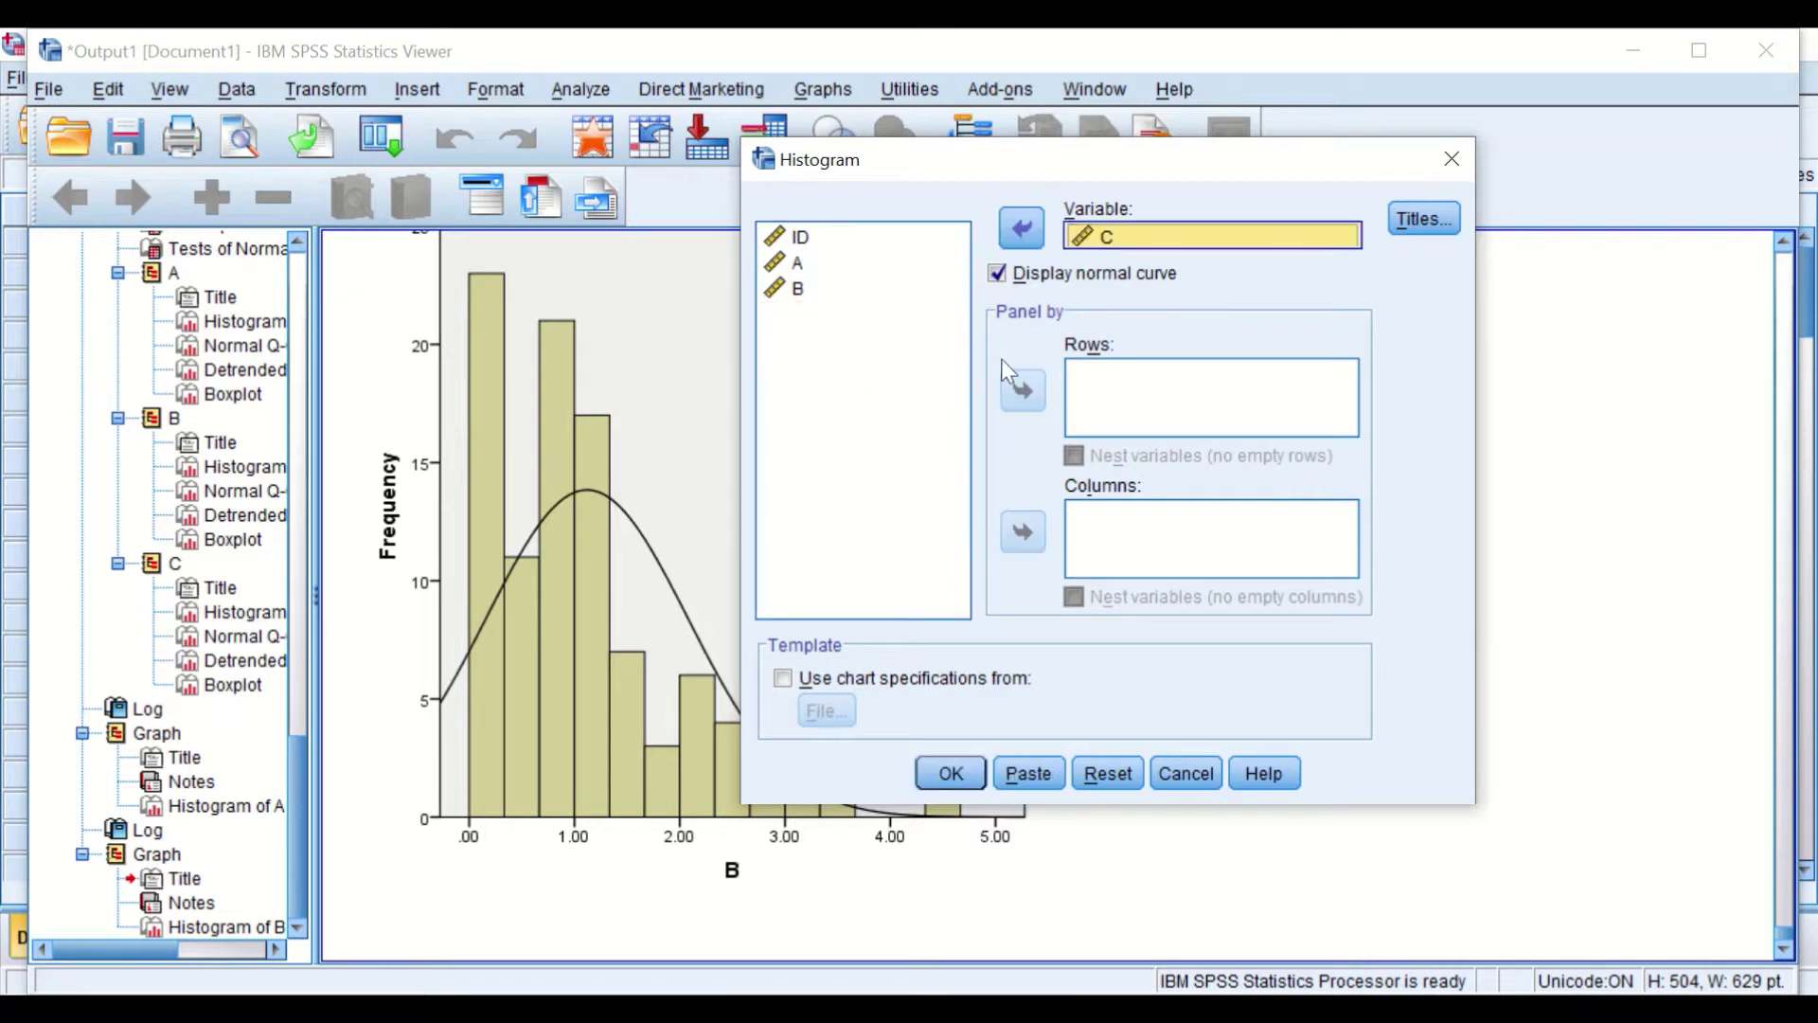
{"action": "left_click", "coordinate": [951, 769]}
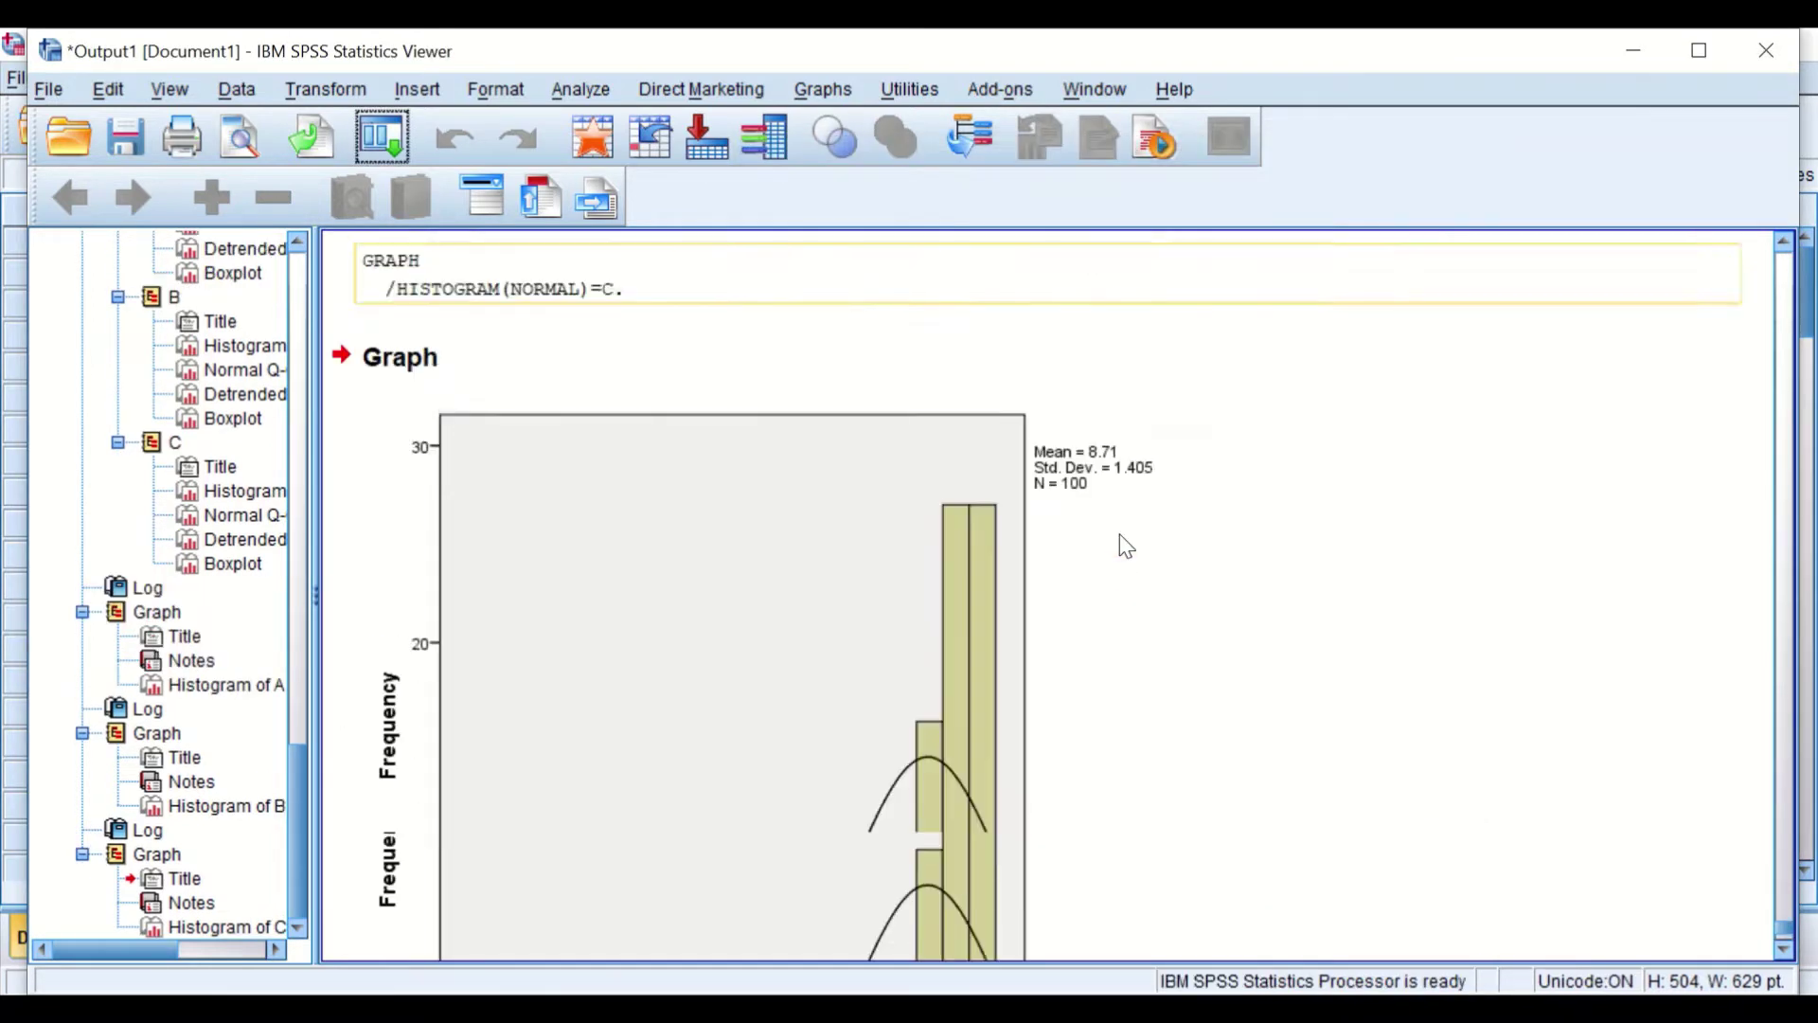
Examine the histograms of A, B and C and compare the bars and tails with the normal curves for skewness
{"action": "scroll", "coordinate": [1112, 600], "scroll_direction": "down", "scroll_amount": 1}
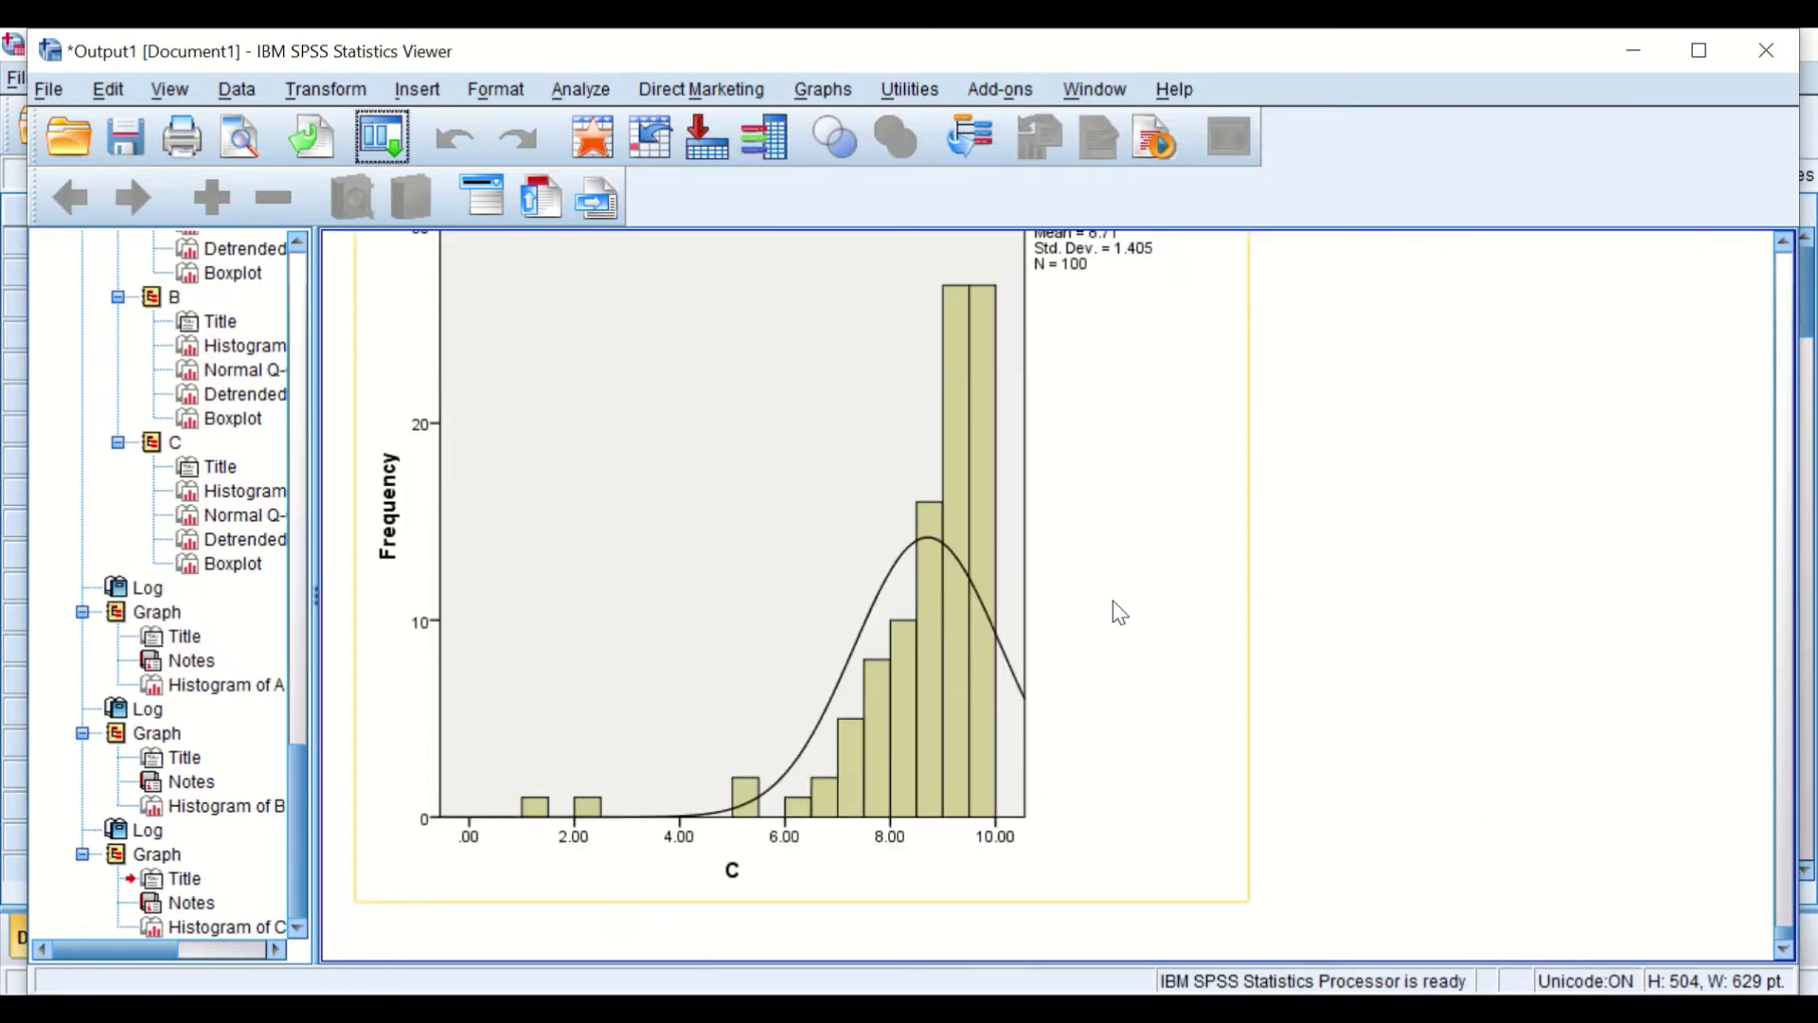
{"action": "scroll", "coordinate": [1113, 622], "scroll_direction": "up", "scroll_amount": 1}
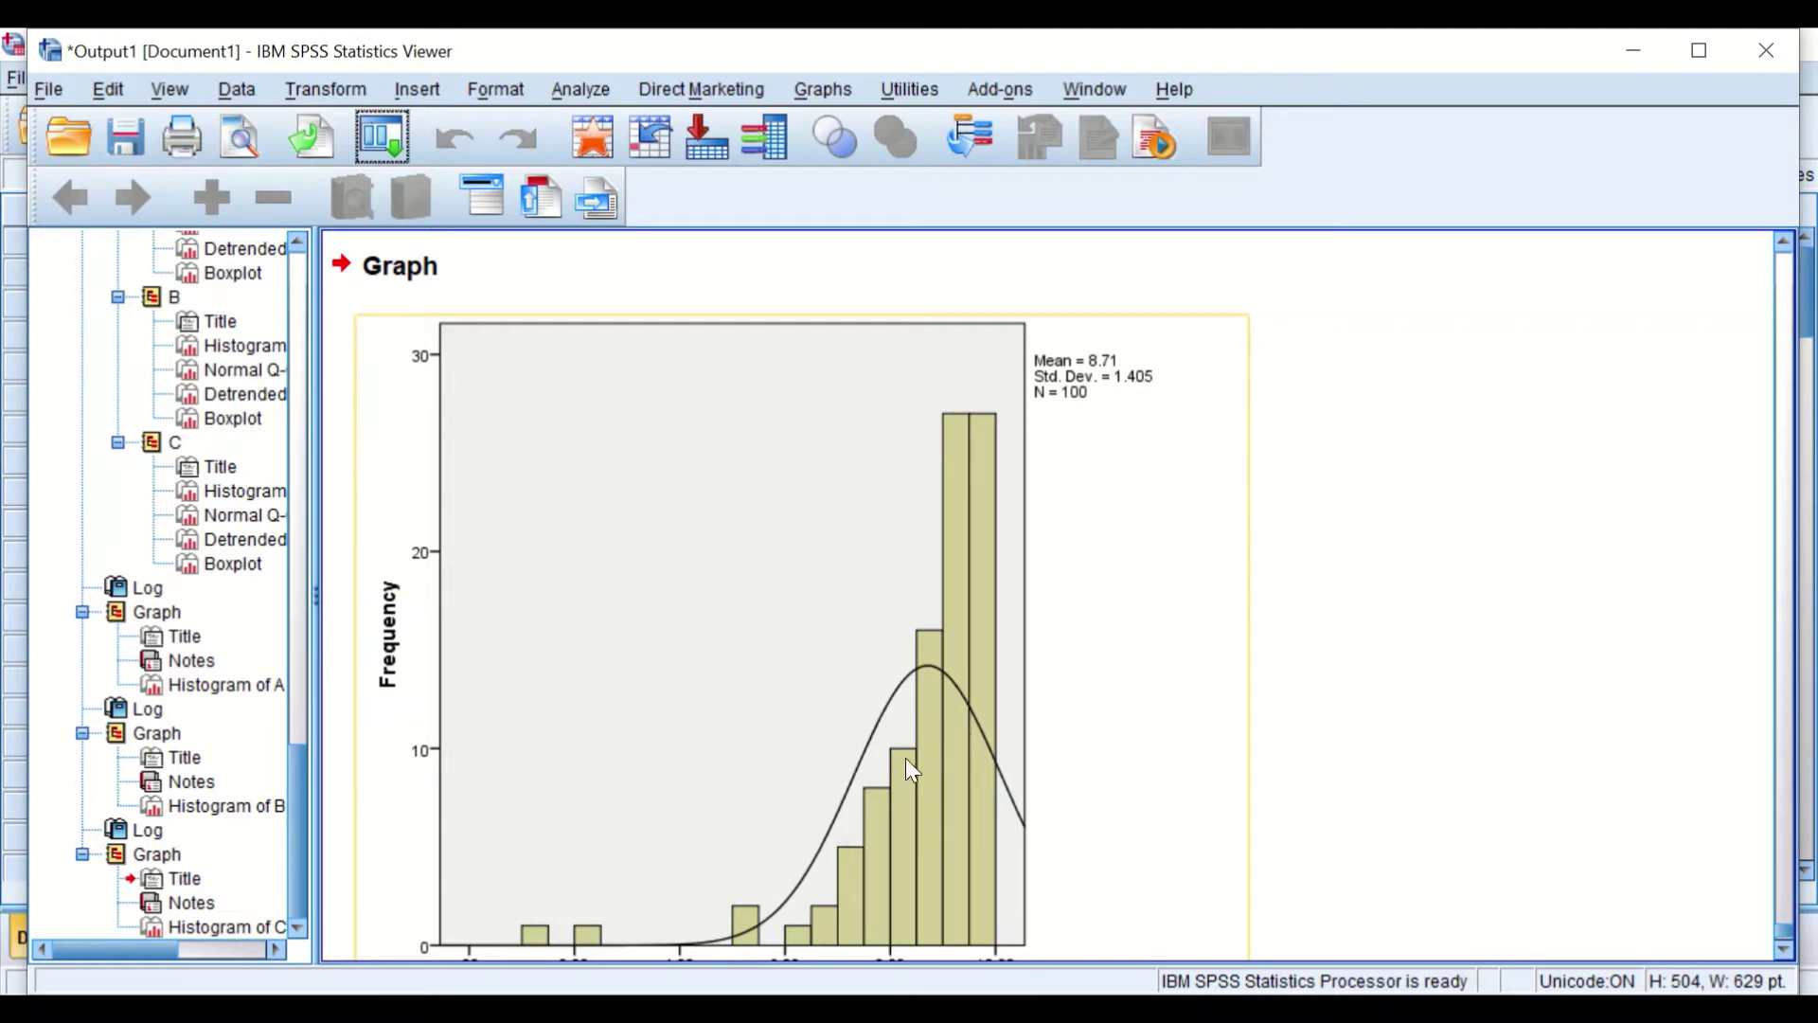
{"action": "scroll", "coordinate": [910, 765], "scroll_direction": "up", "scroll_amount": 10}
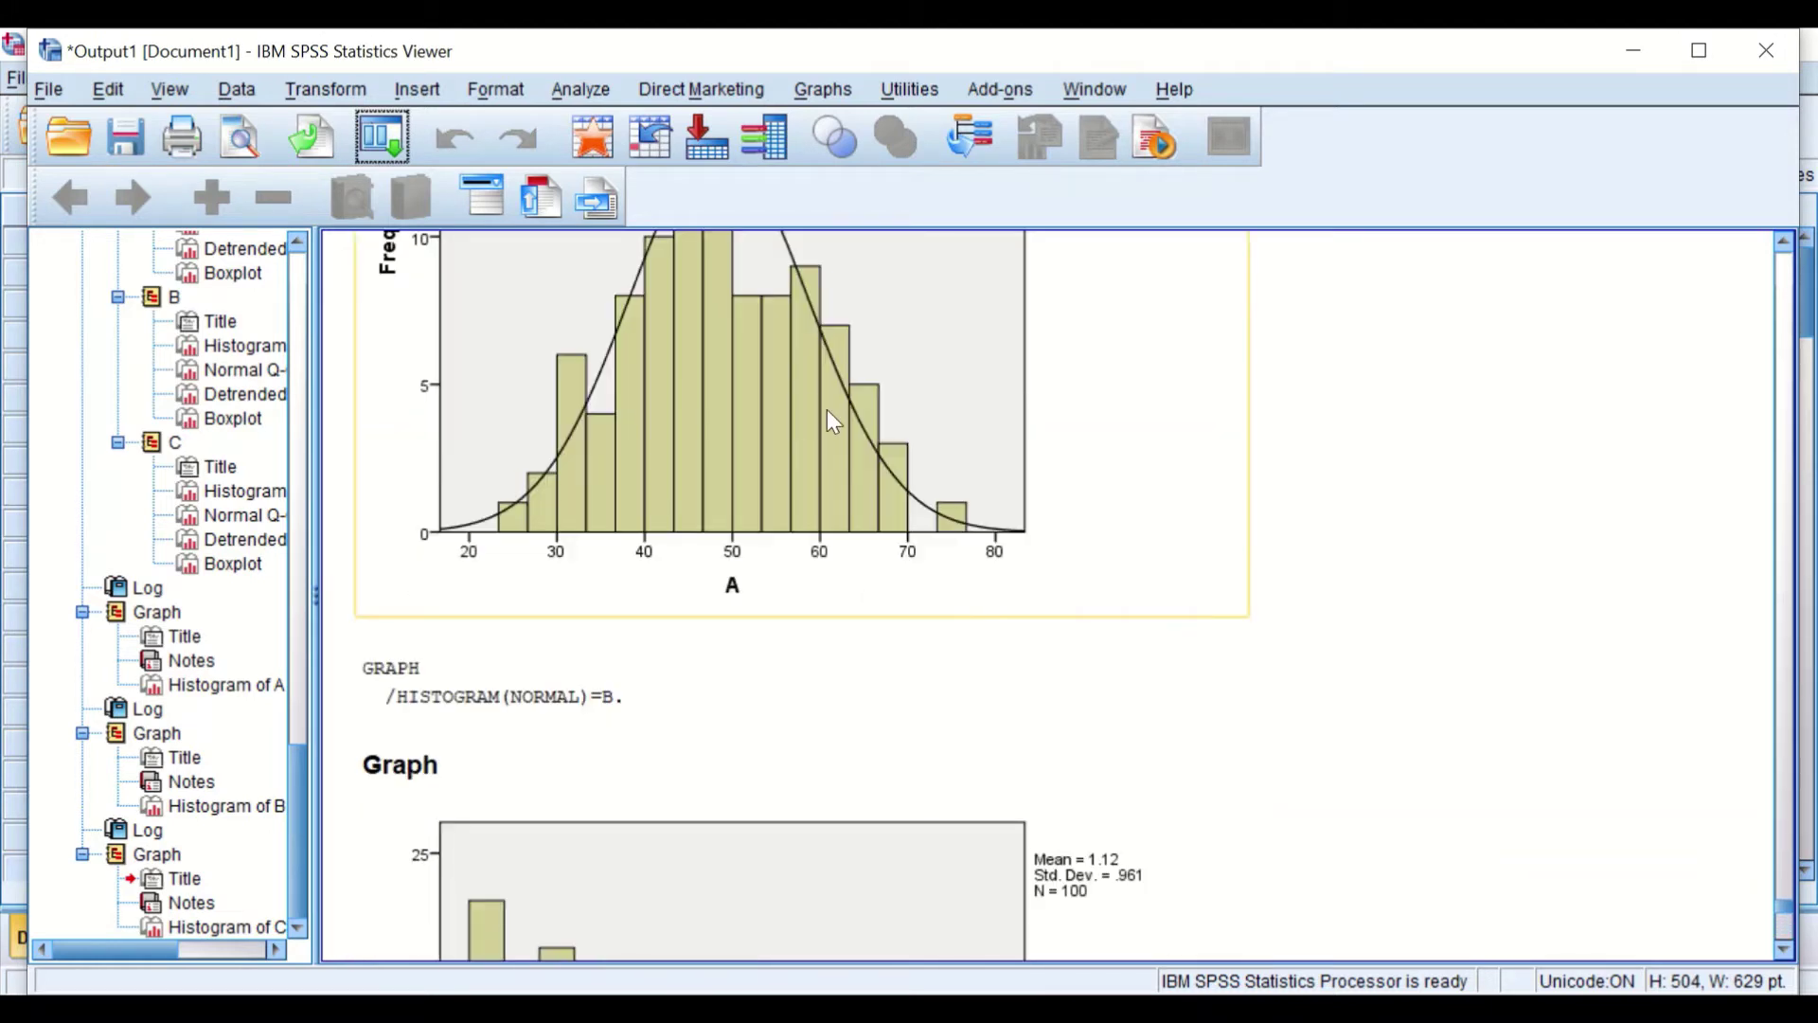
{"action": "scroll", "coordinate": [792, 417], "scroll_direction": "up", "scroll_amount": 2}
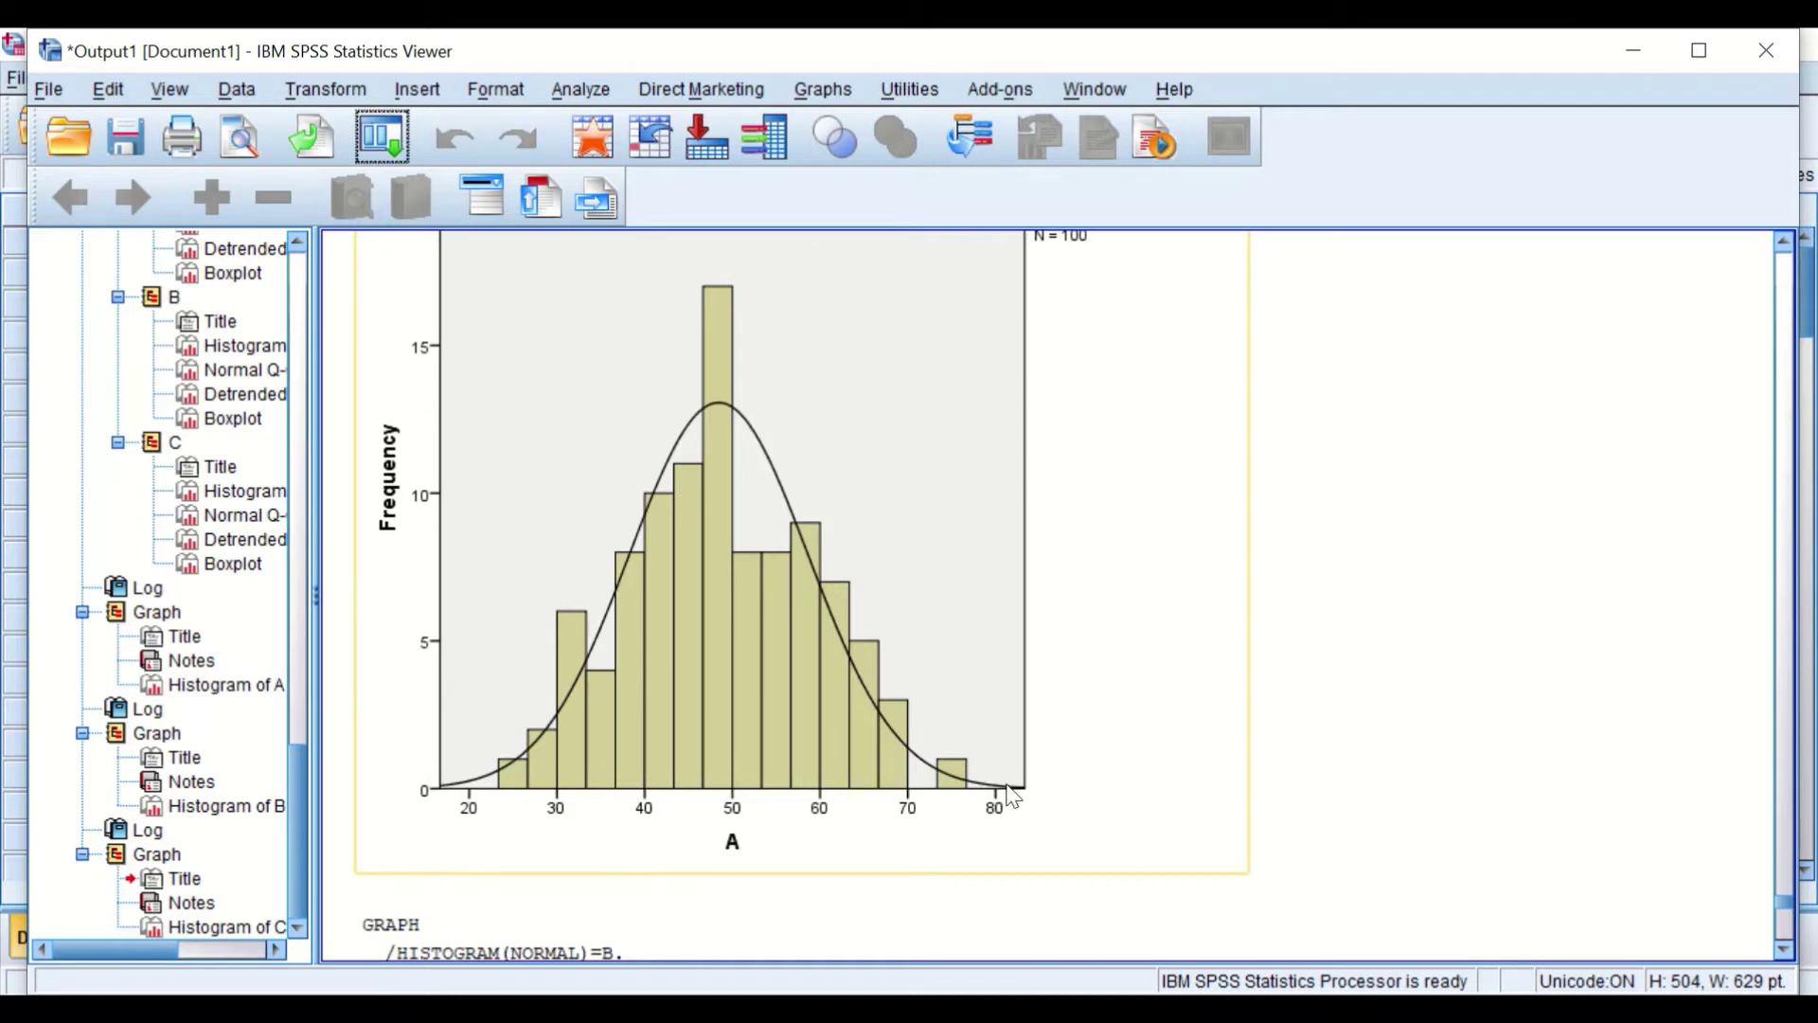
{"action": "scroll", "coordinate": [663, 569], "scroll_direction": "down", "scroll_amount": 6}
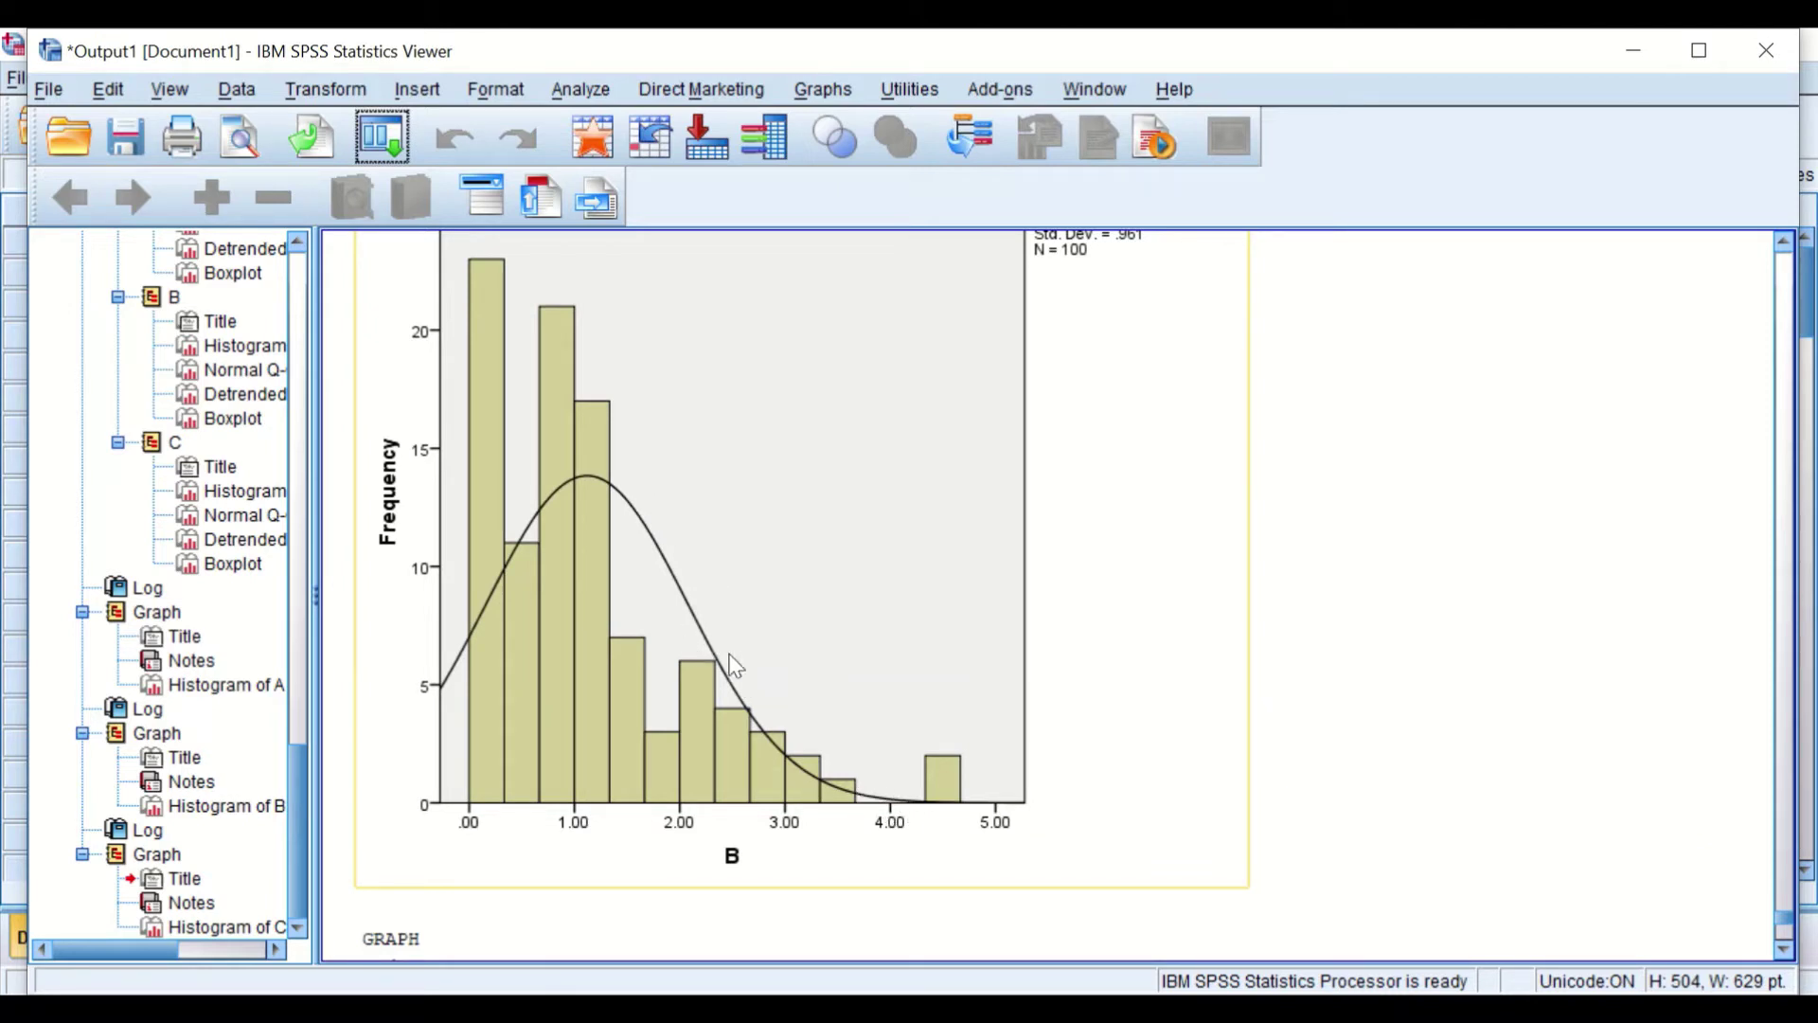
{"action": "scroll", "coordinate": [1042, 788], "scroll_direction": "down", "scroll_amount": 5}
{"action": "scroll", "coordinate": [1045, 784], "scroll_direction": "down", "scroll_amount": 5}
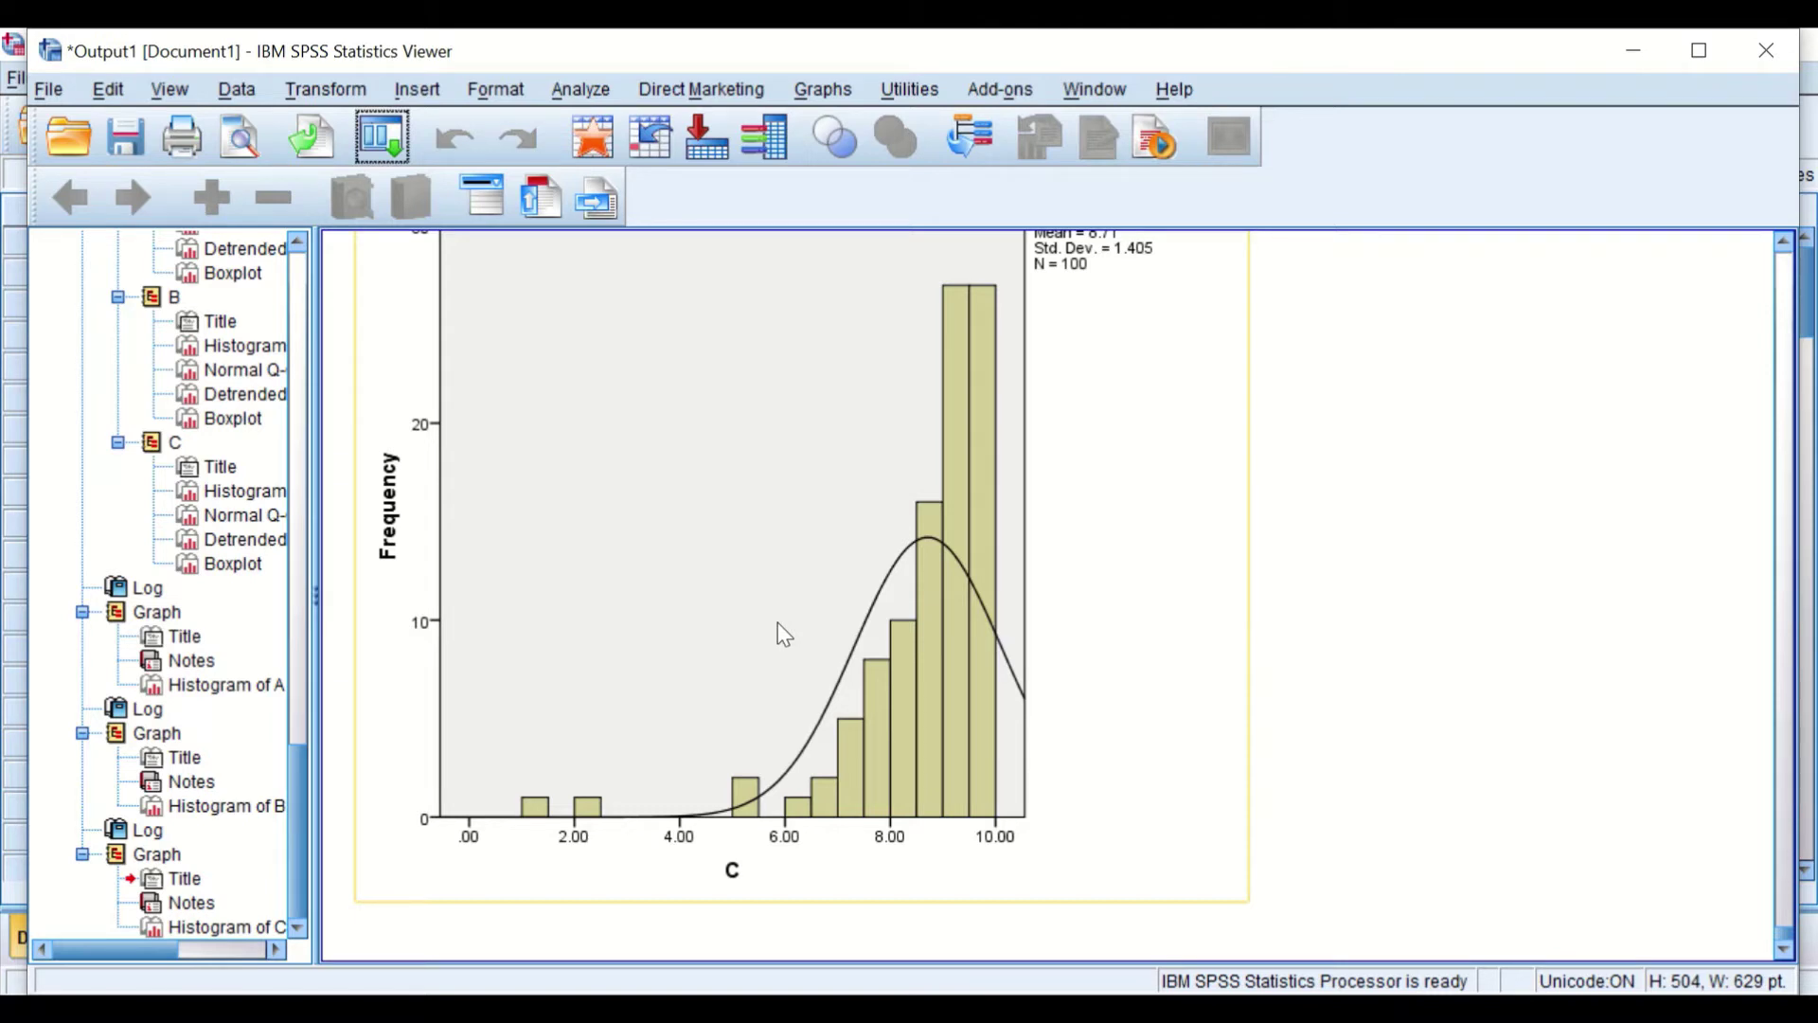
Reset the Chart Builder and place a 1-D boxplot from the gallery in the chart preview
{"action": "left_click", "coordinate": [833, 81]}
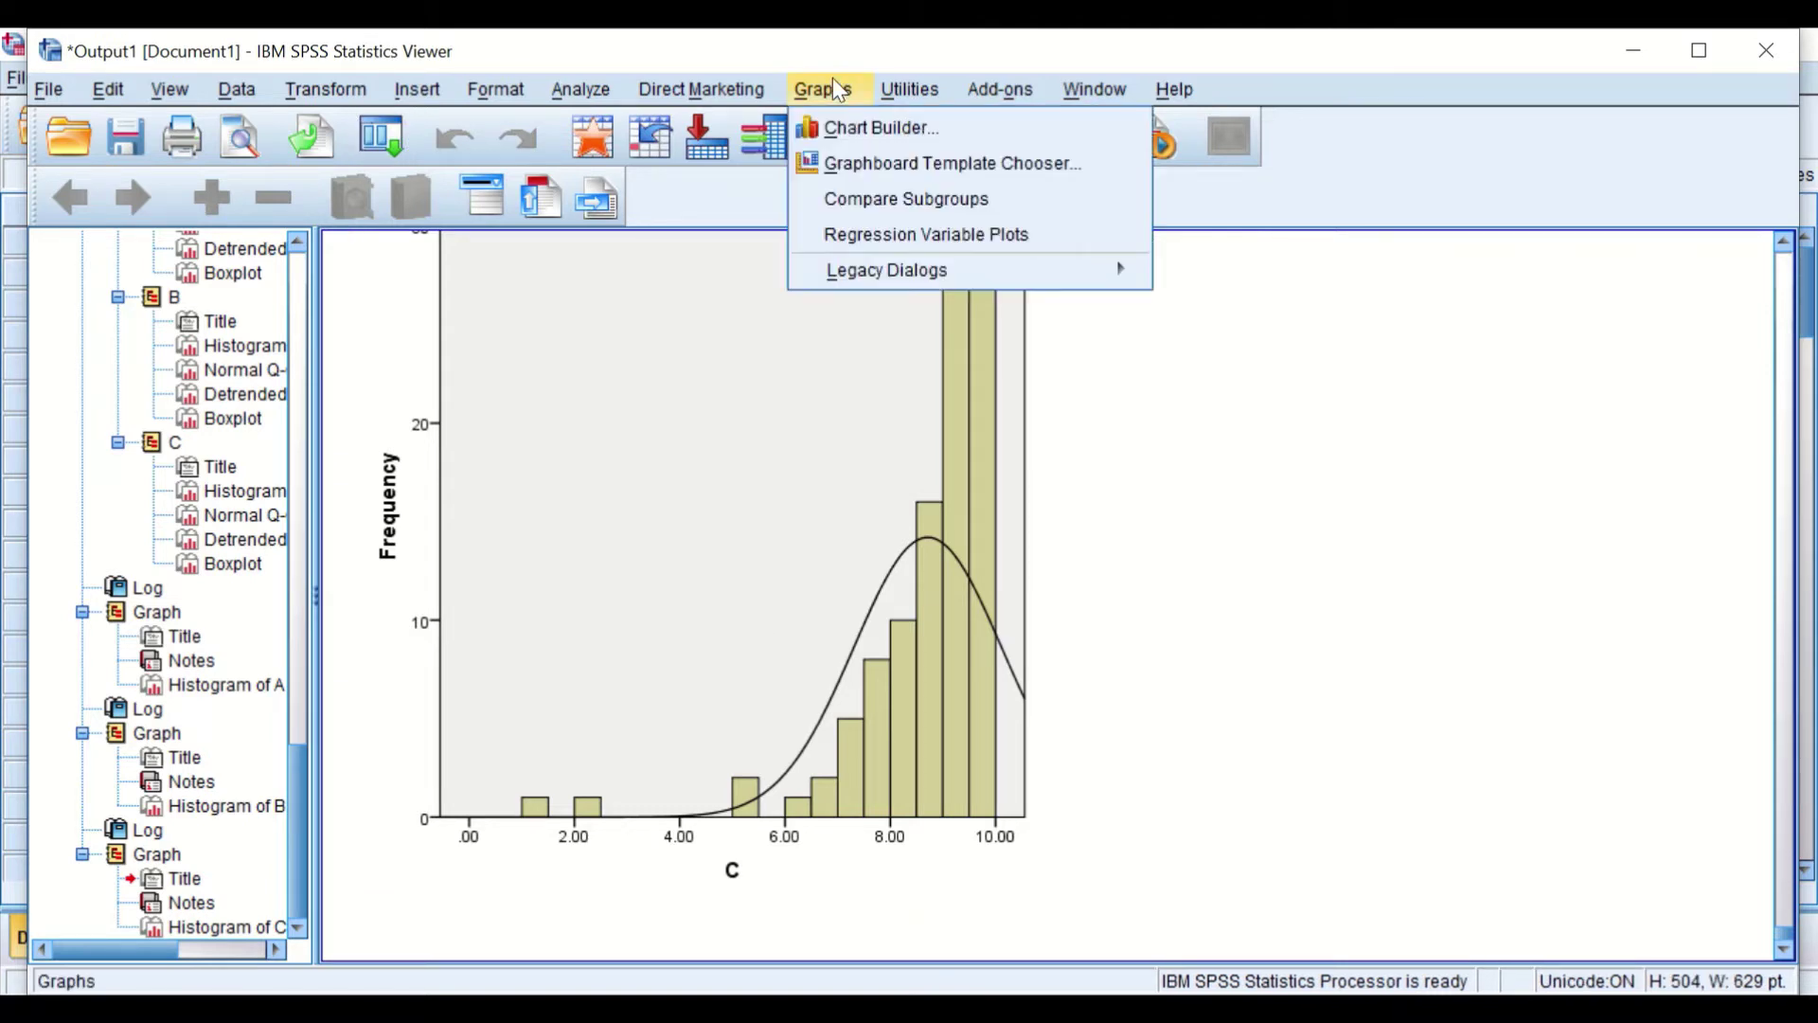
{"action": "left_click", "coordinate": [851, 127]}
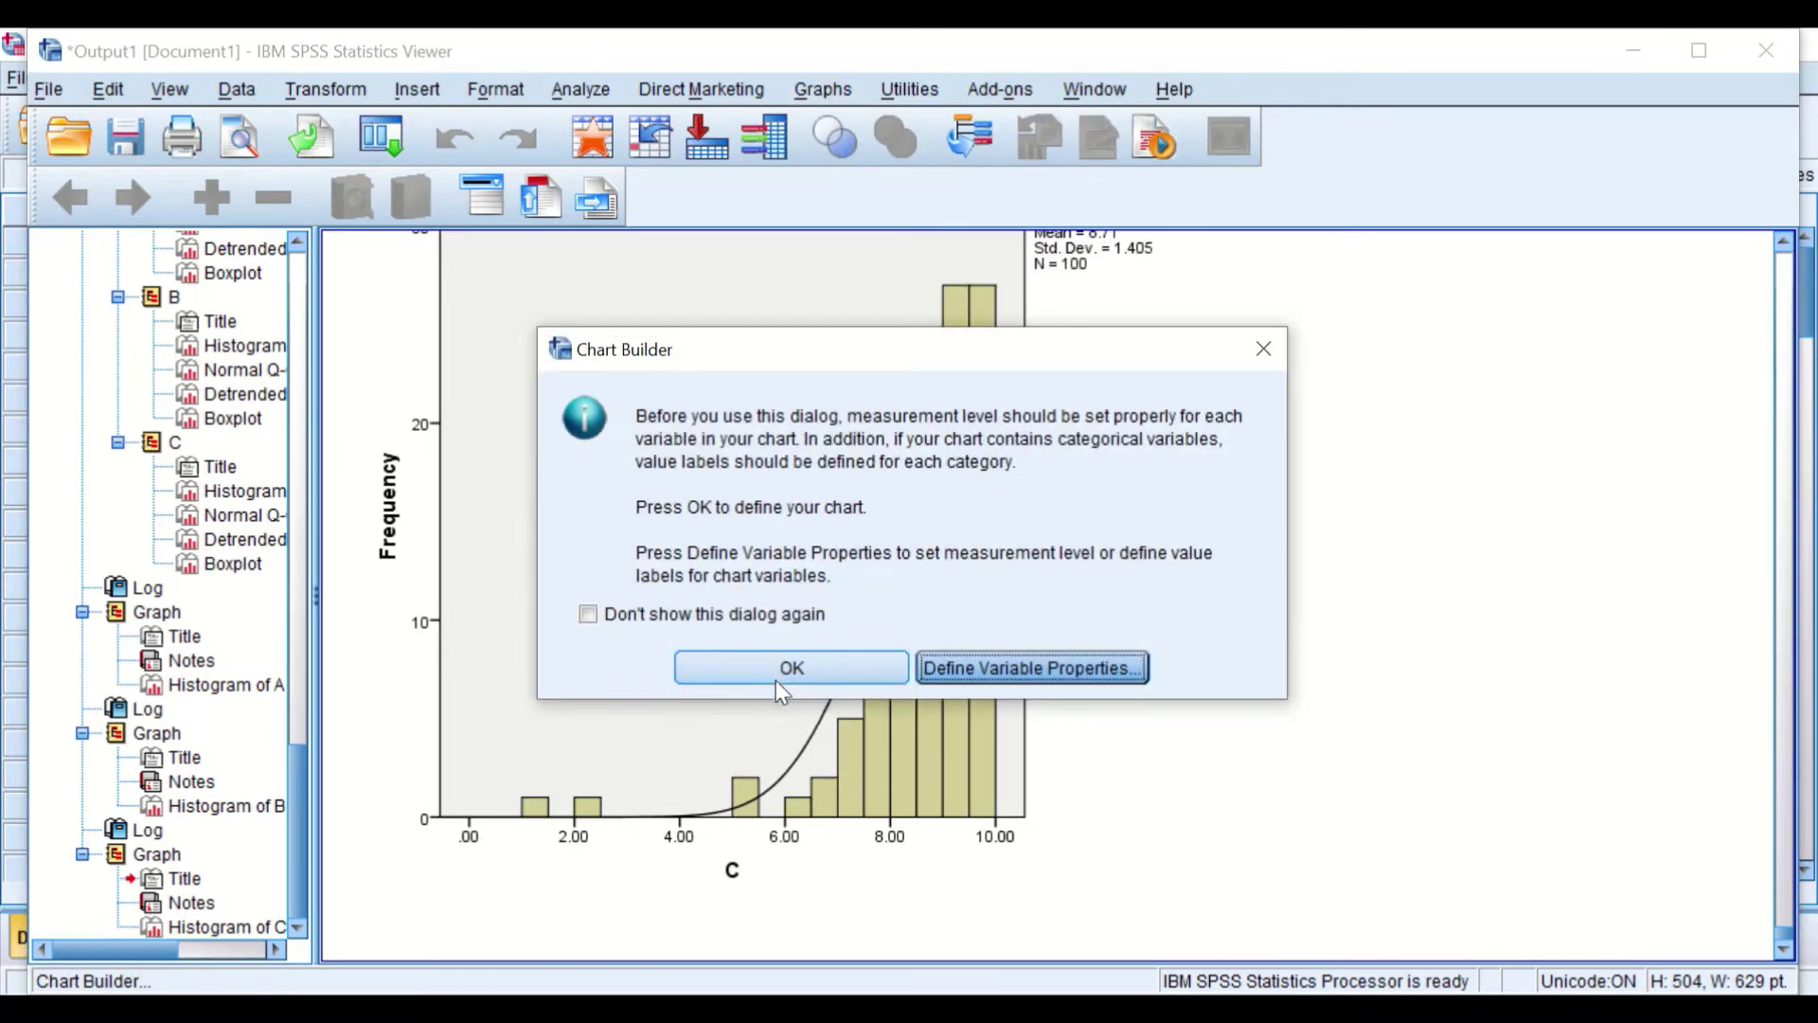
{"action": "left_click", "coordinate": [792, 668]}
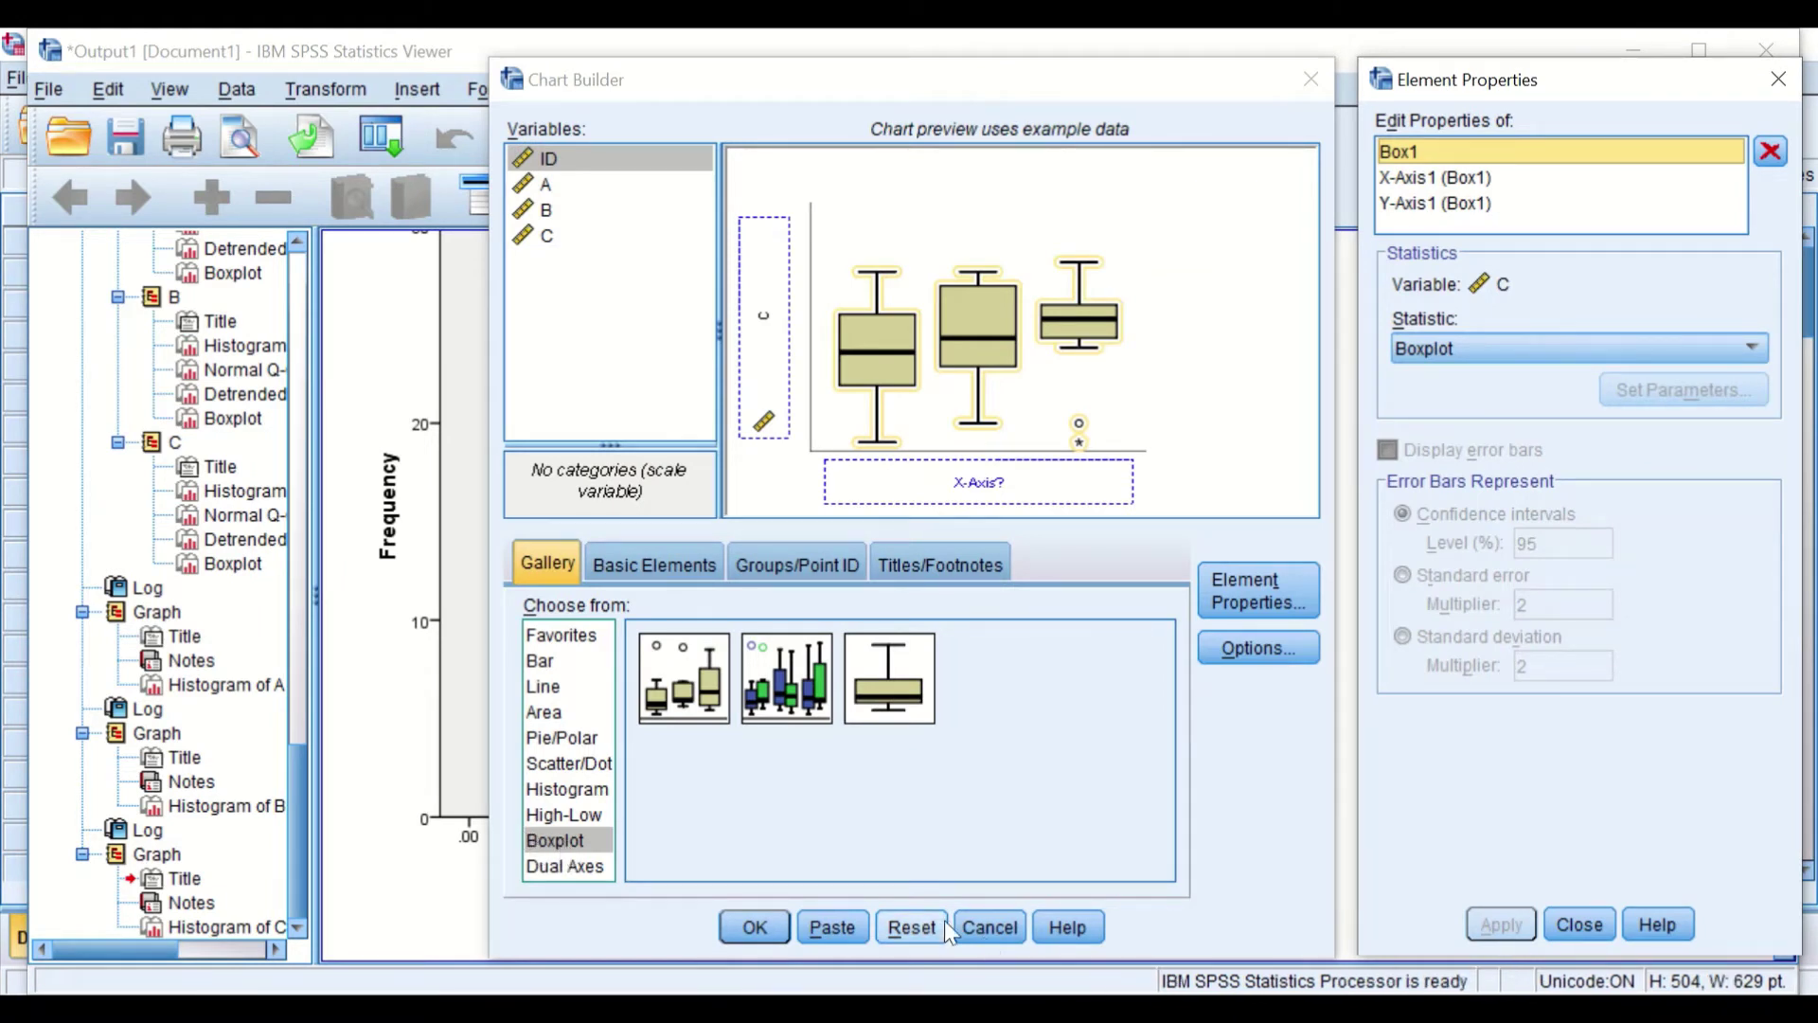
{"action": "left_click", "coordinate": [914, 924]}
{"action": "left_click", "coordinate": [559, 835]}
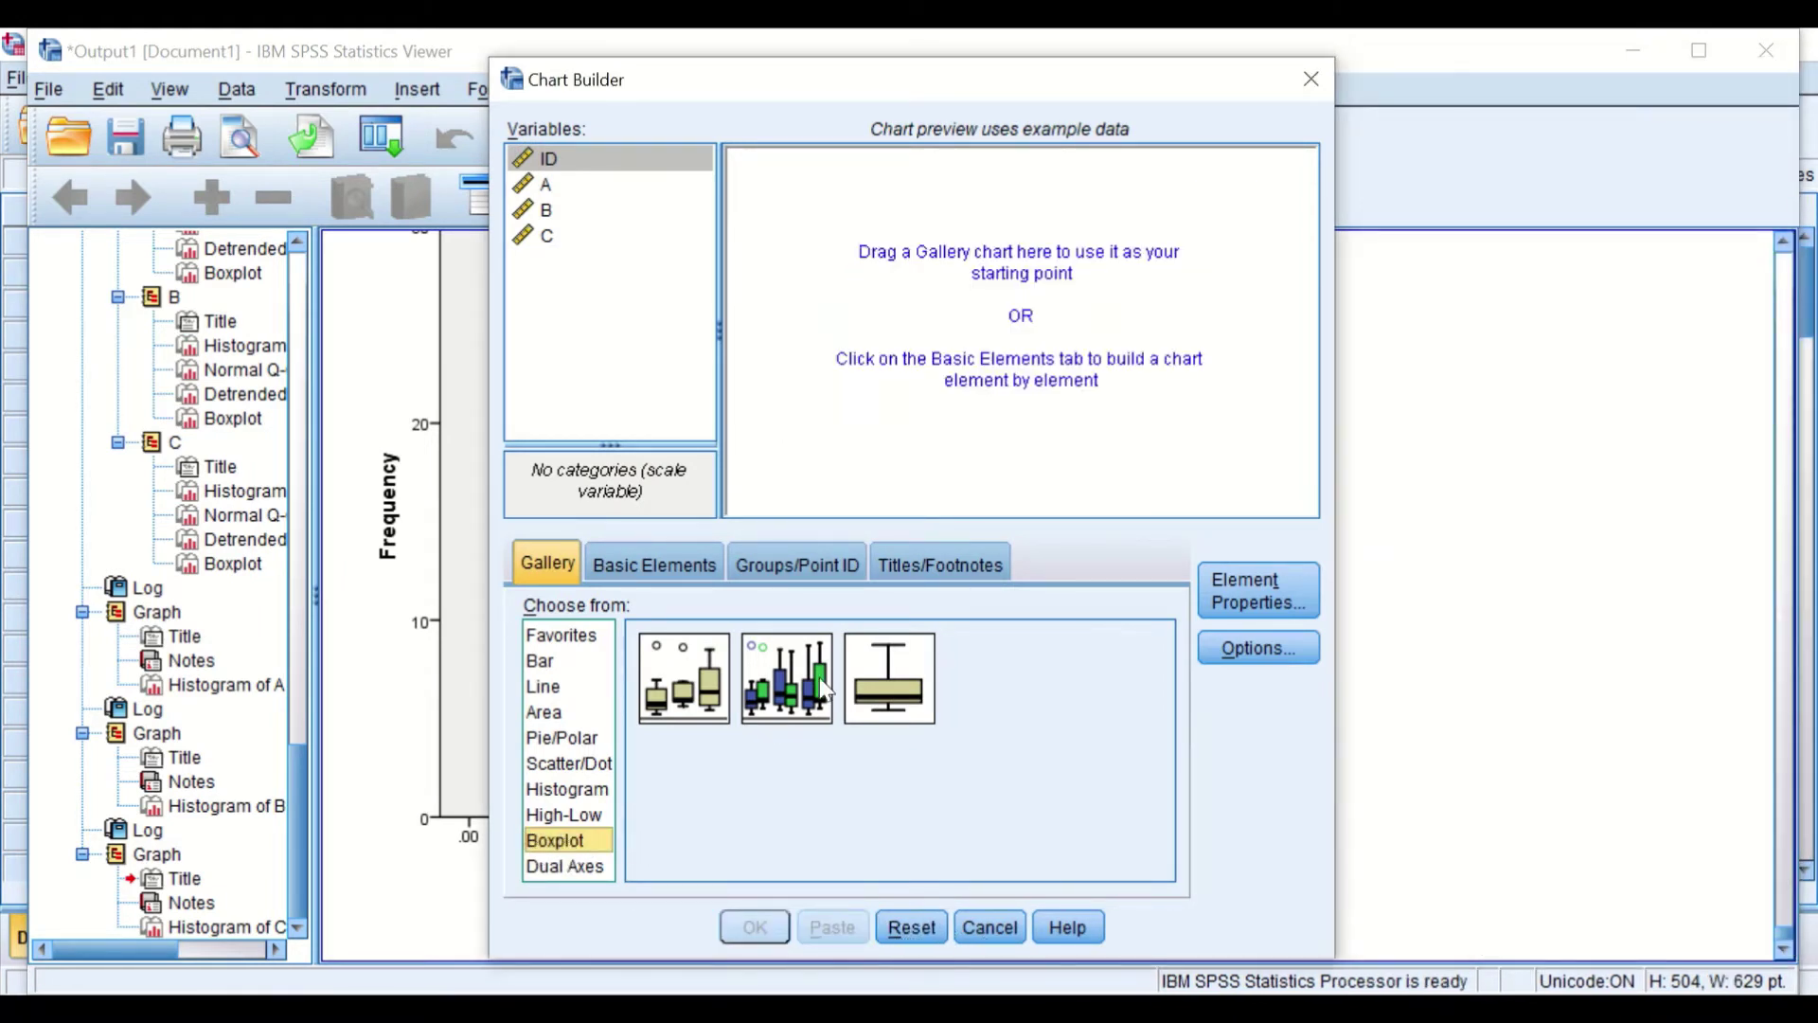
{"action": "left_click_drag", "start_coordinate": [884, 667], "coordinate": [942, 407]}
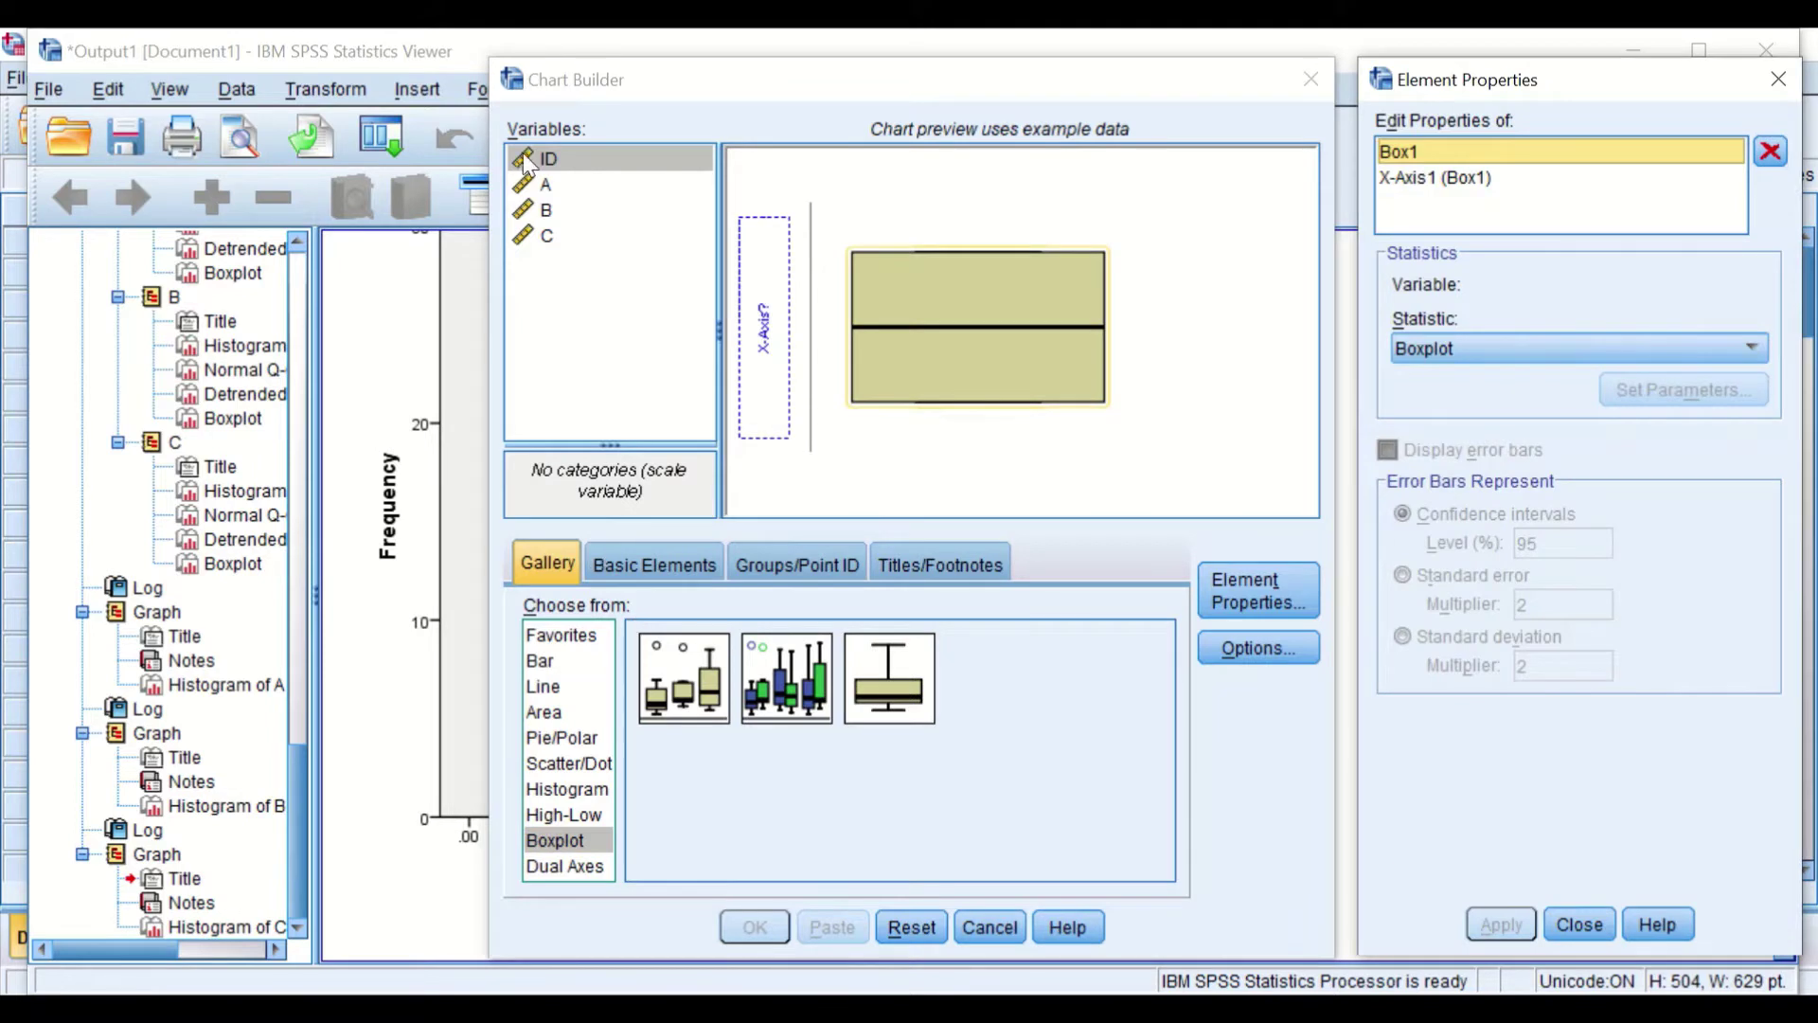
Assign variable A to the x-axis of the 1-D boxplot, create the chart and review it in the output
{"action": "left_click", "coordinate": [547, 186]}
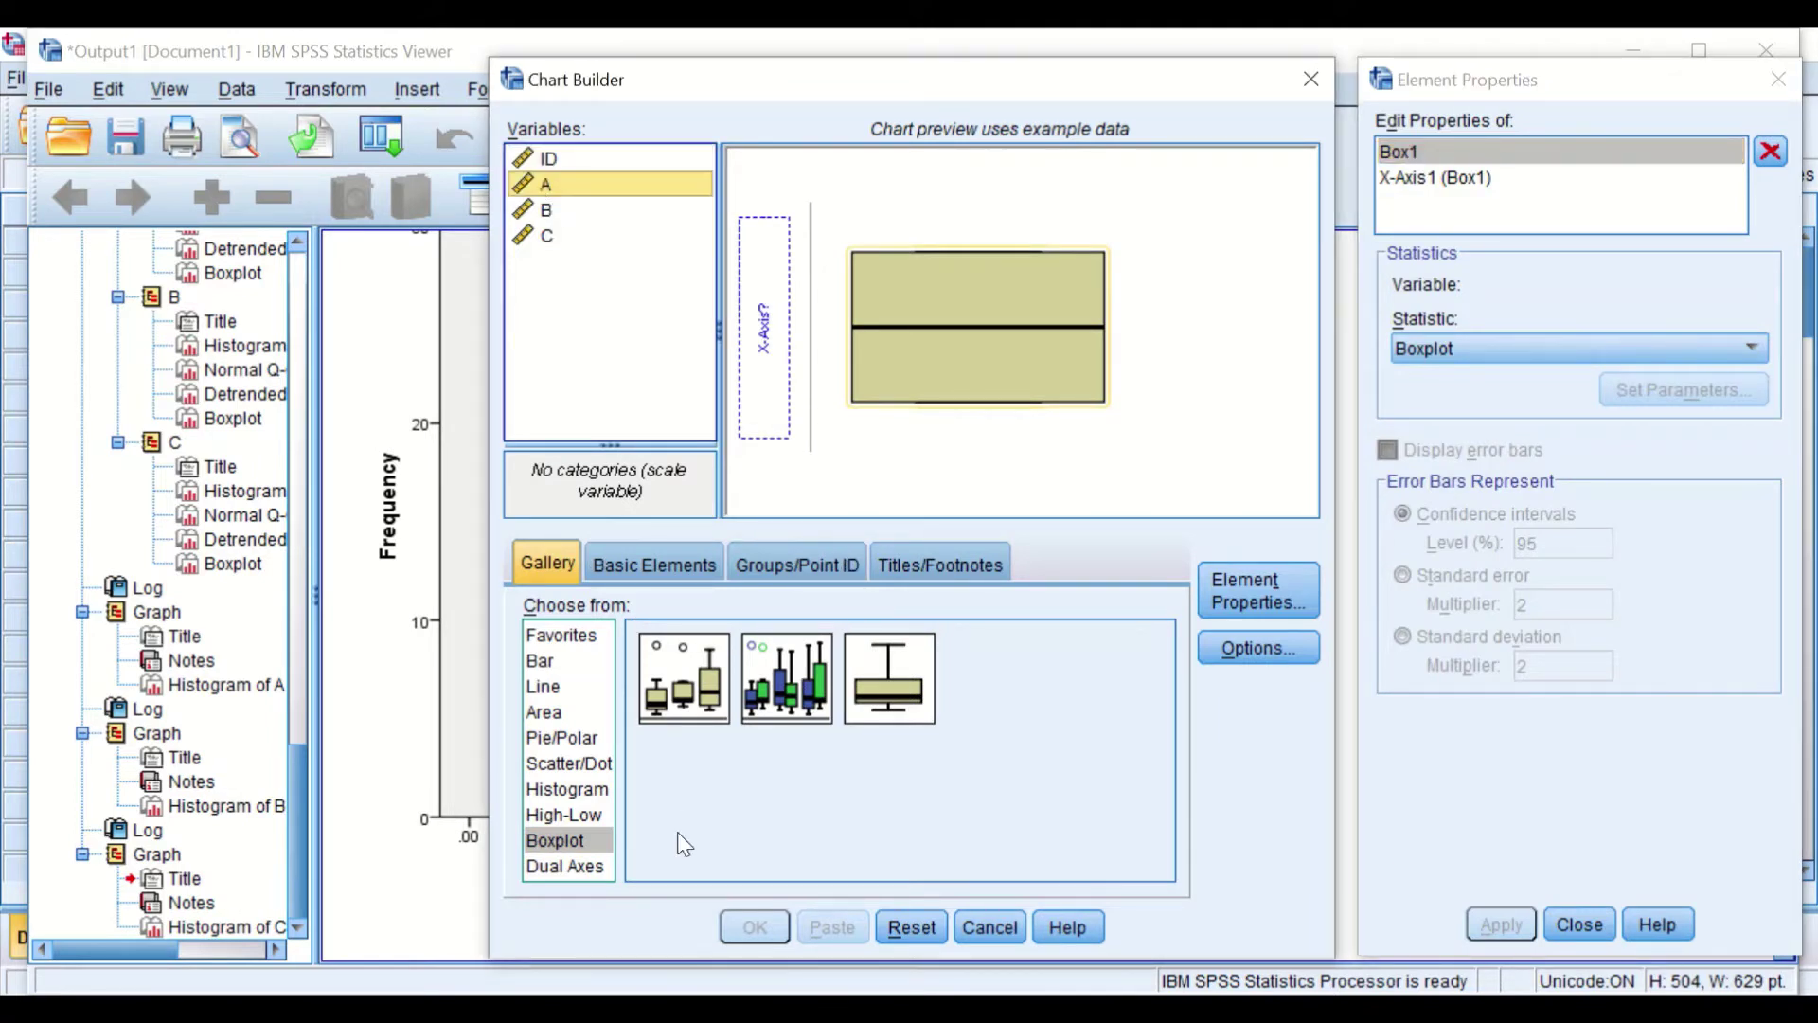
{"action": "left_click_drag", "start_coordinate": [576, 176], "coordinate": [786, 333]}
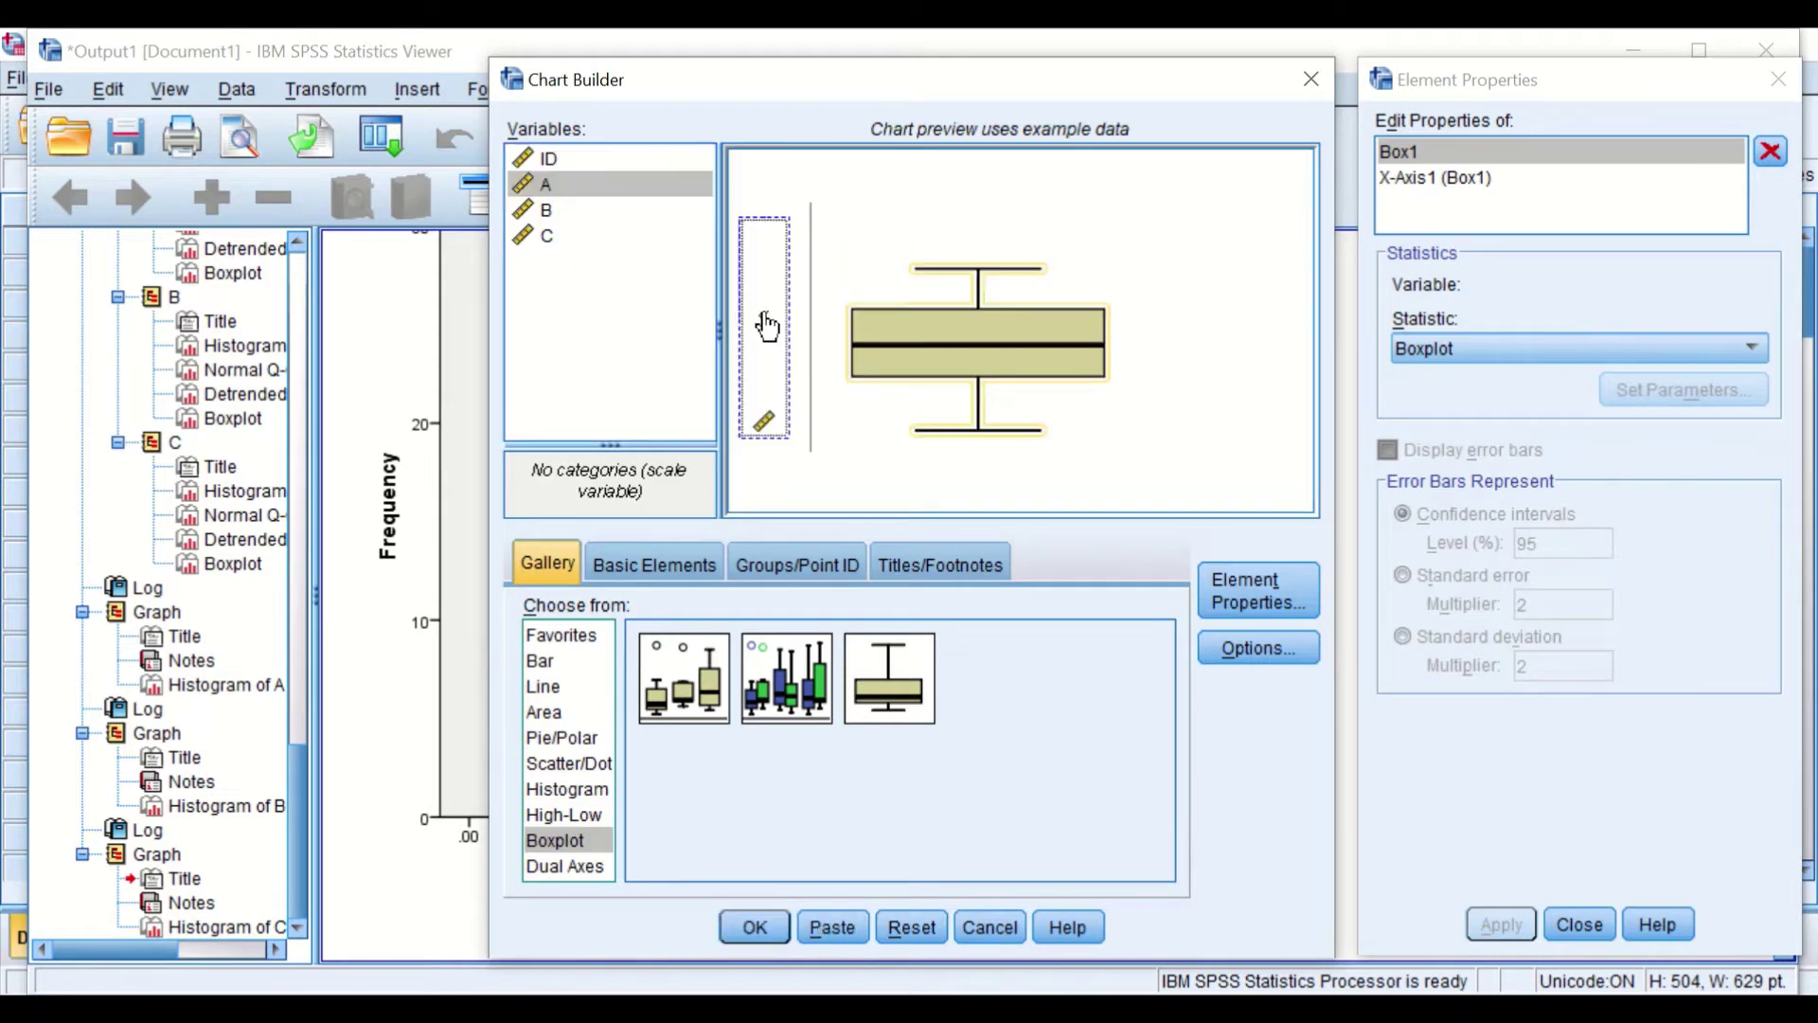
{"action": "left_click", "coordinate": [748, 917]}
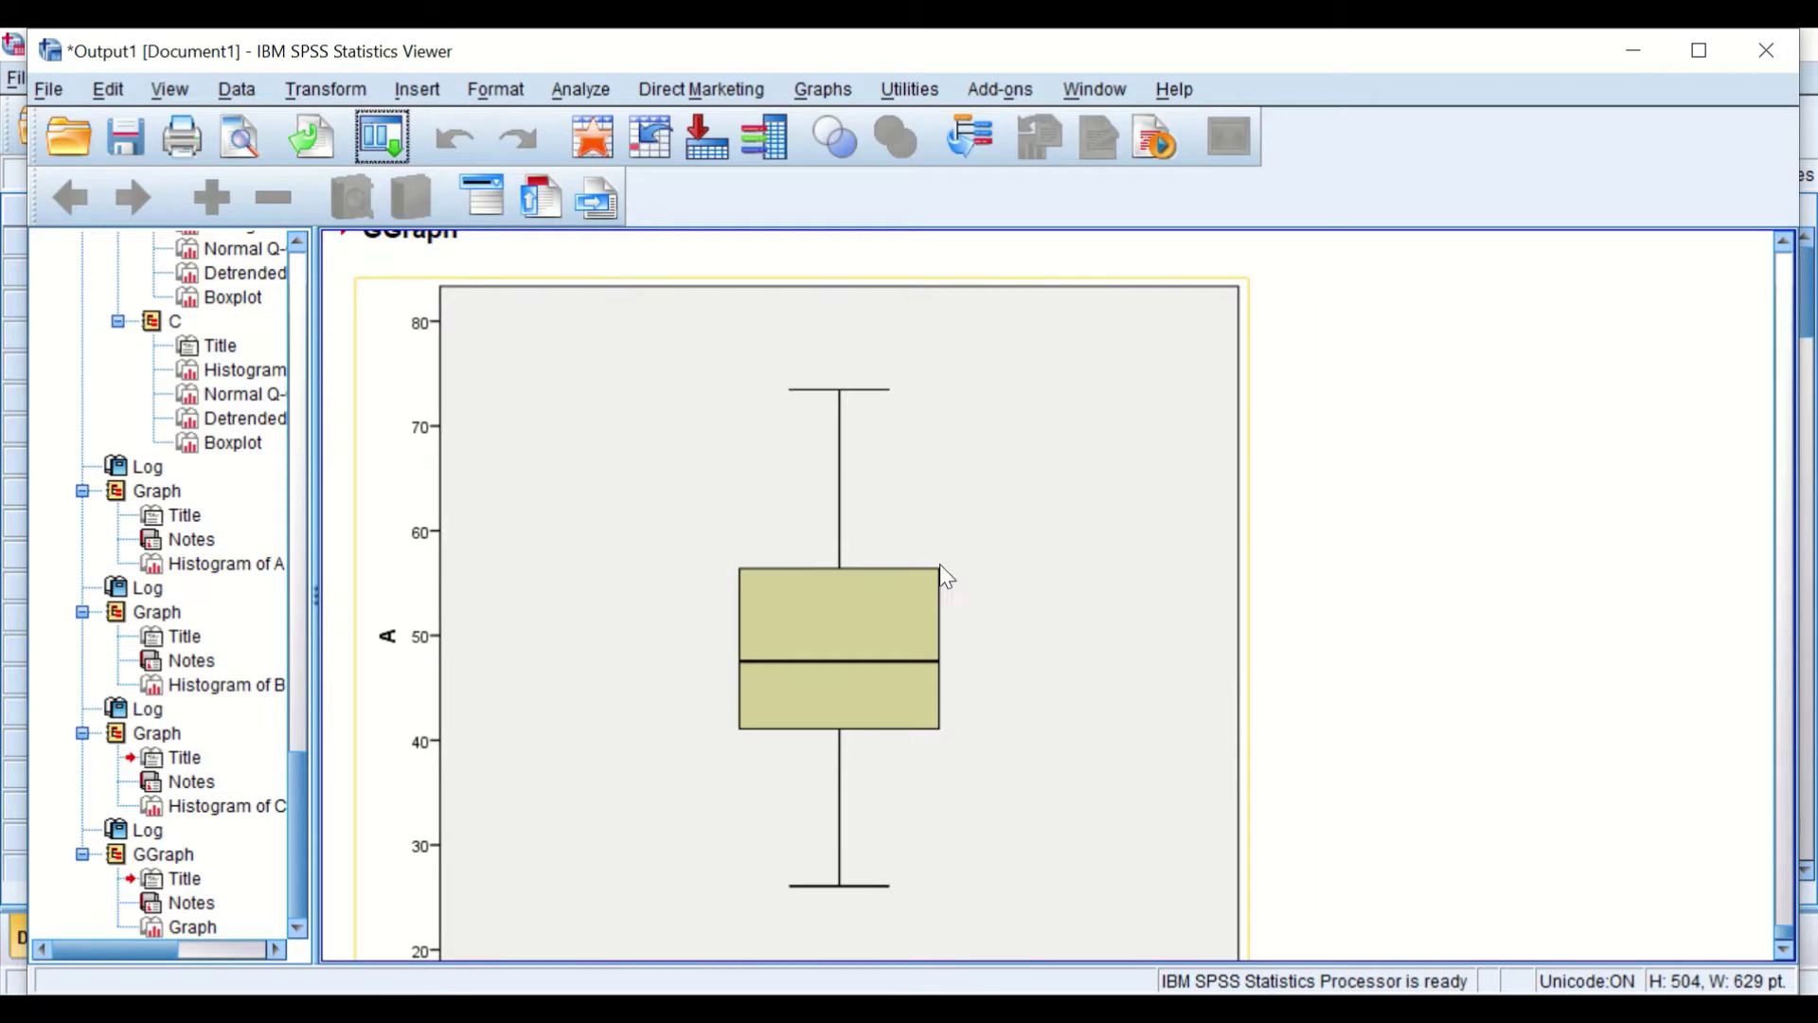
{"action": "scroll", "coordinate": [793, 704], "scroll_direction": "down", "scroll_amount": 1}
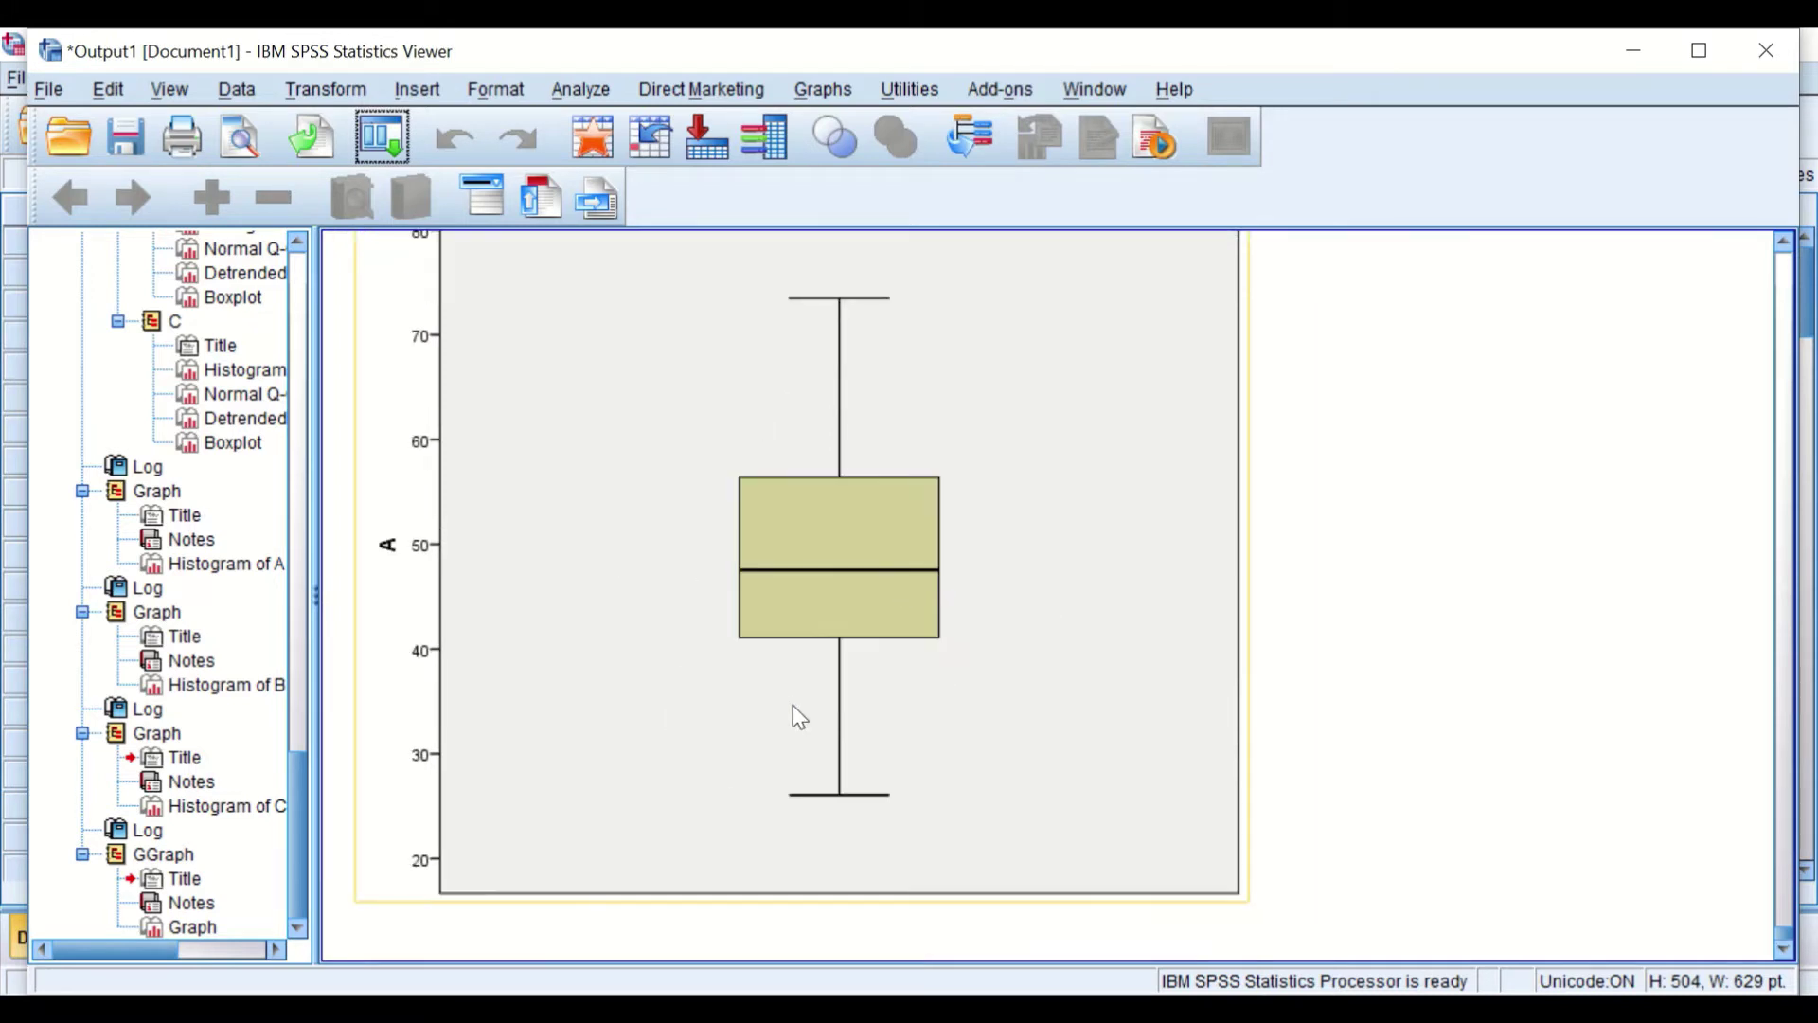
{"action": "scroll", "coordinate": [793, 710], "scroll_direction": "up", "scroll_amount": 10}
{"action": "scroll", "coordinate": [794, 706], "scroll_direction": "down", "scroll_amount": 5}
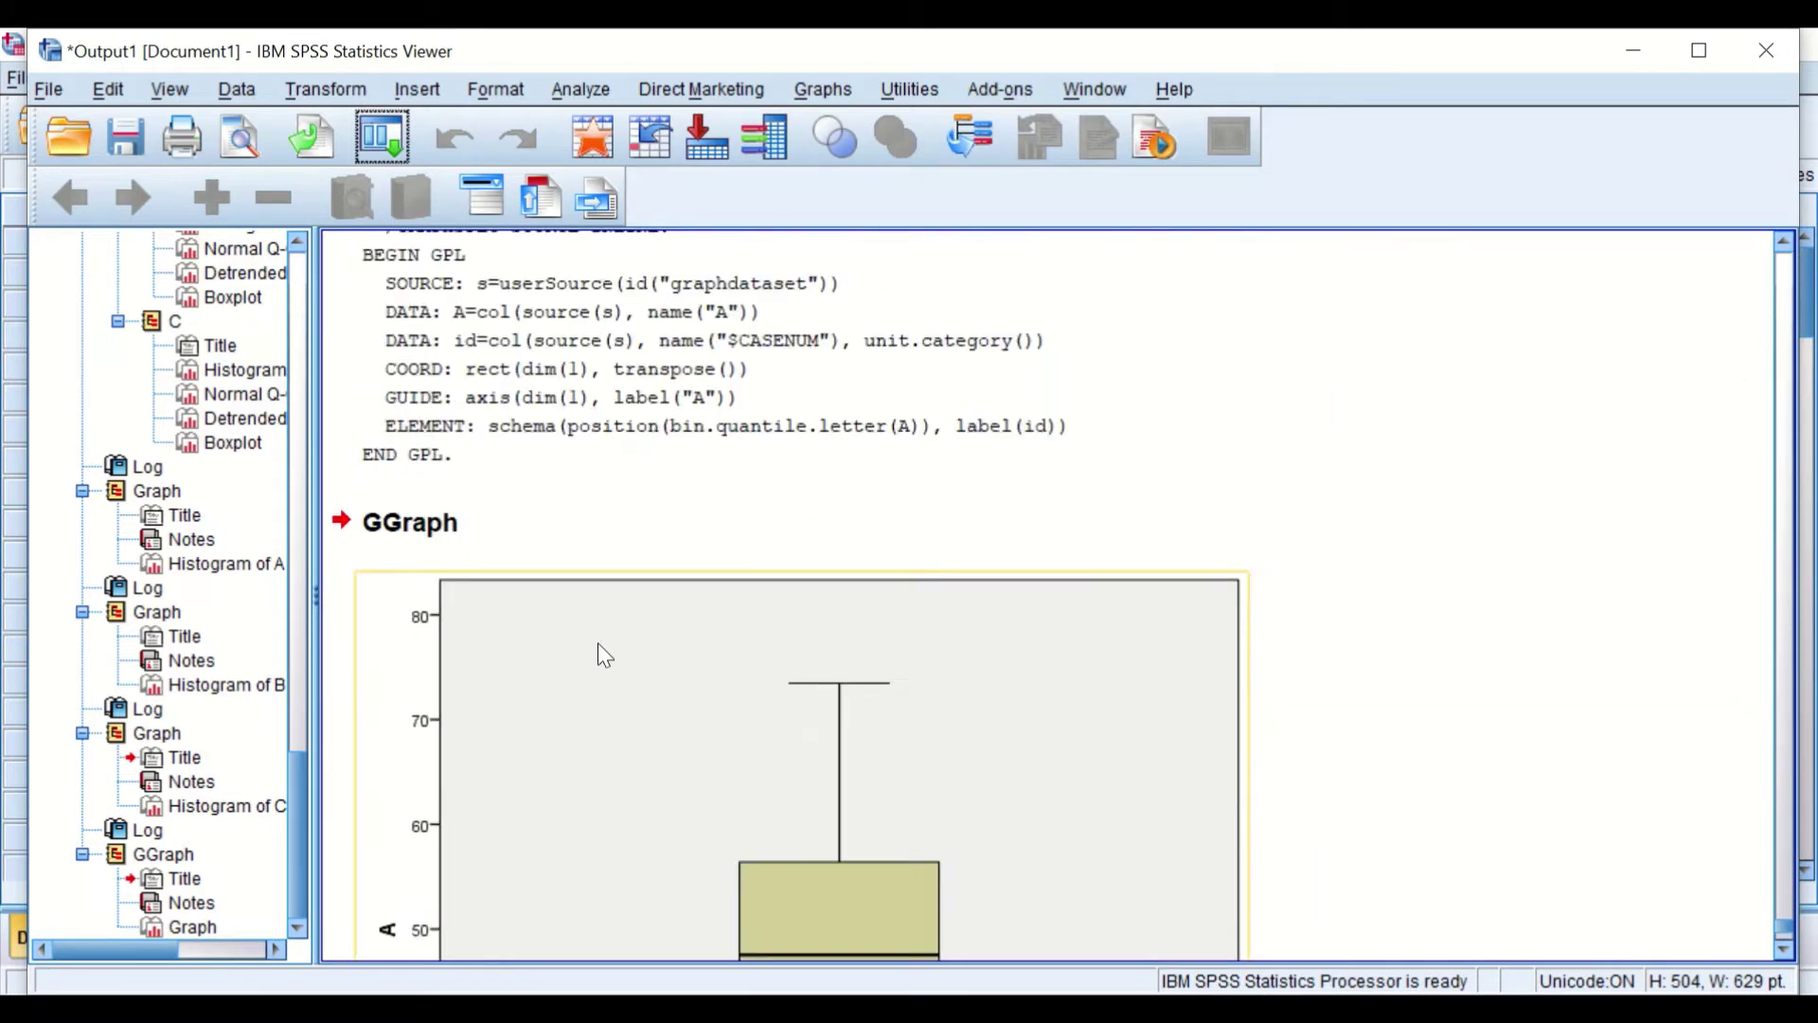
{"action": "scroll", "coordinate": [684, 709], "scroll_direction": "down", "scroll_amount": 2}
{"action": "scroll", "coordinate": [694, 717], "scroll_direction": "up", "scroll_amount": 3}
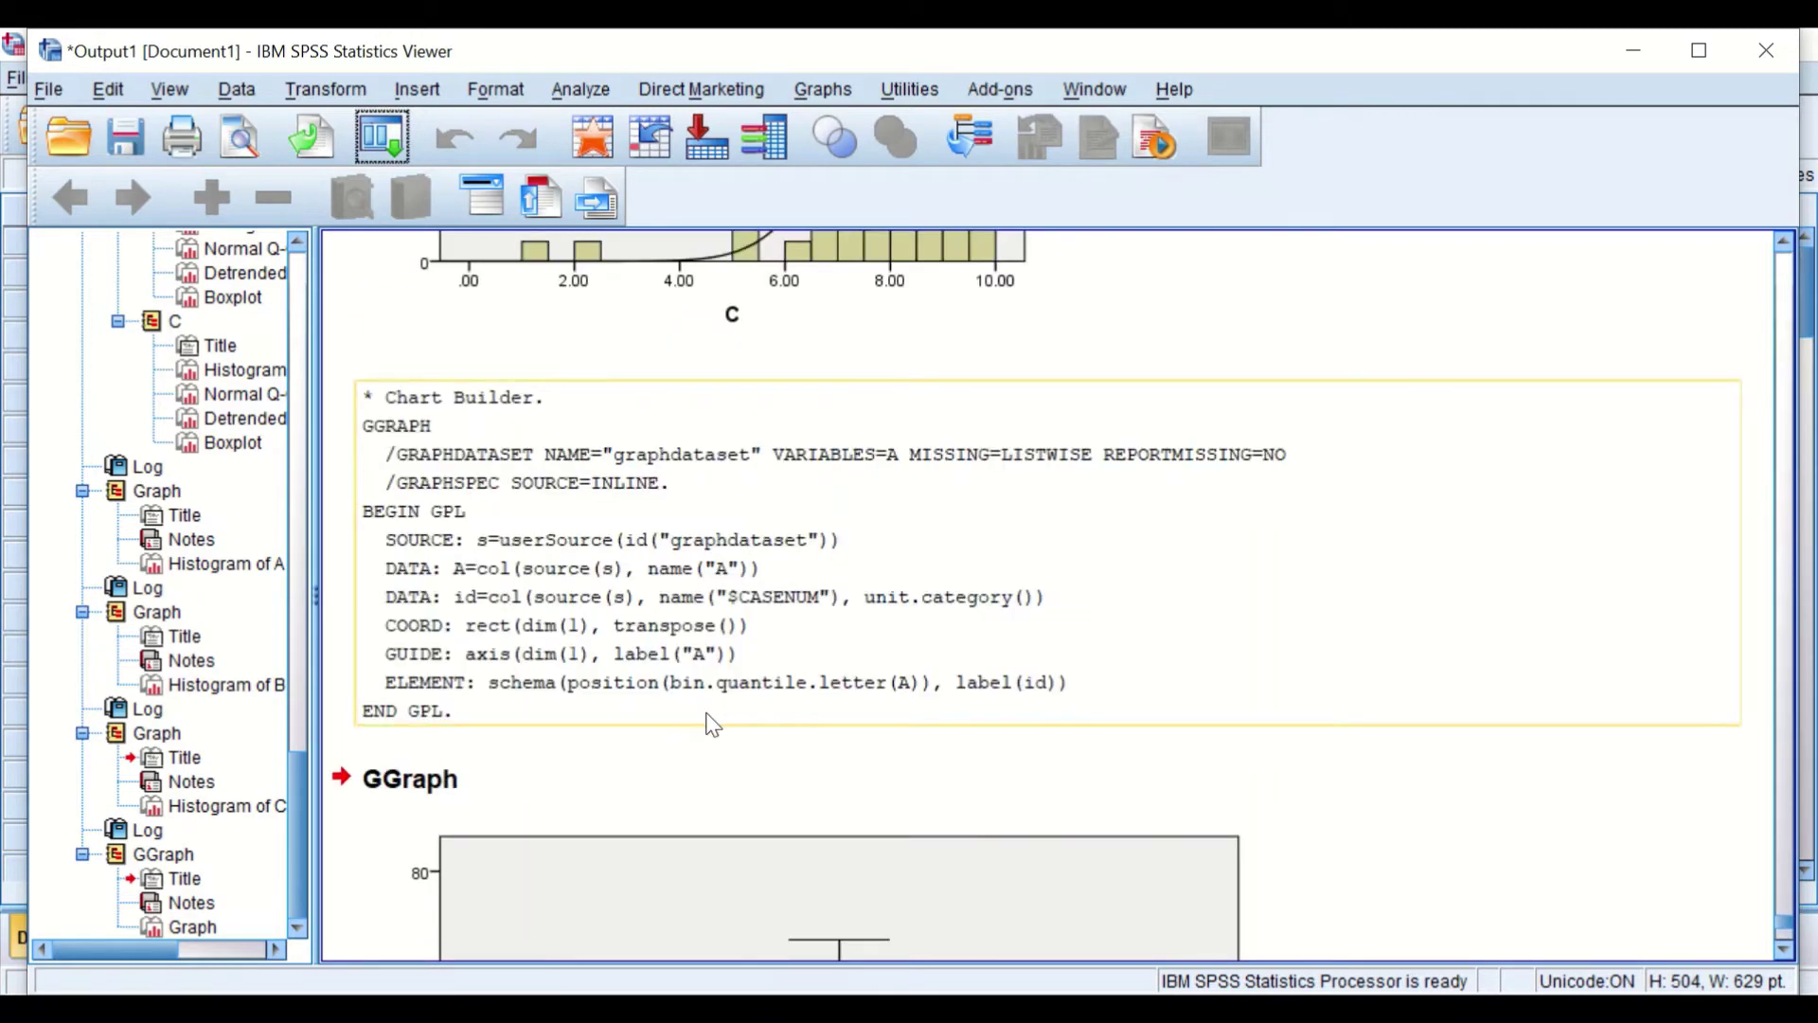
{"action": "scroll", "coordinate": [705, 721], "scroll_direction": "up", "scroll_amount": 4}
Recall the Chart Builder, replace variable A with B on the boxplot's axis and create the chart
{"action": "left_click", "coordinate": [833, 136]}
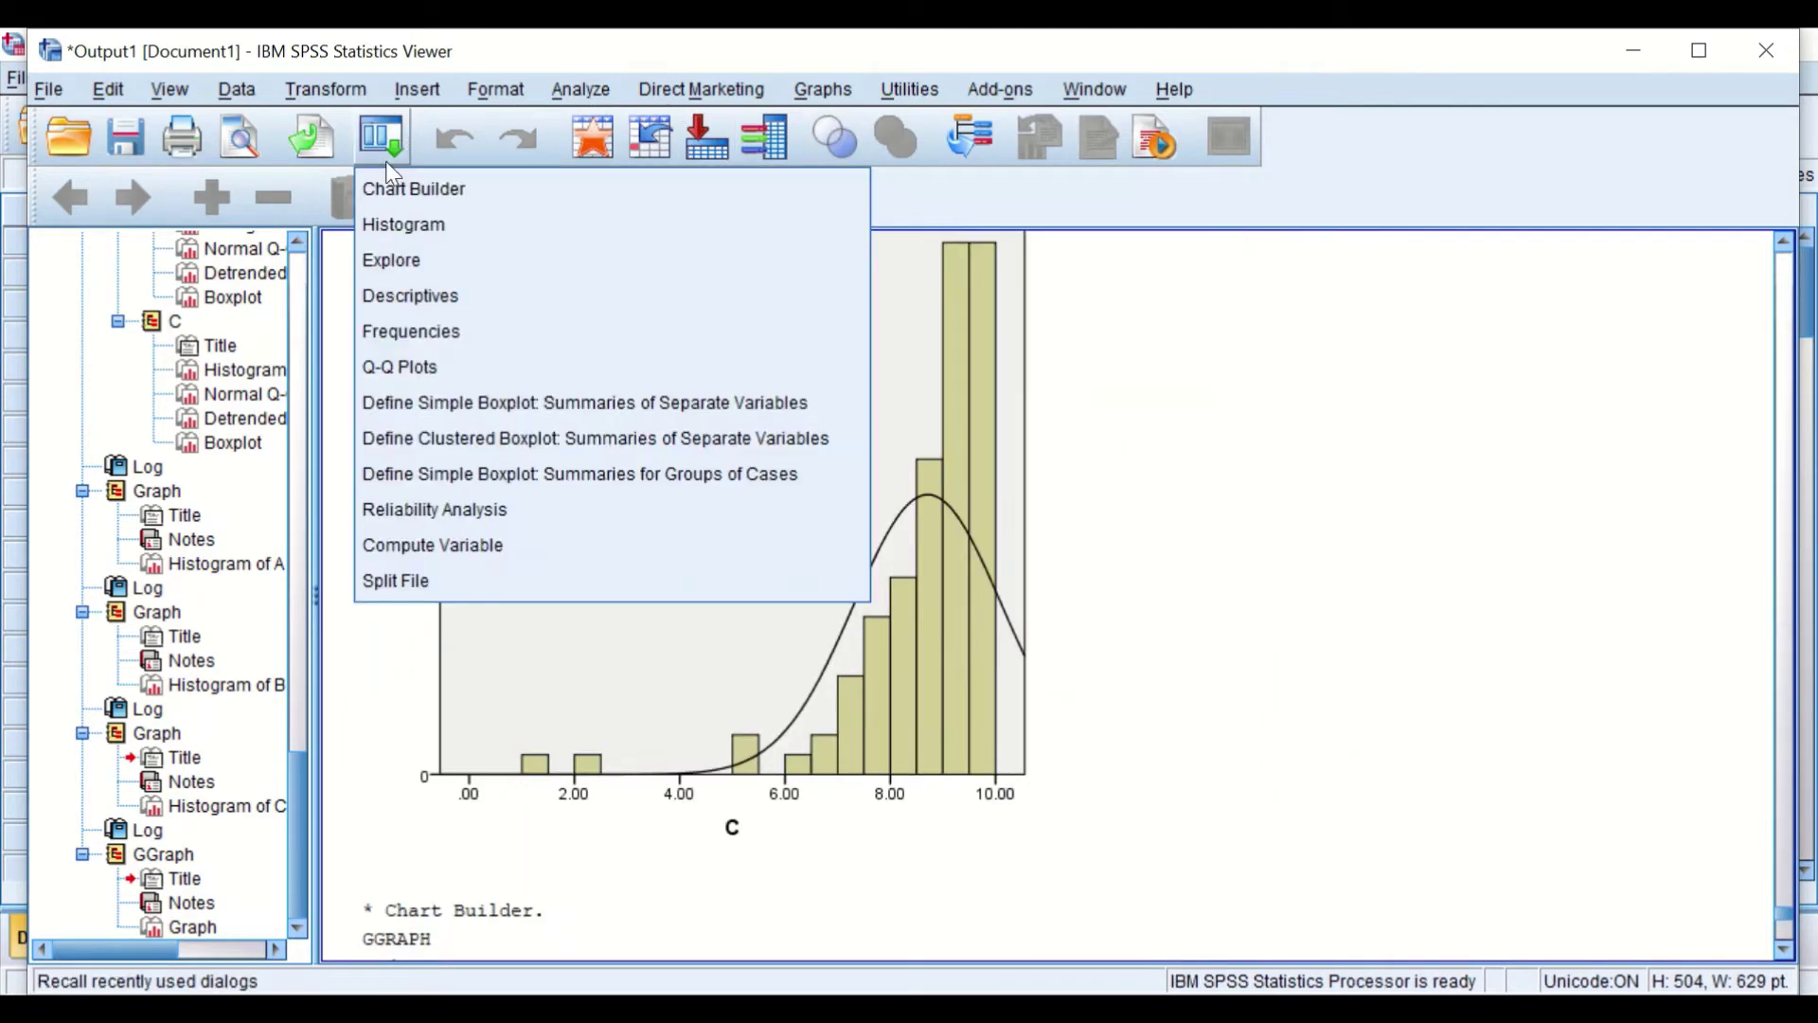
{"action": "left_click", "coordinate": [403, 192]}
{"action": "left_click", "coordinate": [820, 654]}
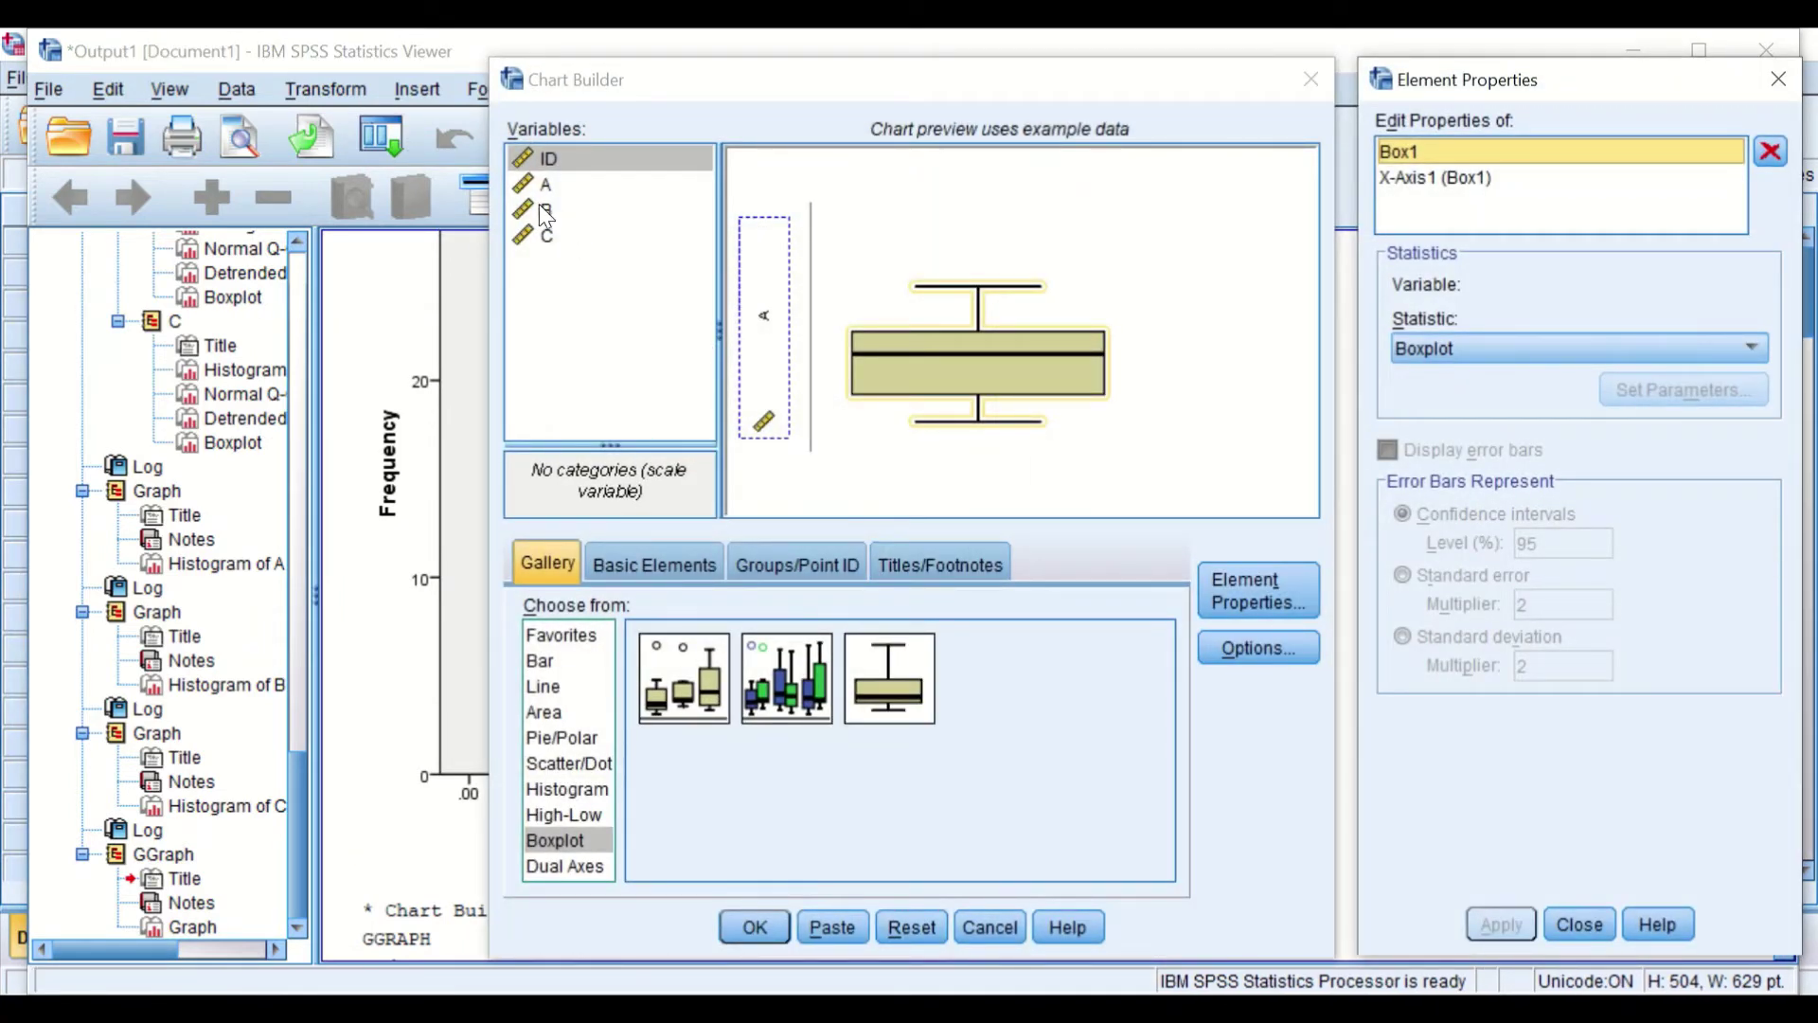
{"action": "left_click_drag", "start_coordinate": [545, 208], "coordinate": [769, 333]}
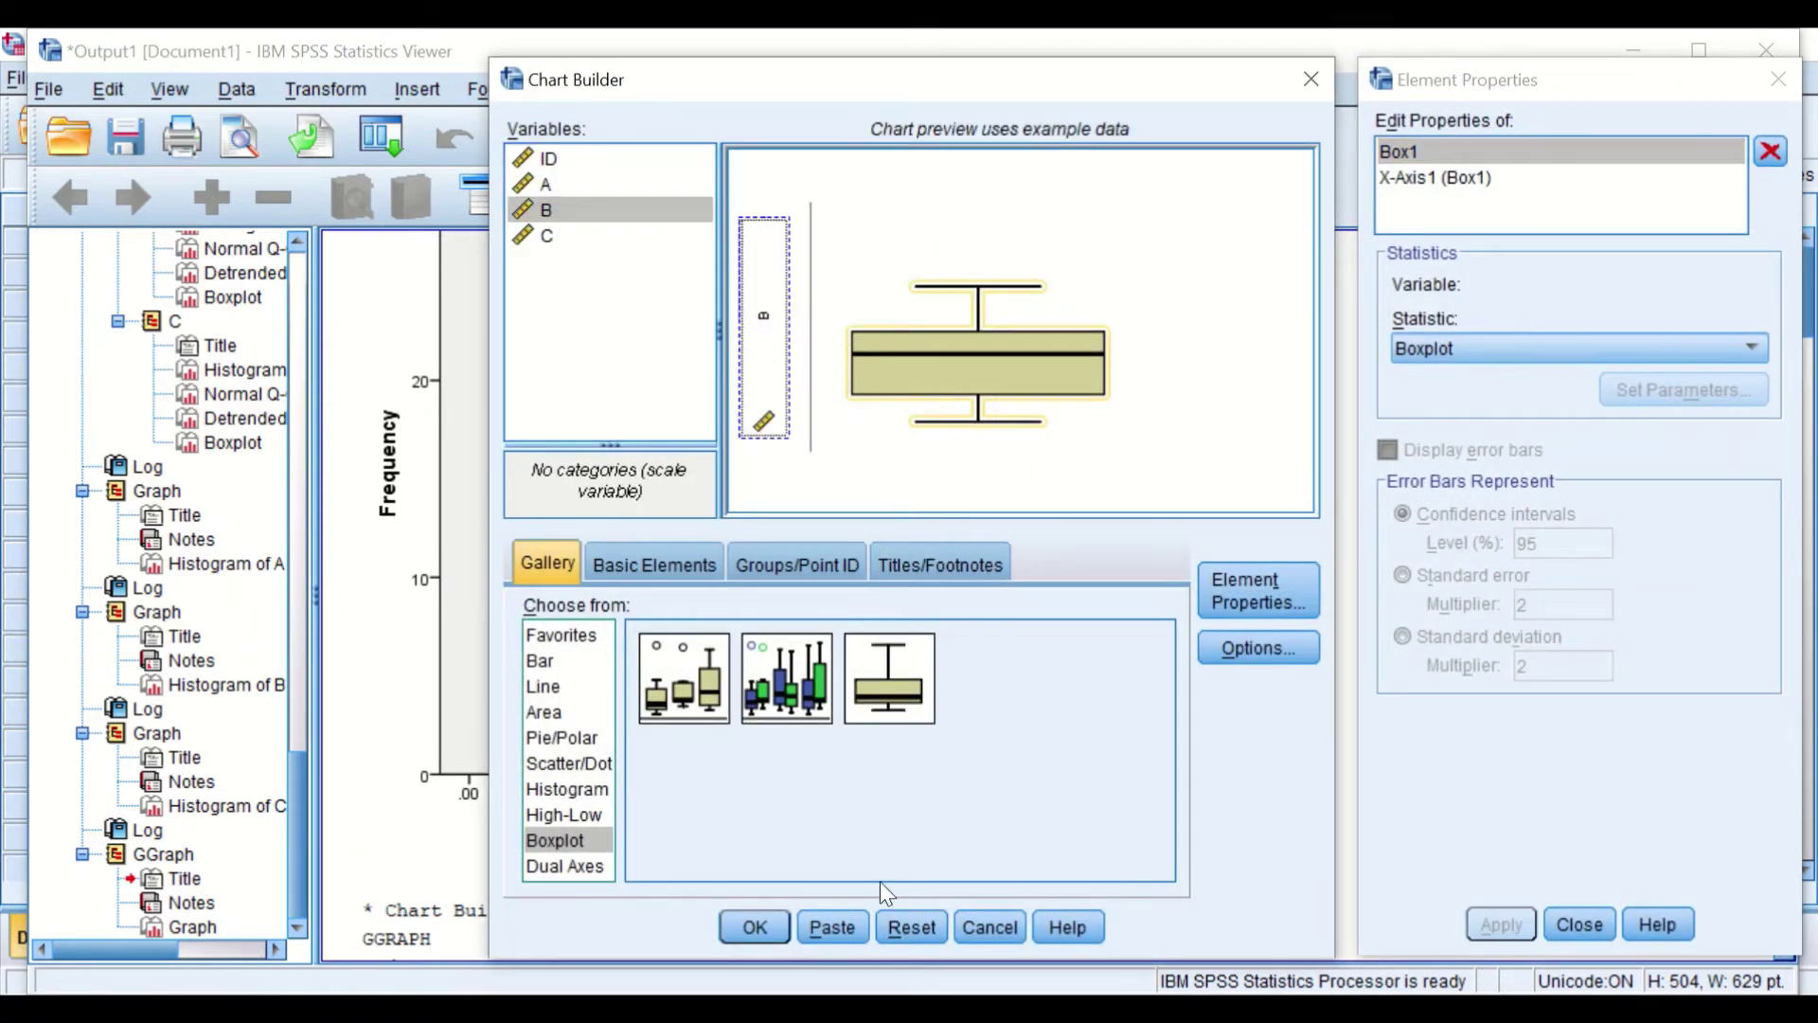
{"action": "left_click", "coordinate": [755, 927]}
{"action": "scroll", "coordinate": [952, 827], "scroll_direction": "down", "scroll_amount": 5}
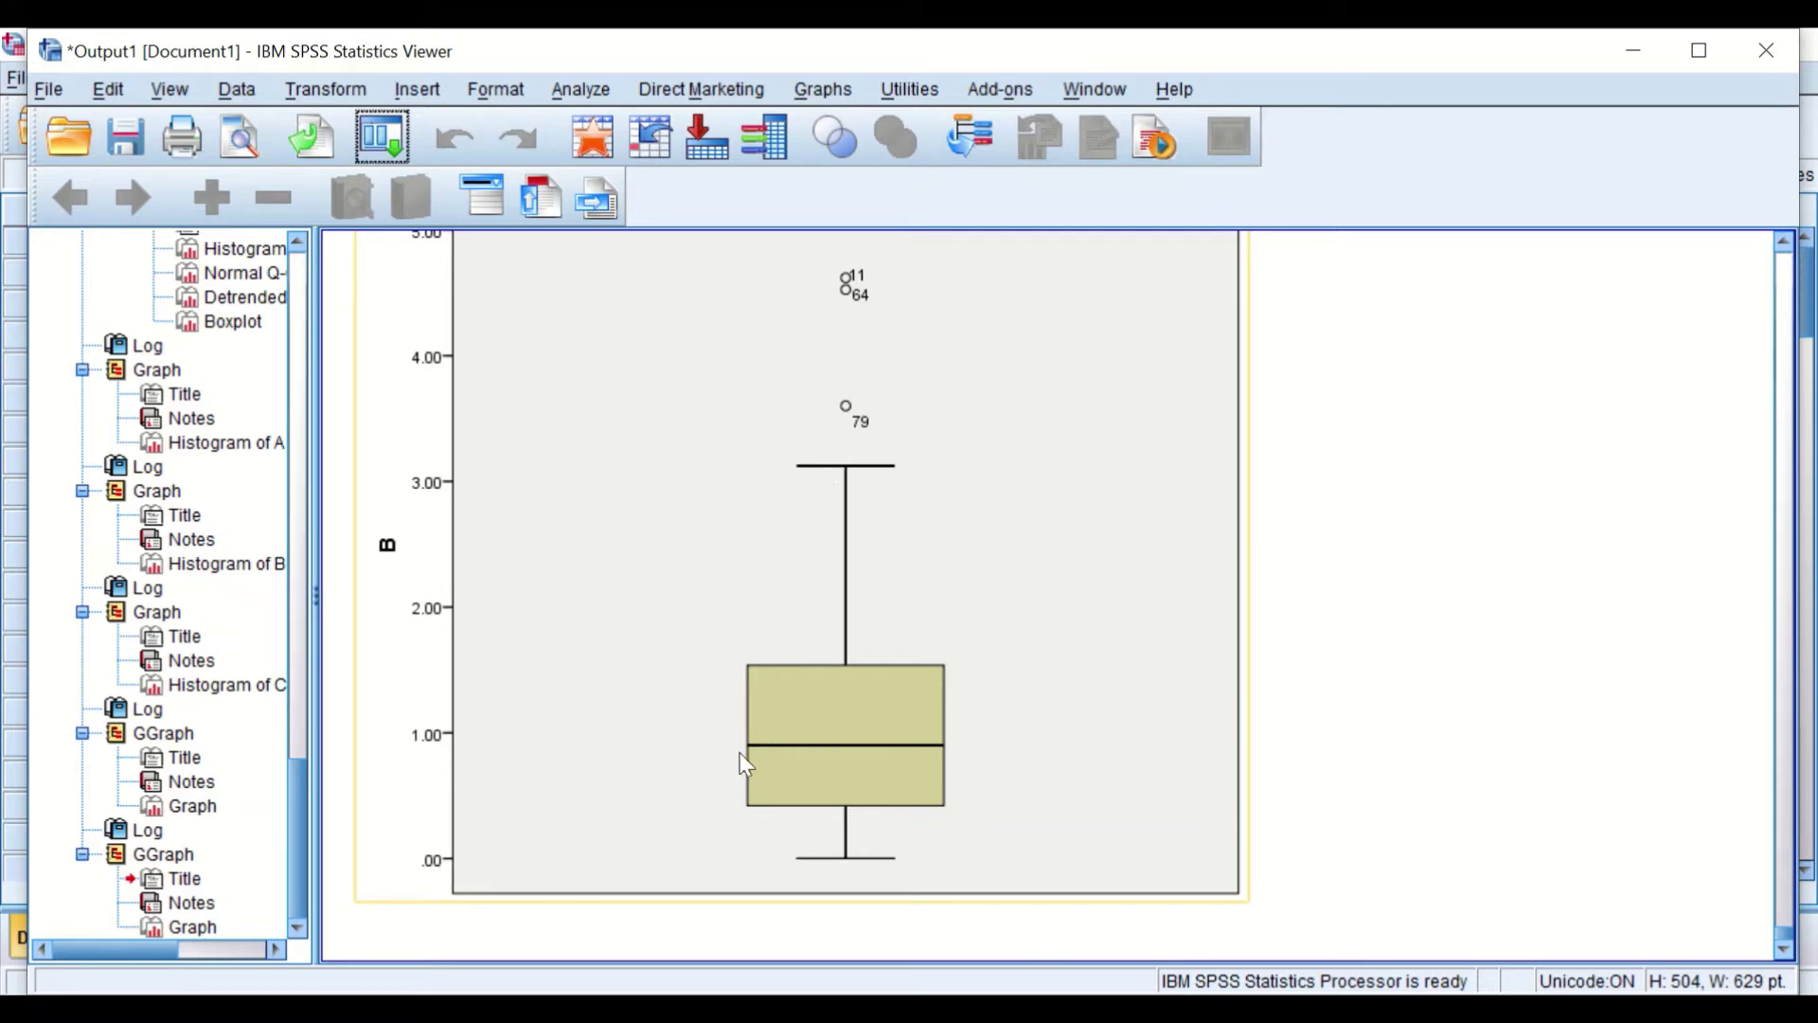
Try to replace variable B with C on the boxplot's axis in the Chart Builder and create the chart
{"action": "left_click", "coordinate": [381, 137]}
{"action": "left_click", "coordinate": [414, 189]}
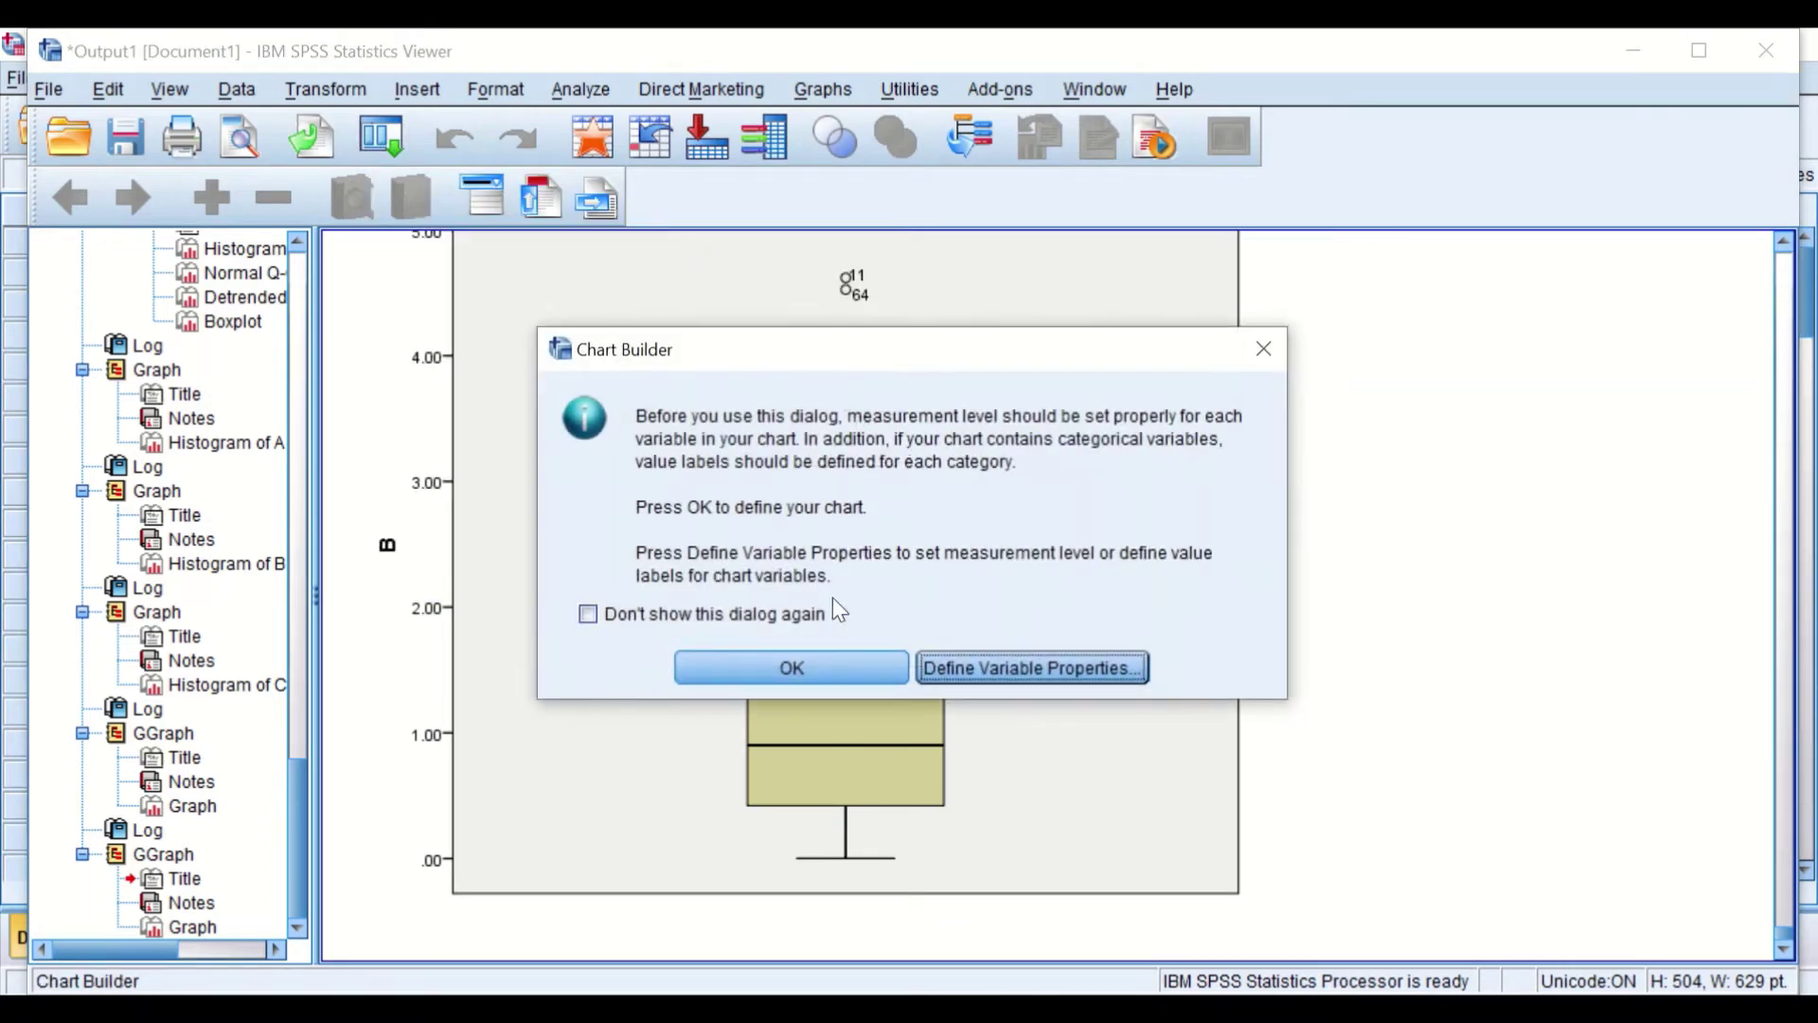
{"action": "left_click", "coordinate": [792, 663]}
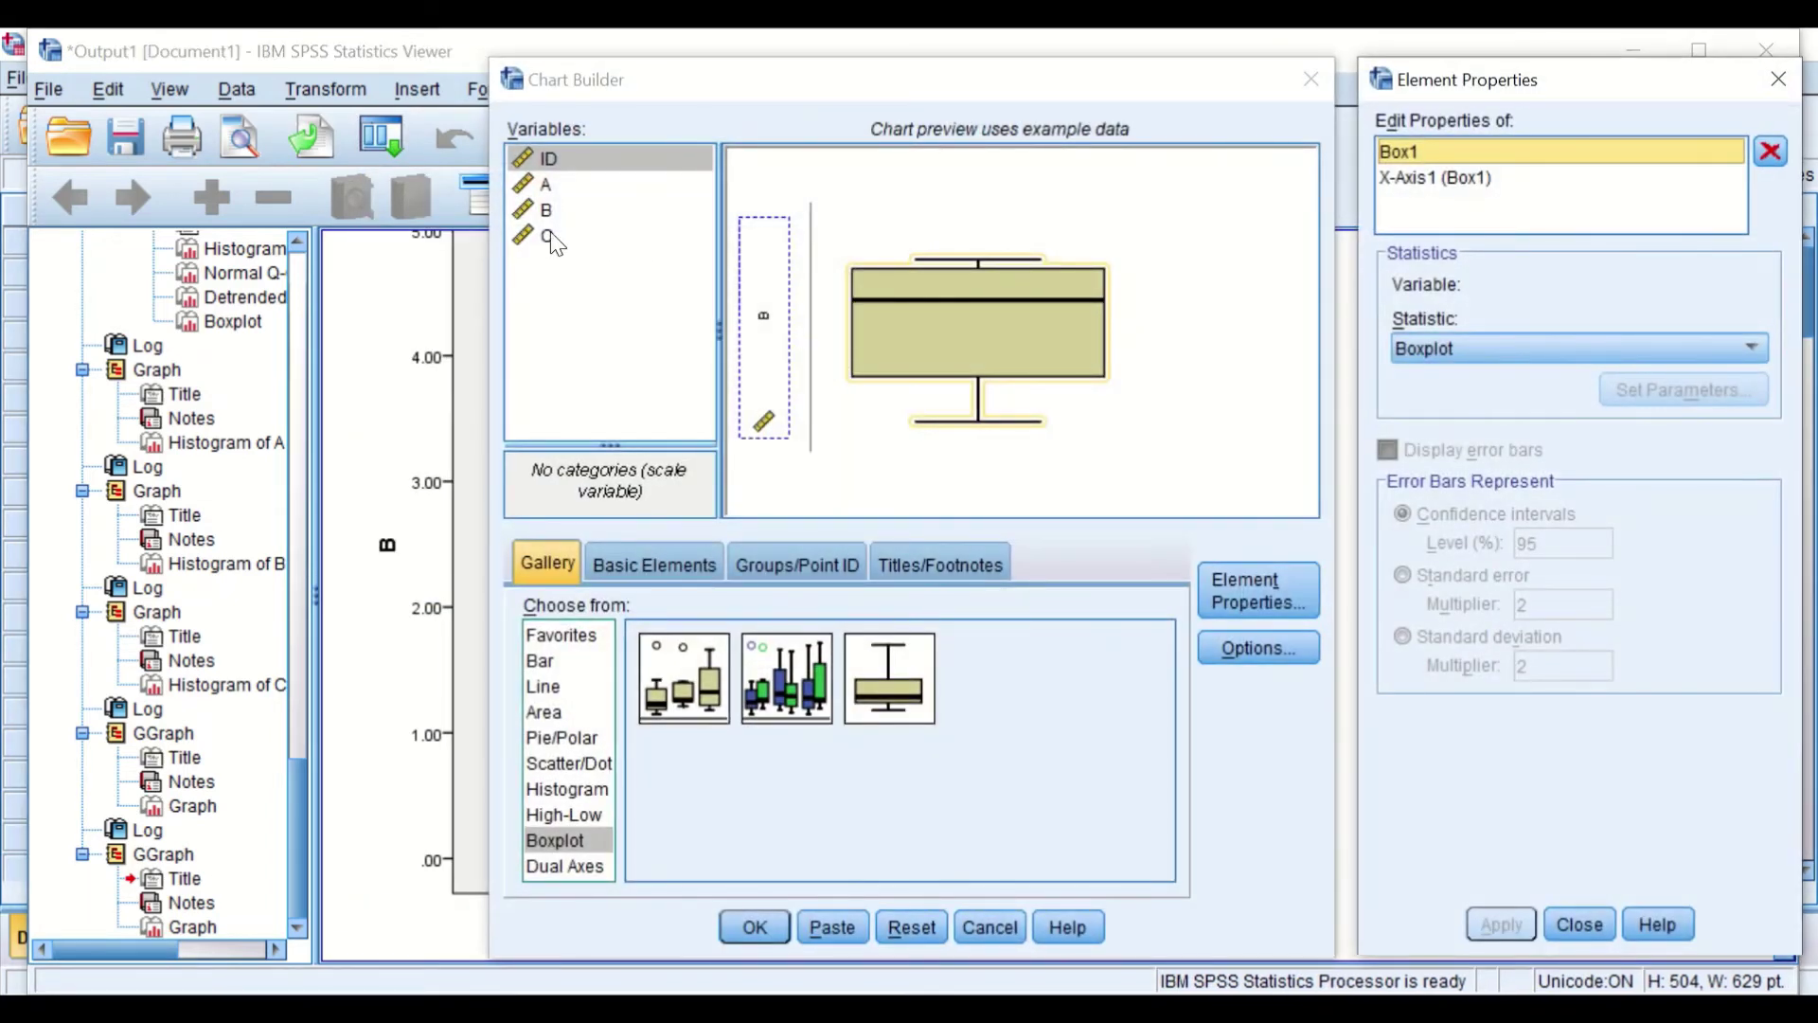
{"action": "left_click_drag", "start_coordinate": [549, 235], "coordinate": [762, 314]}
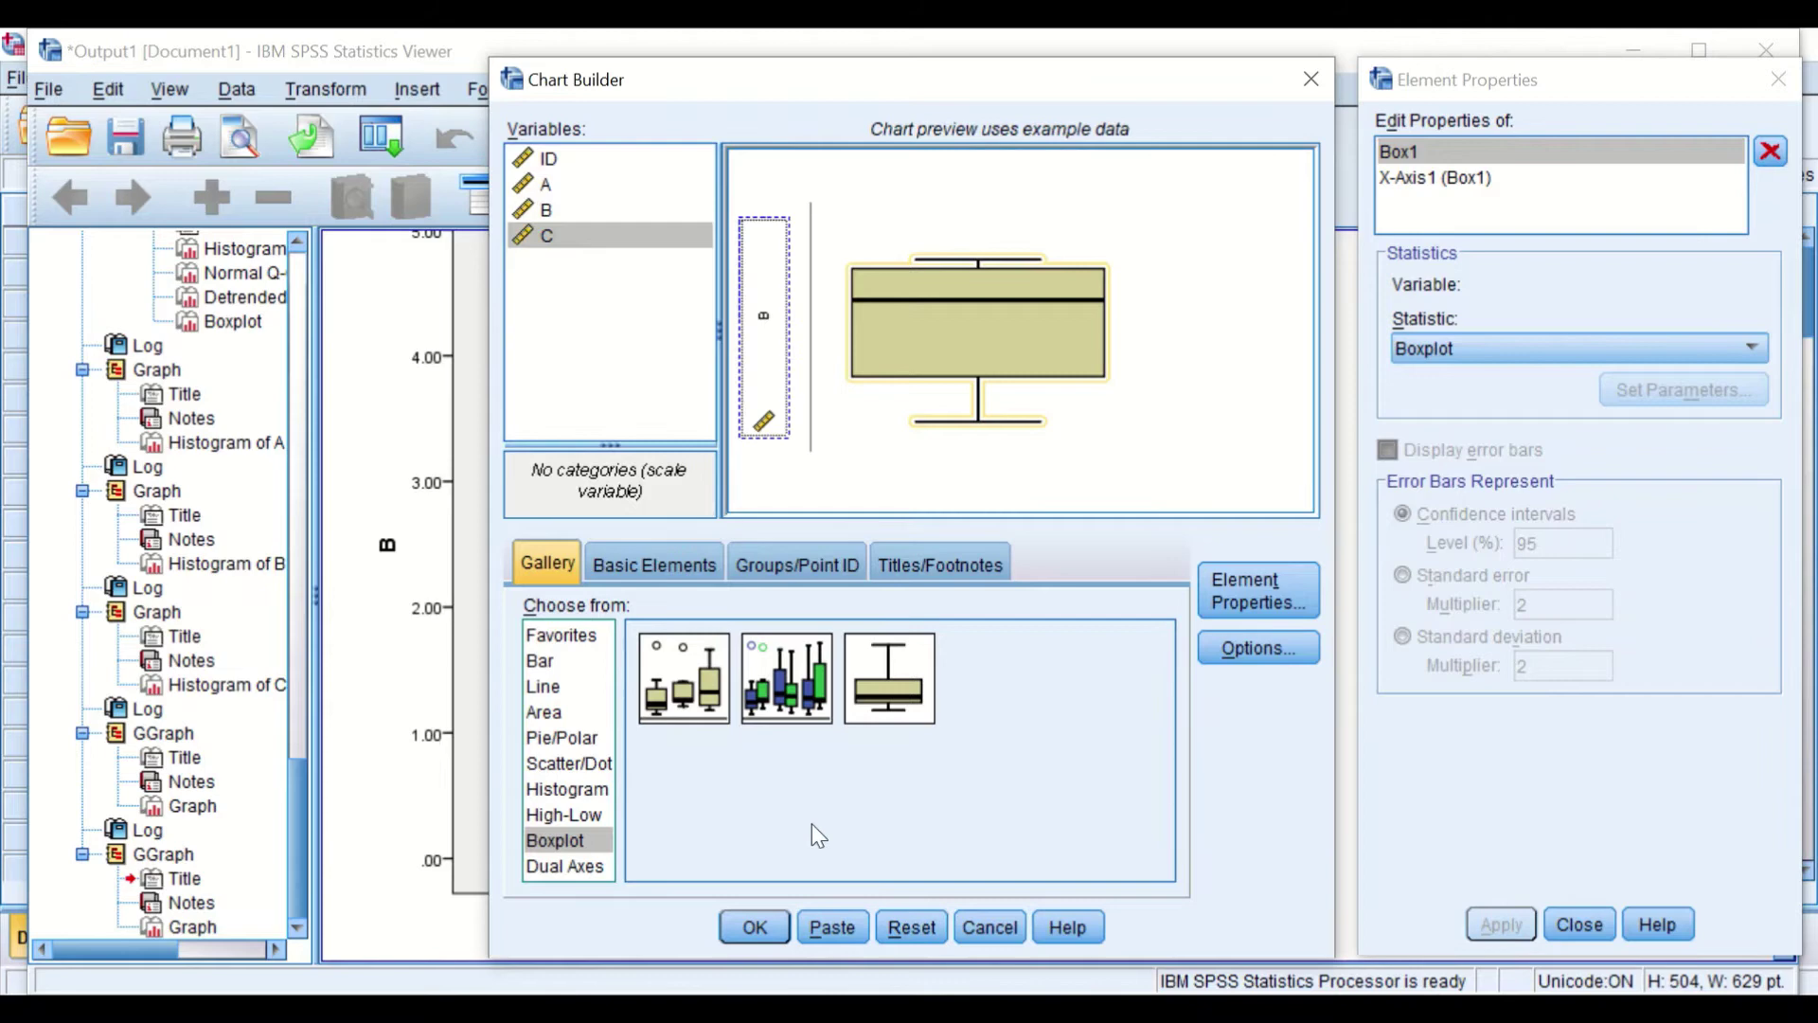
{"action": "left_click", "coordinate": [754, 927]}
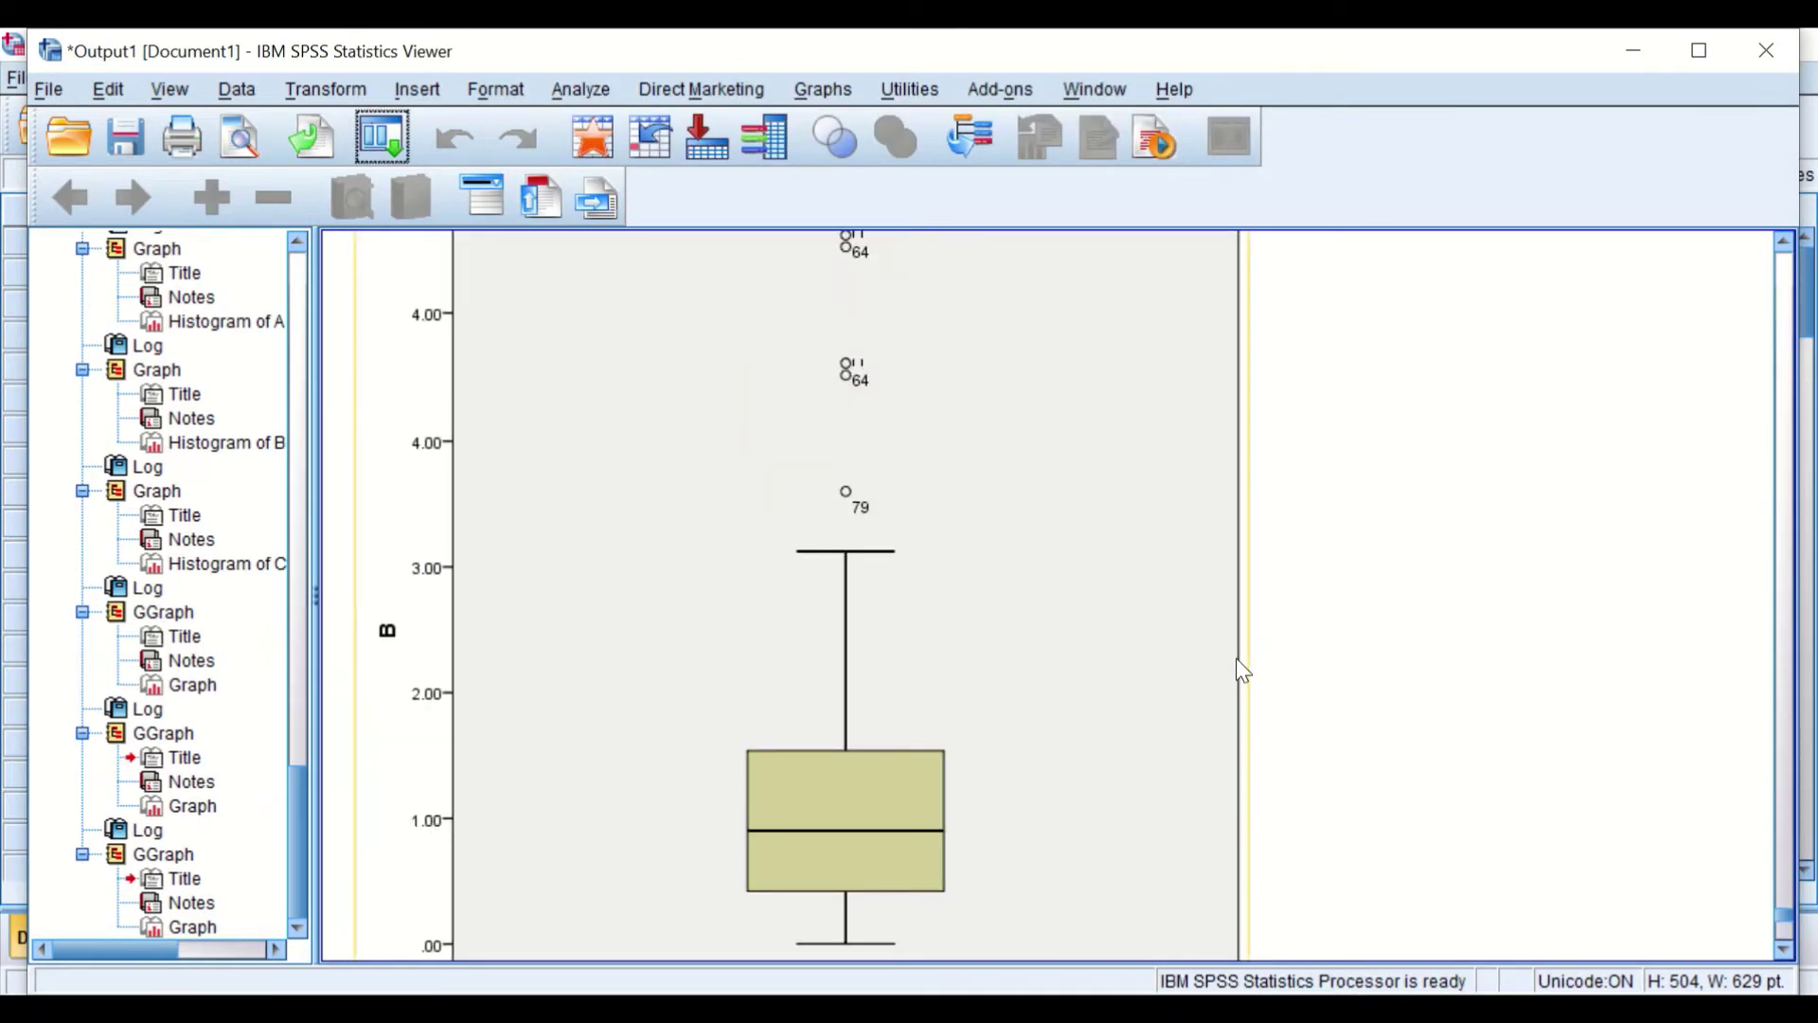
Recall the Chart Builder again, assign variable C to the boxplot's axis, create the chart and compare it with B's boxplot
{"action": "left_click", "coordinate": [381, 139]}
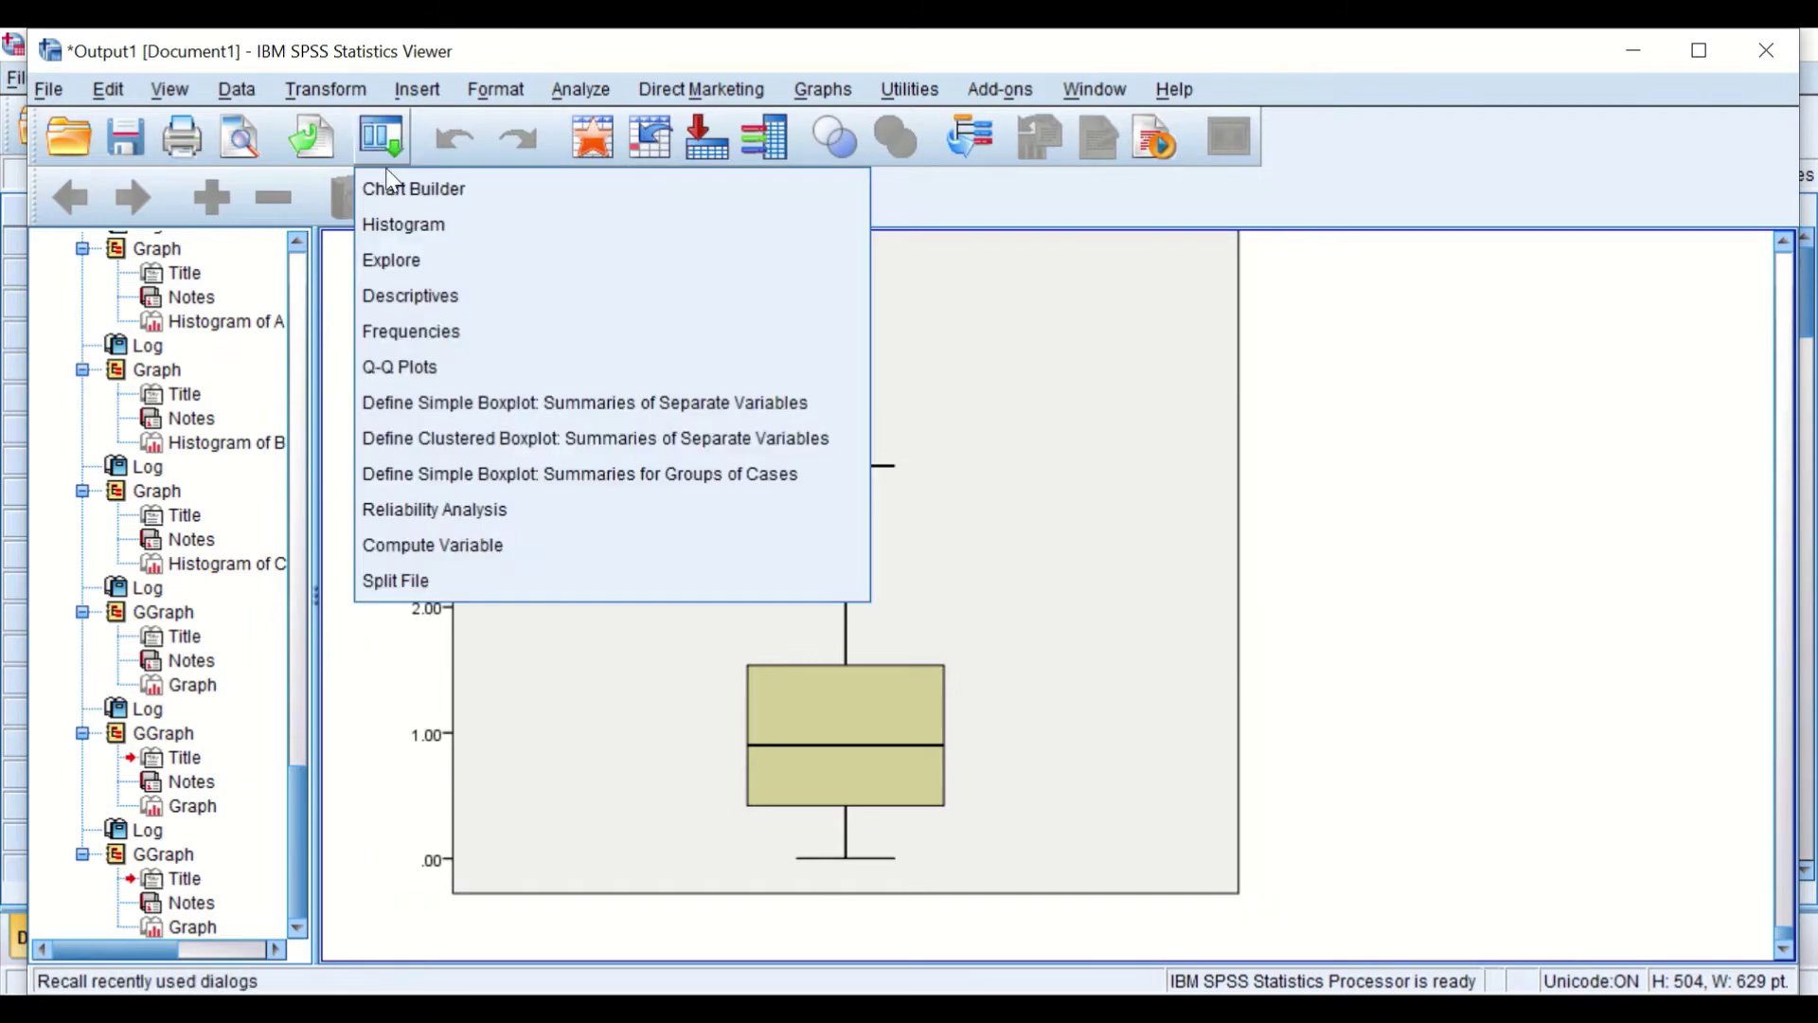
{"action": "left_click", "coordinate": [391, 185]}
{"action": "left_click", "coordinate": [800, 660]}
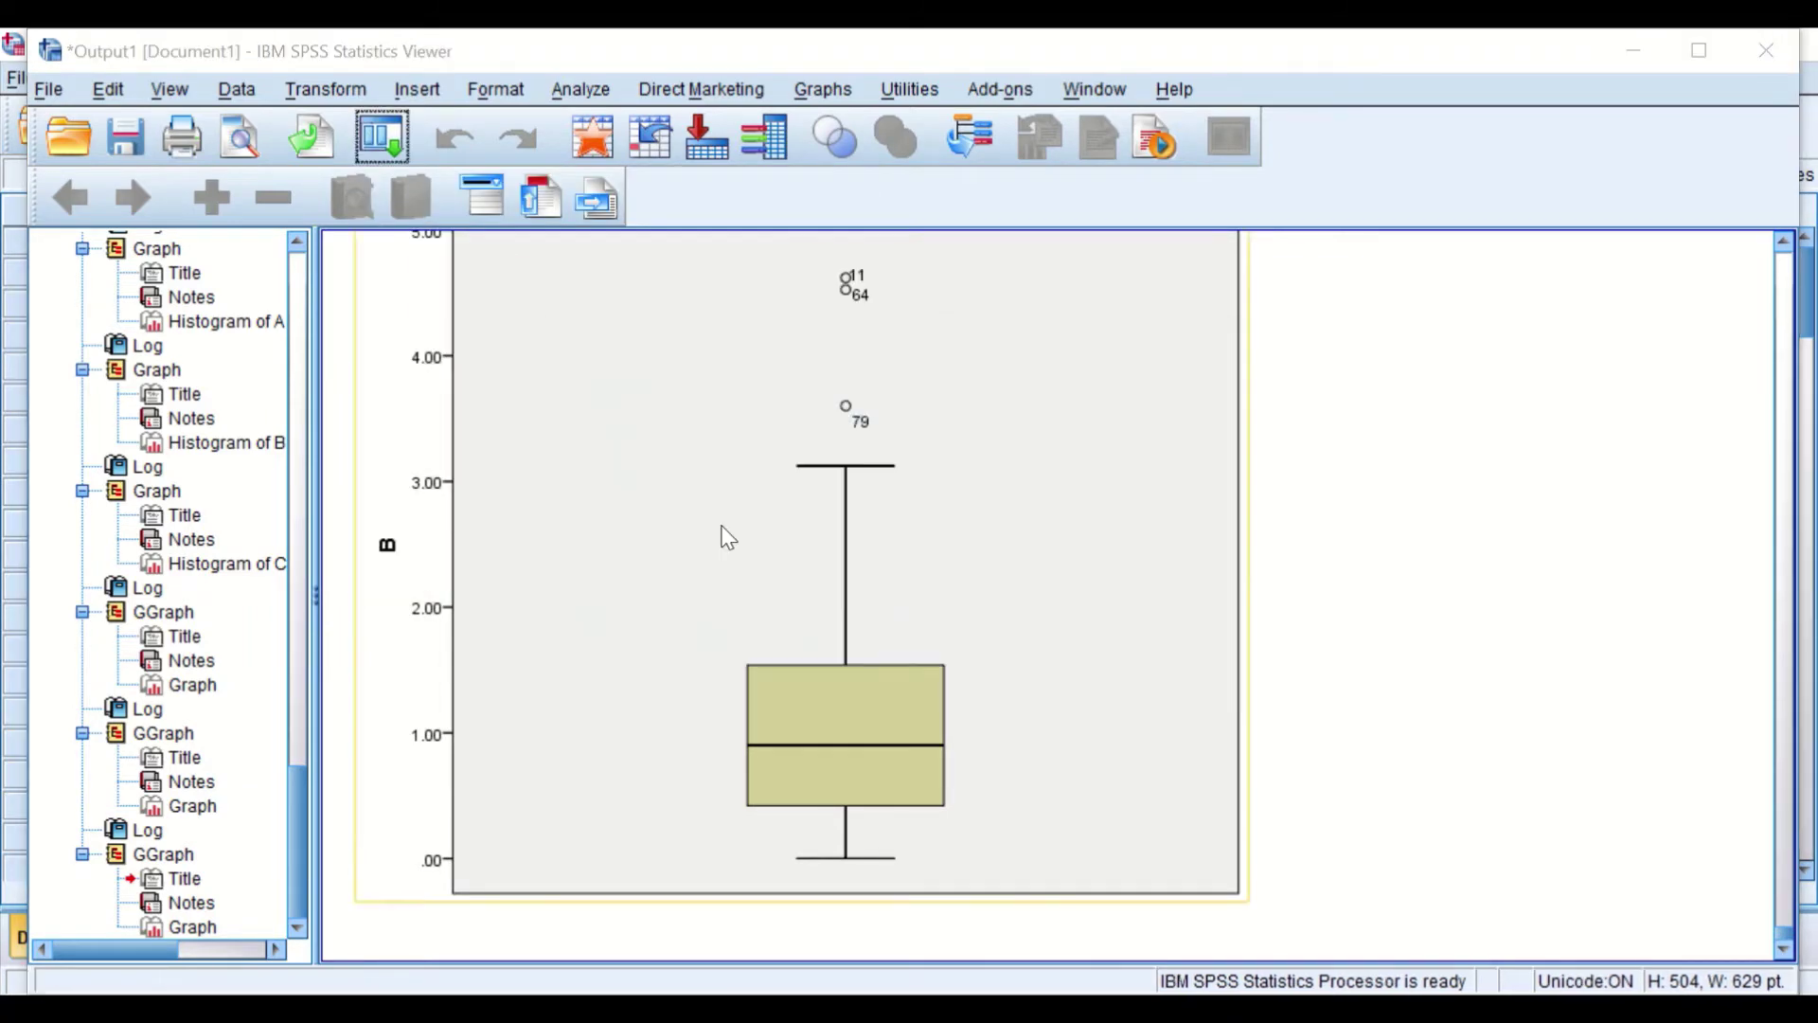
{"action": "left_click_drag", "start_coordinate": [547, 236], "coordinate": [766, 358]}
{"action": "left_click", "coordinate": [754, 927]}
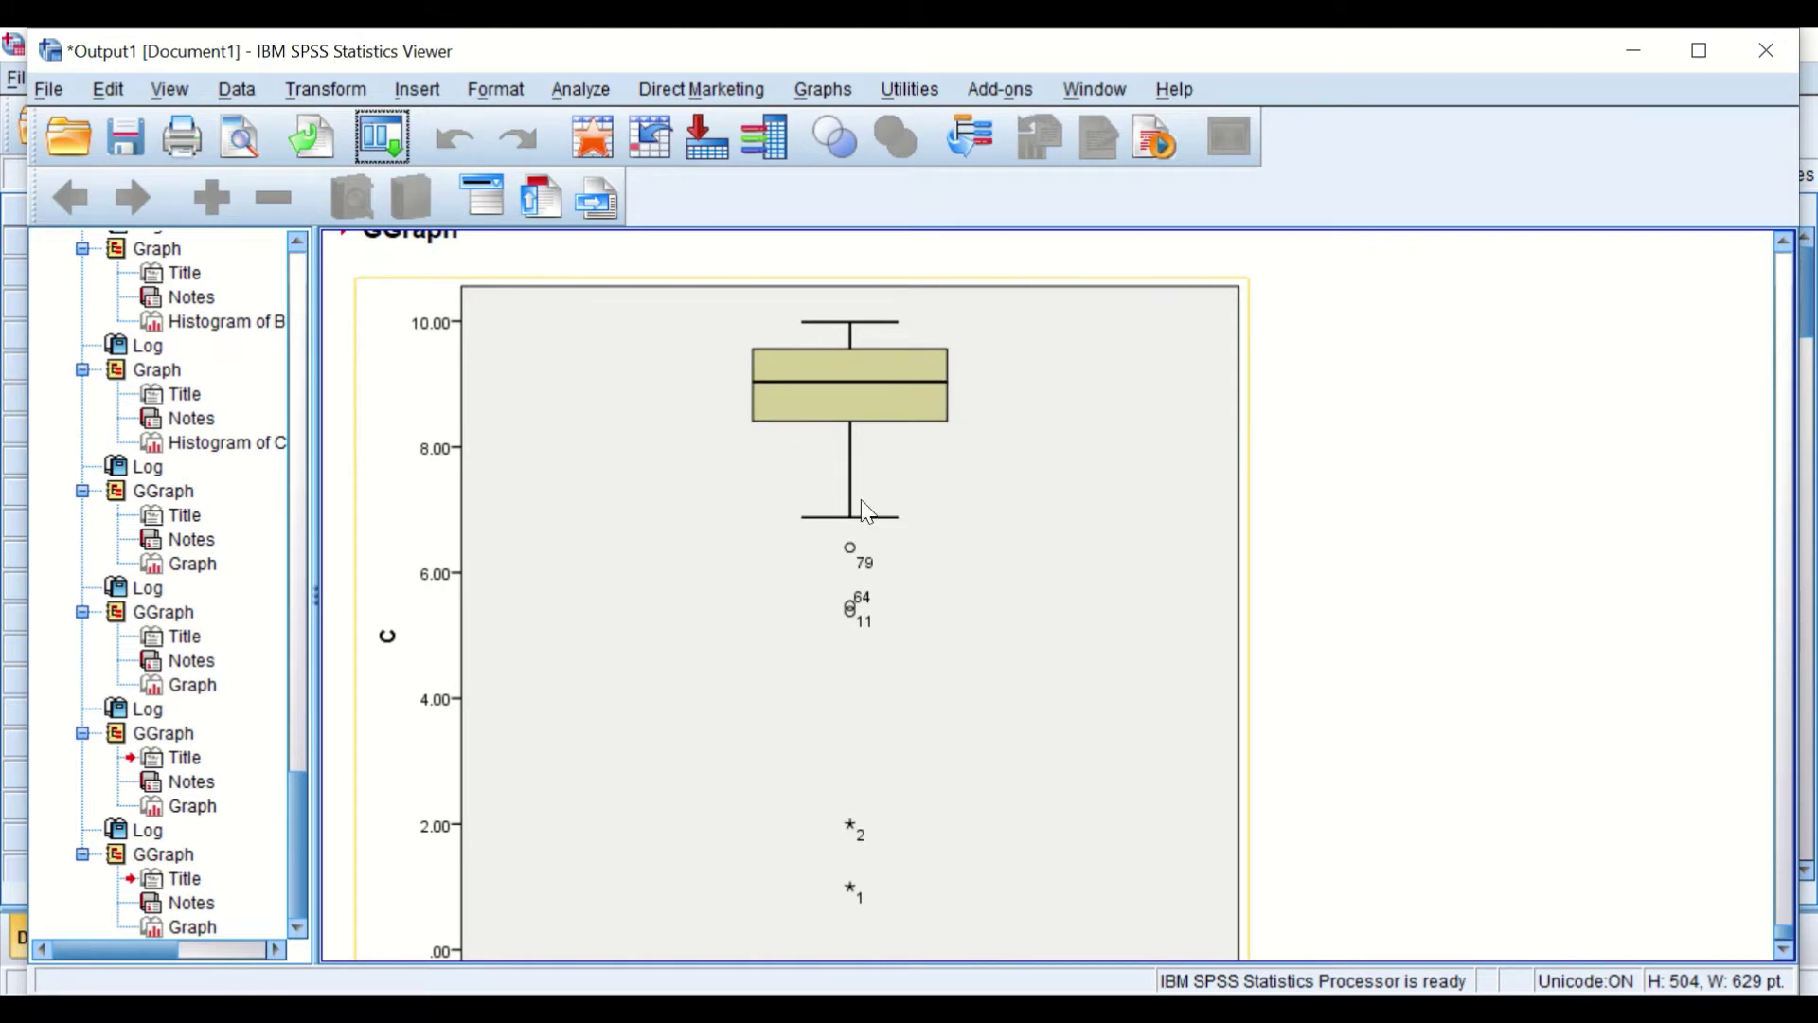
{"action": "scroll", "coordinate": [900, 513], "scroll_direction": "up", "scroll_amount": 3}
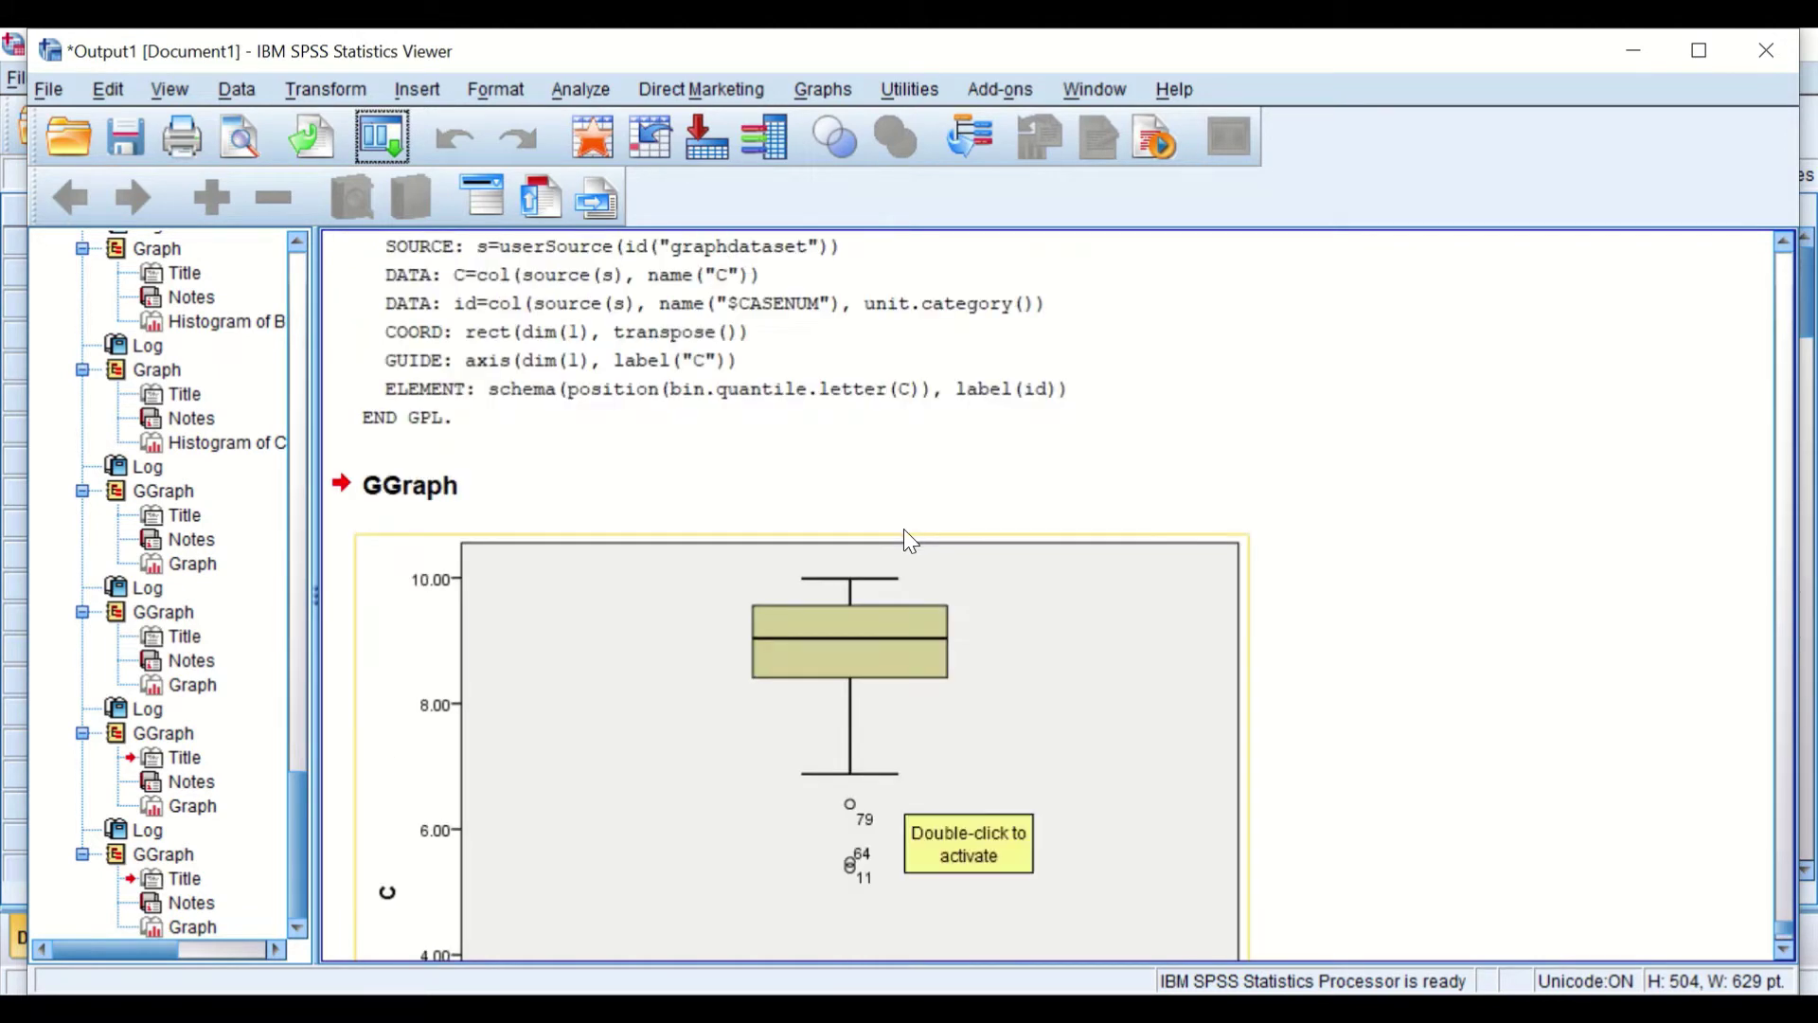
{"action": "scroll", "coordinate": [906, 532], "scroll_direction": "up", "scroll_amount": 10}
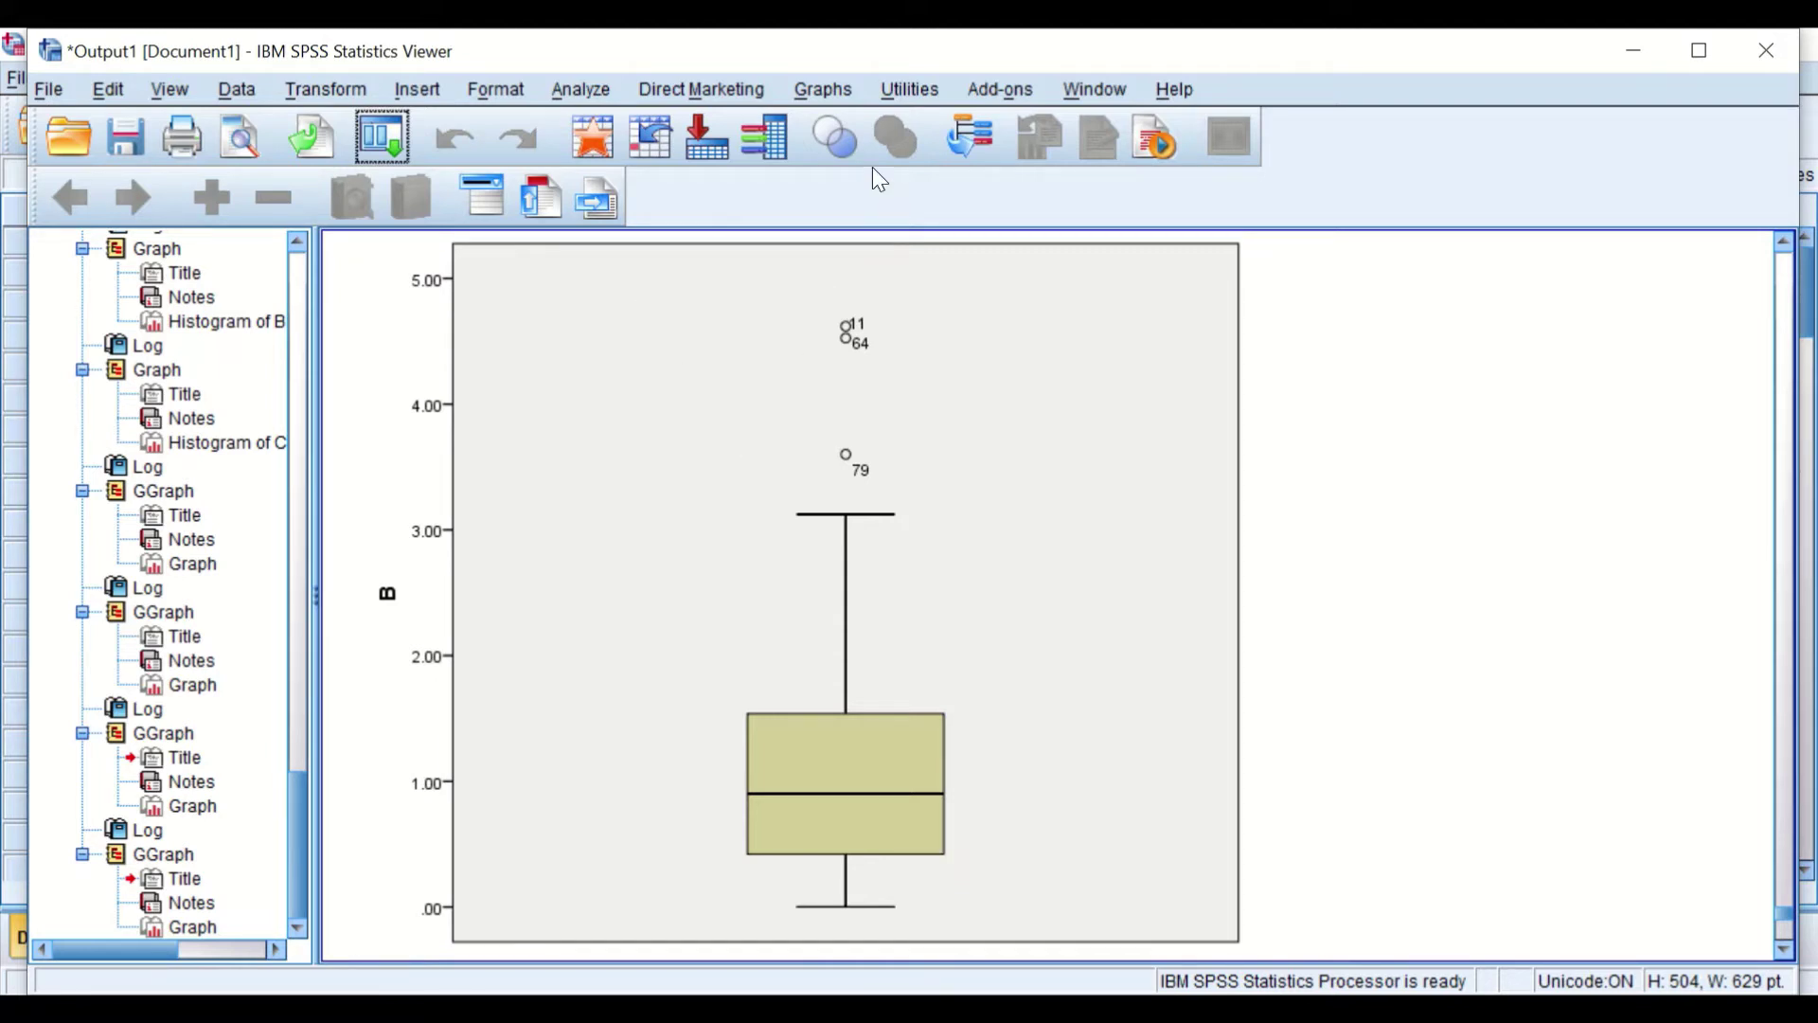
Open the Q-Q Plots dialog from the descriptive statistics procedures and reset its settings
{"action": "left_click", "coordinate": [573, 90]}
{"action": "mouse_move", "coordinate": [574, 157]}
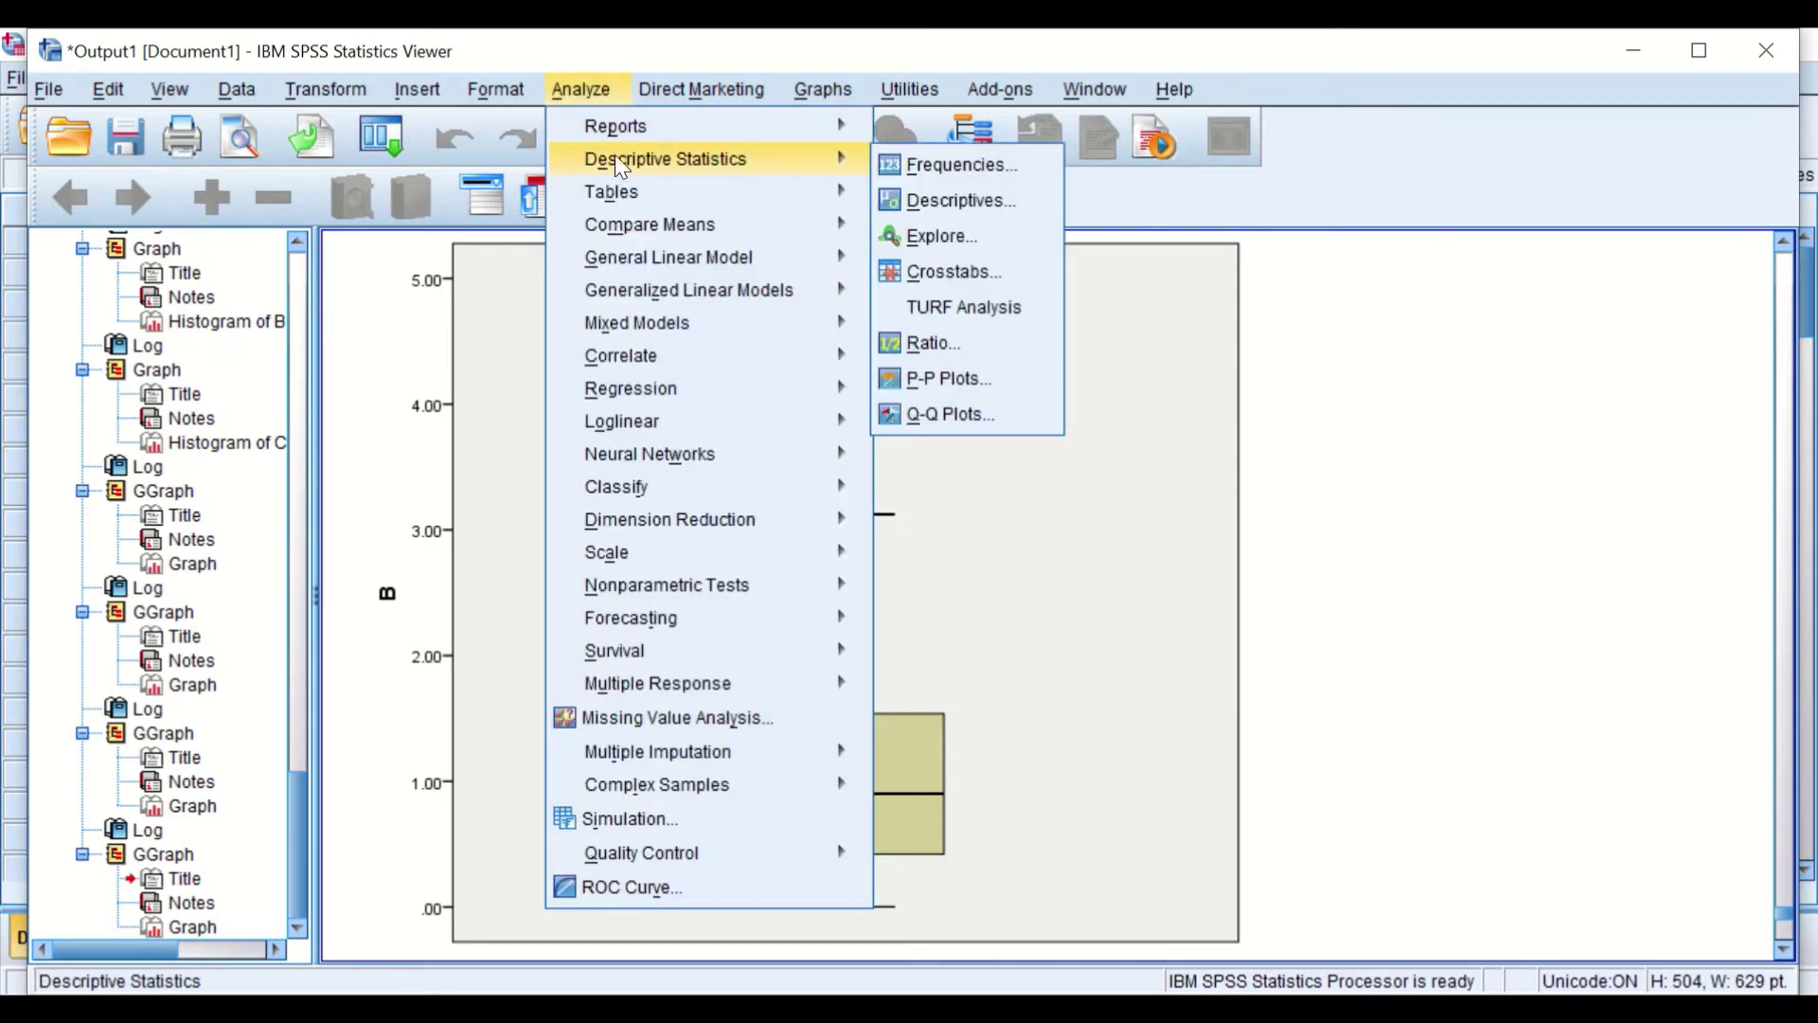
{"action": "left_click", "coordinate": [571, 85]}
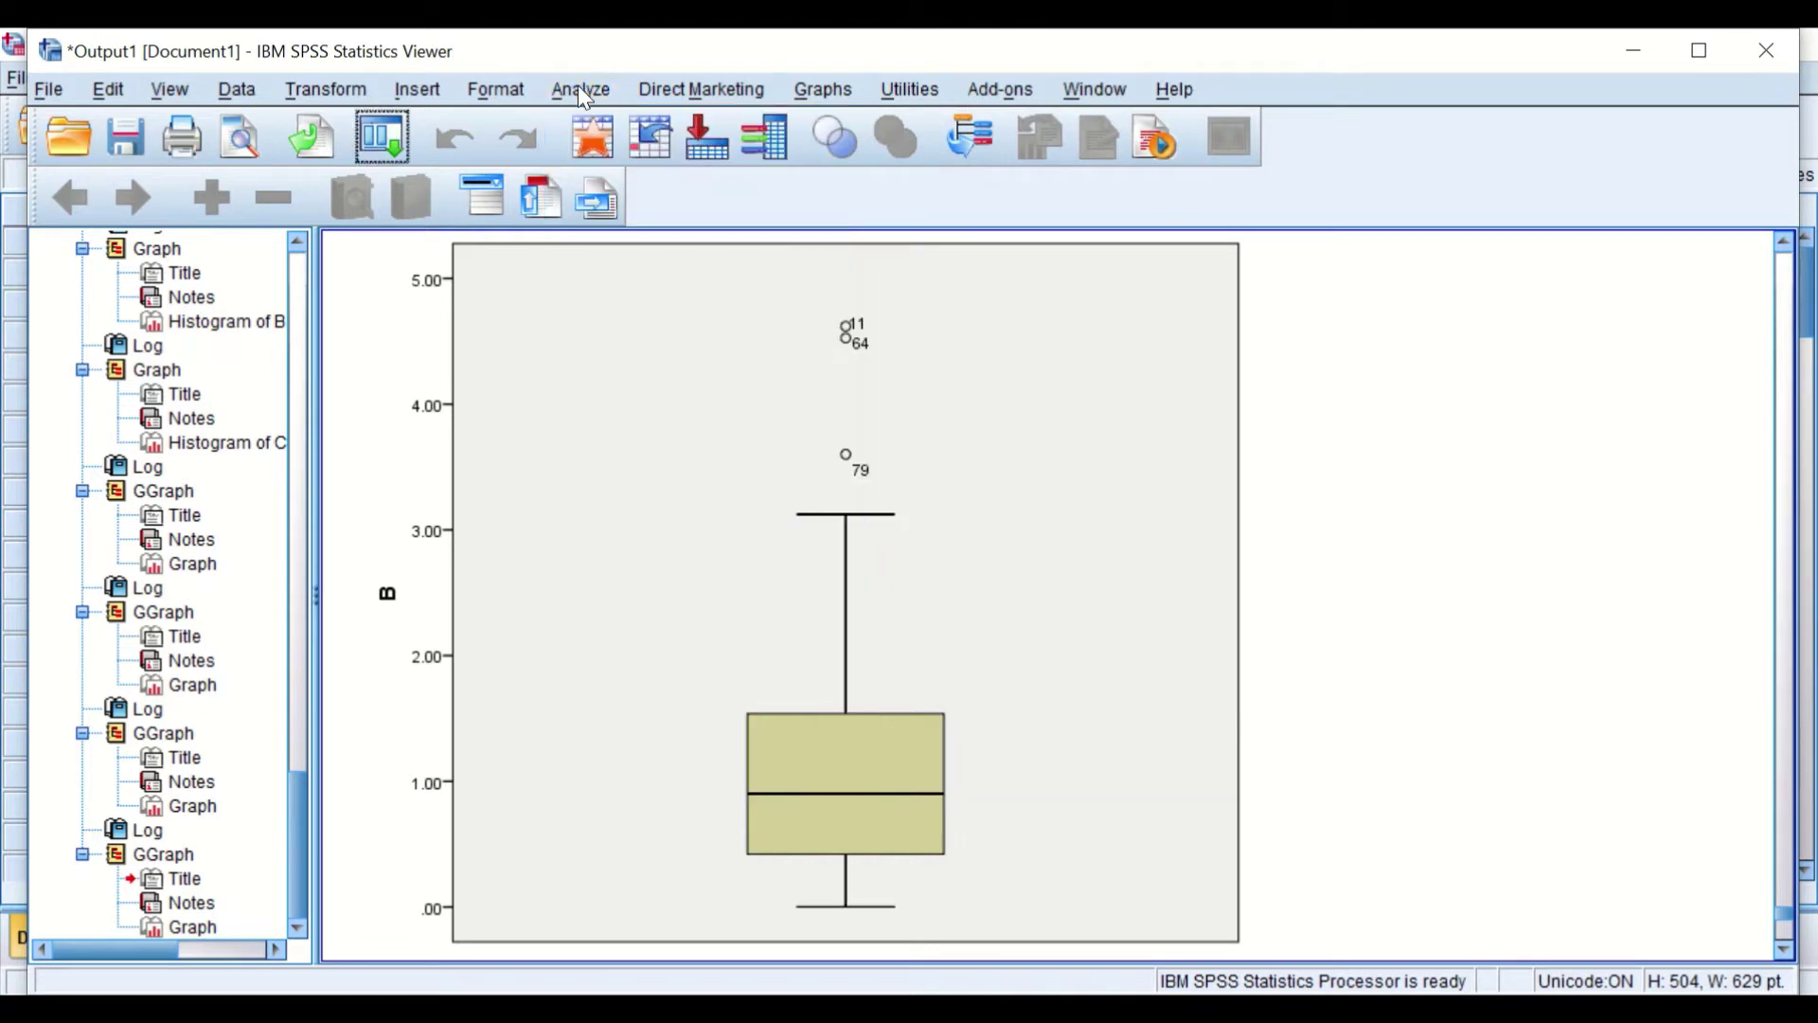
{"action": "left_click", "coordinate": [585, 97]}
{"action": "mouse_move", "coordinate": [629, 165]}
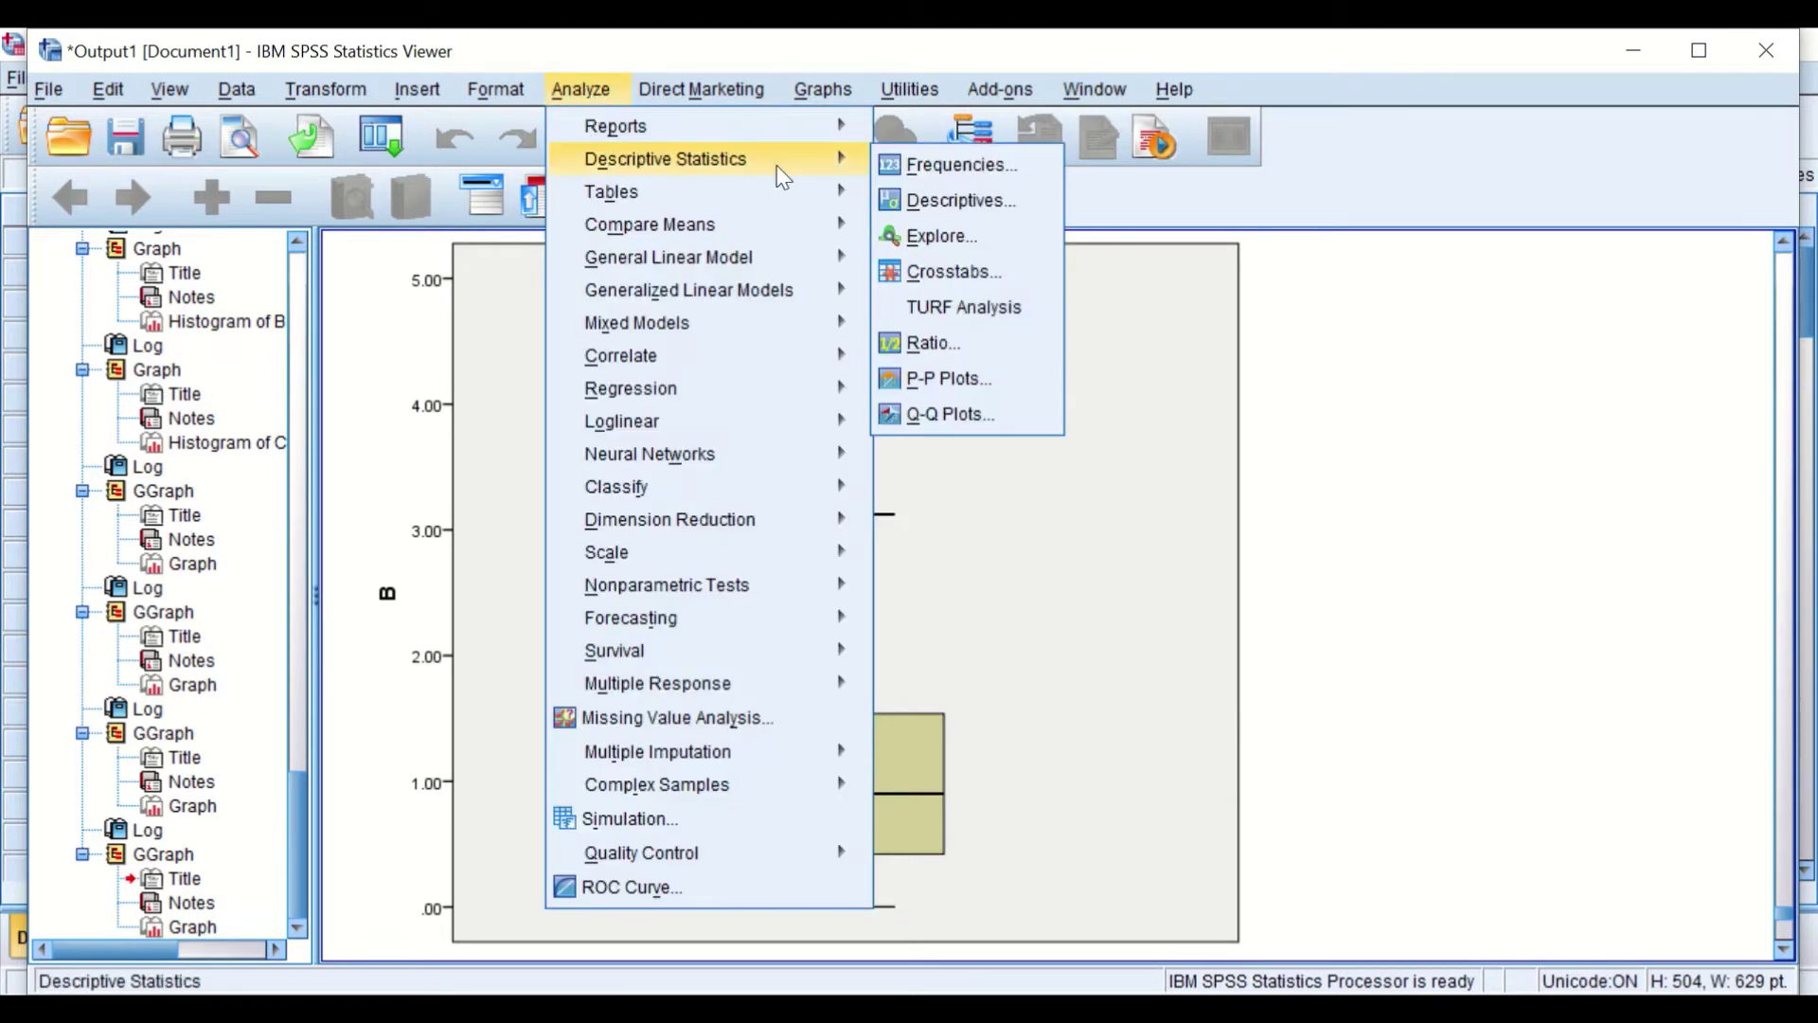
{"action": "left_click", "coordinate": [943, 417]}
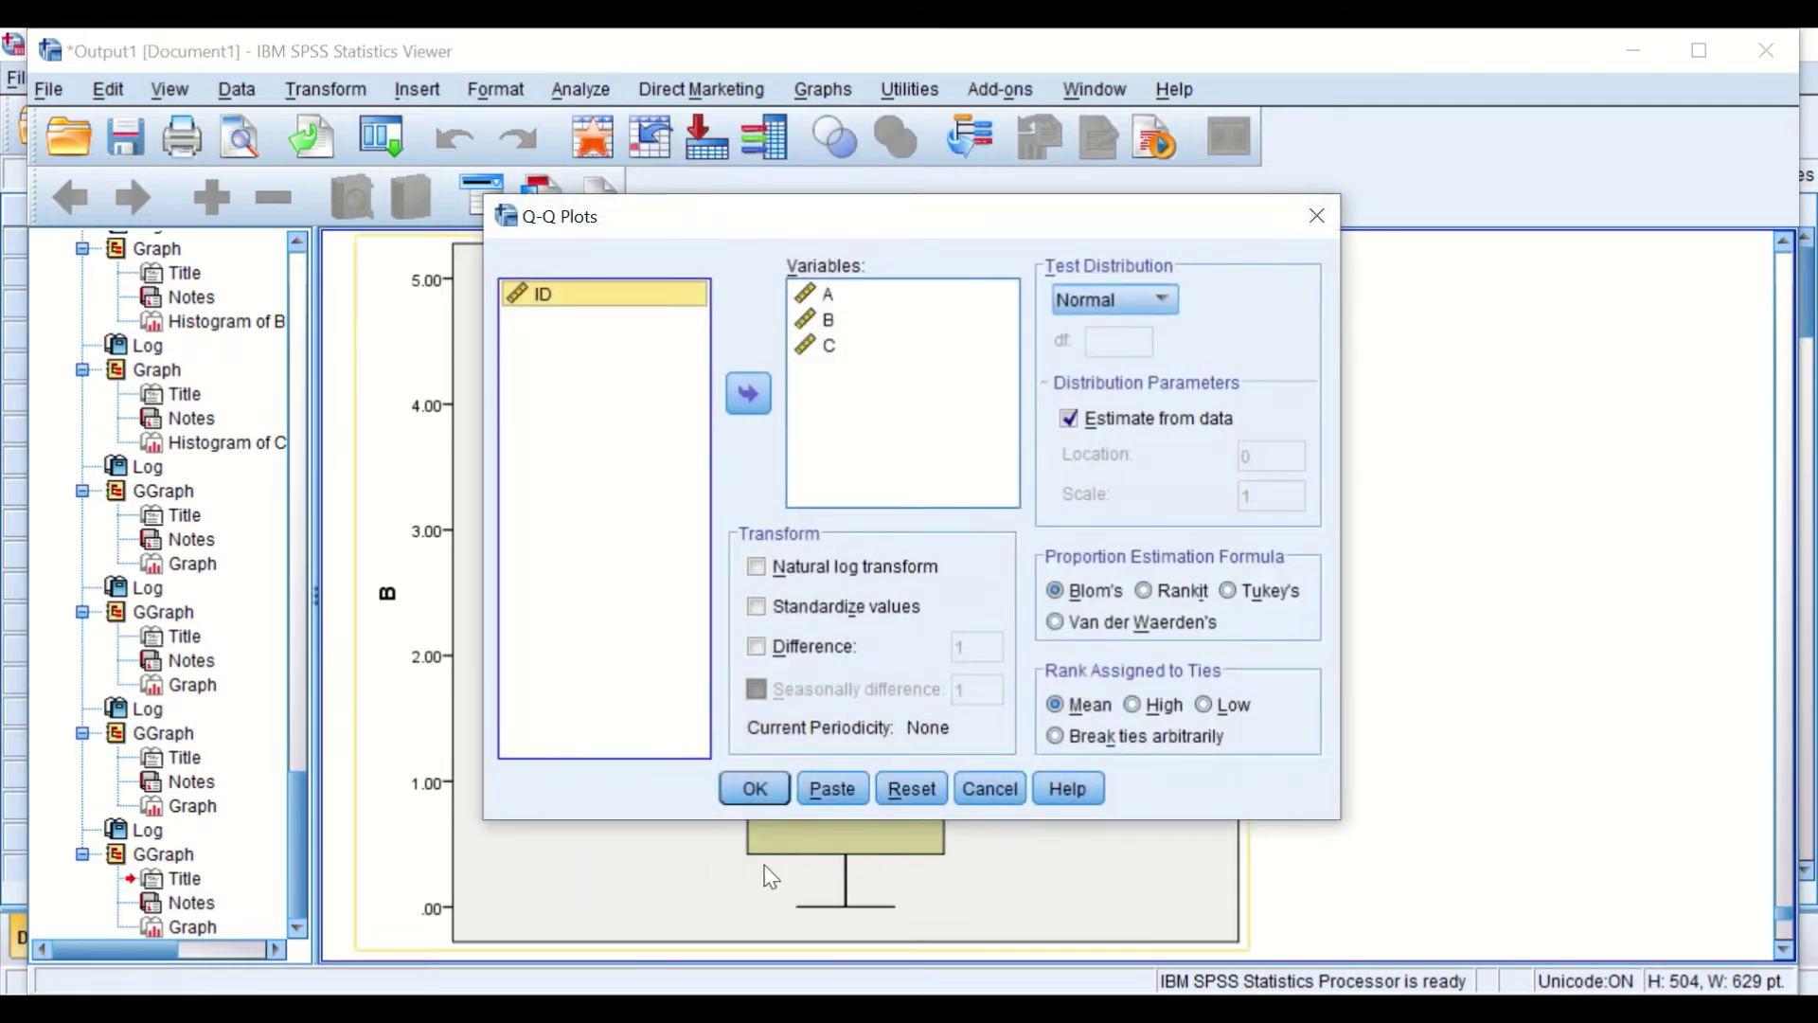
{"action": "left_click", "coordinate": [888, 790]}
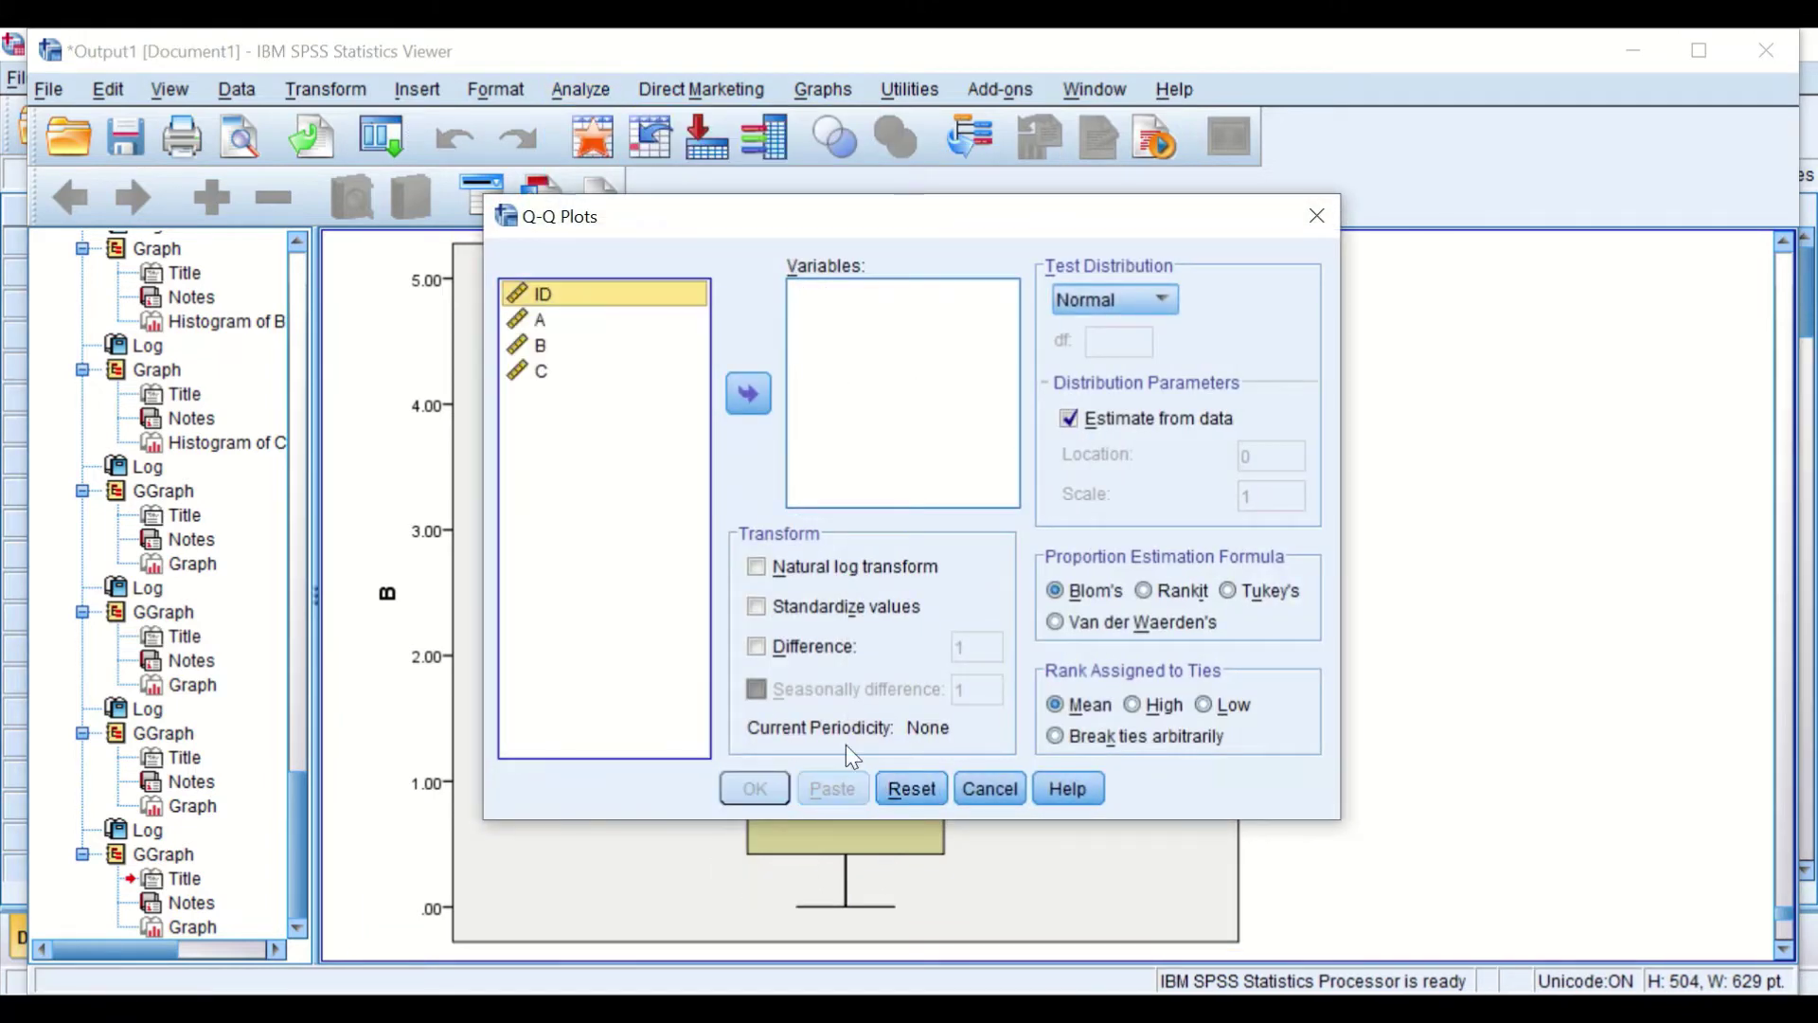
Add variables A, B and C to the Q-Q Plots variables with Normal test distribution and create the plots
{"action": "left_click", "coordinate": [537, 322]}
{"action": "left_click", "coordinate": [534, 352], "text": "shift"}
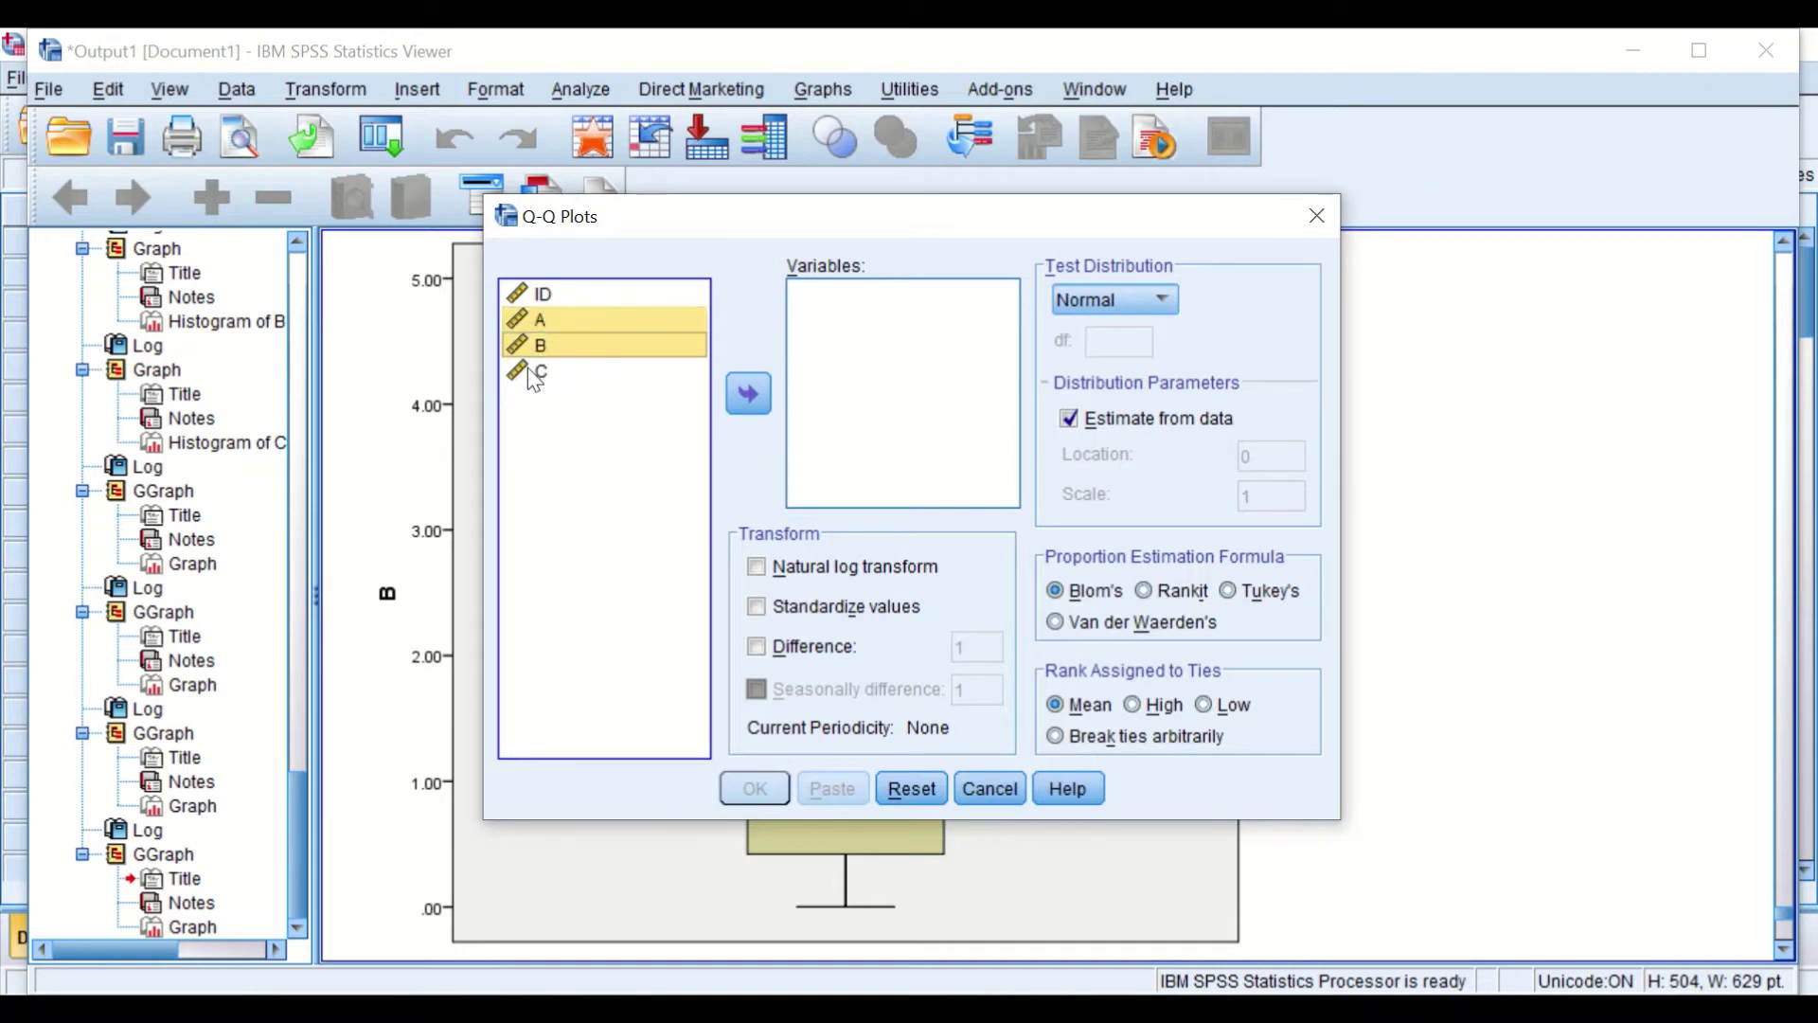
{"action": "left_click", "coordinate": [551, 367], "text": "shift"}
{"action": "left_click", "coordinate": [750, 395]}
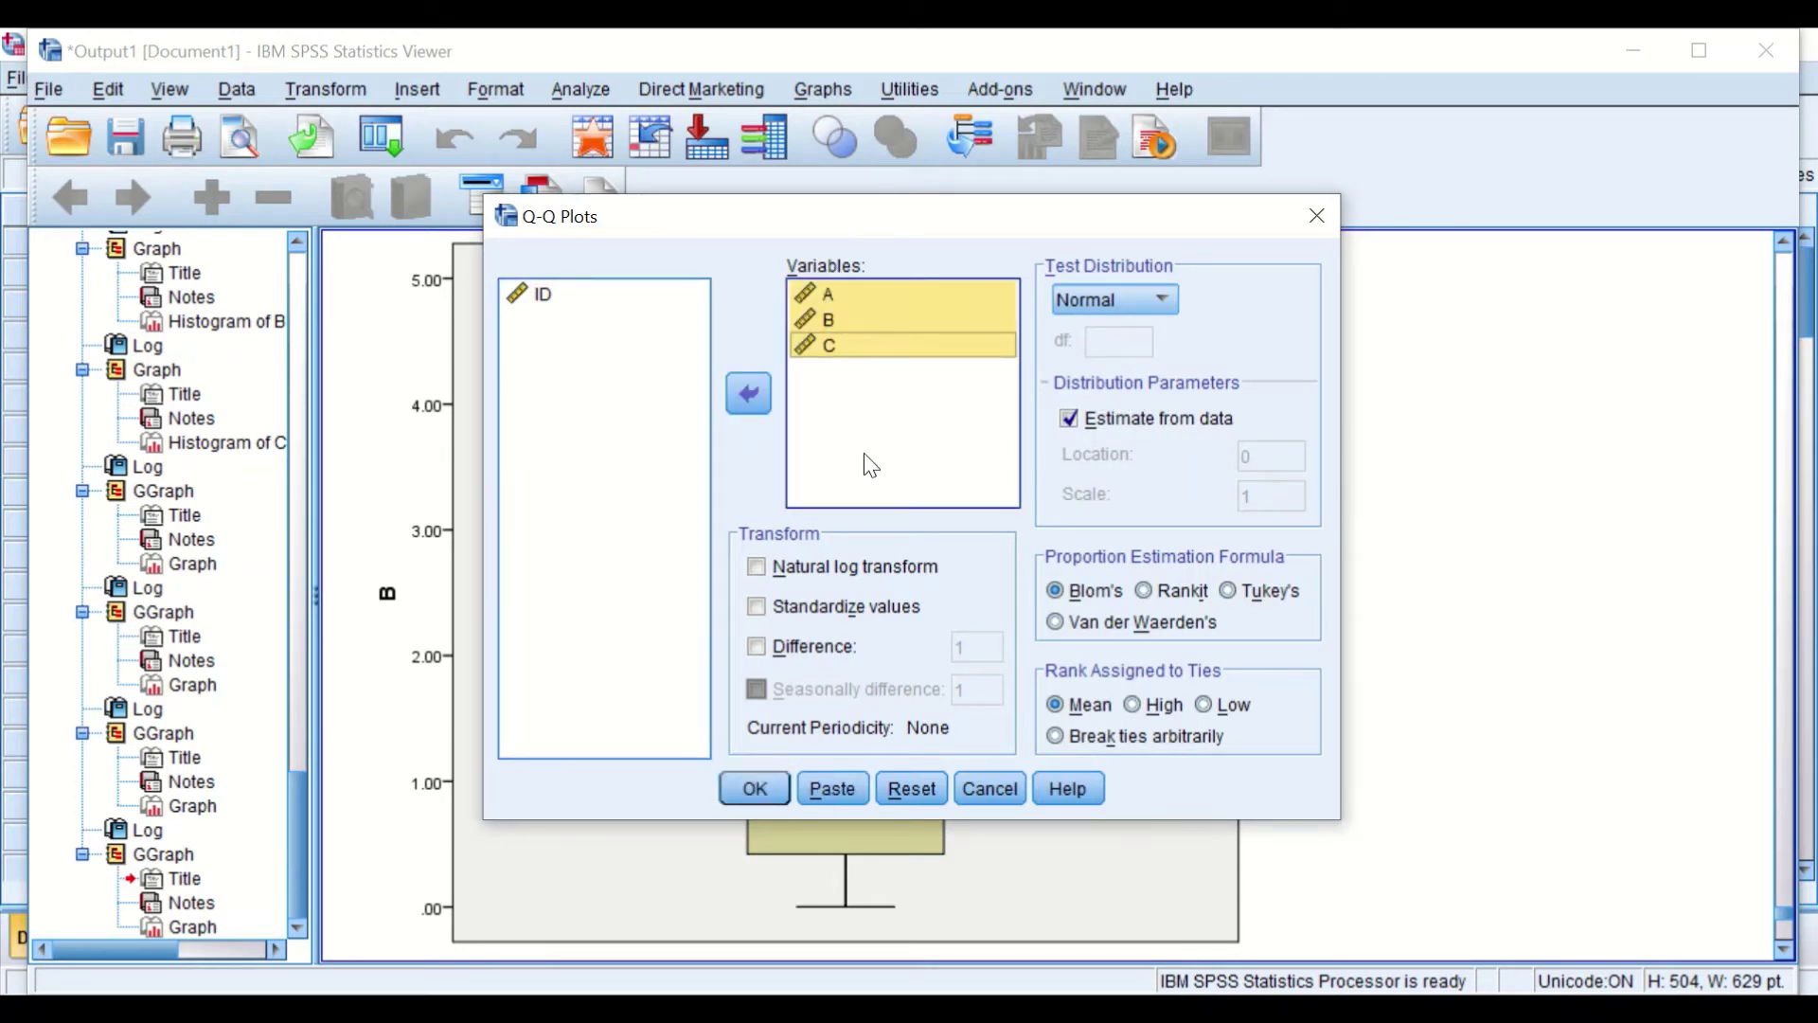
{"action": "left_click", "coordinate": [763, 798]}
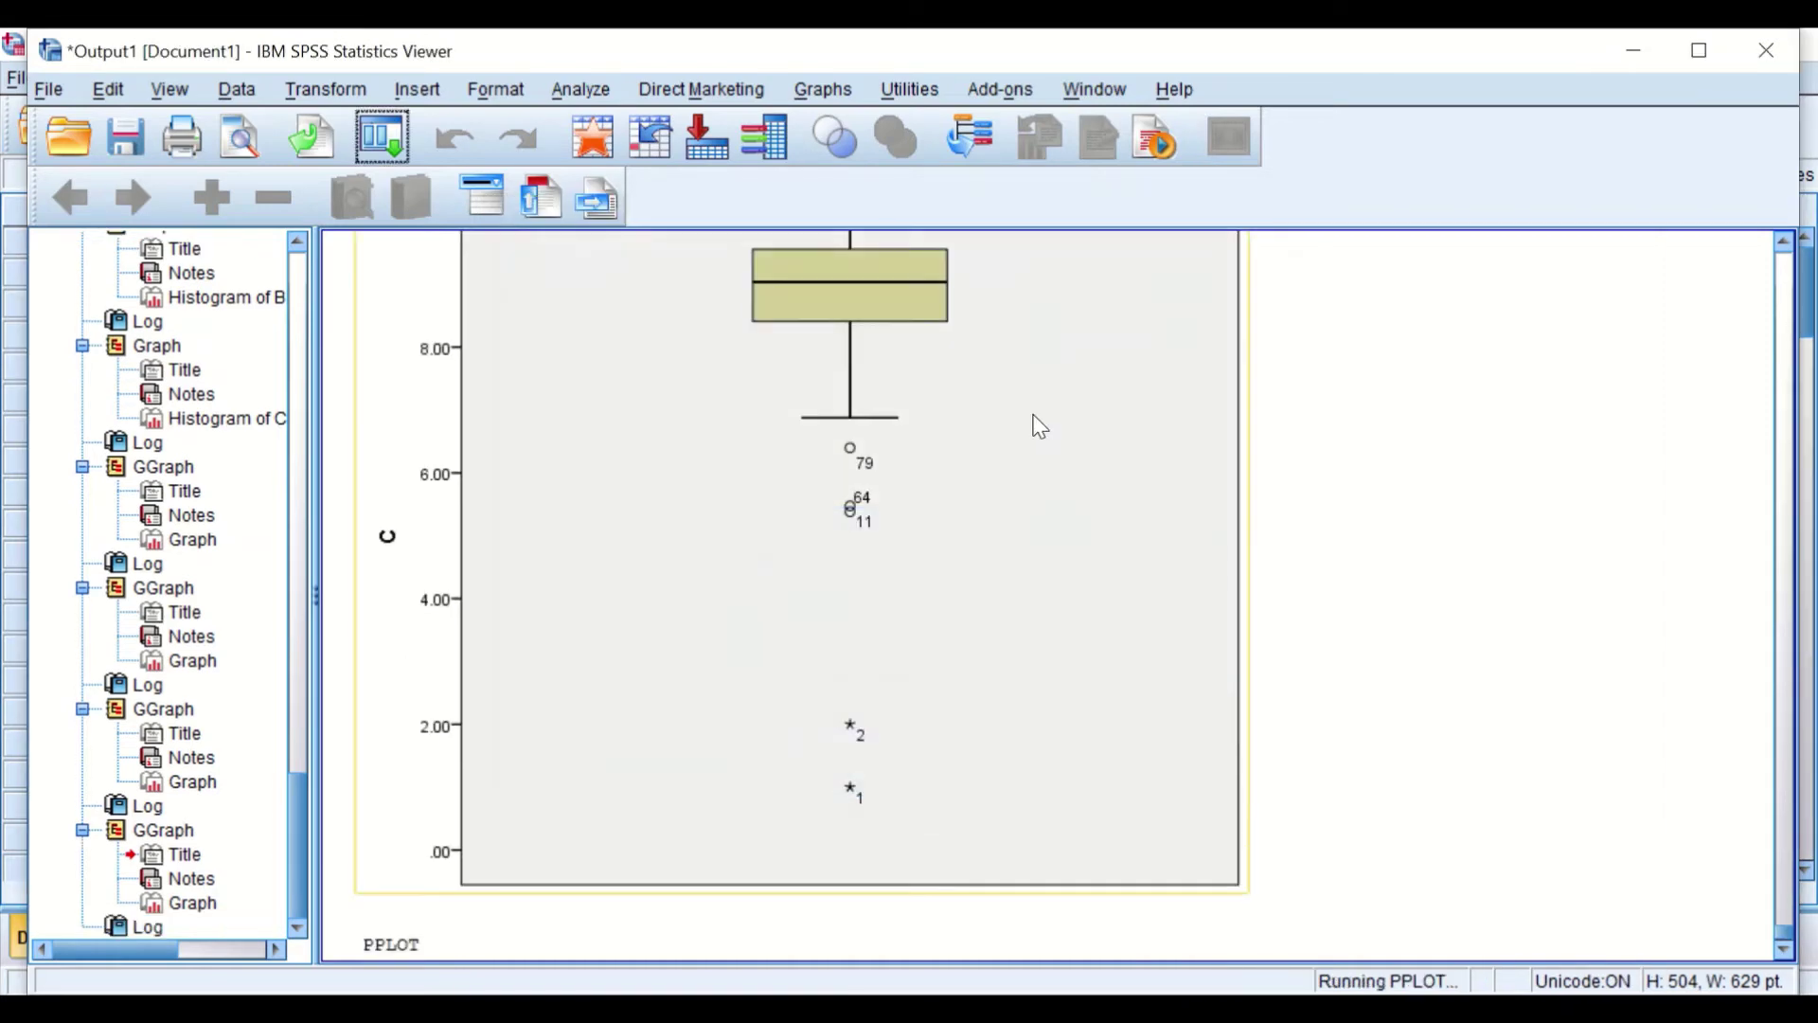
Examine the normal Q-Q plots of A, B and C for how far the points deviate from the straight line
{"action": "scroll", "coordinate": [1108, 445], "scroll_direction": "down", "scroll_amount": 8}
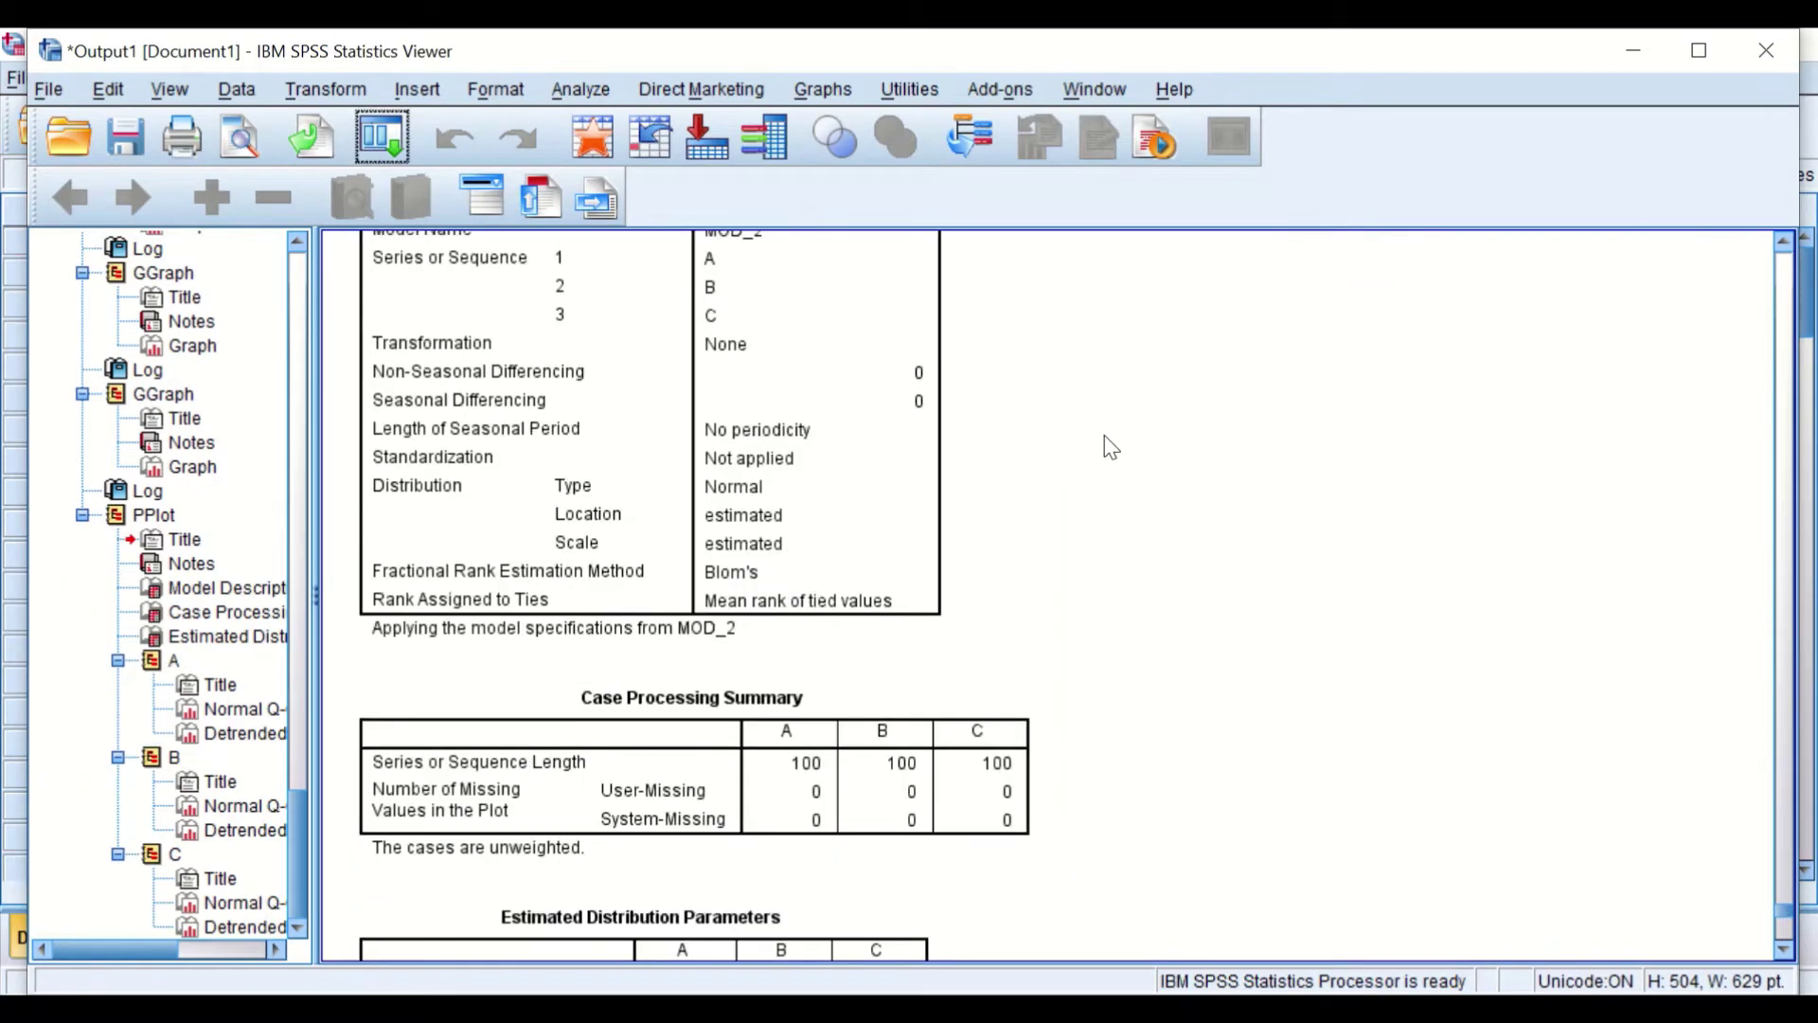
{"action": "scroll", "coordinate": [1058, 392], "scroll_direction": "down", "scroll_amount": 2}
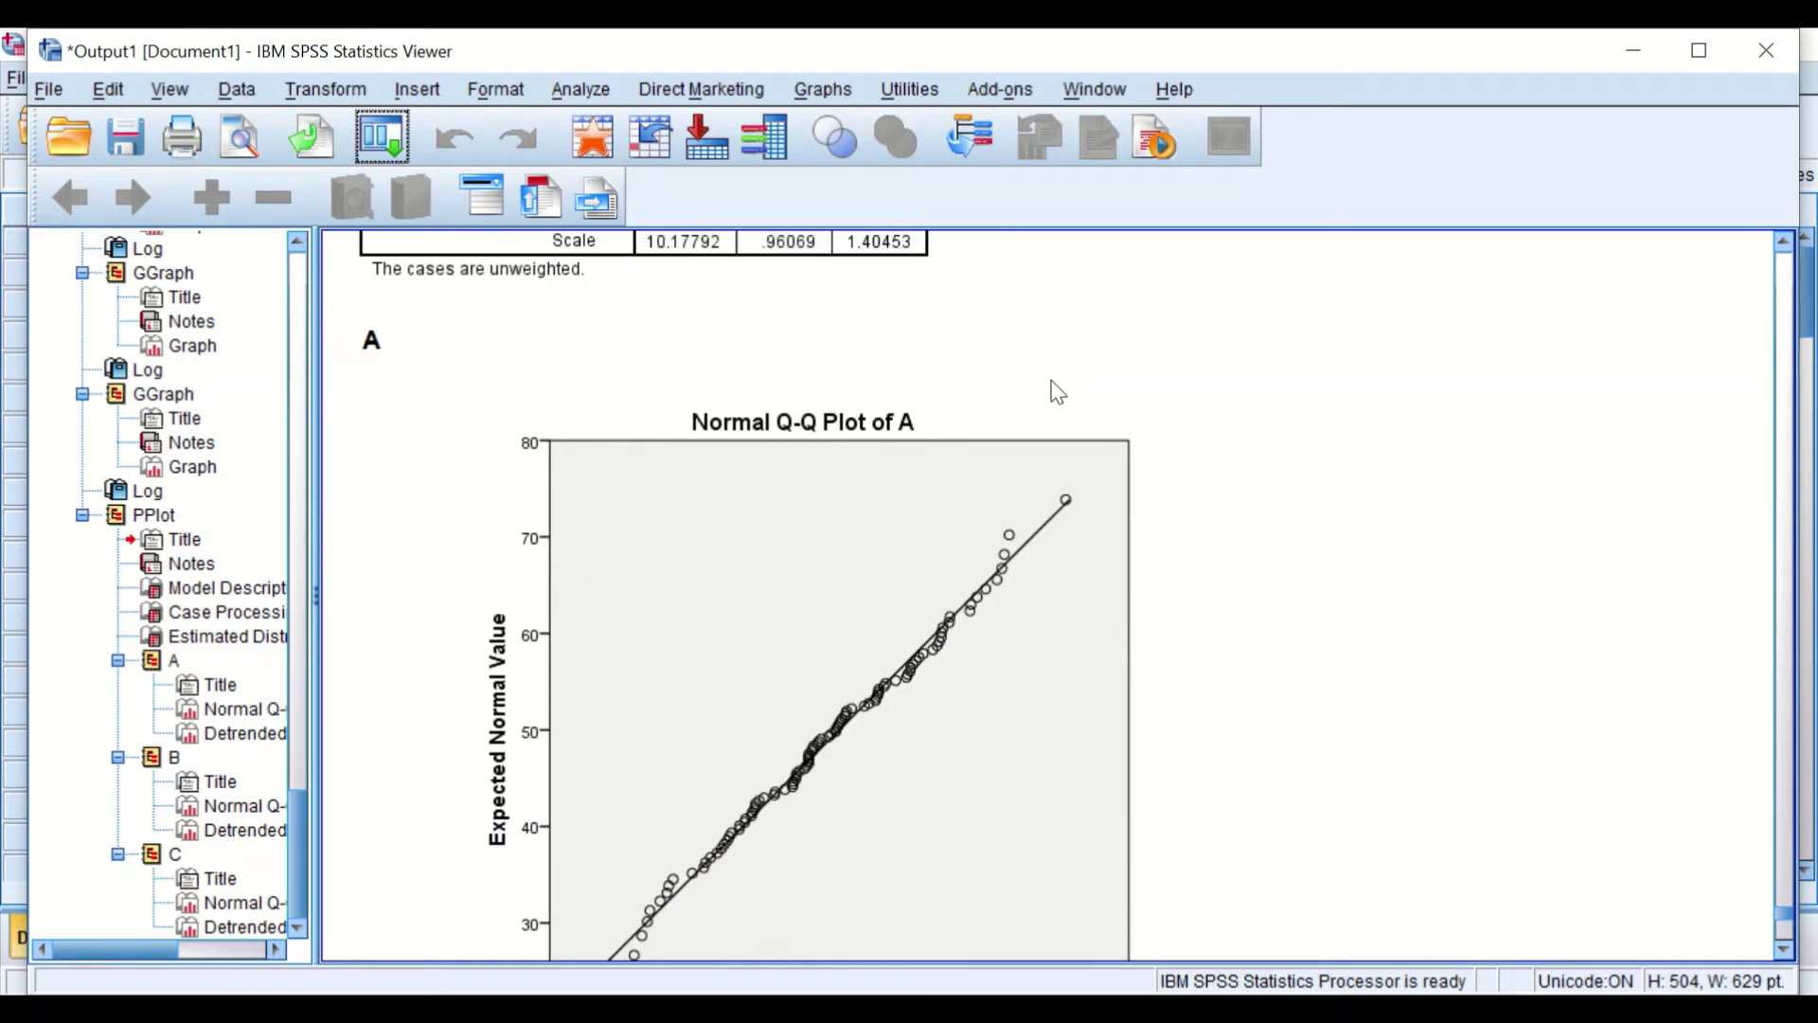
{"action": "scroll", "coordinate": [1061, 393], "scroll_direction": "down", "scroll_amount": 5}
{"action": "scroll", "coordinate": [1070, 402], "scroll_direction": "up", "scroll_amount": 7}
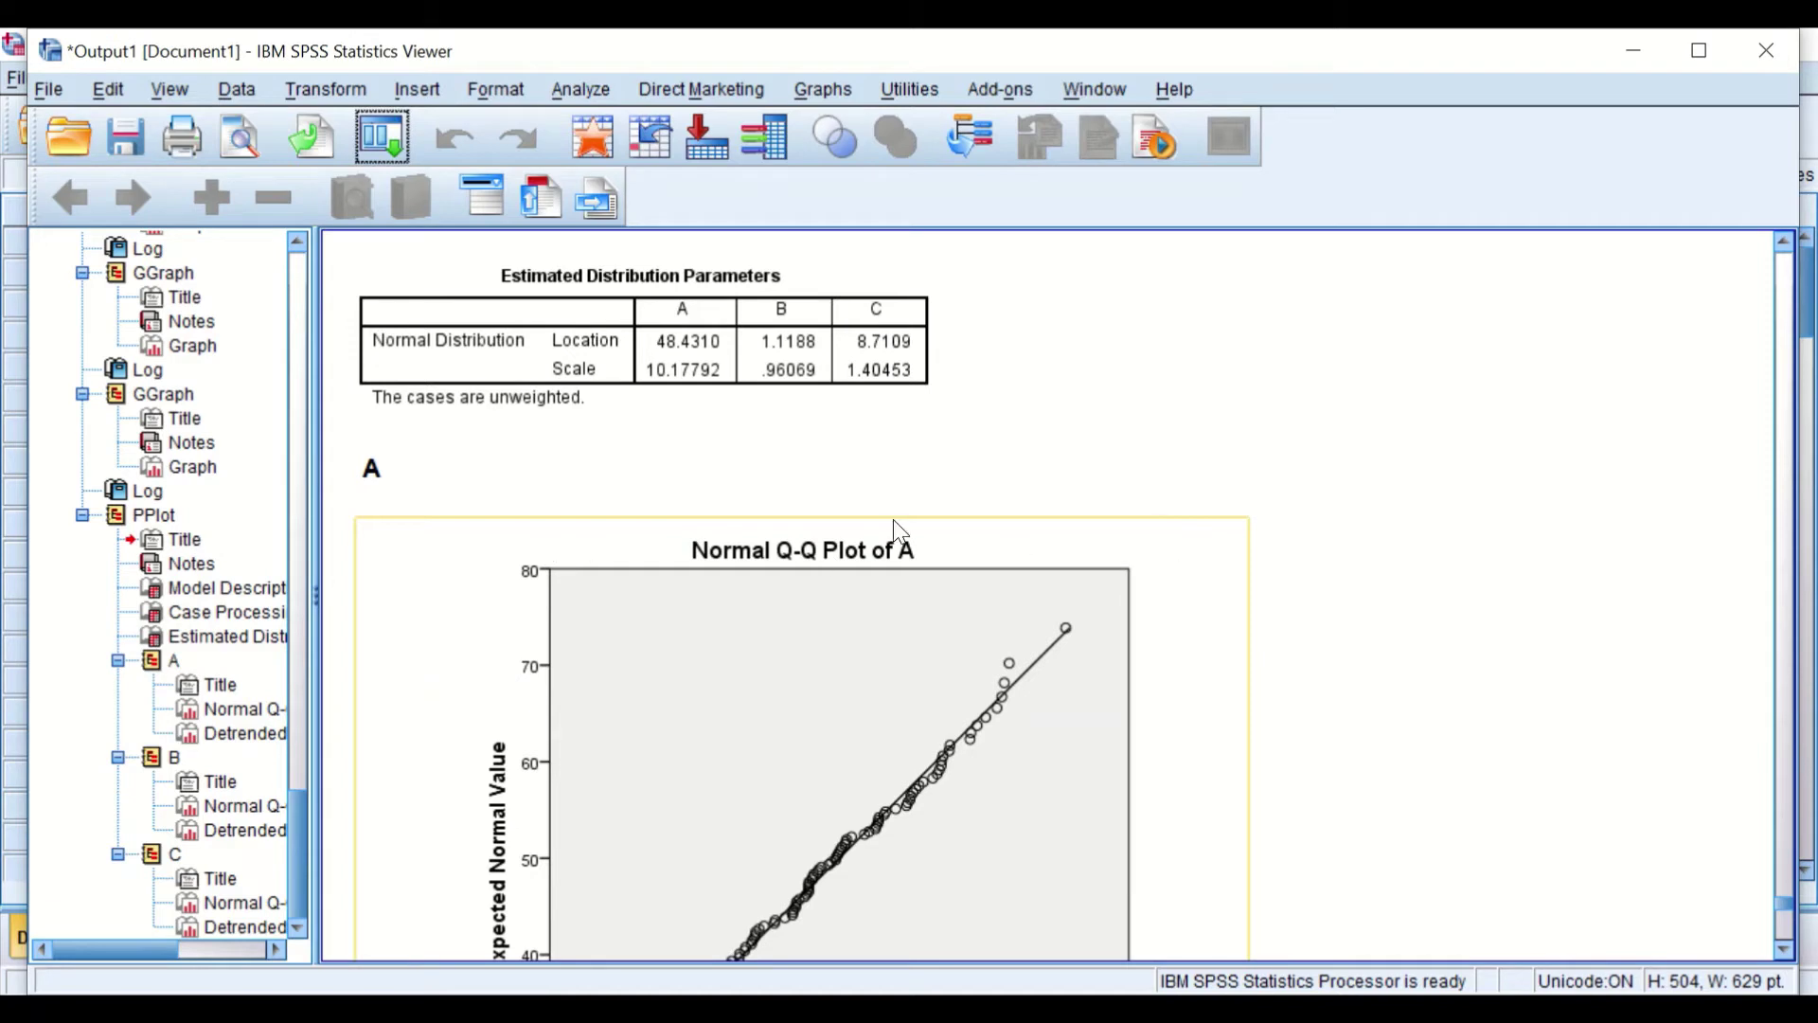
{"action": "scroll", "coordinate": [1084, 547], "scroll_direction": "down", "scroll_amount": 6}
{"action": "scroll", "coordinate": [1080, 548], "scroll_direction": "up", "scroll_amount": 8}
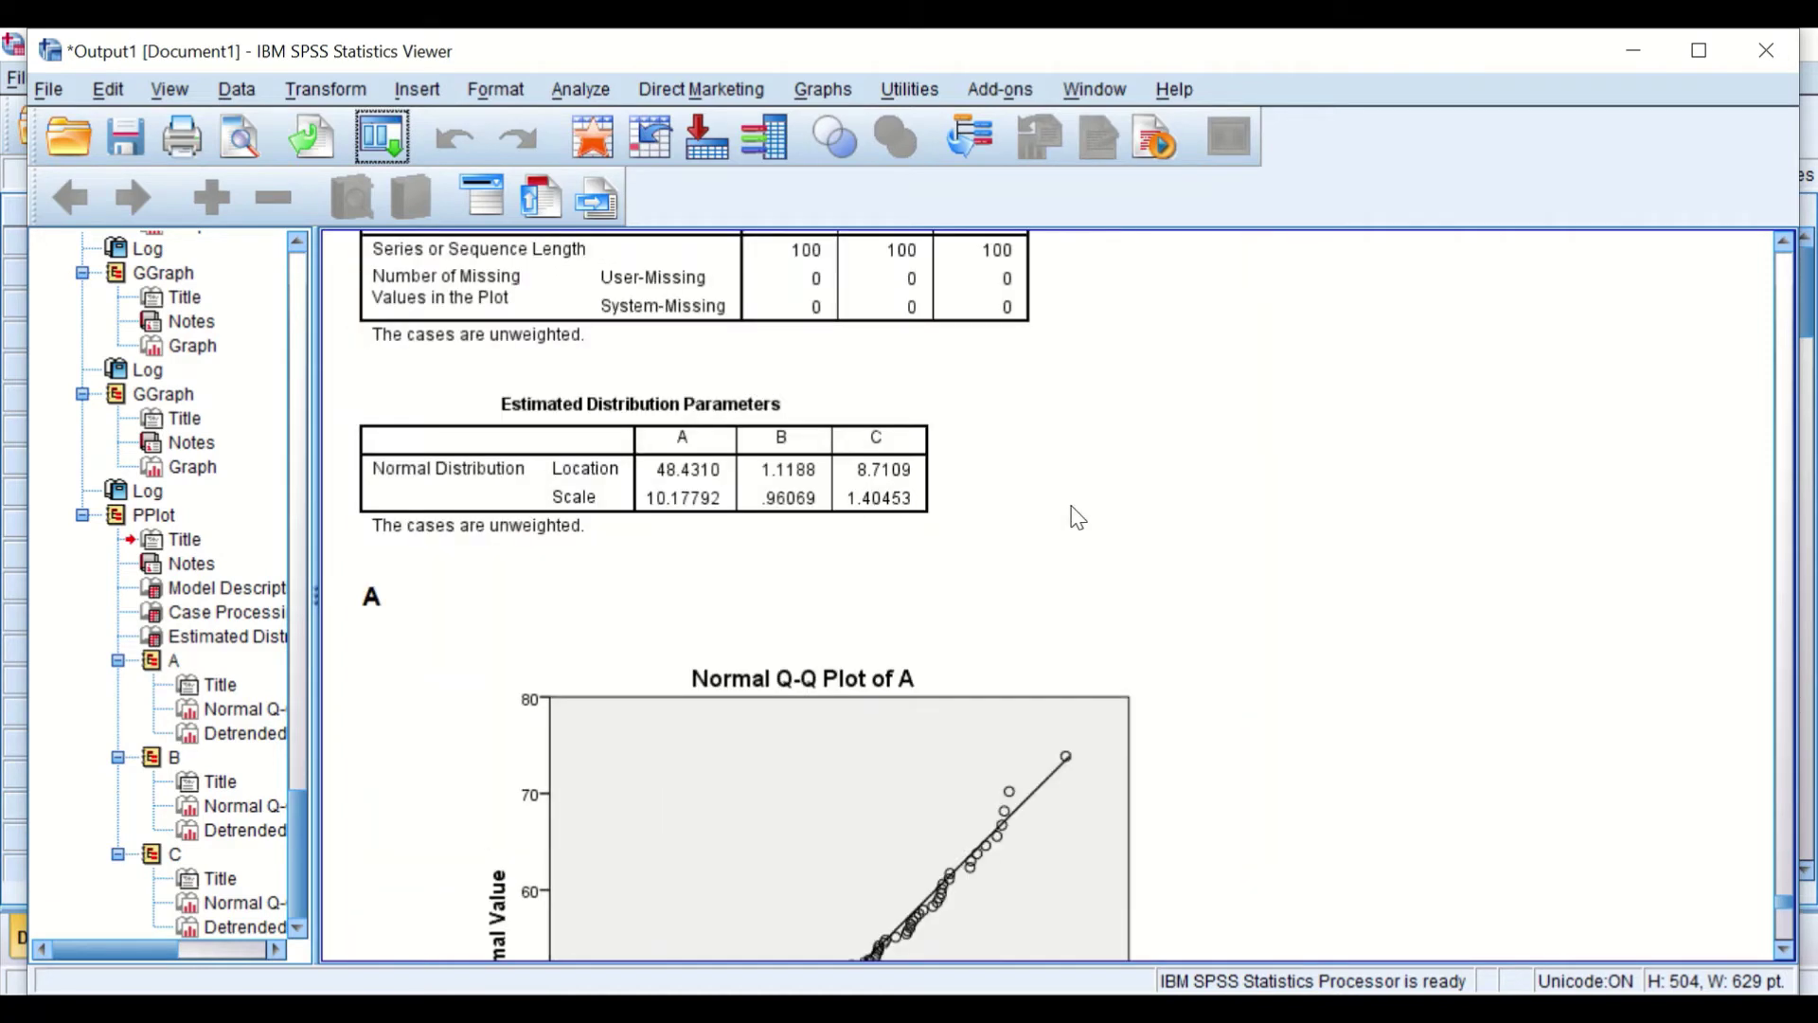
{"action": "scroll", "coordinate": [1070, 521], "scroll_direction": "down", "scroll_amount": 6}
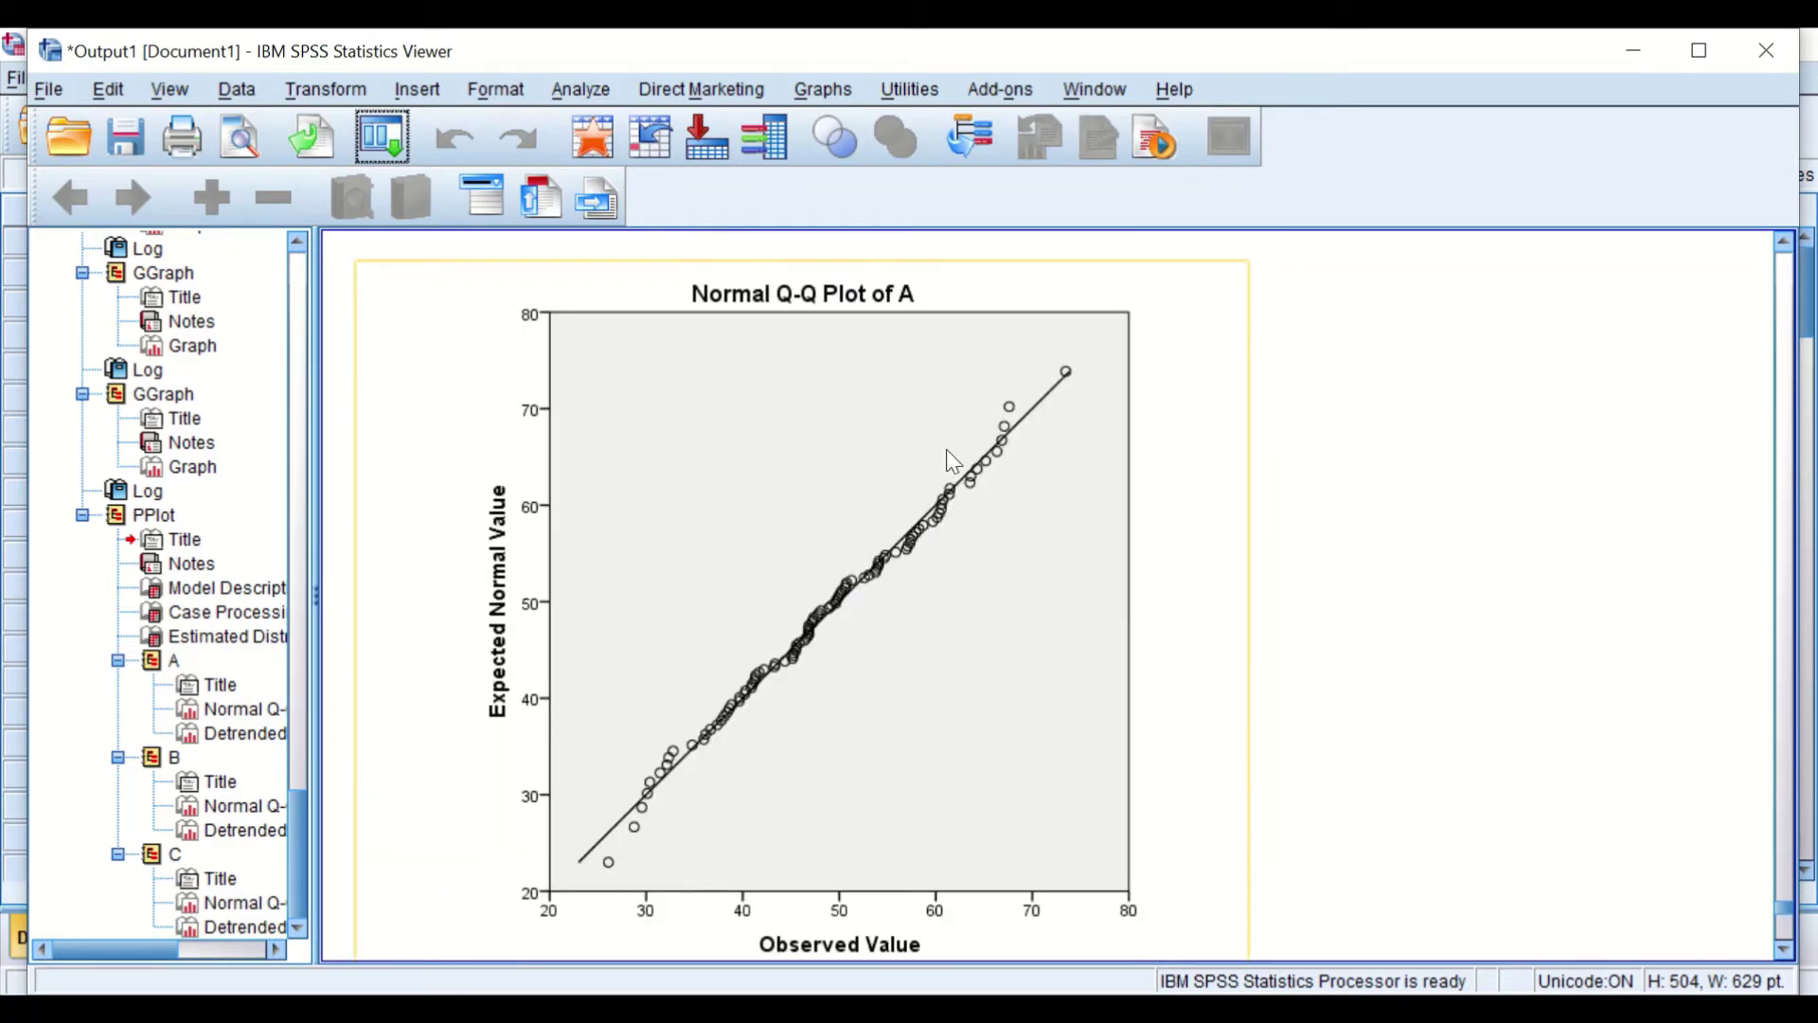
{"action": "scroll", "coordinate": [941, 483], "scroll_direction": "down", "scroll_amount": 3}
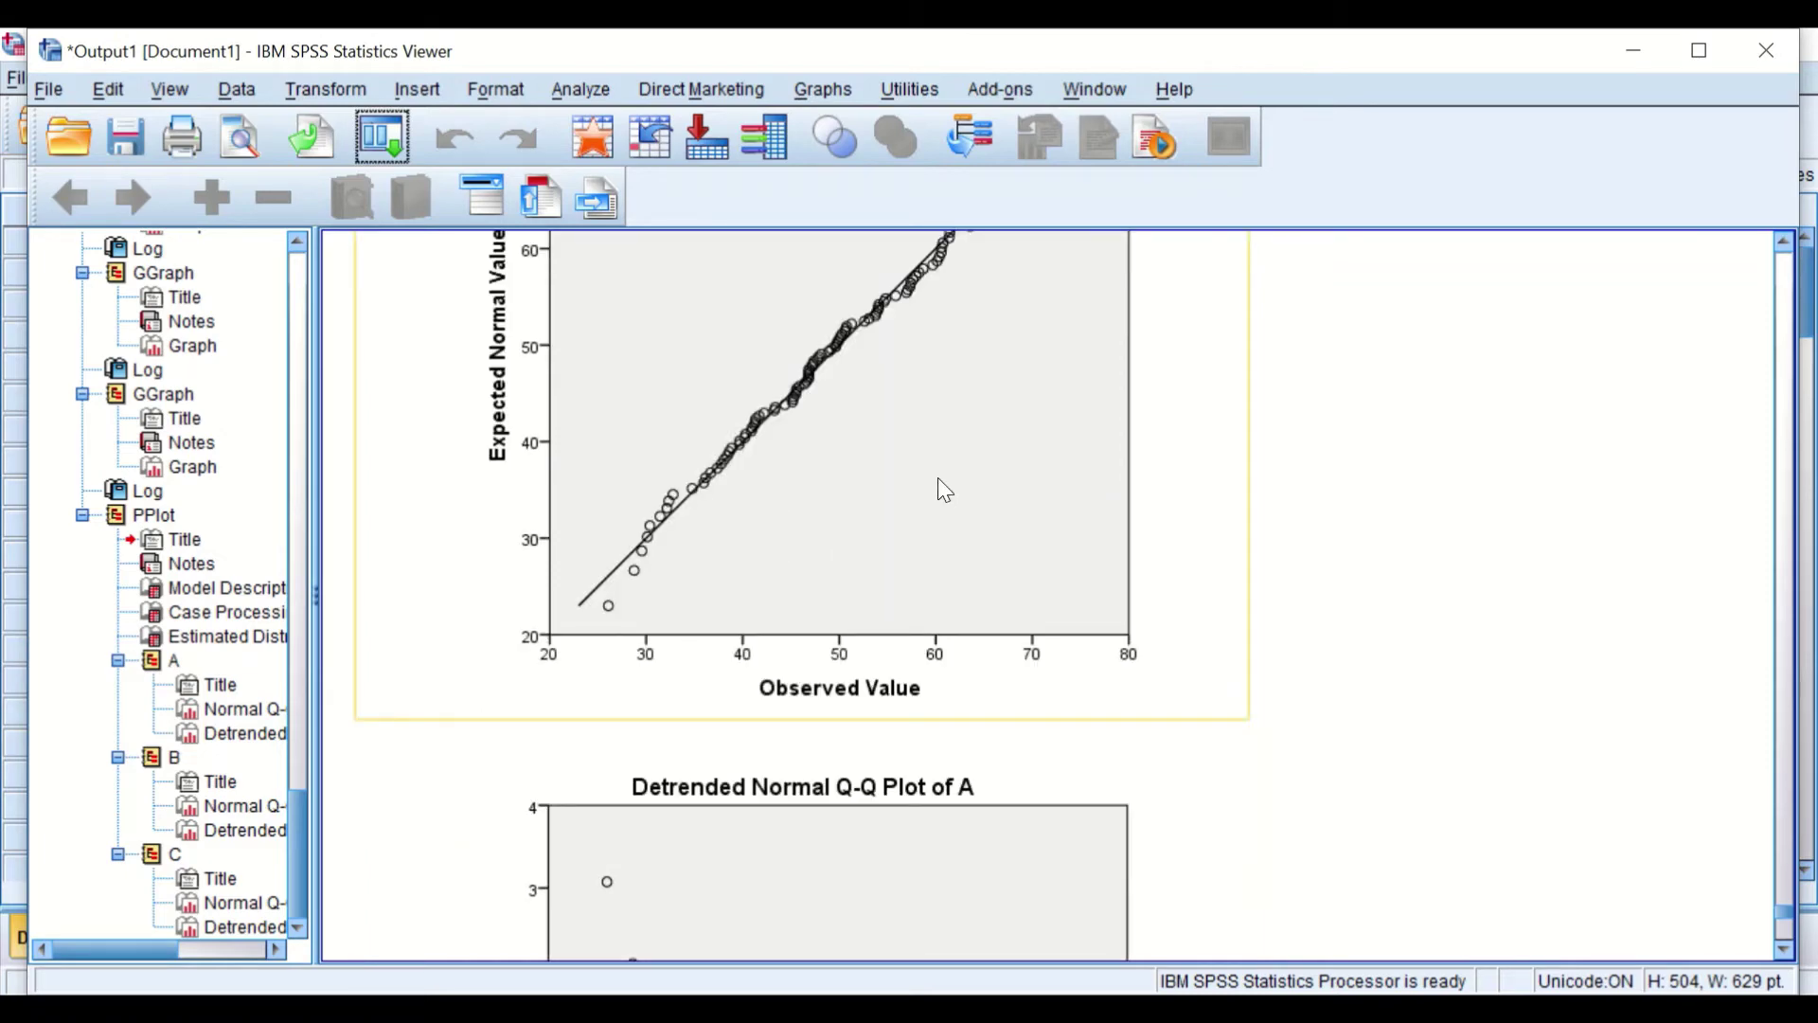
{"action": "scroll", "coordinate": [940, 485], "scroll_direction": "down", "scroll_amount": 14}
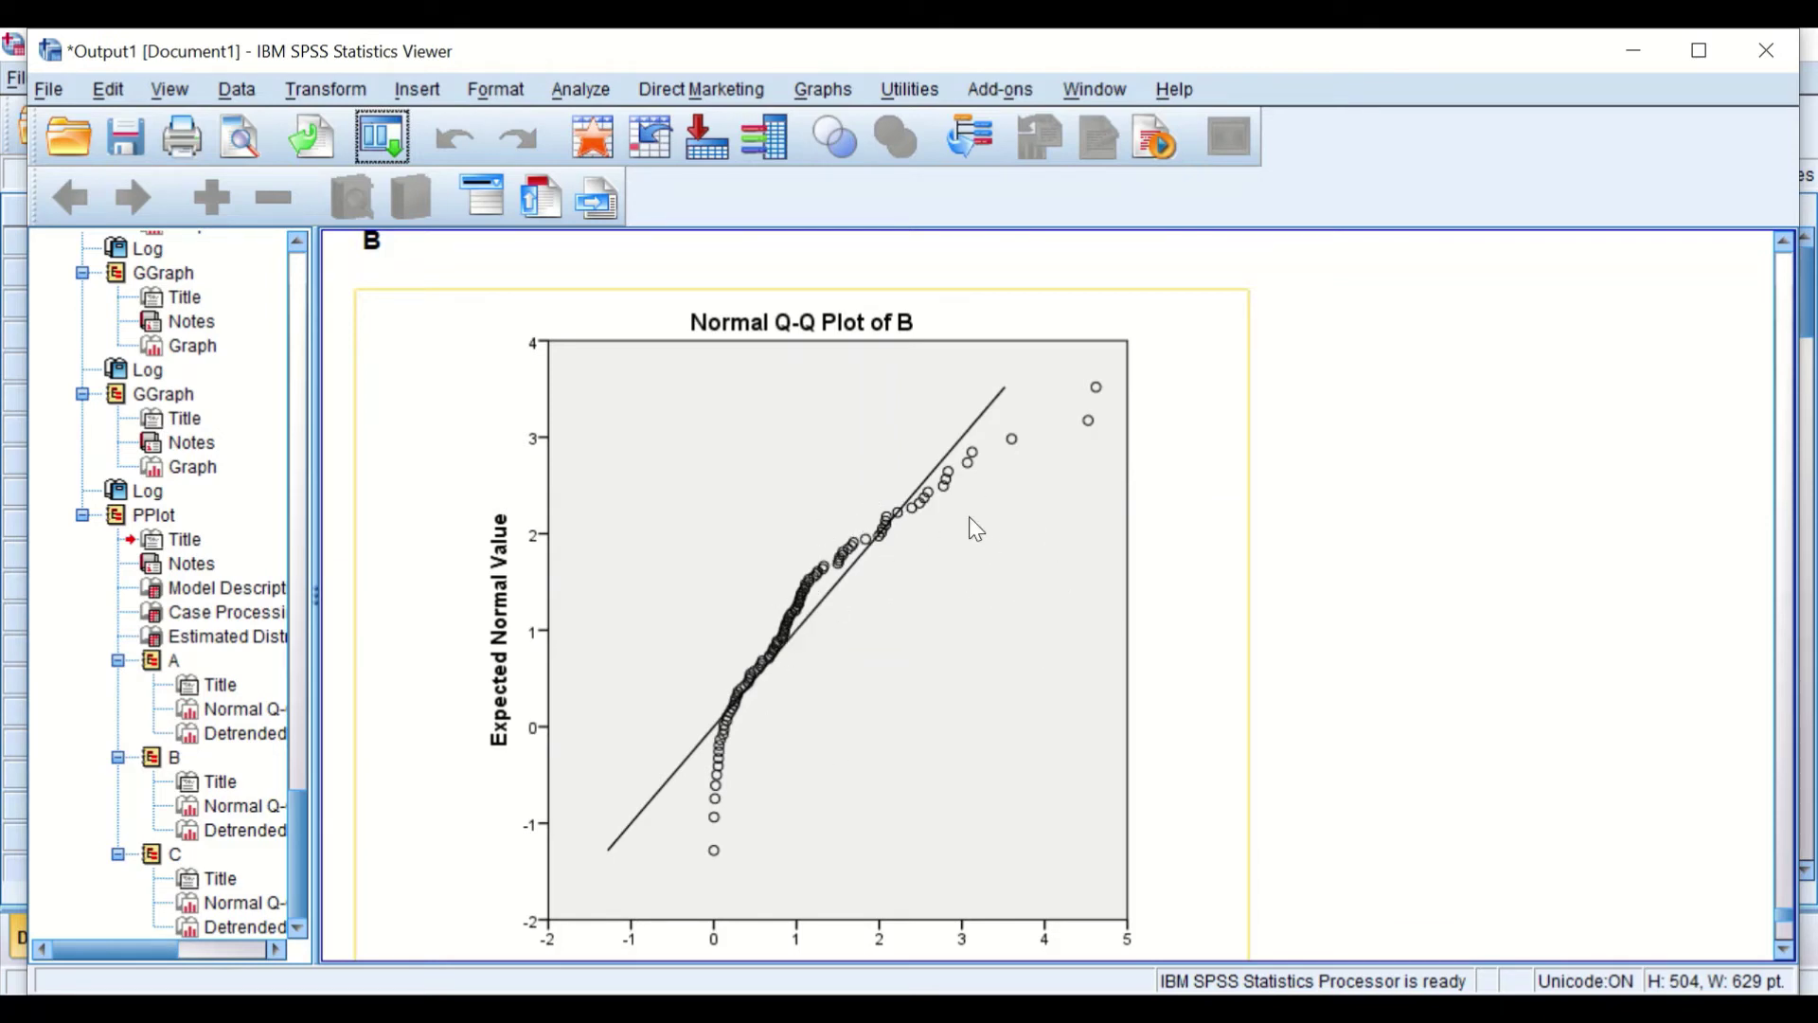
{"action": "scroll", "coordinate": [994, 450], "scroll_direction": "down", "scroll_amount": 10}
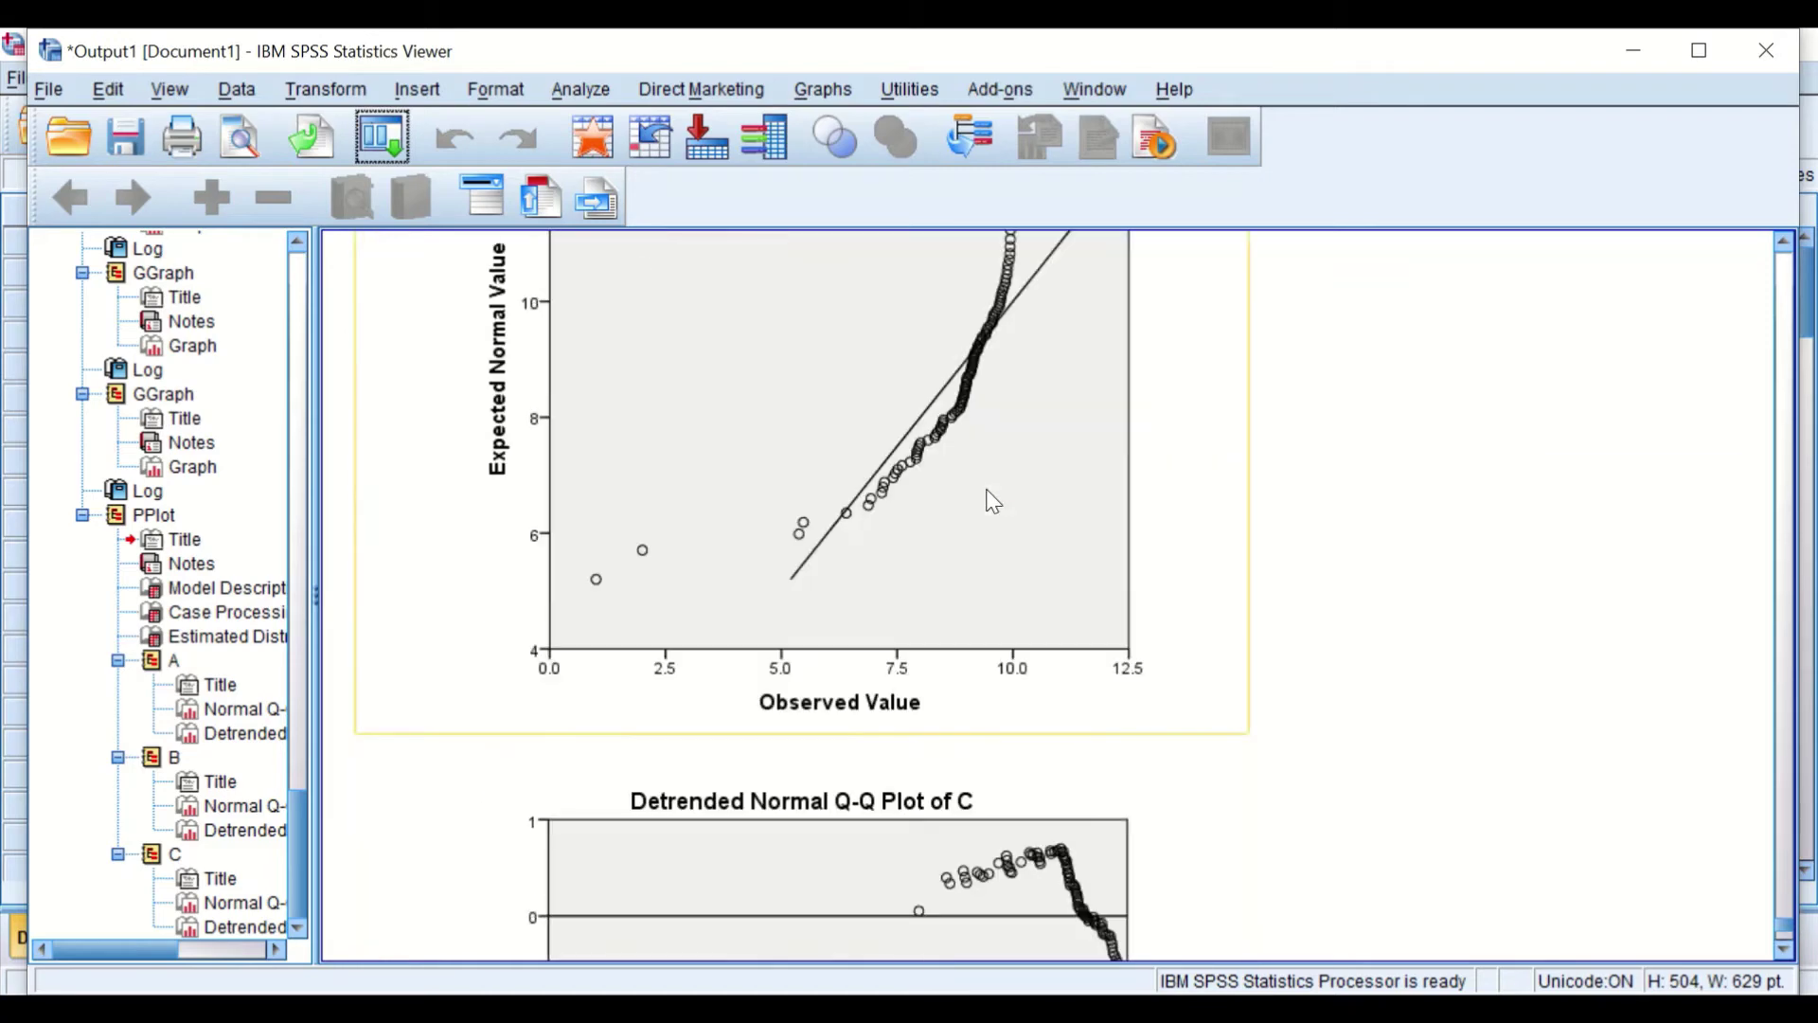
Examine the detrended normal Q-Q plot of C and compare it with C's normal Q-Q plot
{"action": "scroll", "coordinate": [1008, 379], "scroll_direction": "down", "scroll_amount": 2}
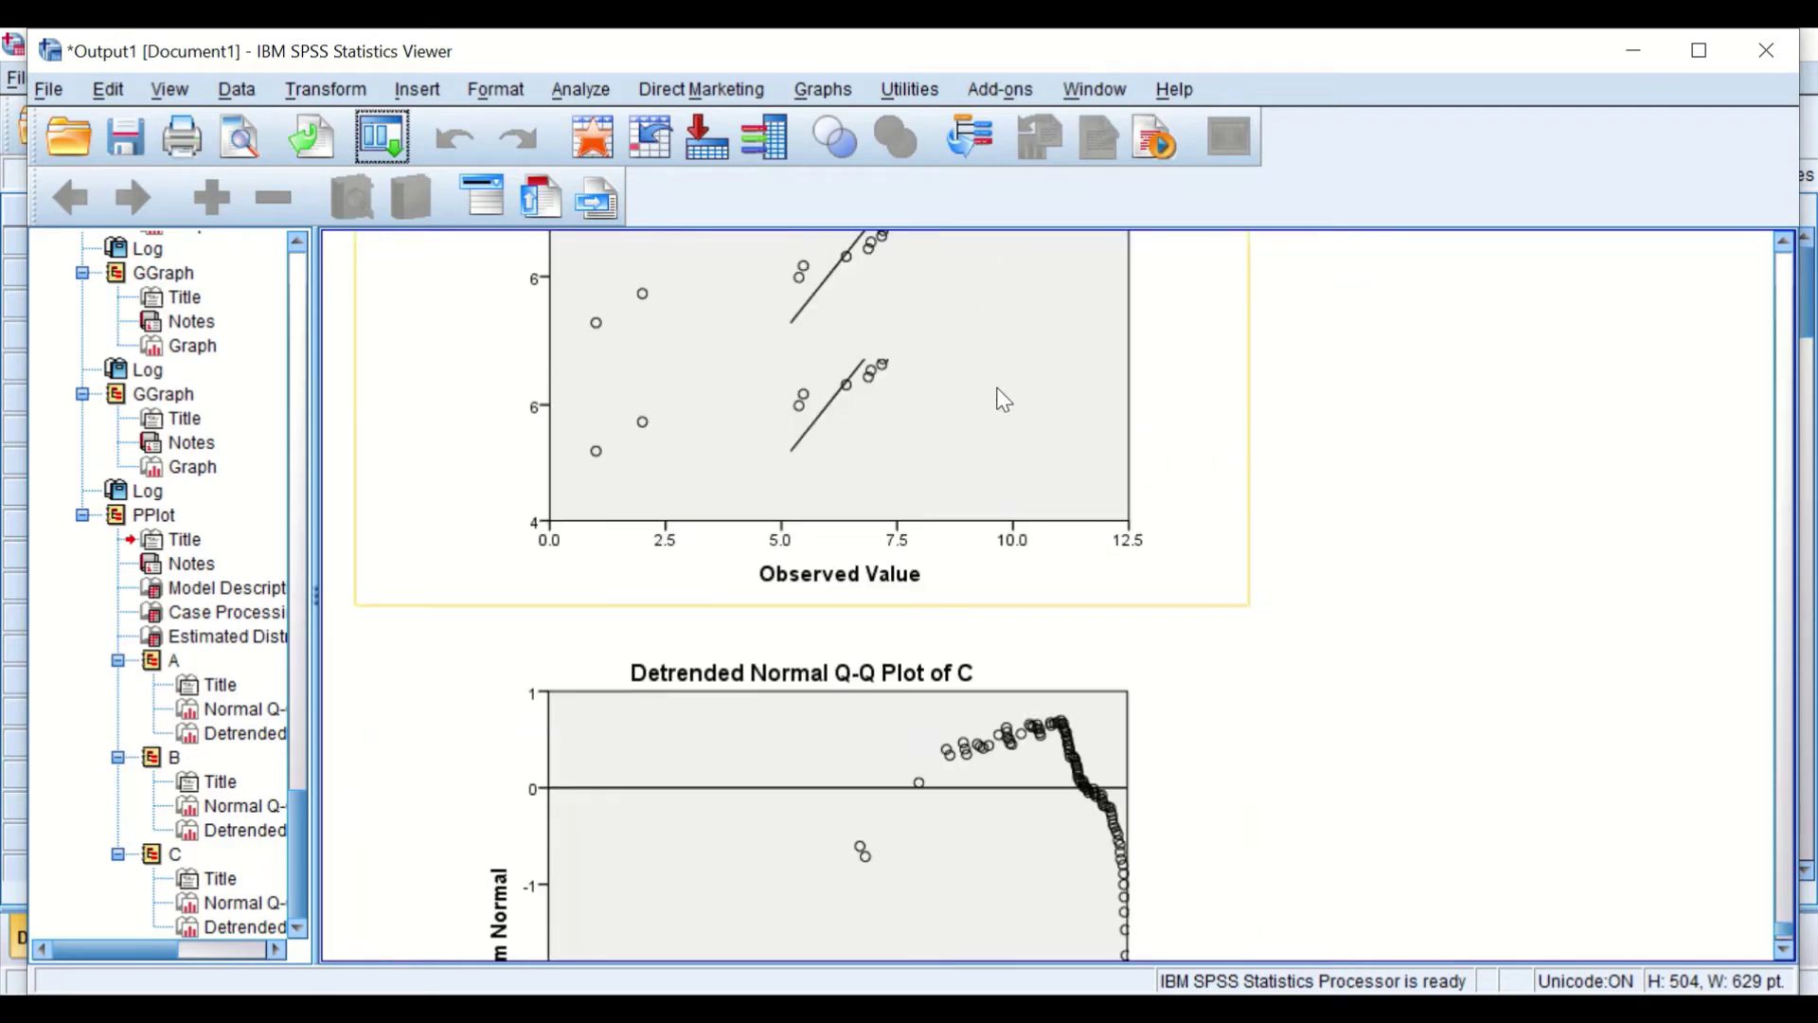
{"action": "scroll", "coordinate": [1008, 573], "scroll_direction": "down", "scroll_amount": 6}
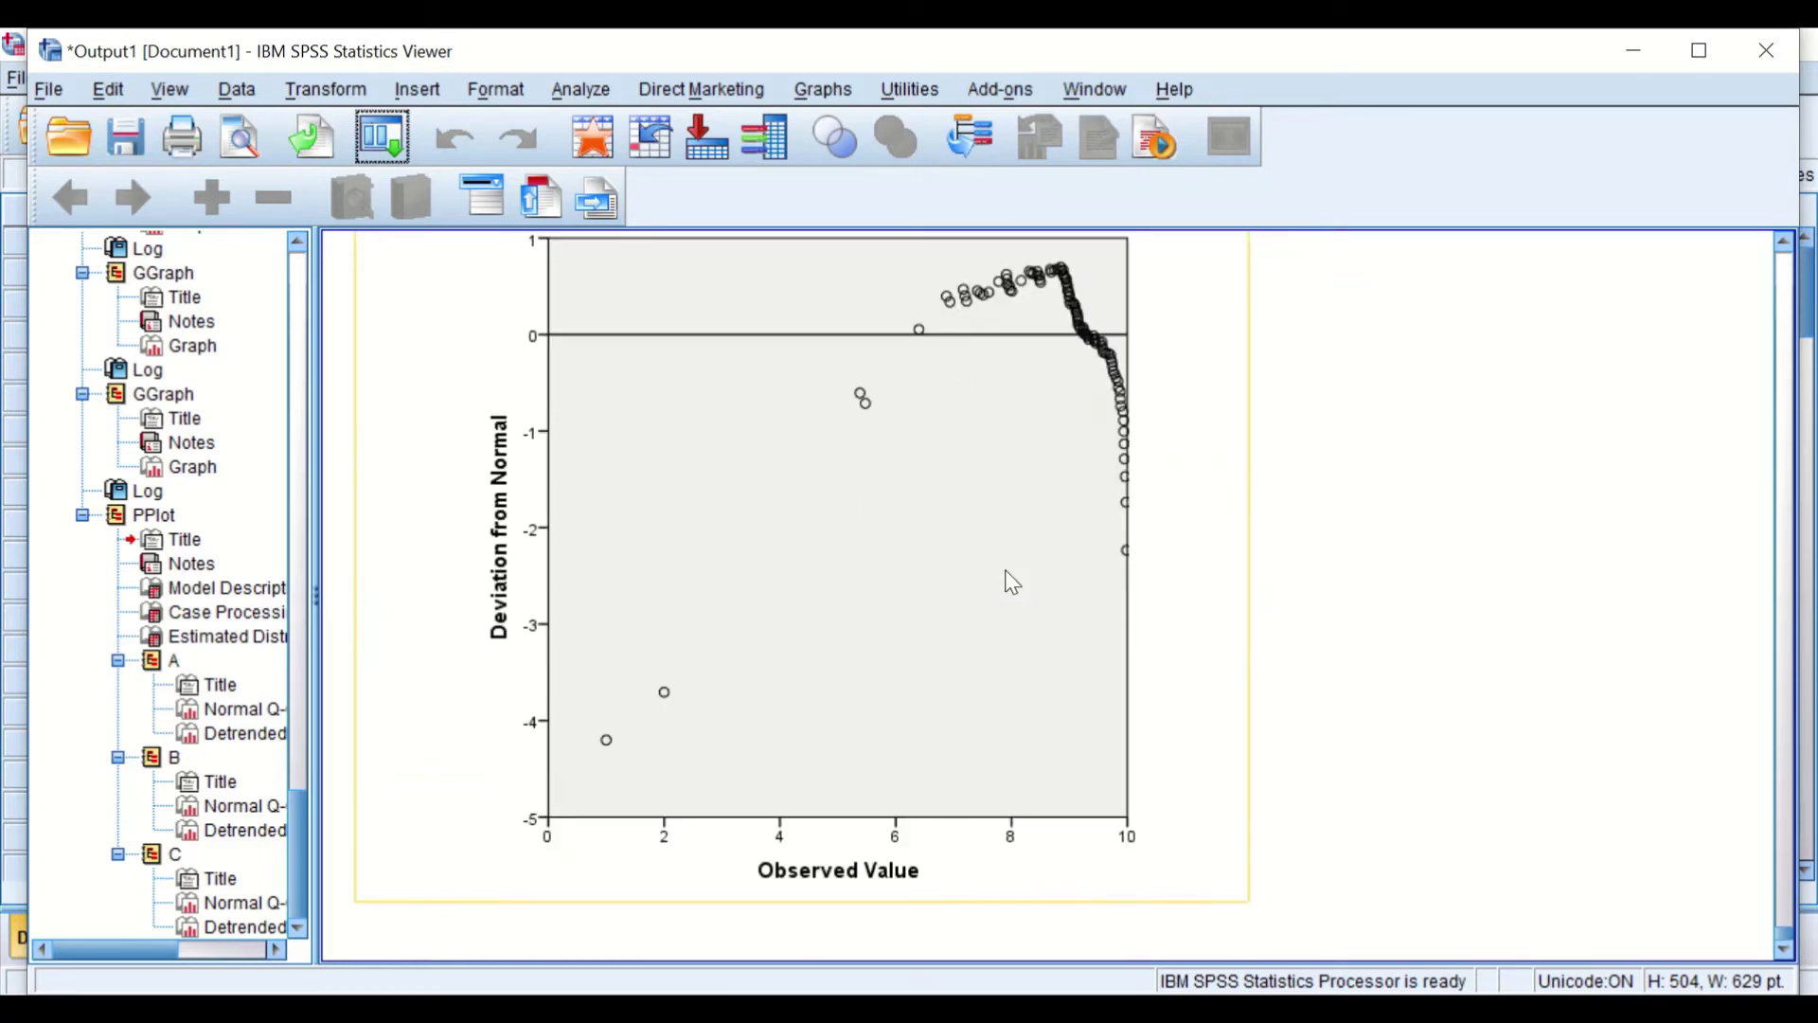
{"action": "scroll", "coordinate": [1020, 564], "scroll_direction": "up", "scroll_amount": 12}
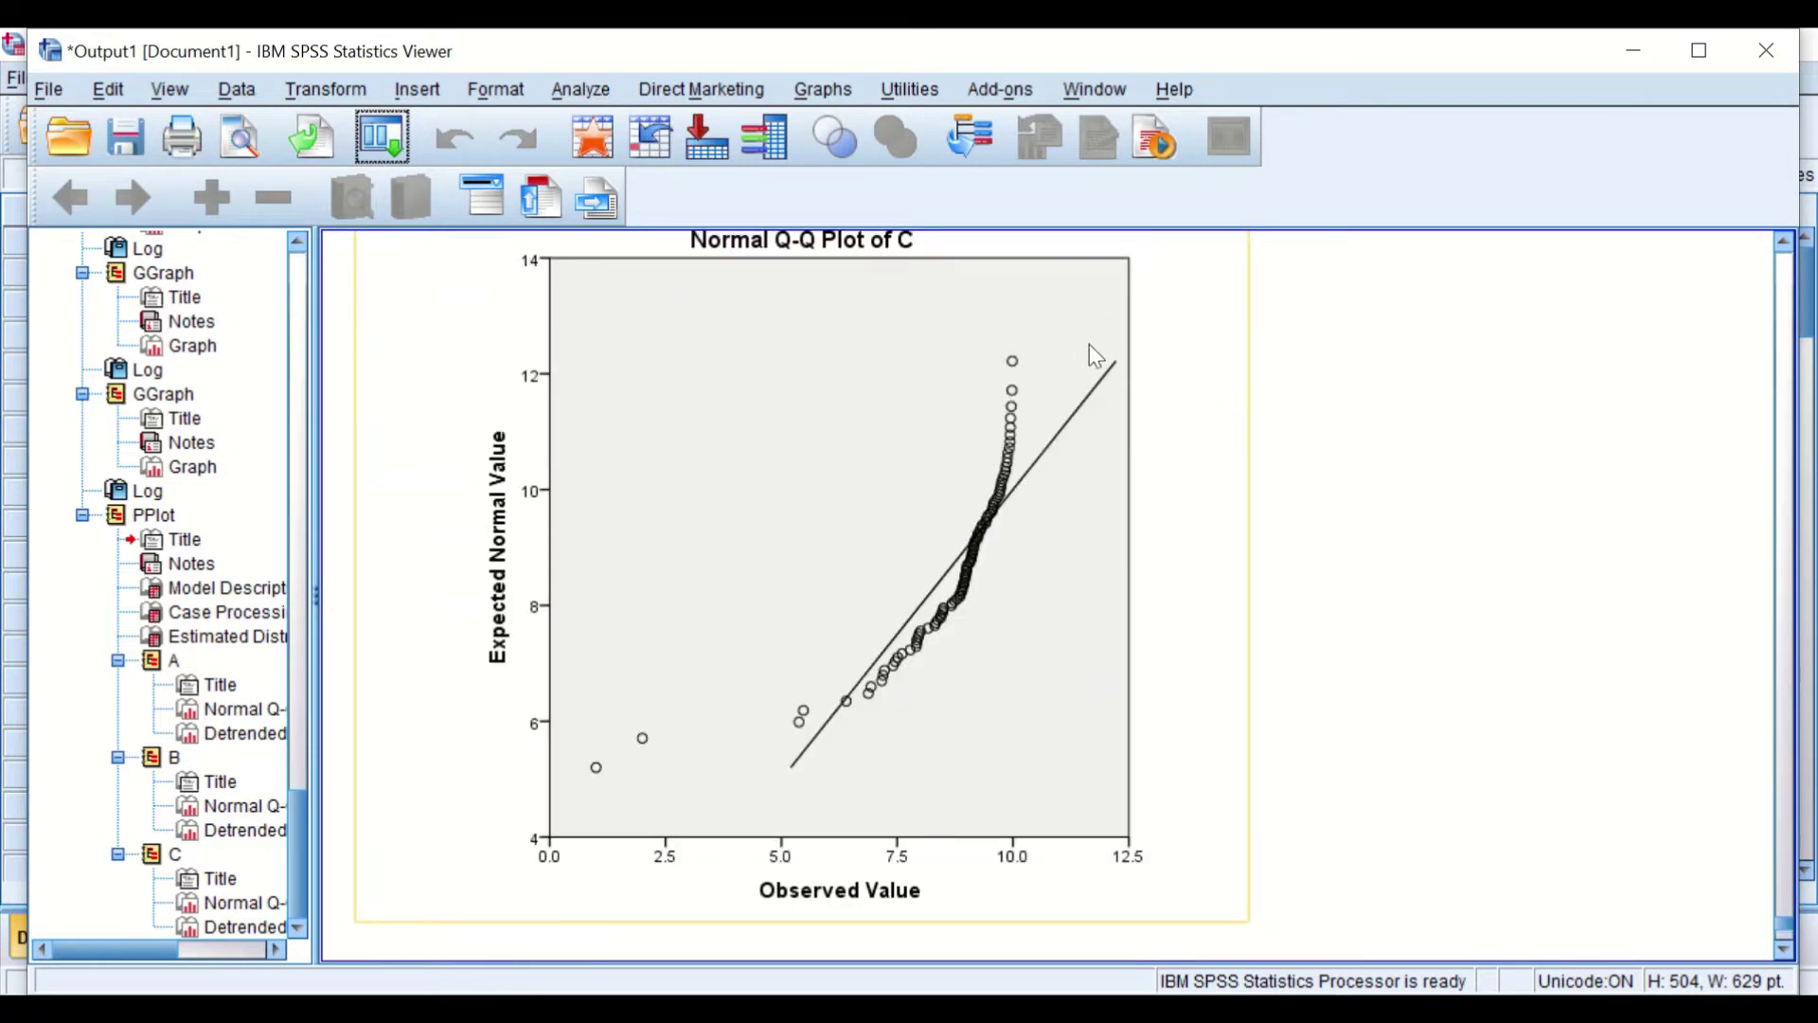
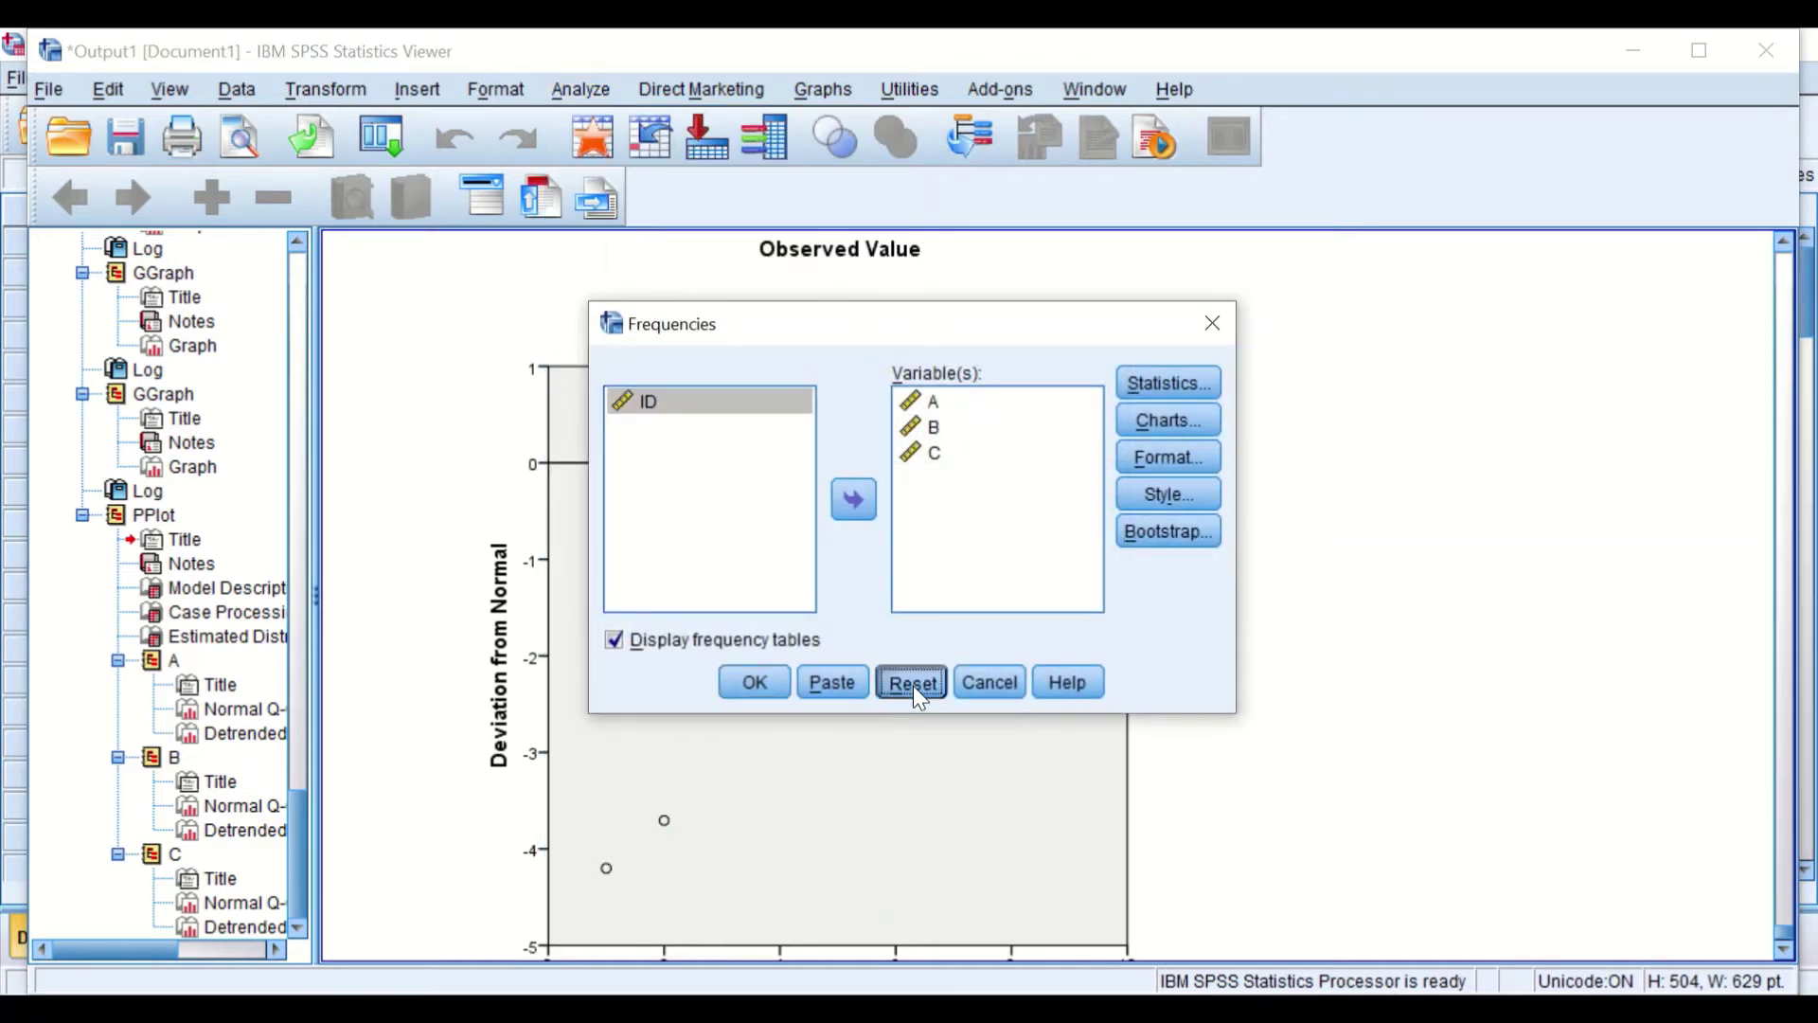
Reset the Frequencies dialog, add A, B and C as the variables and turn off the display of frequency tables
{"action": "left_click", "coordinate": [912, 684]}
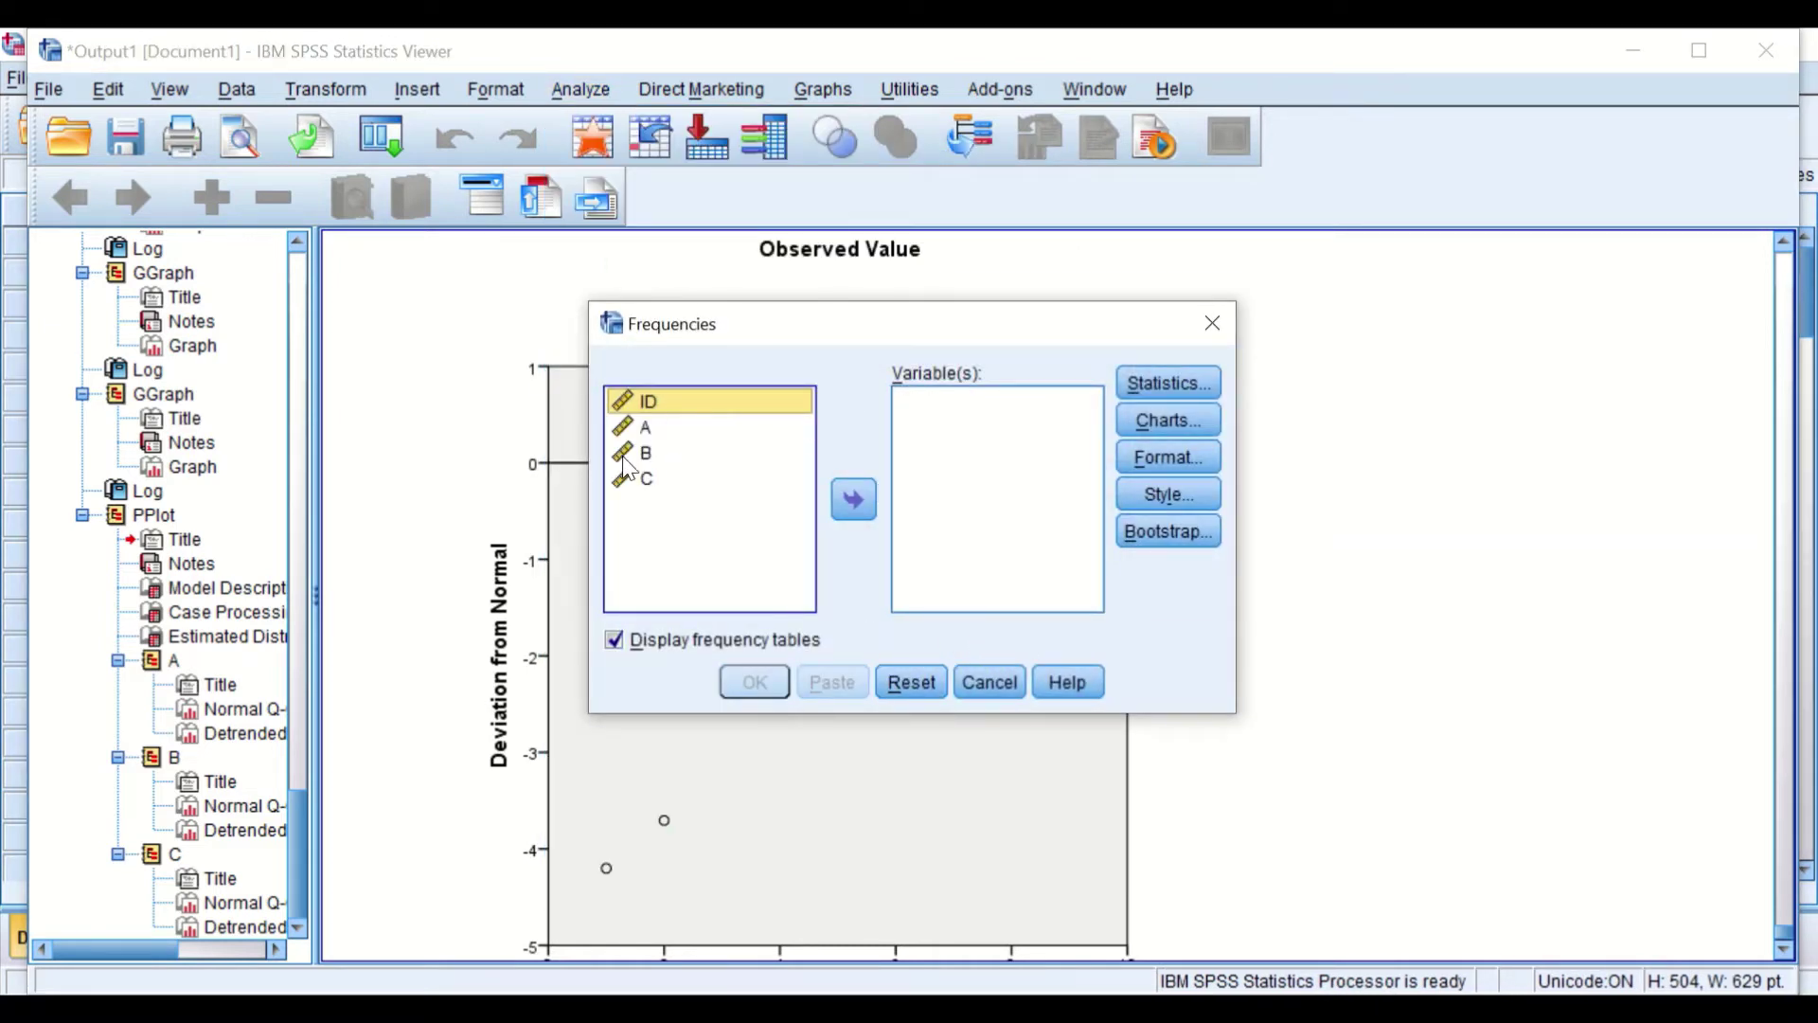
{"action": "left_click_drag", "start_coordinate": [633, 428], "coordinate": [784, 491]}
{"action": "left_click", "coordinate": [856, 496]}
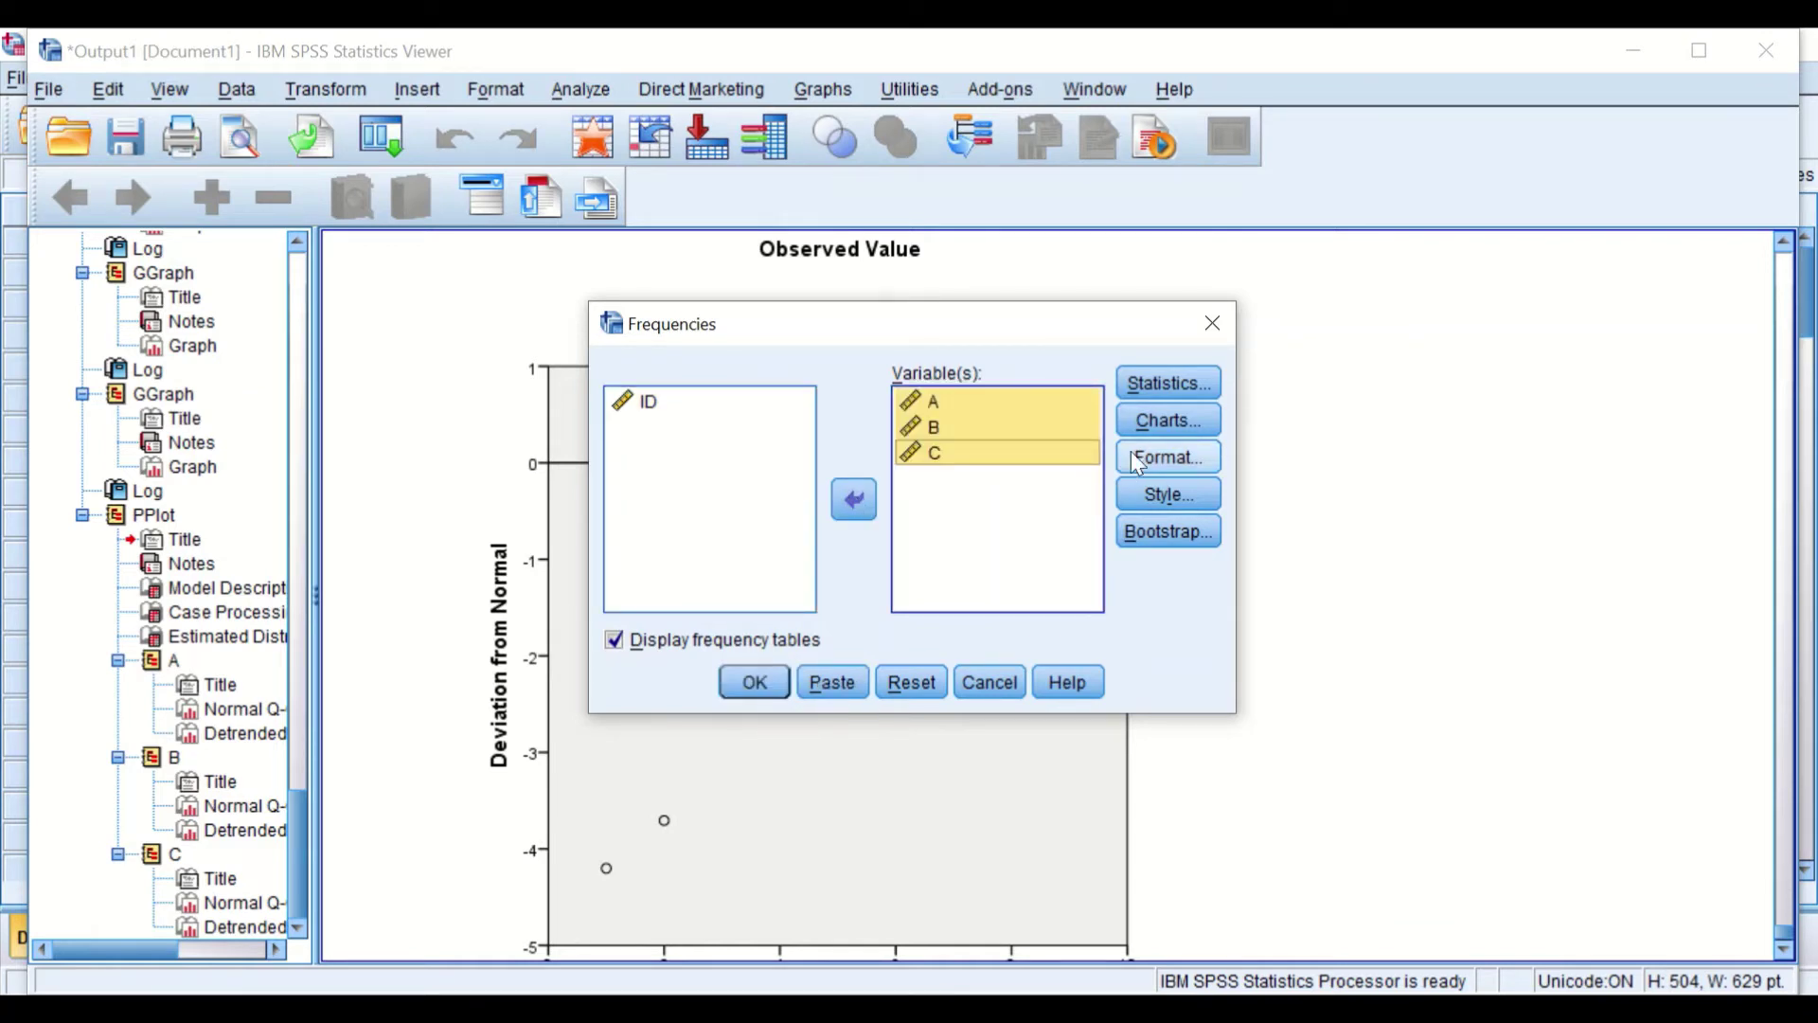
{"action": "left_click", "coordinate": [615, 639]}
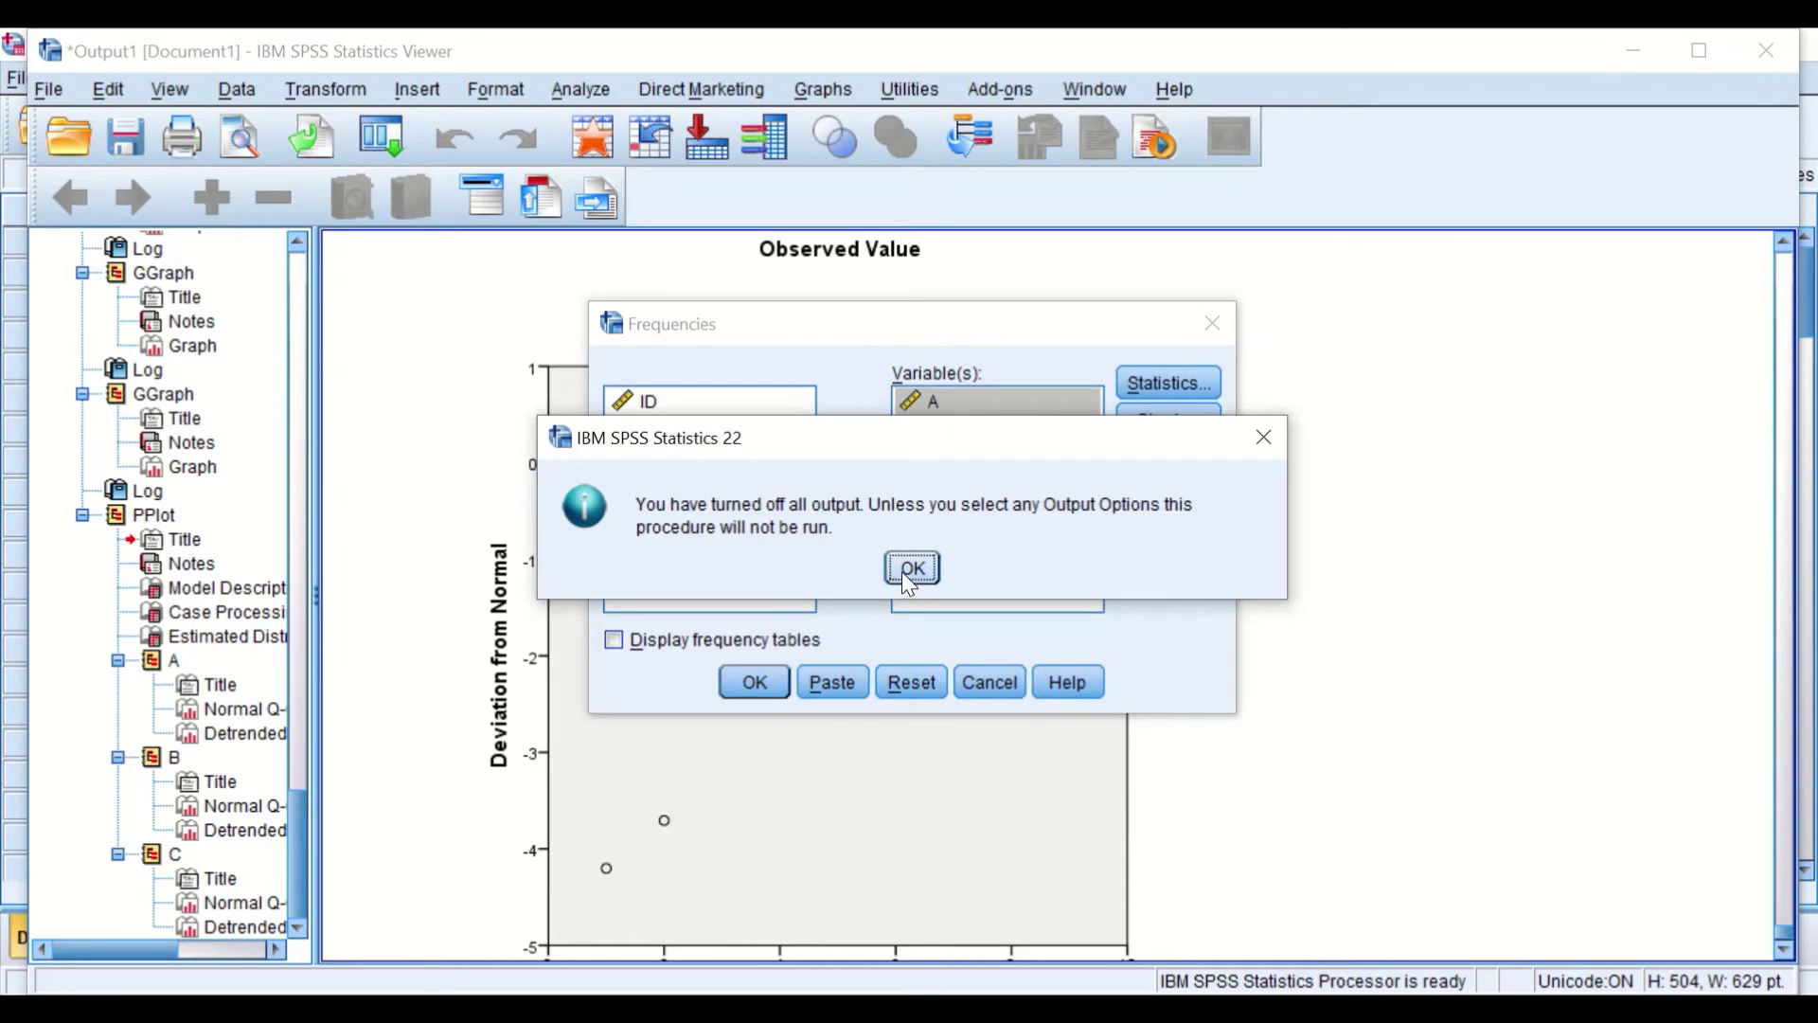
{"action": "left_click", "coordinate": [909, 568]}
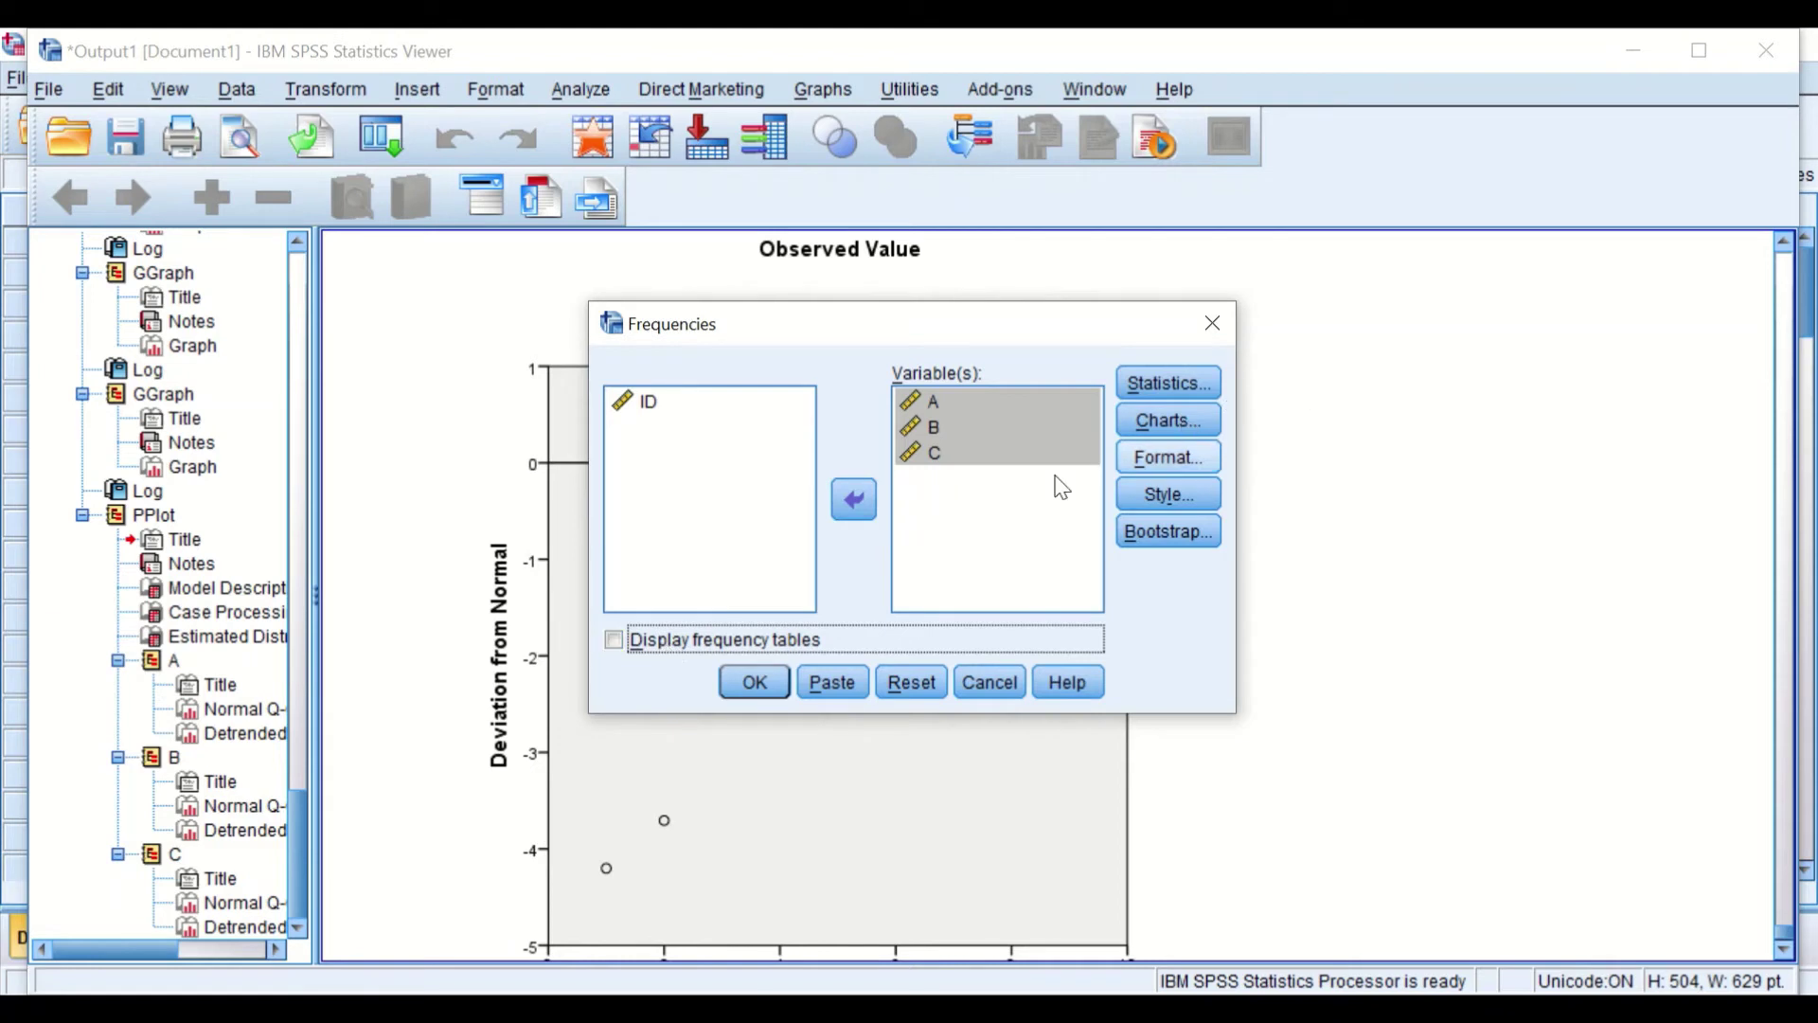
Request the mean, median, mode, skewness, standard deviation and S.E. mean as the Frequencies statistics
{"action": "left_click", "coordinate": [1174, 383]}
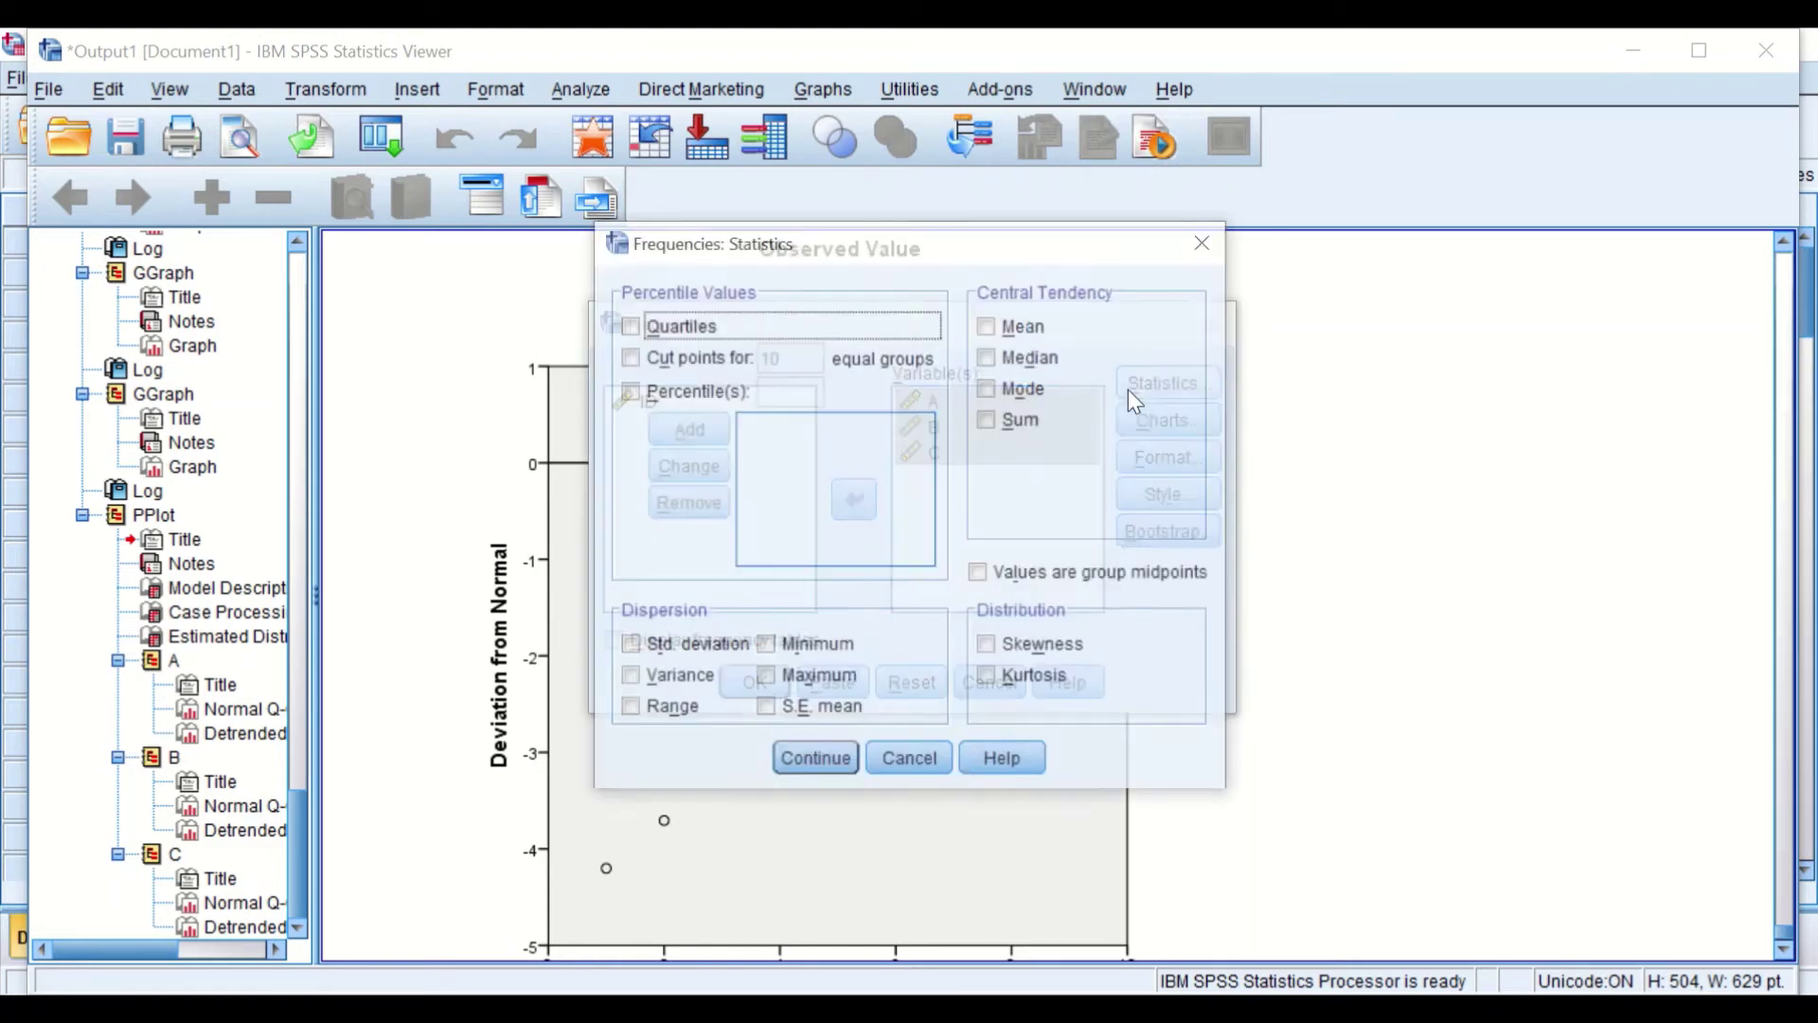
{"action": "left_click", "coordinate": [988, 328]}
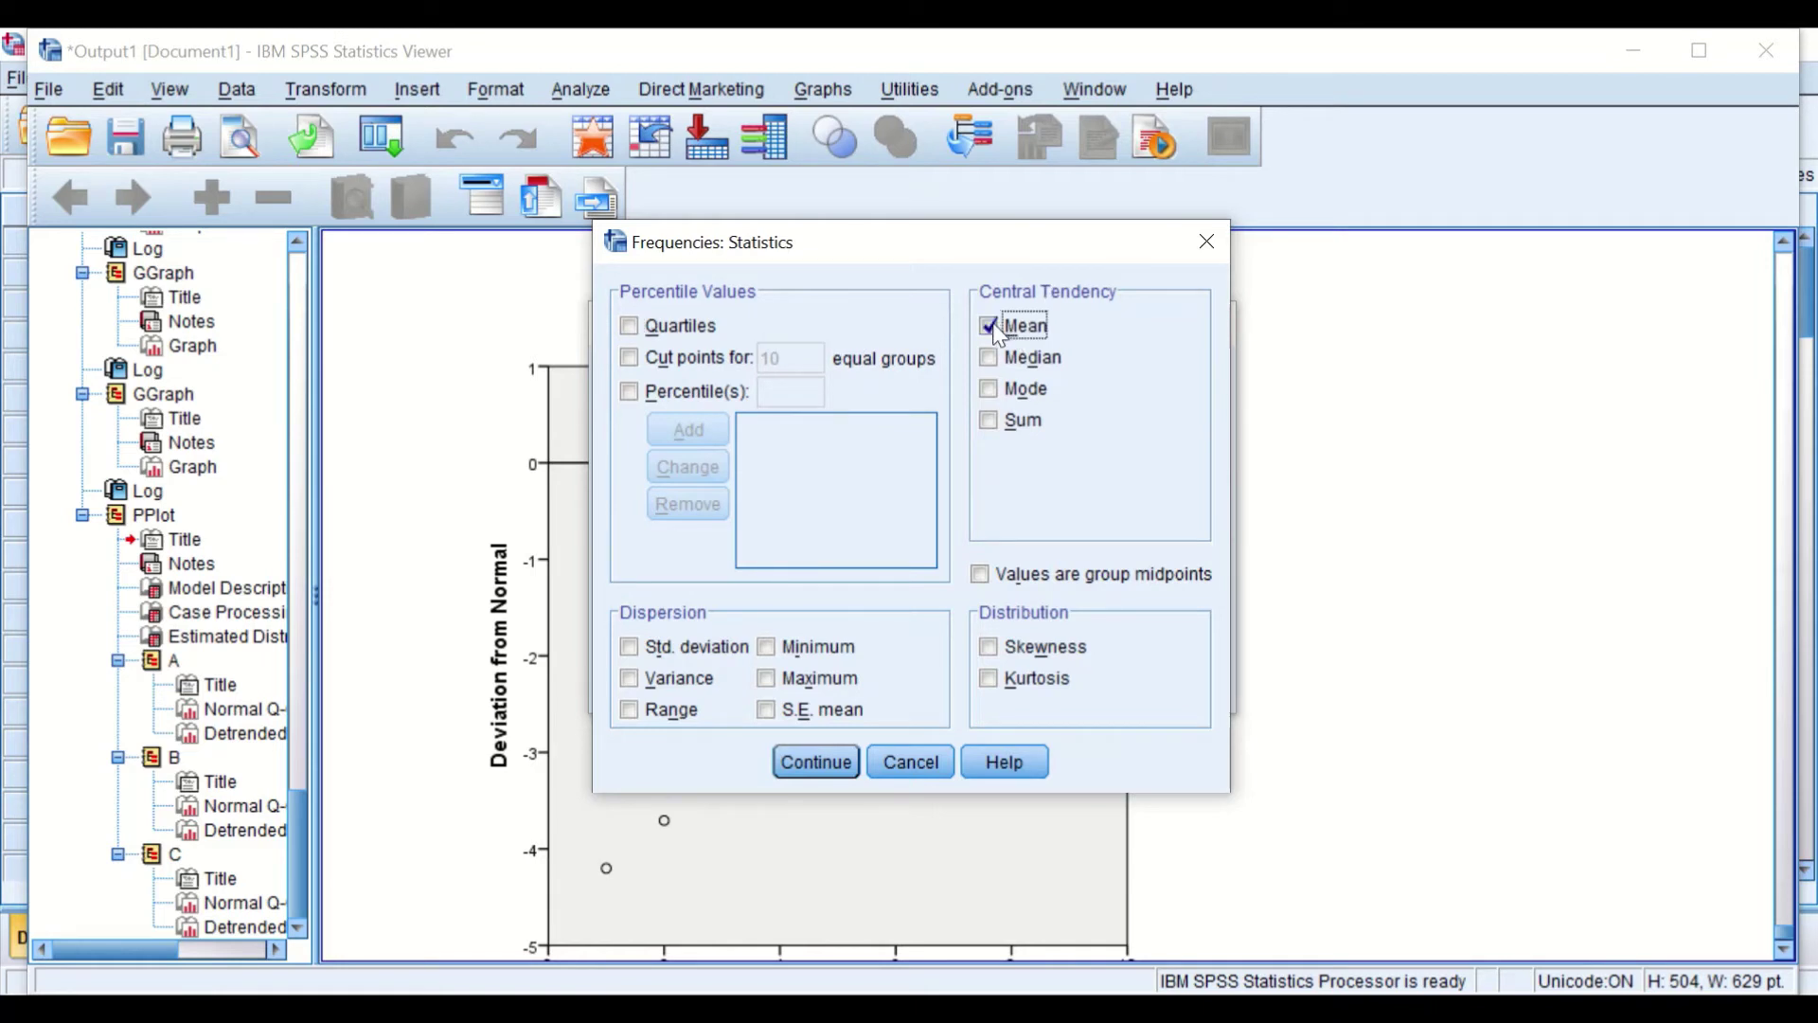
{"action": "left_click", "coordinate": [989, 358]}
{"action": "left_click", "coordinate": [989, 388]}
{"action": "left_click", "coordinate": [990, 648]}
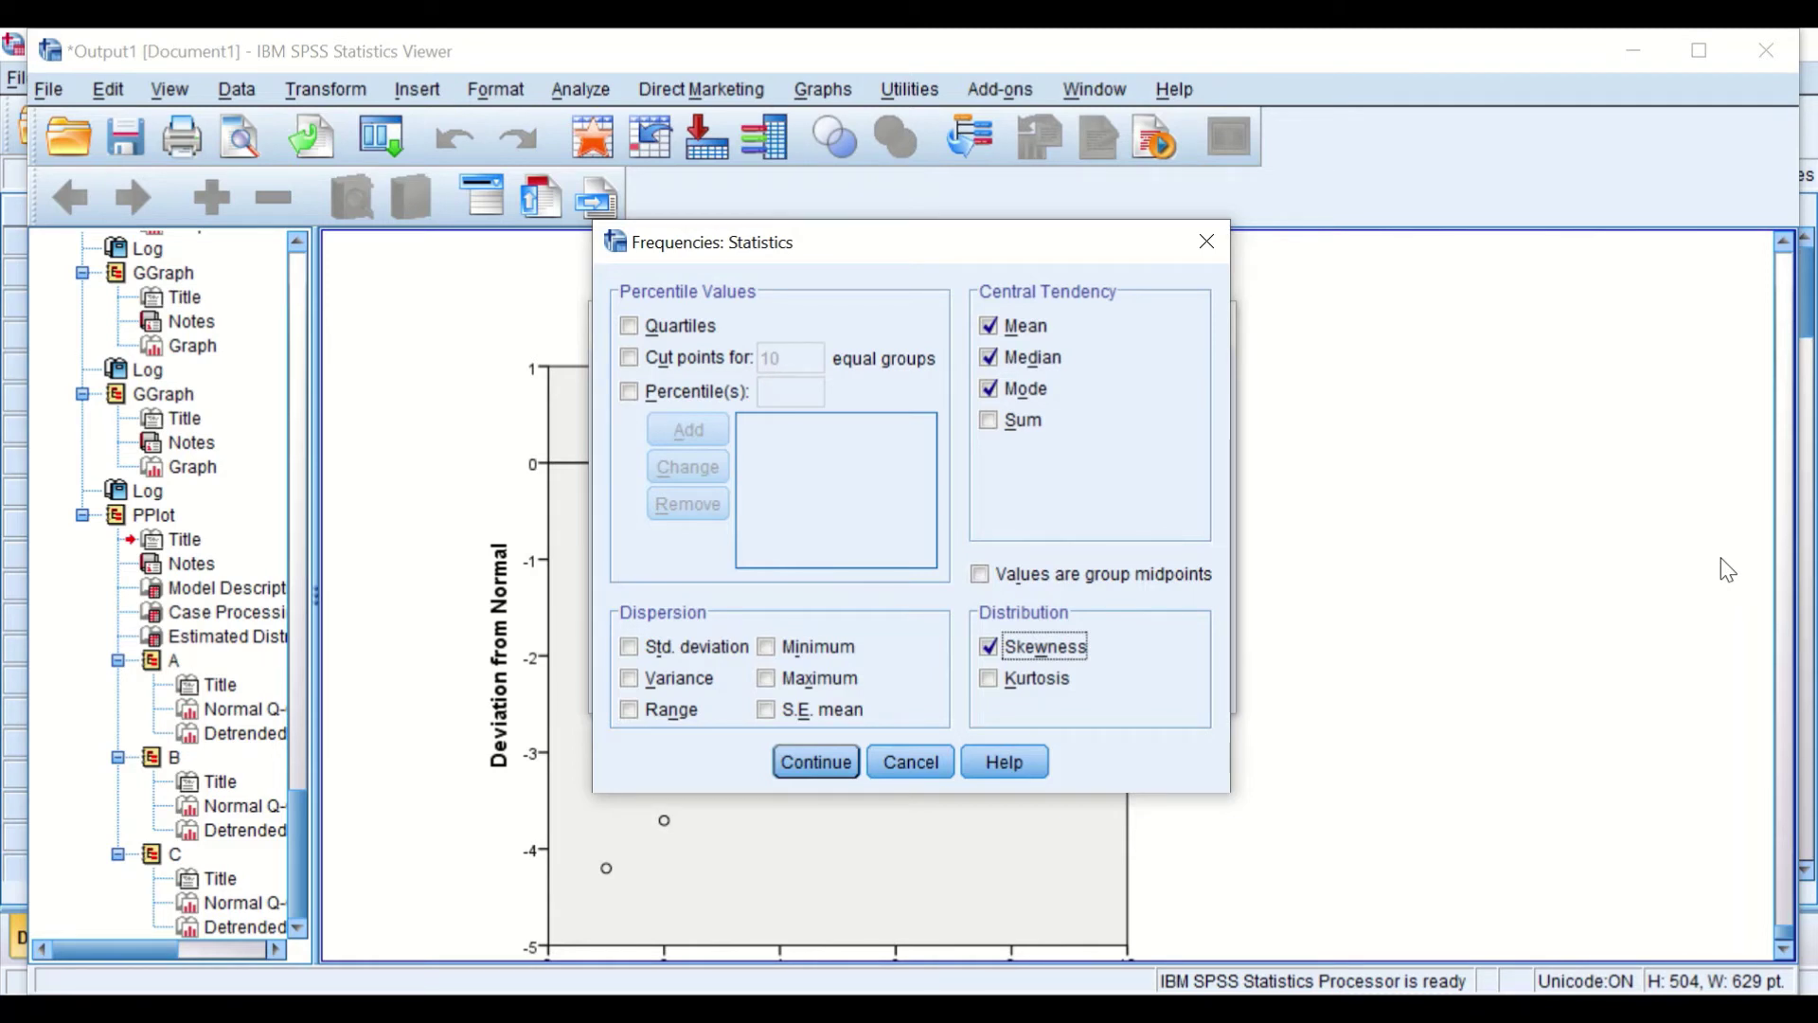
{"action": "left_click", "coordinate": [627, 645]}
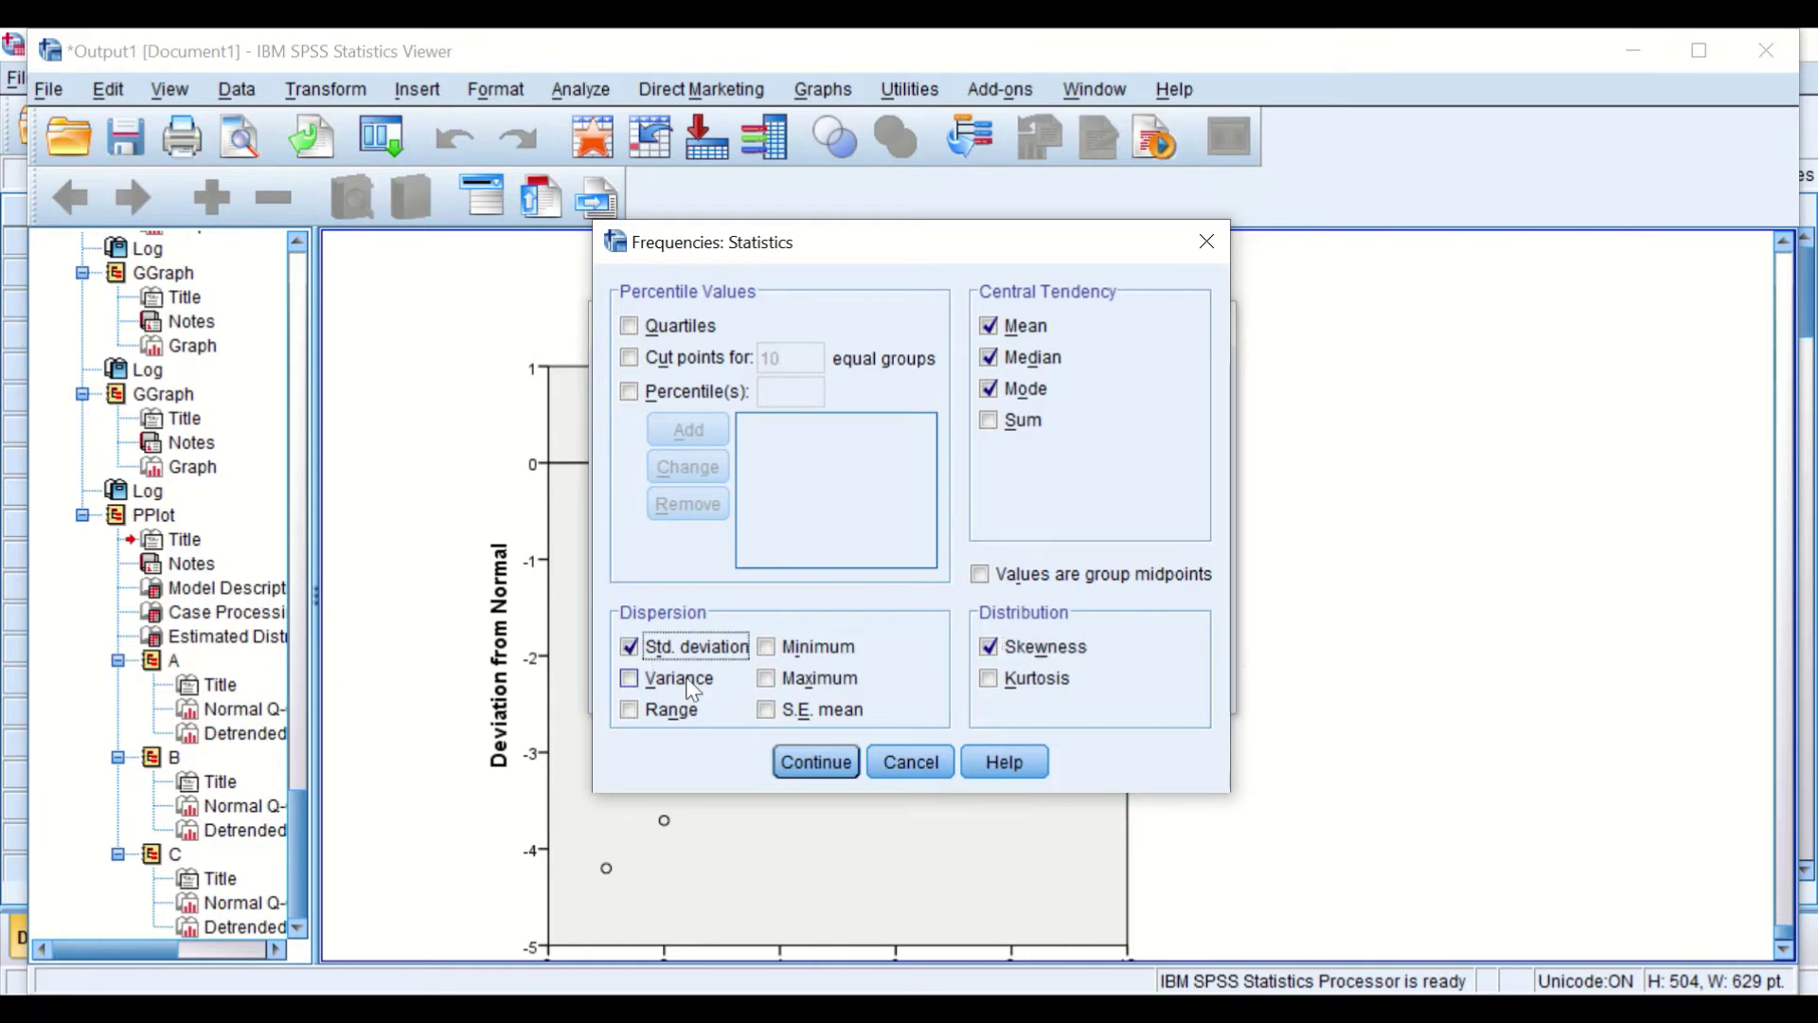
{"action": "left_click", "coordinate": [769, 714]}
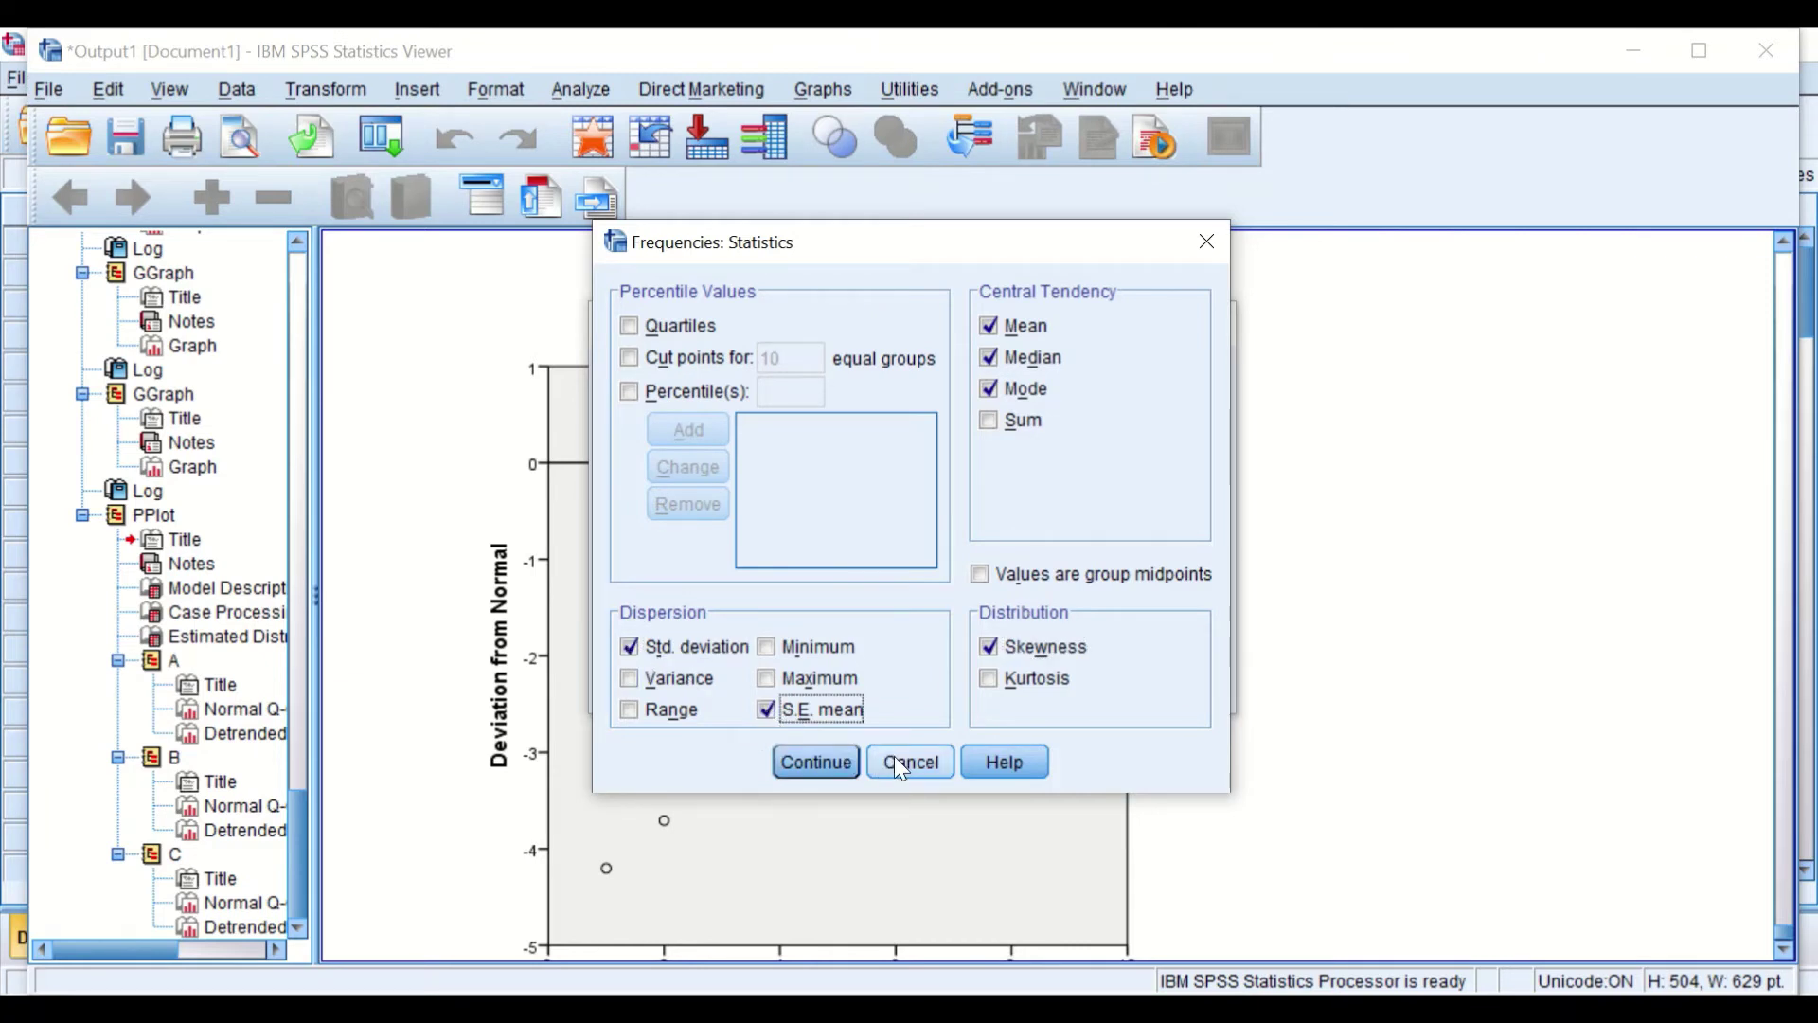
{"action": "left_click", "coordinate": [828, 764]}
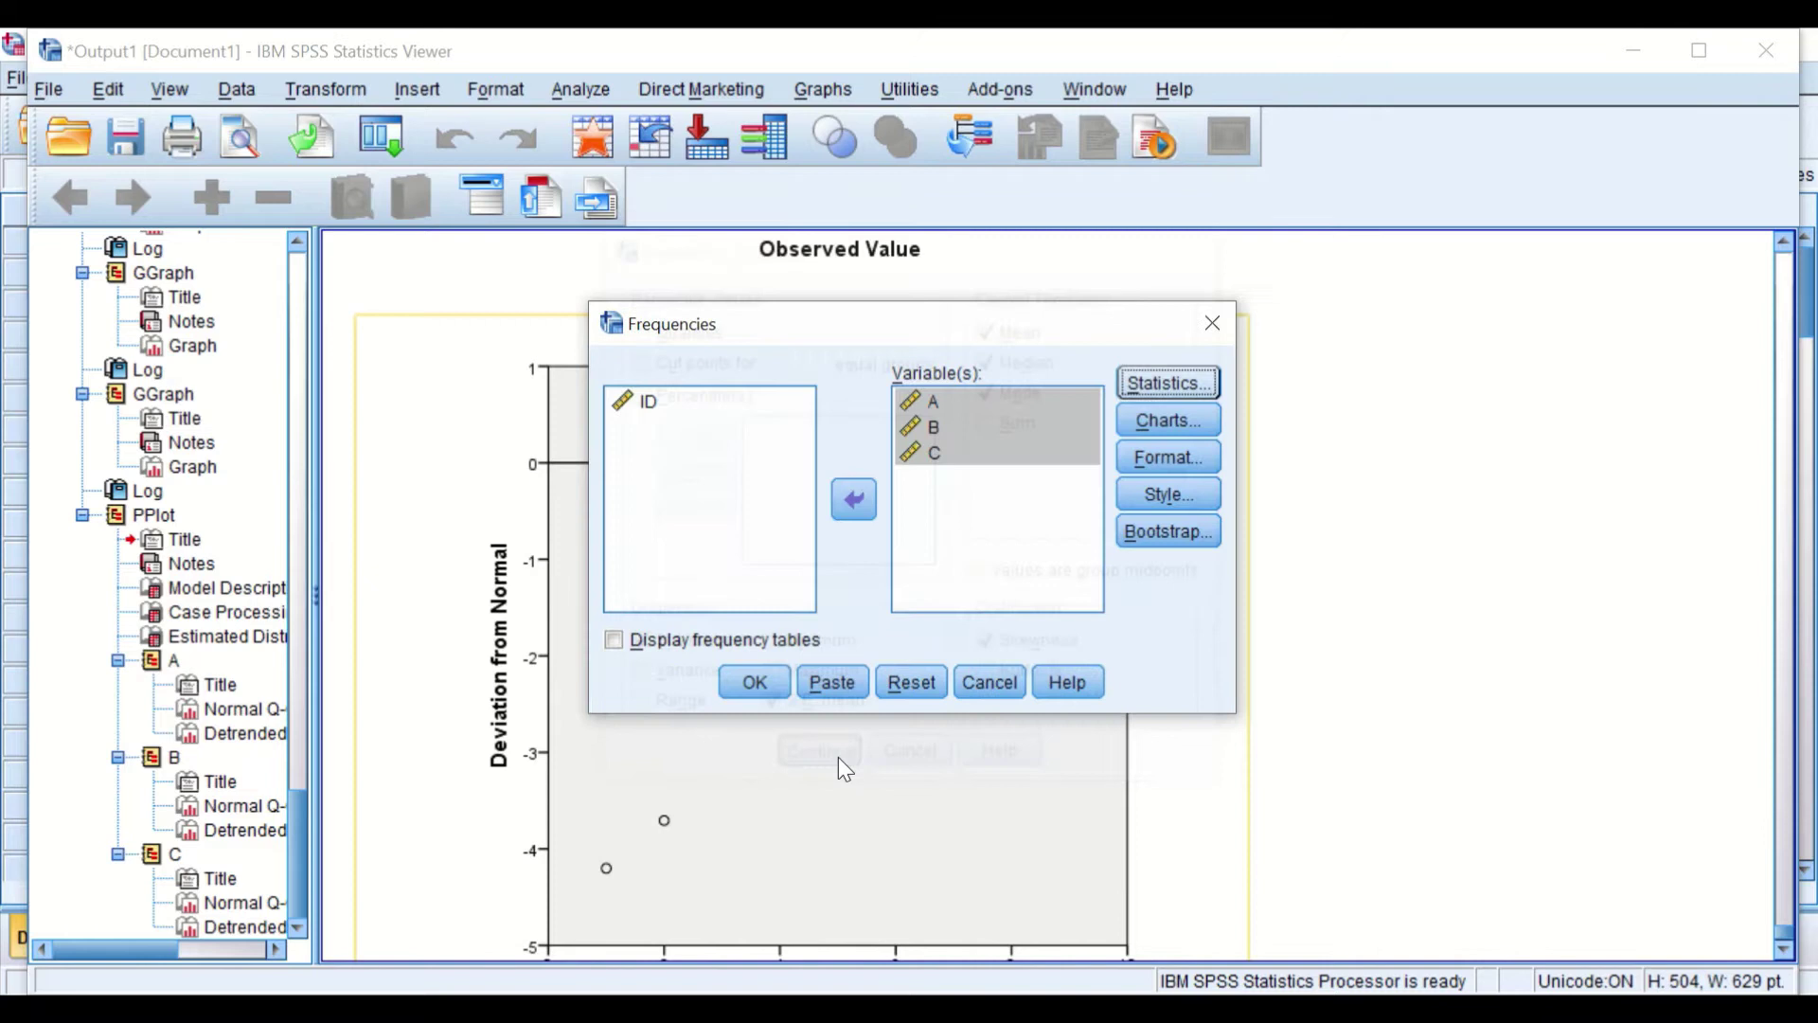
Set the Frequencies charts to histograms with the normal curve shown
{"action": "left_click", "coordinate": [1174, 434]}
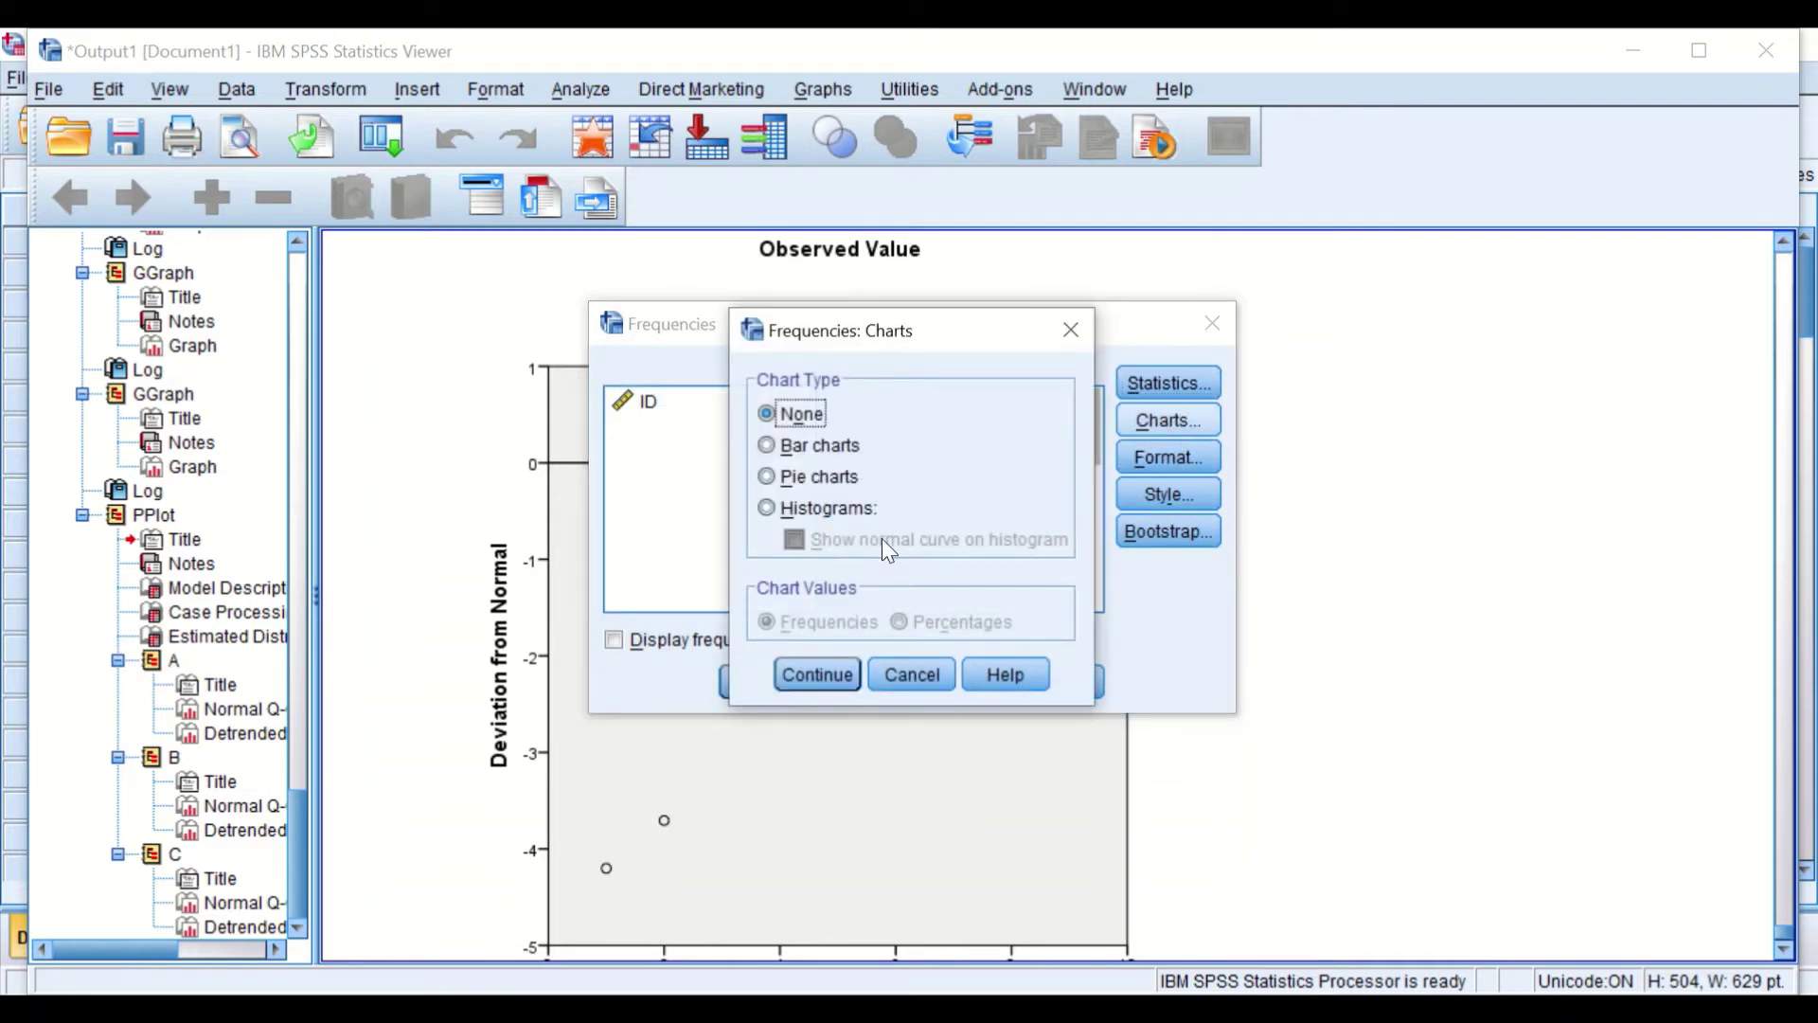
{"action": "left_click", "coordinate": [768, 509]}
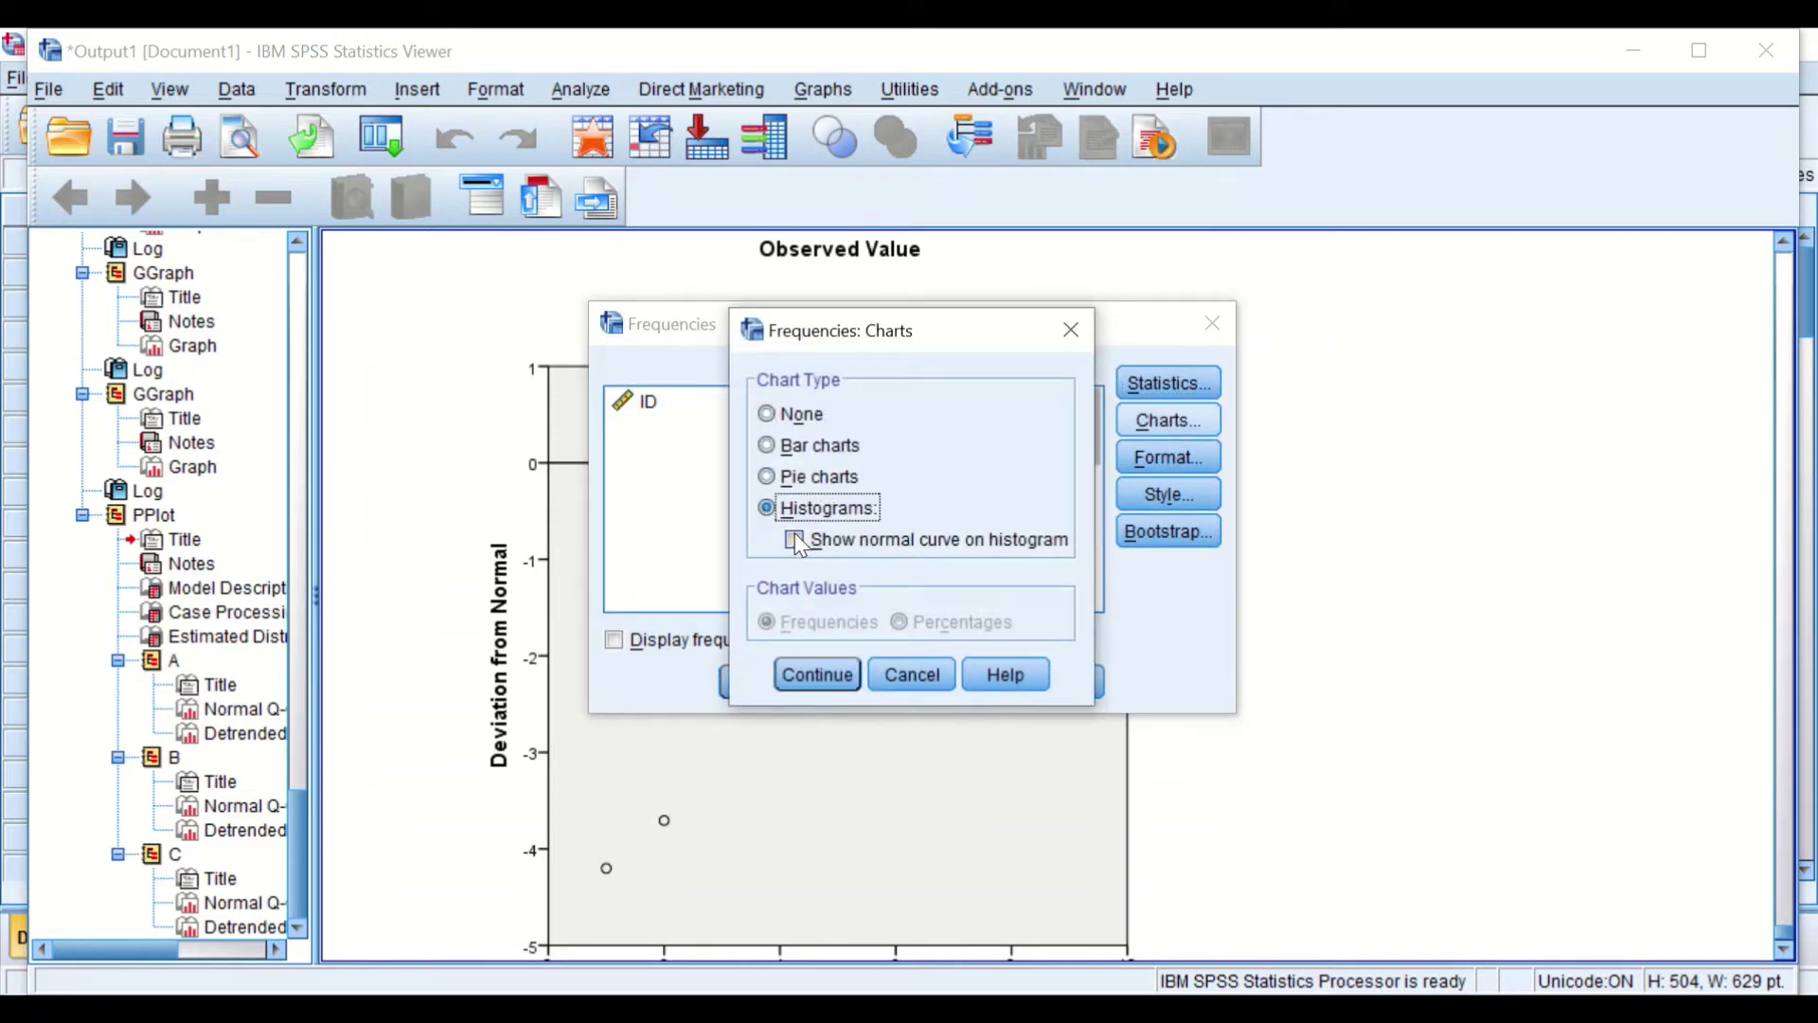
{"action": "left_click", "coordinate": [797, 541]}
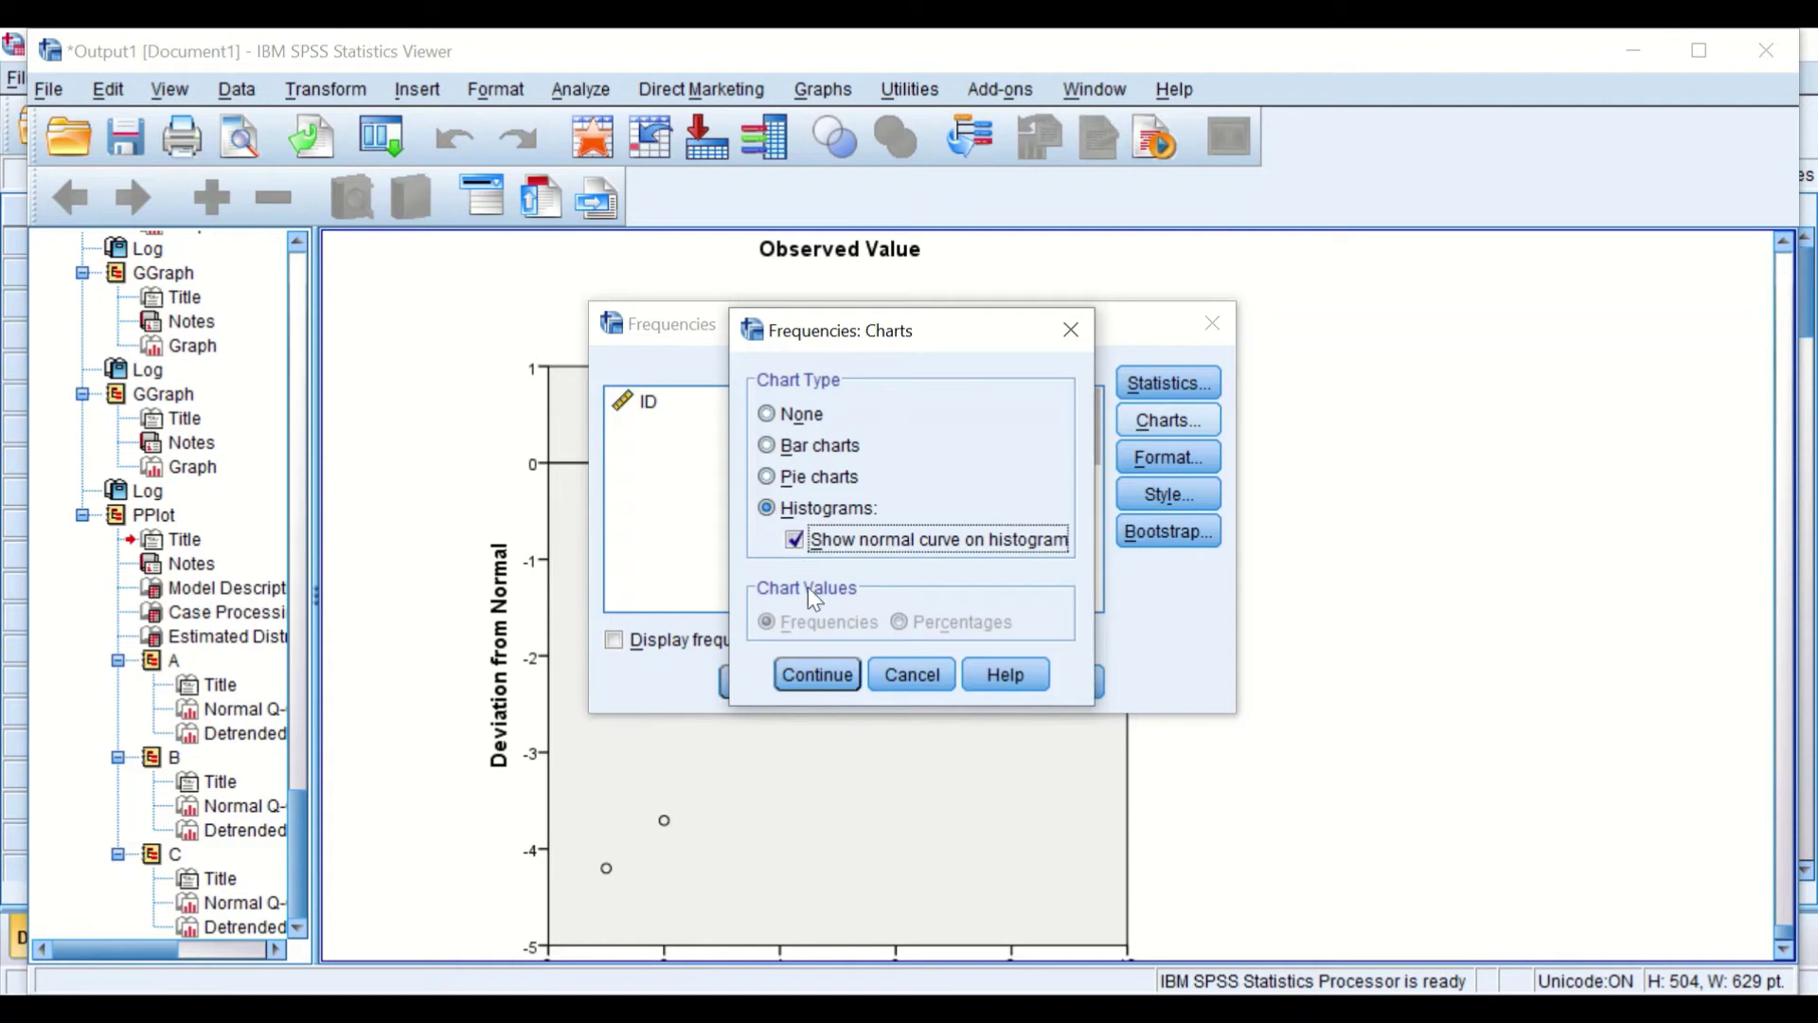
{"action": "left_click", "coordinate": [809, 674]}
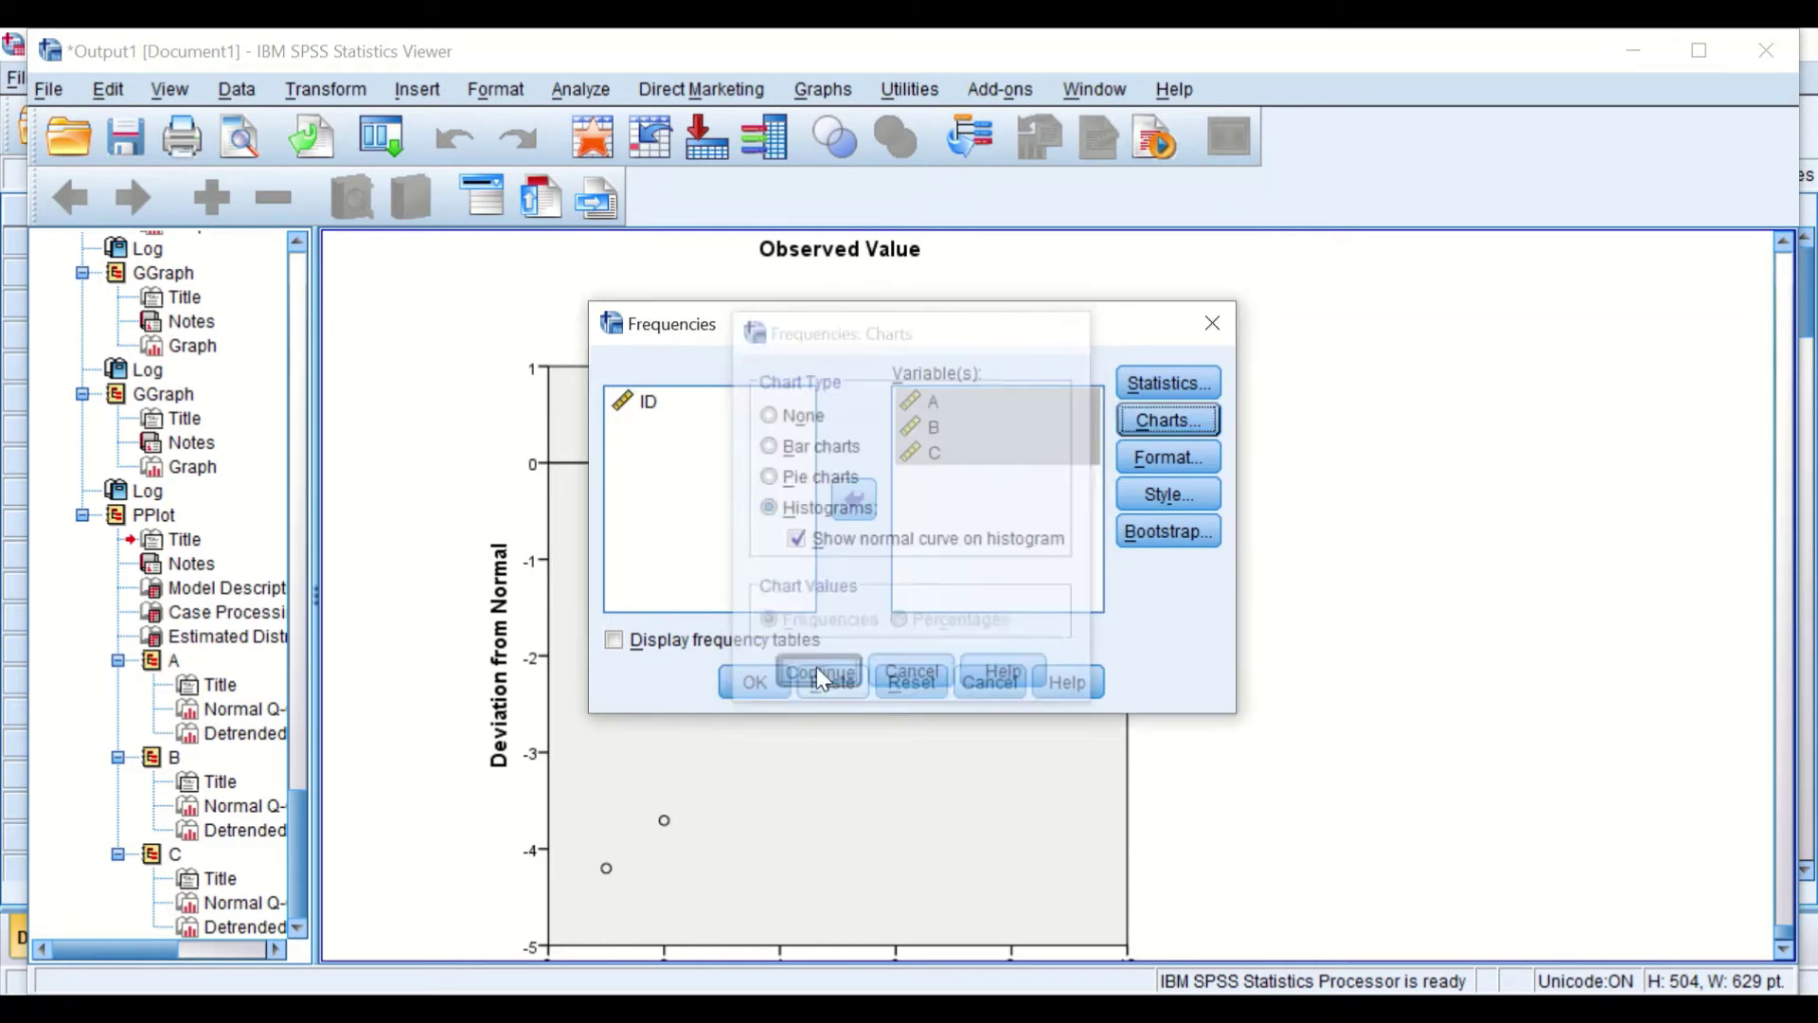
Keep the default format with ascending values and compared variables, leave the style unchanged, and run the Frequencies procedure
{"action": "left_click", "coordinate": [1157, 462]}
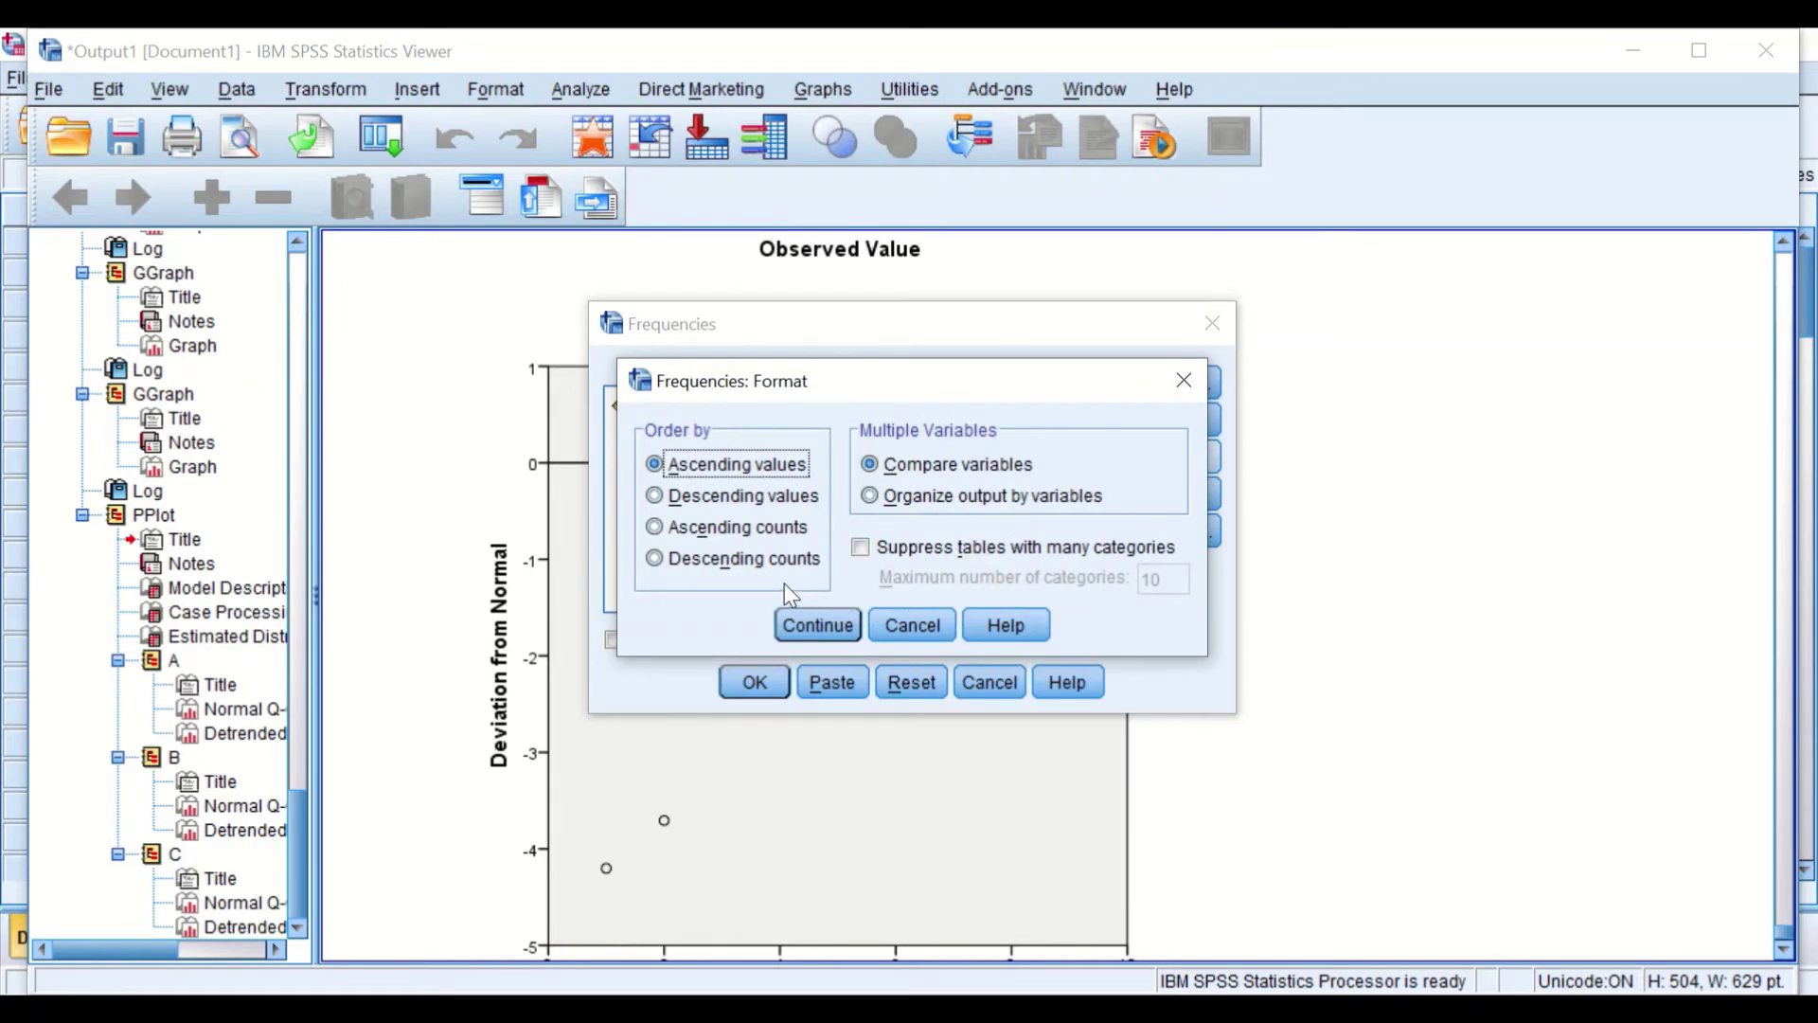
{"action": "left_click", "coordinate": [816, 625]}
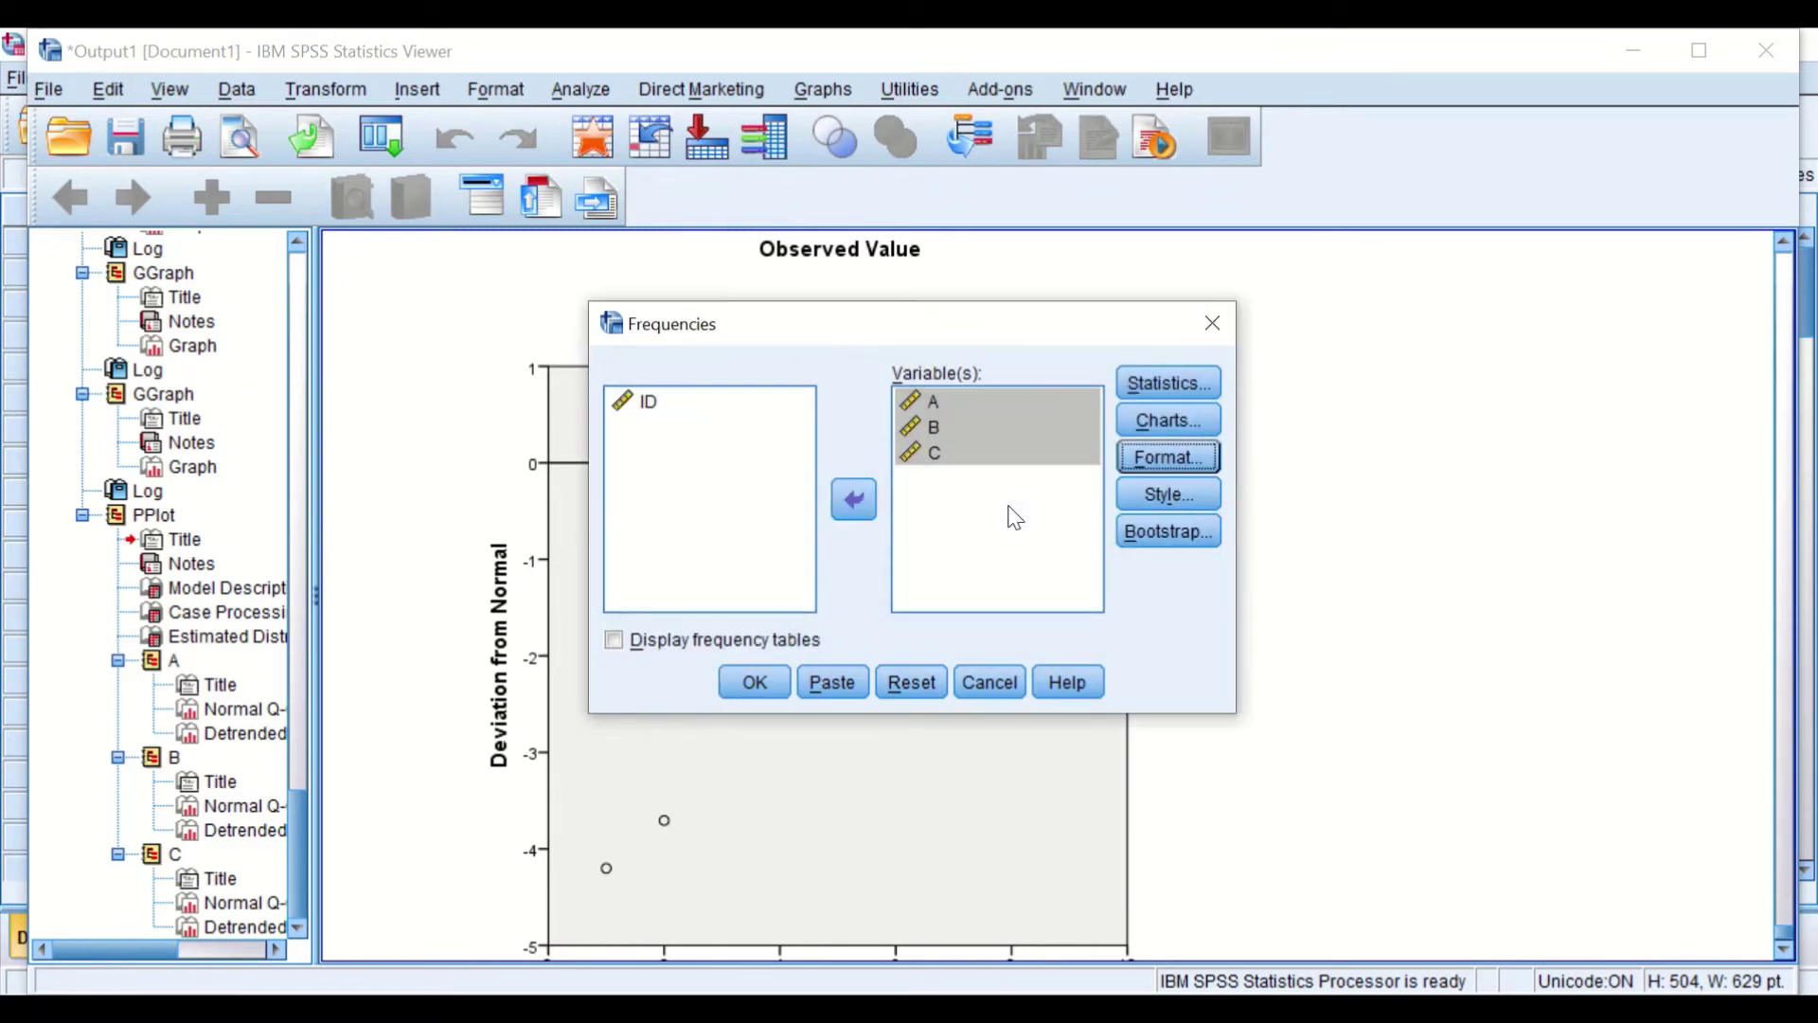
{"action": "left_click", "coordinate": [1186, 505]}
{"action": "left_click", "coordinate": [911, 764]}
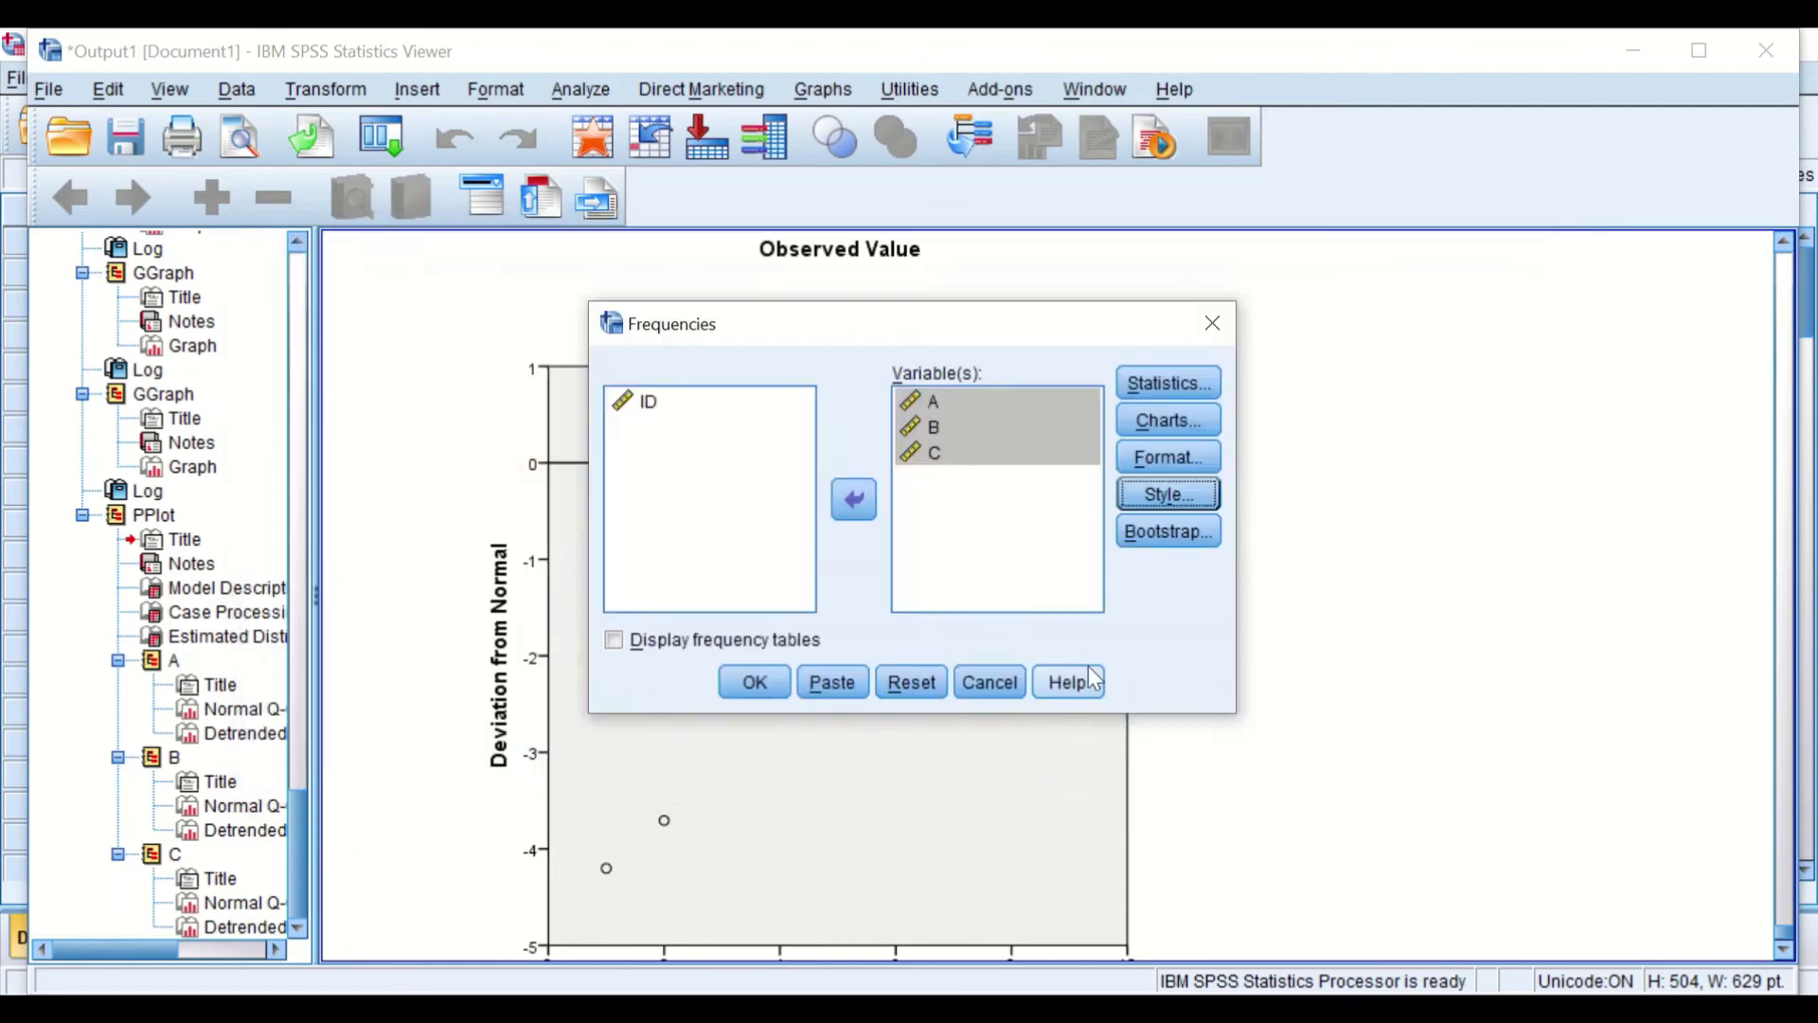
{"action": "left_click", "coordinate": [784, 675]}
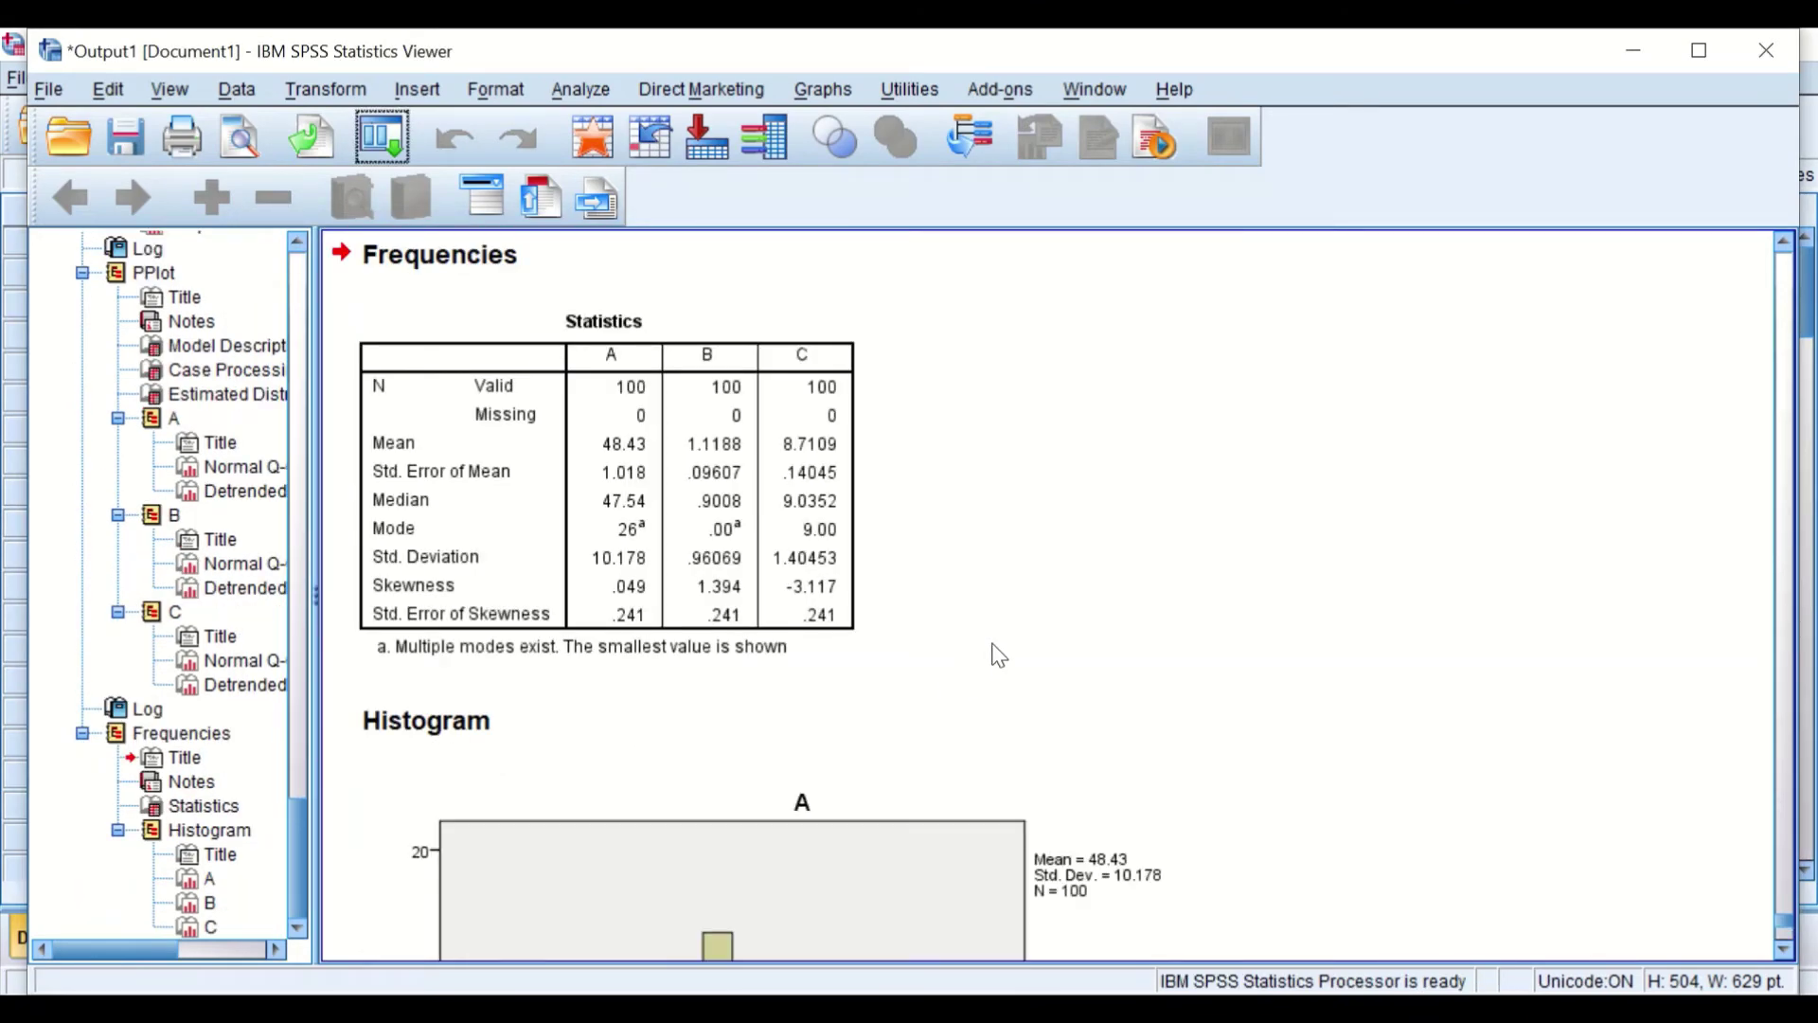
Examine the Statistics table, comparing mean, median, mode and skewness with its standard error for A, B and C
{"action": "scroll", "coordinate": [997, 653], "scroll_direction": "down", "scroll_amount": 3}
{"action": "scroll", "coordinate": [994, 649], "scroll_direction": "up", "scroll_amount": 5}
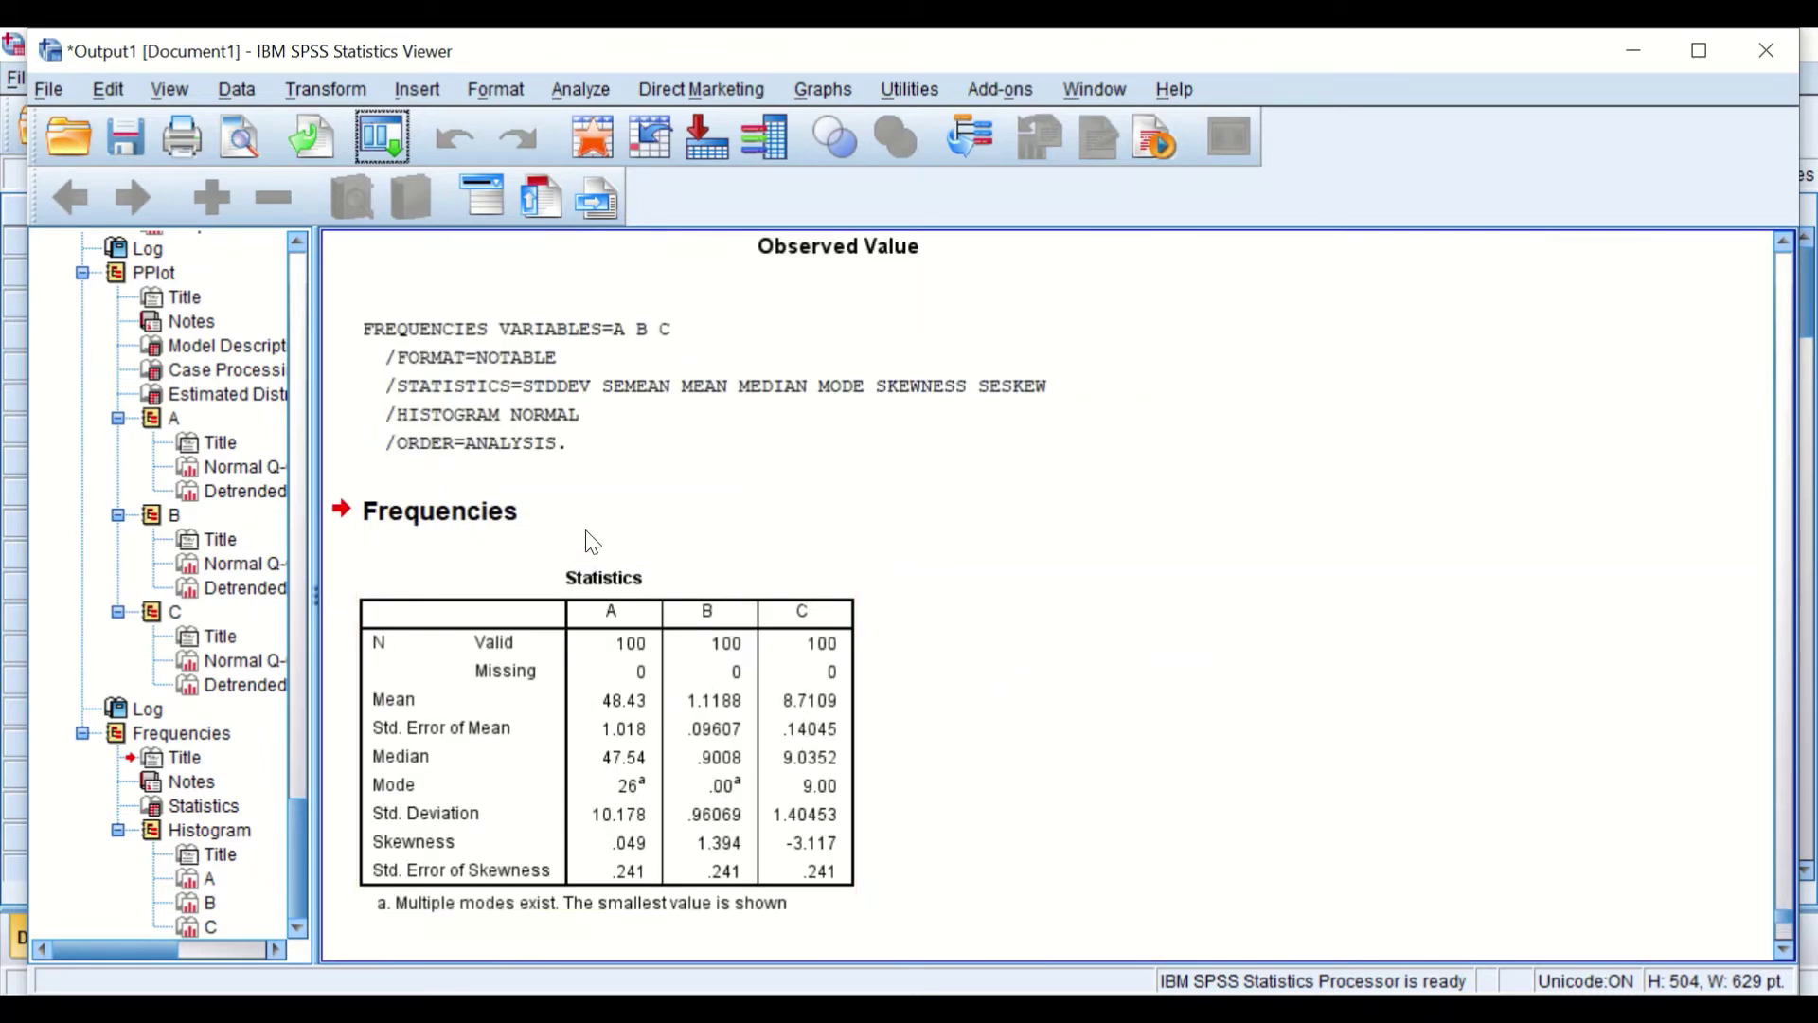
{"action": "left_click", "coordinate": [778, 639]}
{"action": "scroll", "coordinate": [769, 616], "scroll_direction": "down", "scroll_amount": 3}
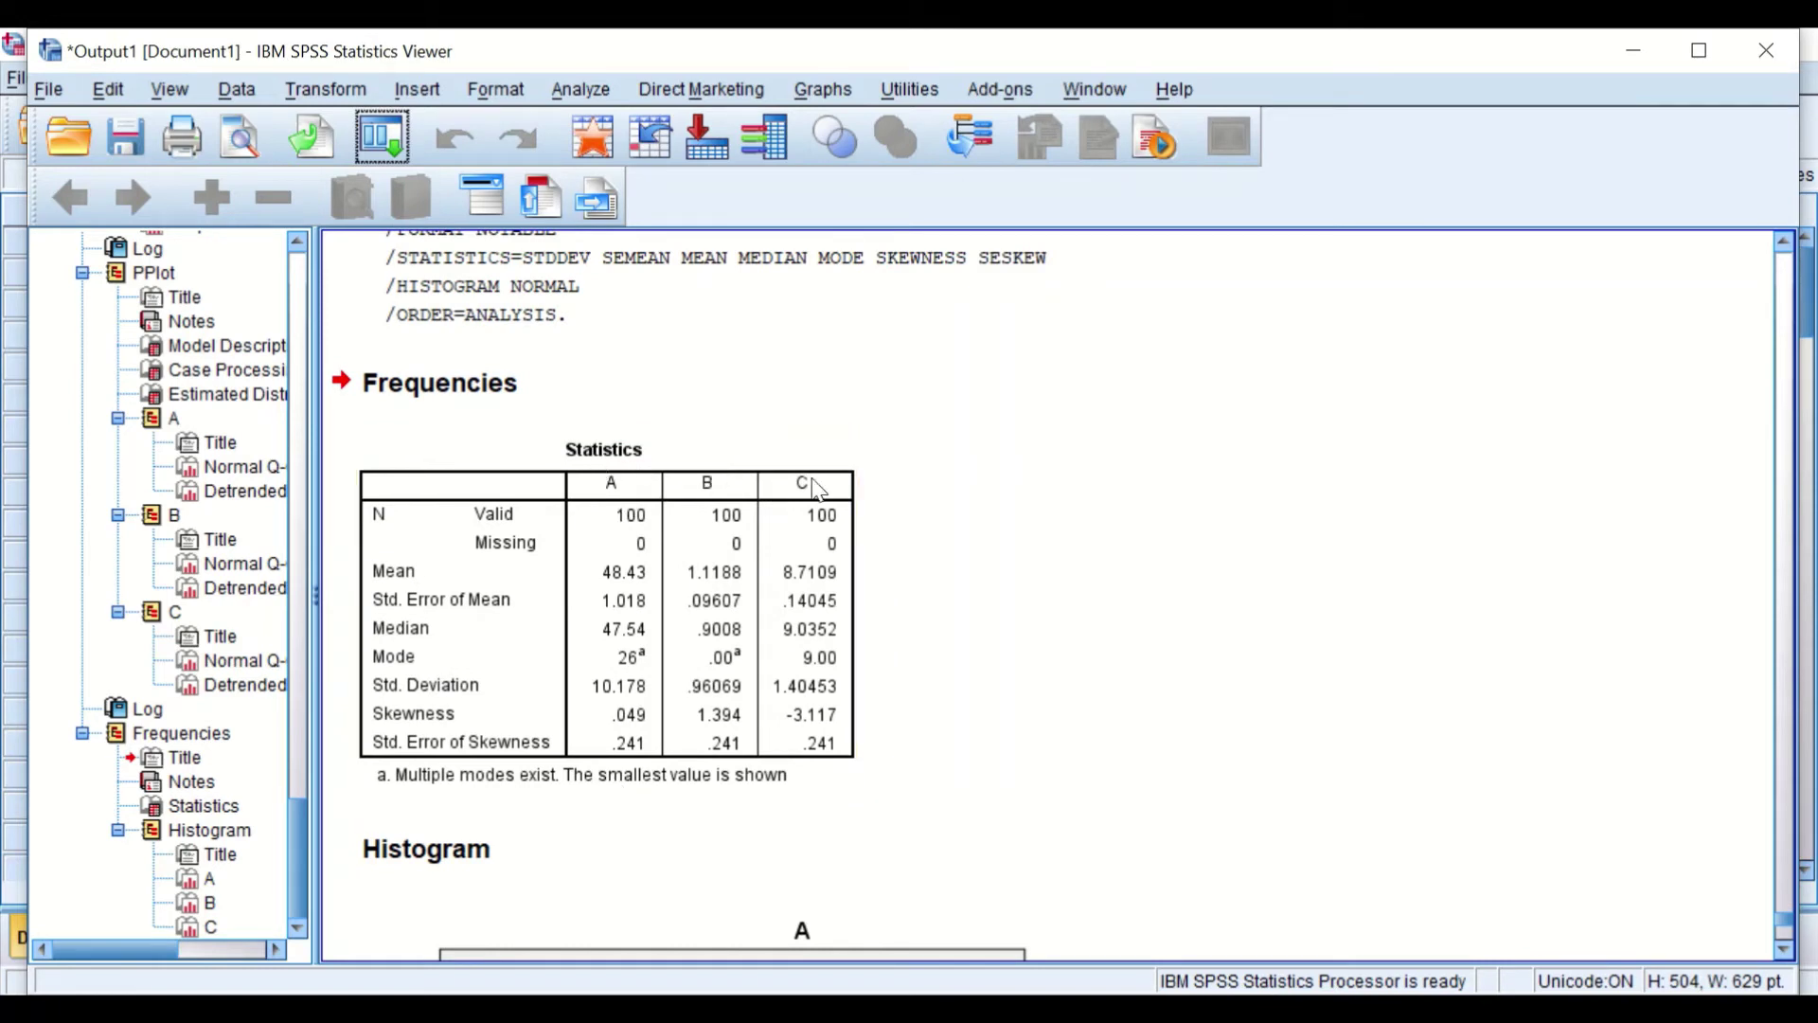
{"action": "left_click", "coordinate": [678, 417]}
{"action": "left_click", "coordinate": [650, 436]}
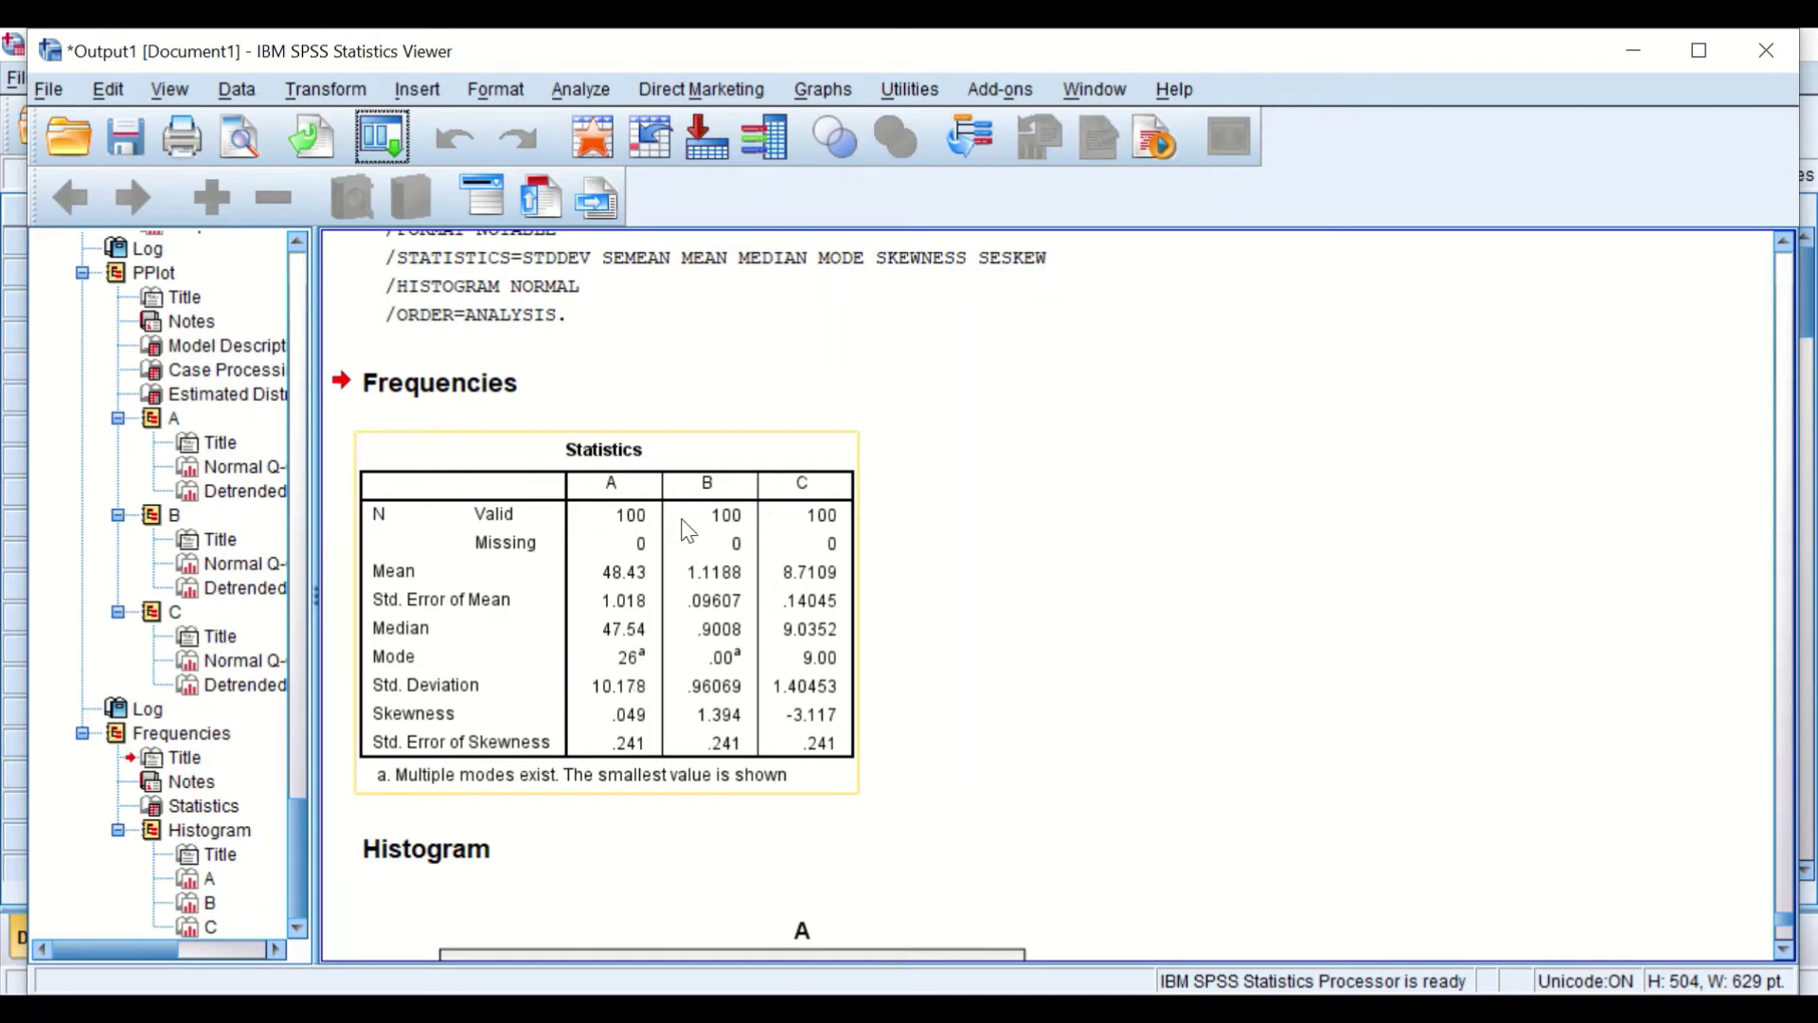
{"action": "left_click", "coordinate": [945, 603]}
{"action": "left_click", "coordinate": [648, 664]}
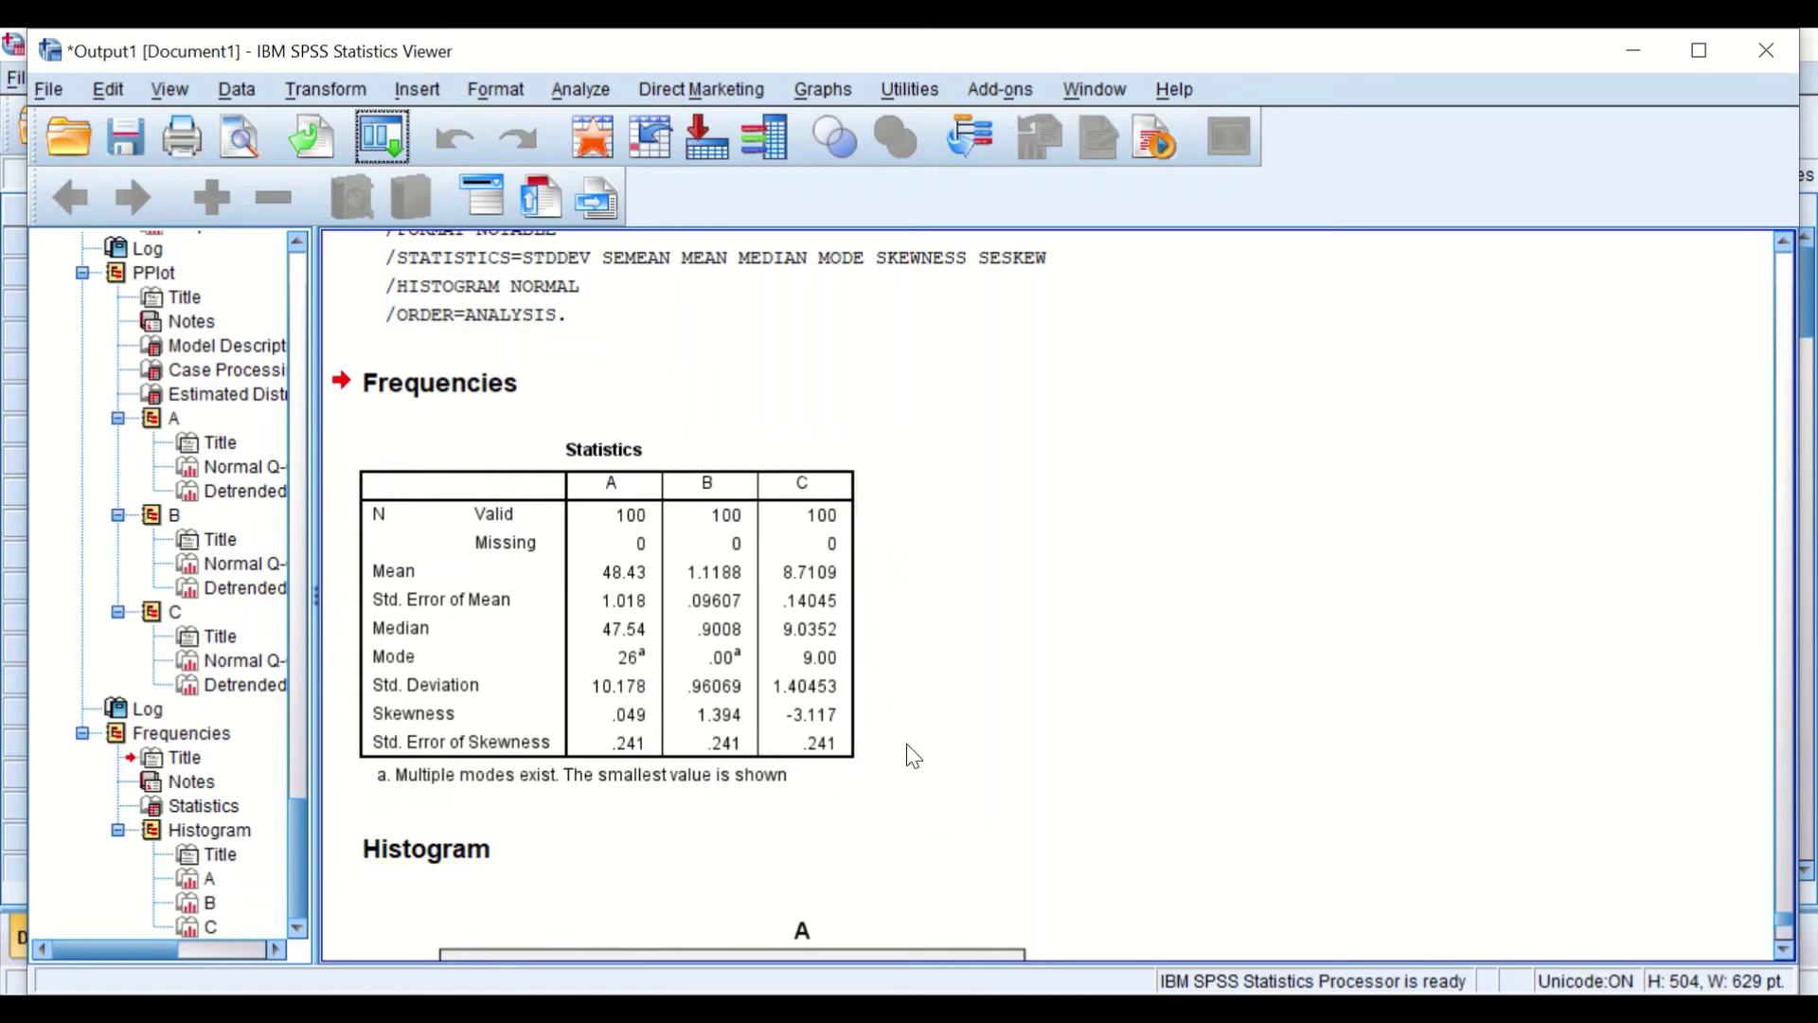
Examine the histograms of A, B and C against their normal curves in the Frequencies output
{"action": "scroll", "coordinate": [947, 765], "scroll_direction": "down", "scroll_amount": 3}
{"action": "scroll", "coordinate": [979, 746], "scroll_direction": "up", "scroll_amount": 6}
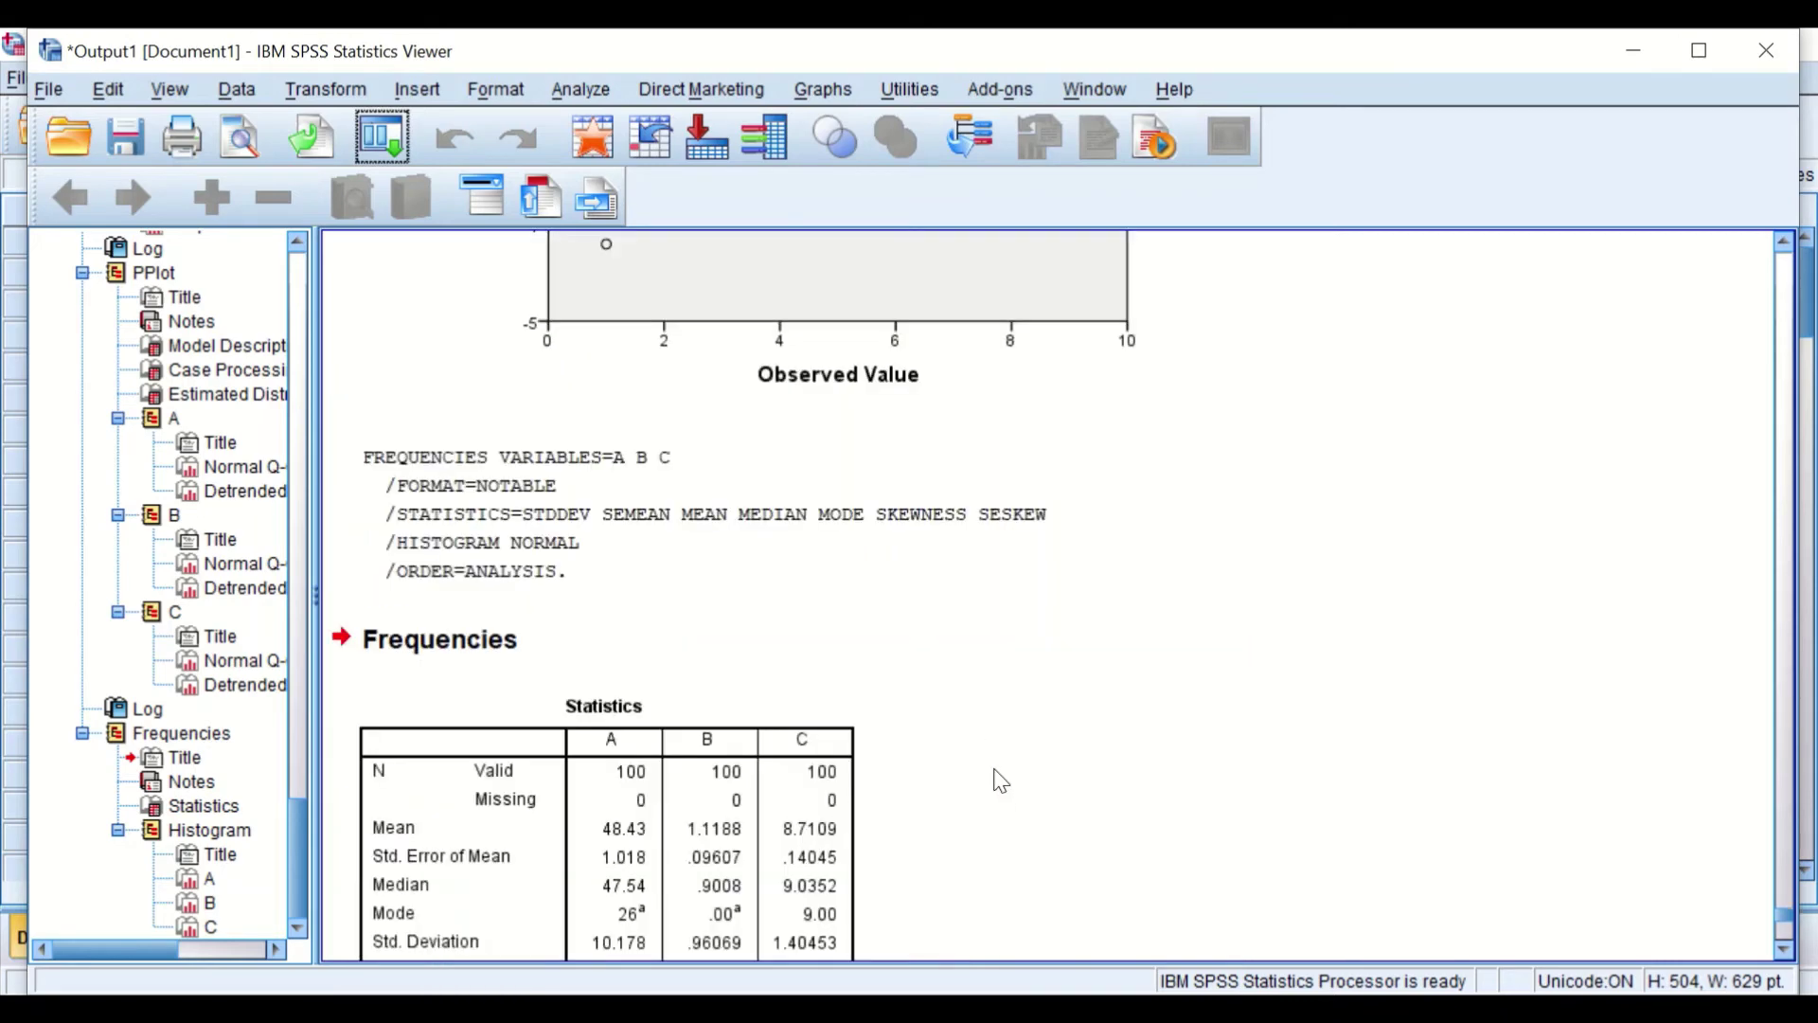
{"action": "scroll", "coordinate": [994, 769], "scroll_direction": "down", "scroll_amount": 6}
{"action": "scroll", "coordinate": [659, 525], "scroll_direction": "down", "scroll_amount": 4}
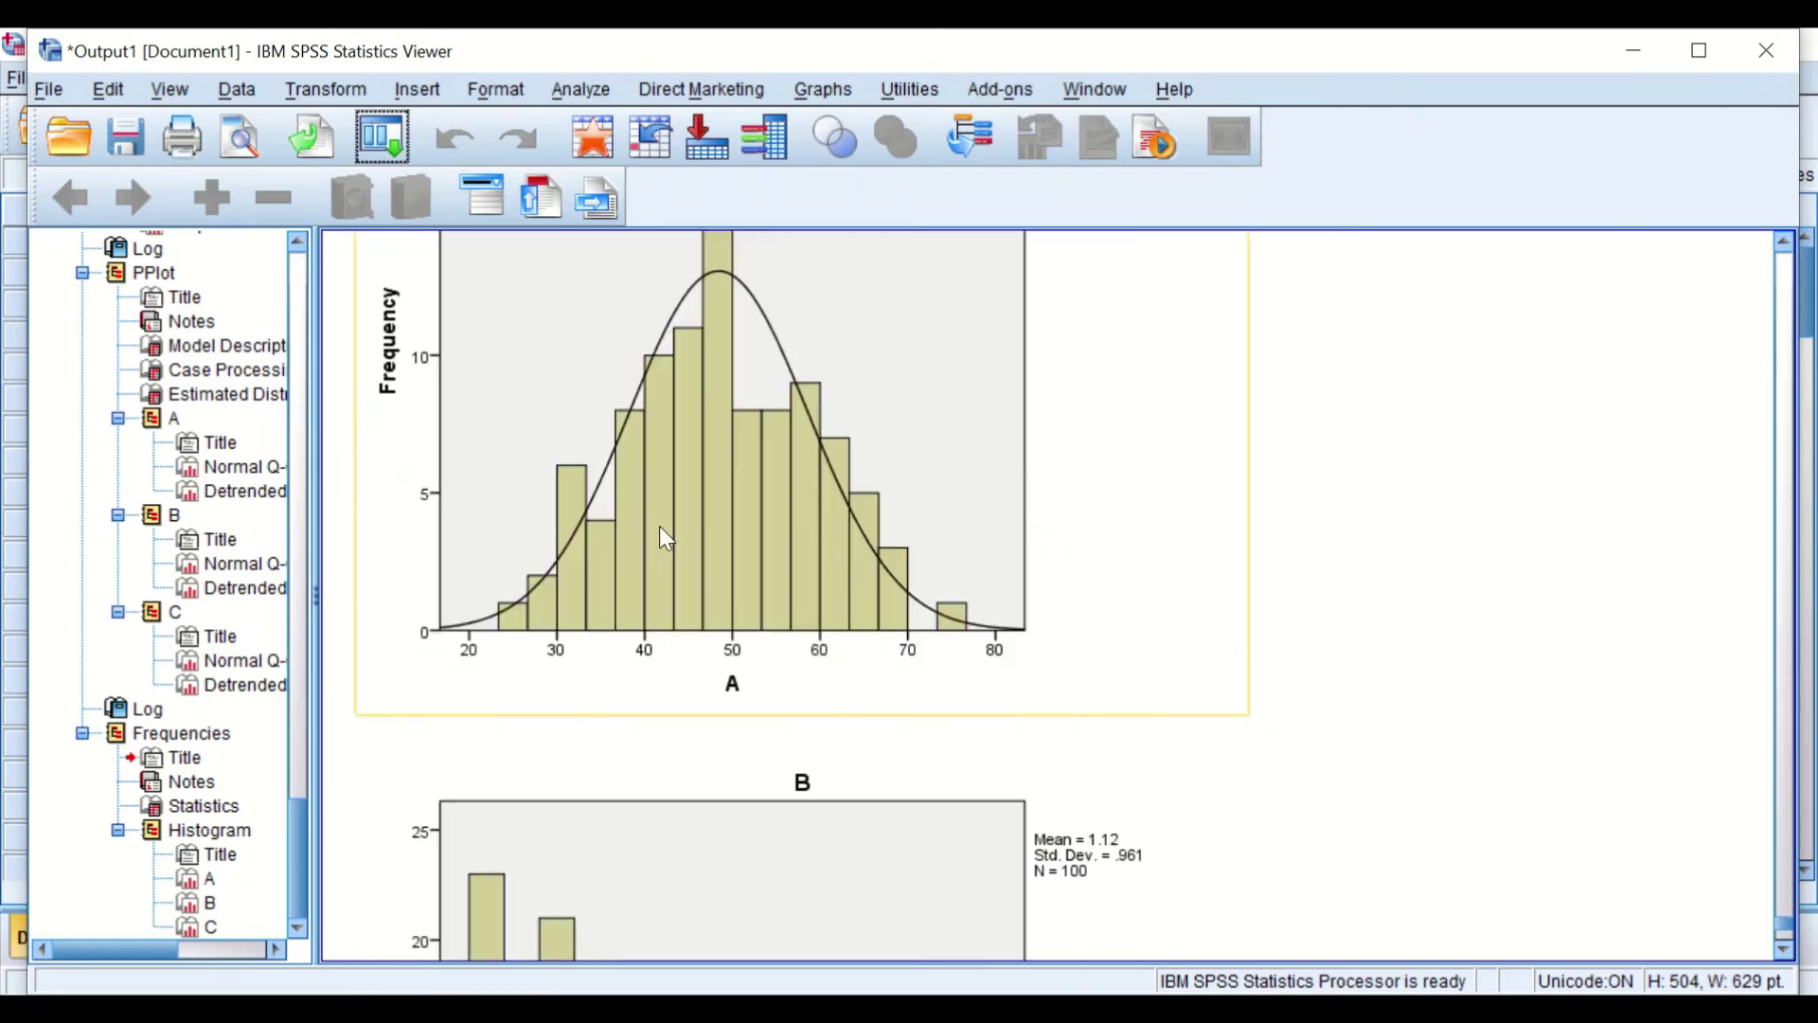
{"action": "scroll", "coordinate": [738, 554], "scroll_direction": "up", "scroll_amount": 5}
{"action": "scroll", "coordinate": [805, 568], "scroll_direction": "down", "scroll_amount": 3}
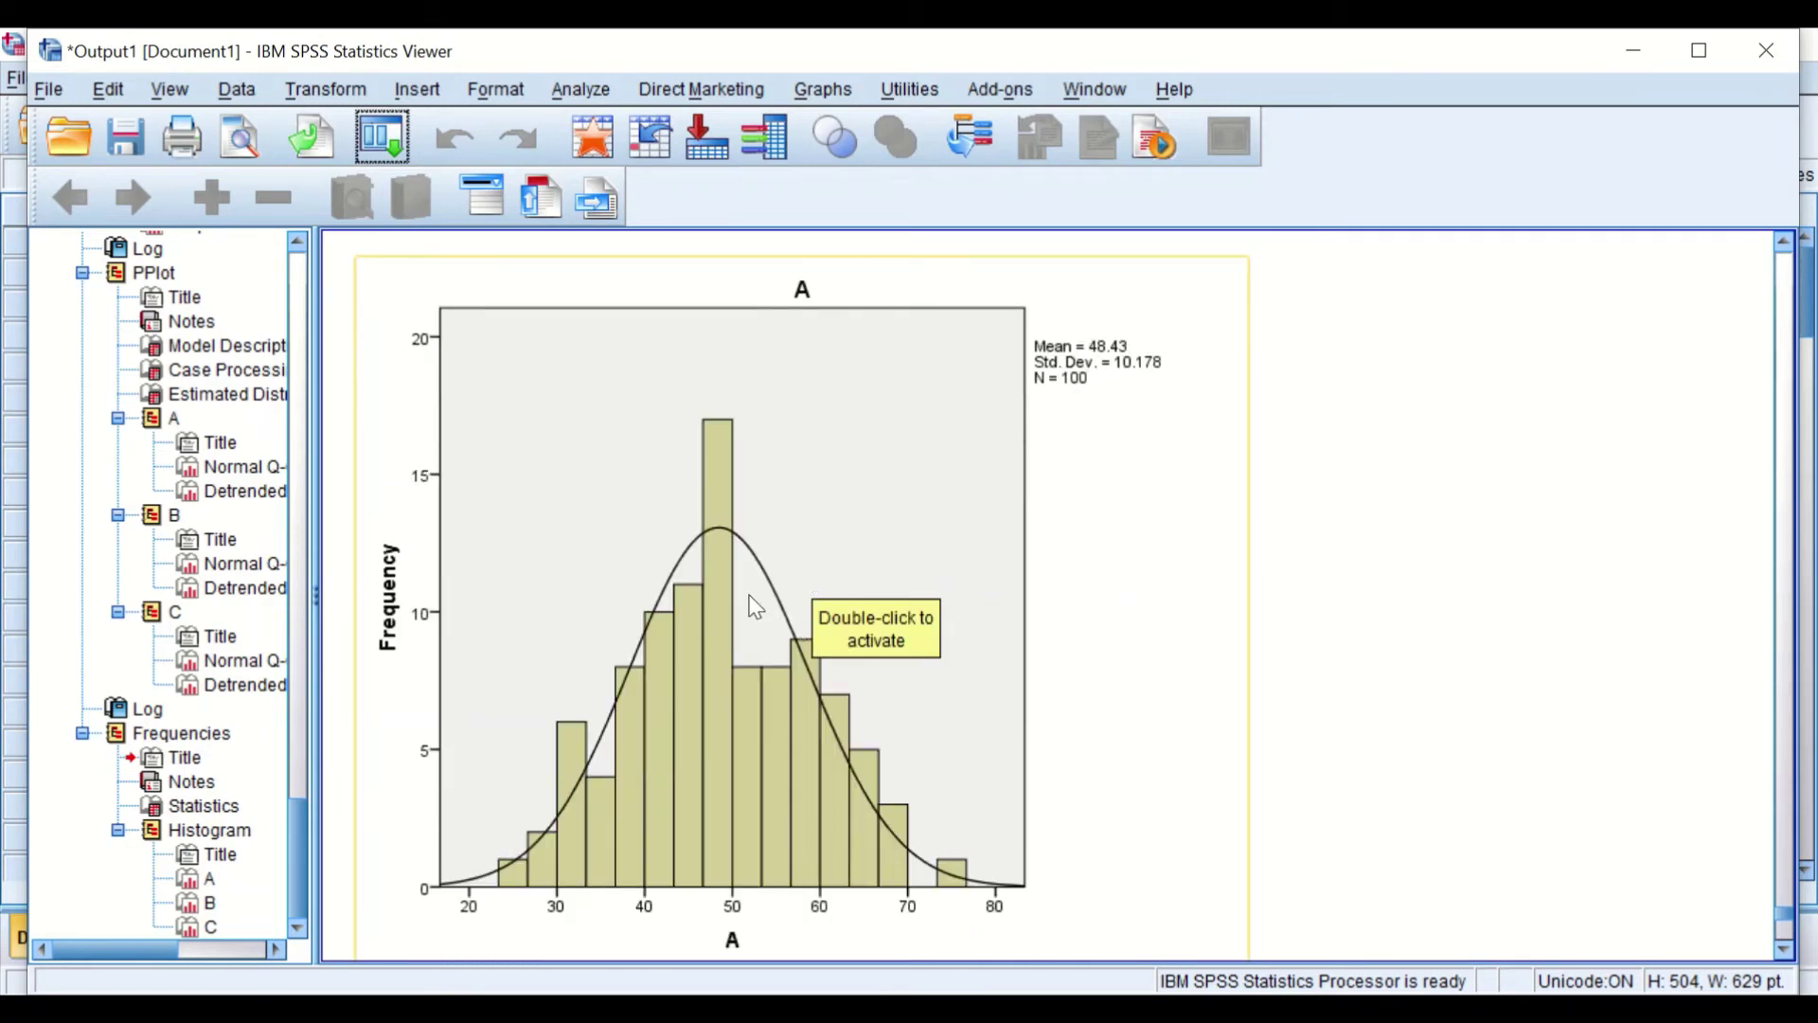
{"action": "scroll", "coordinate": [730, 571], "scroll_direction": "down", "scroll_amount": 3}
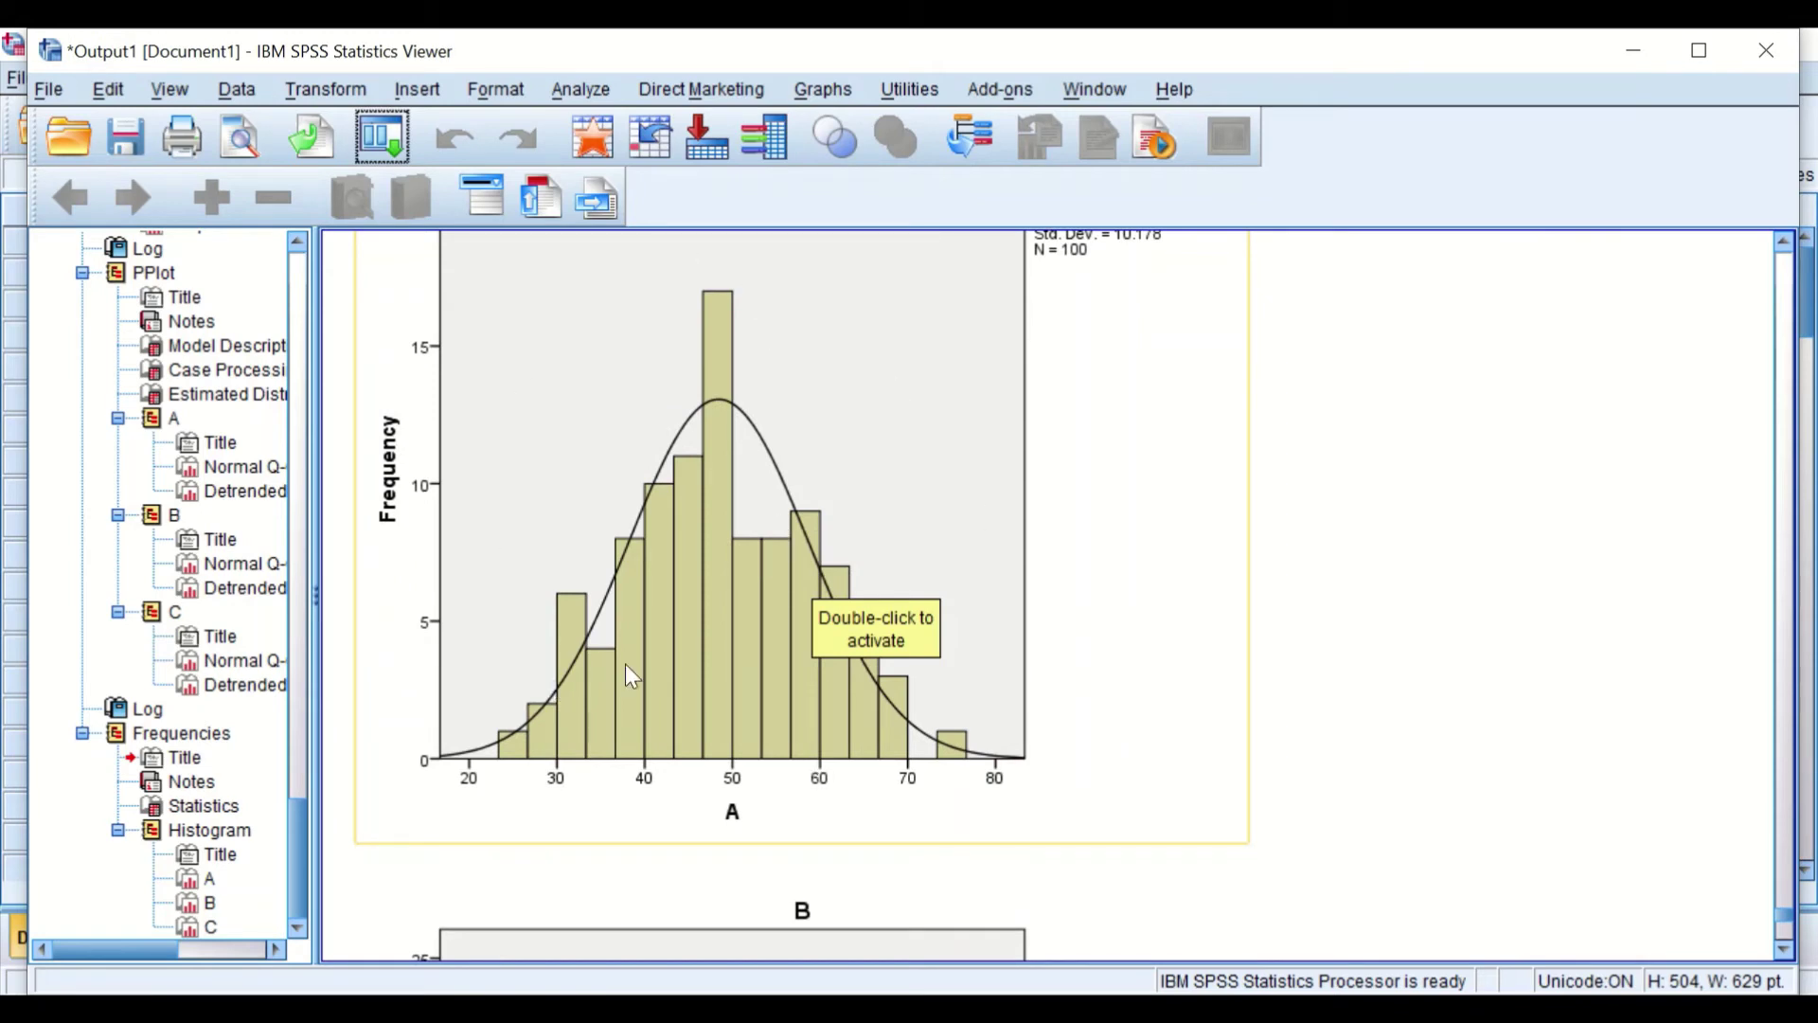
{"action": "scroll", "coordinate": [786, 492], "scroll_direction": "down", "scroll_amount": 10}
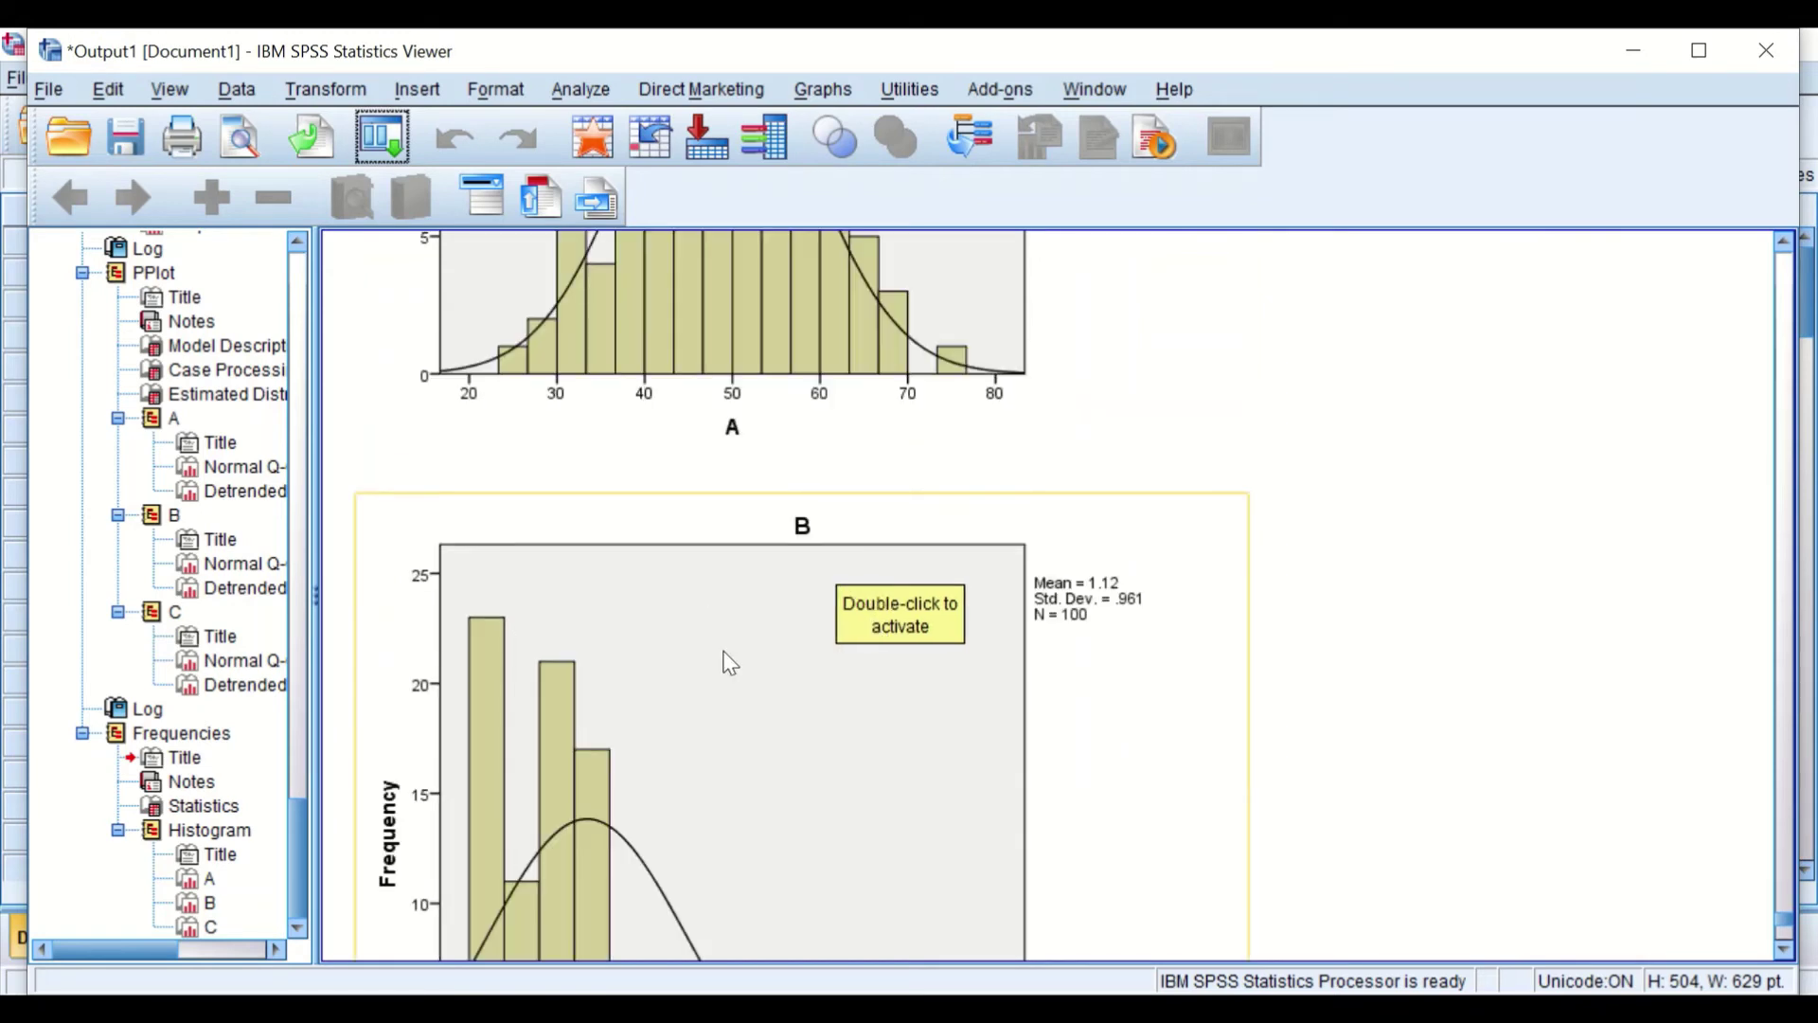
{"action": "scroll", "coordinate": [662, 658], "scroll_direction": "down", "scroll_amount": 8}
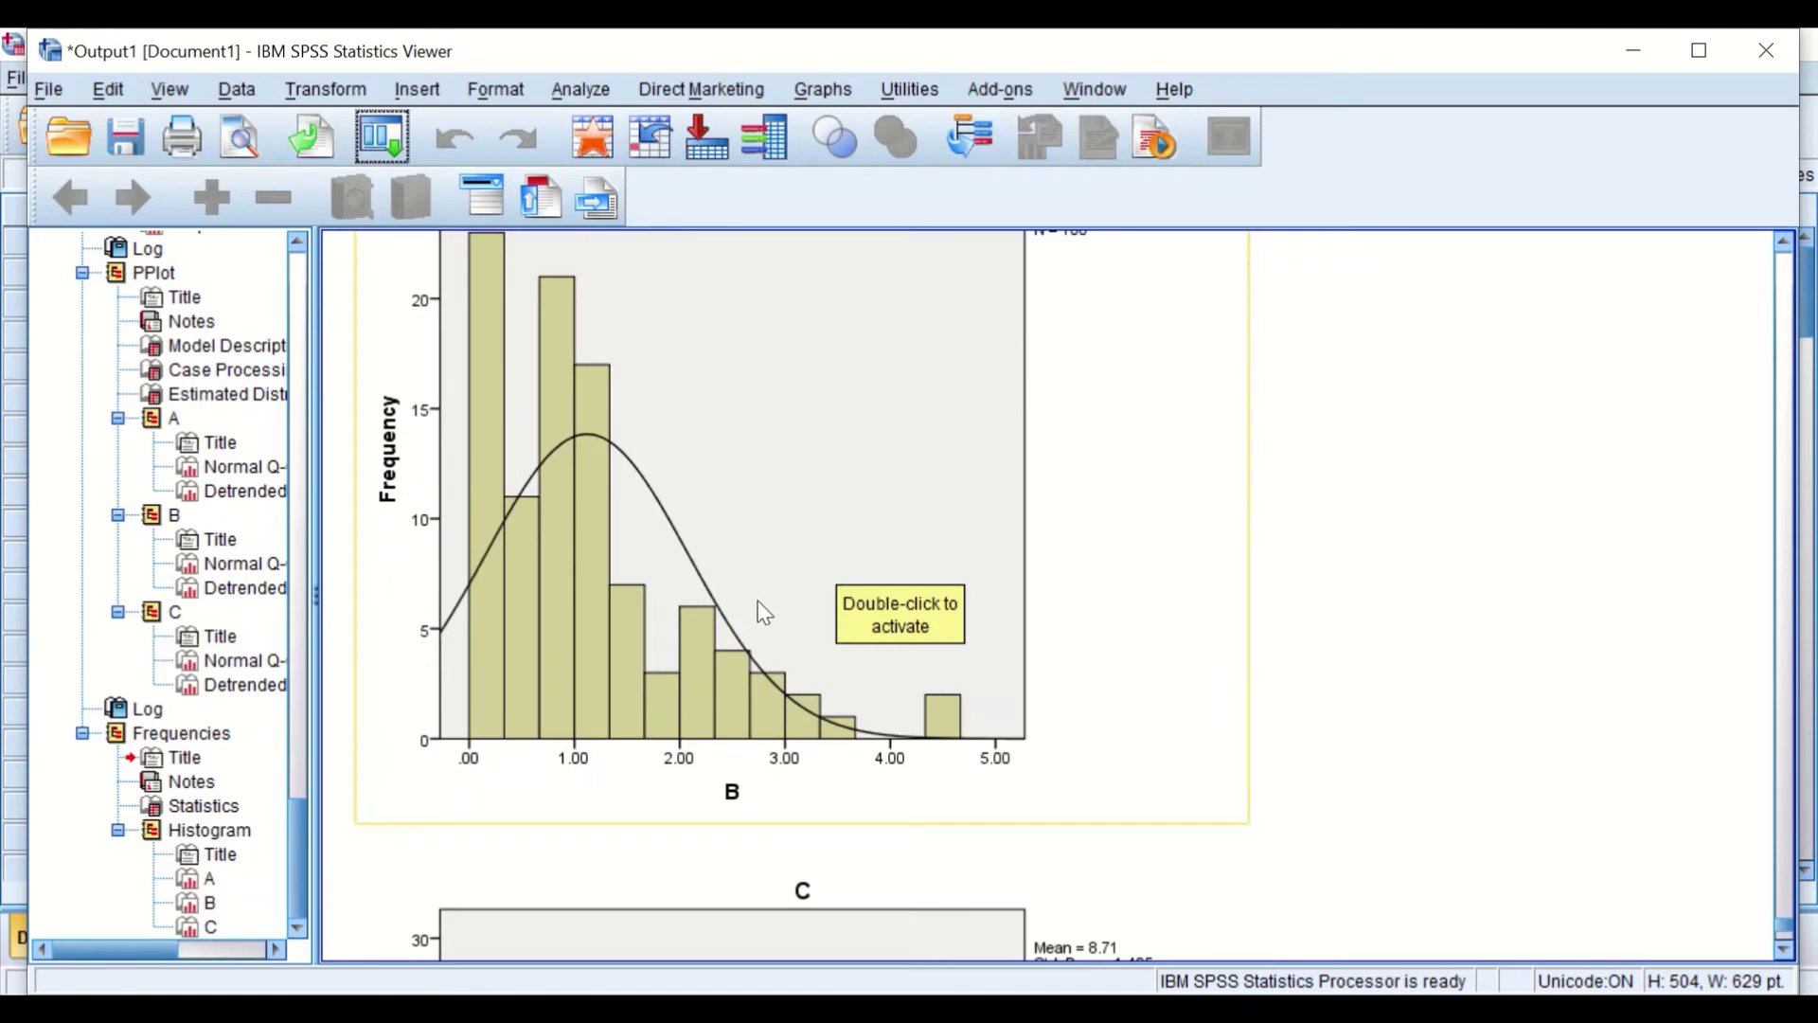
{"action": "scroll", "coordinate": [757, 625], "scroll_direction": "down", "scroll_amount": 15}
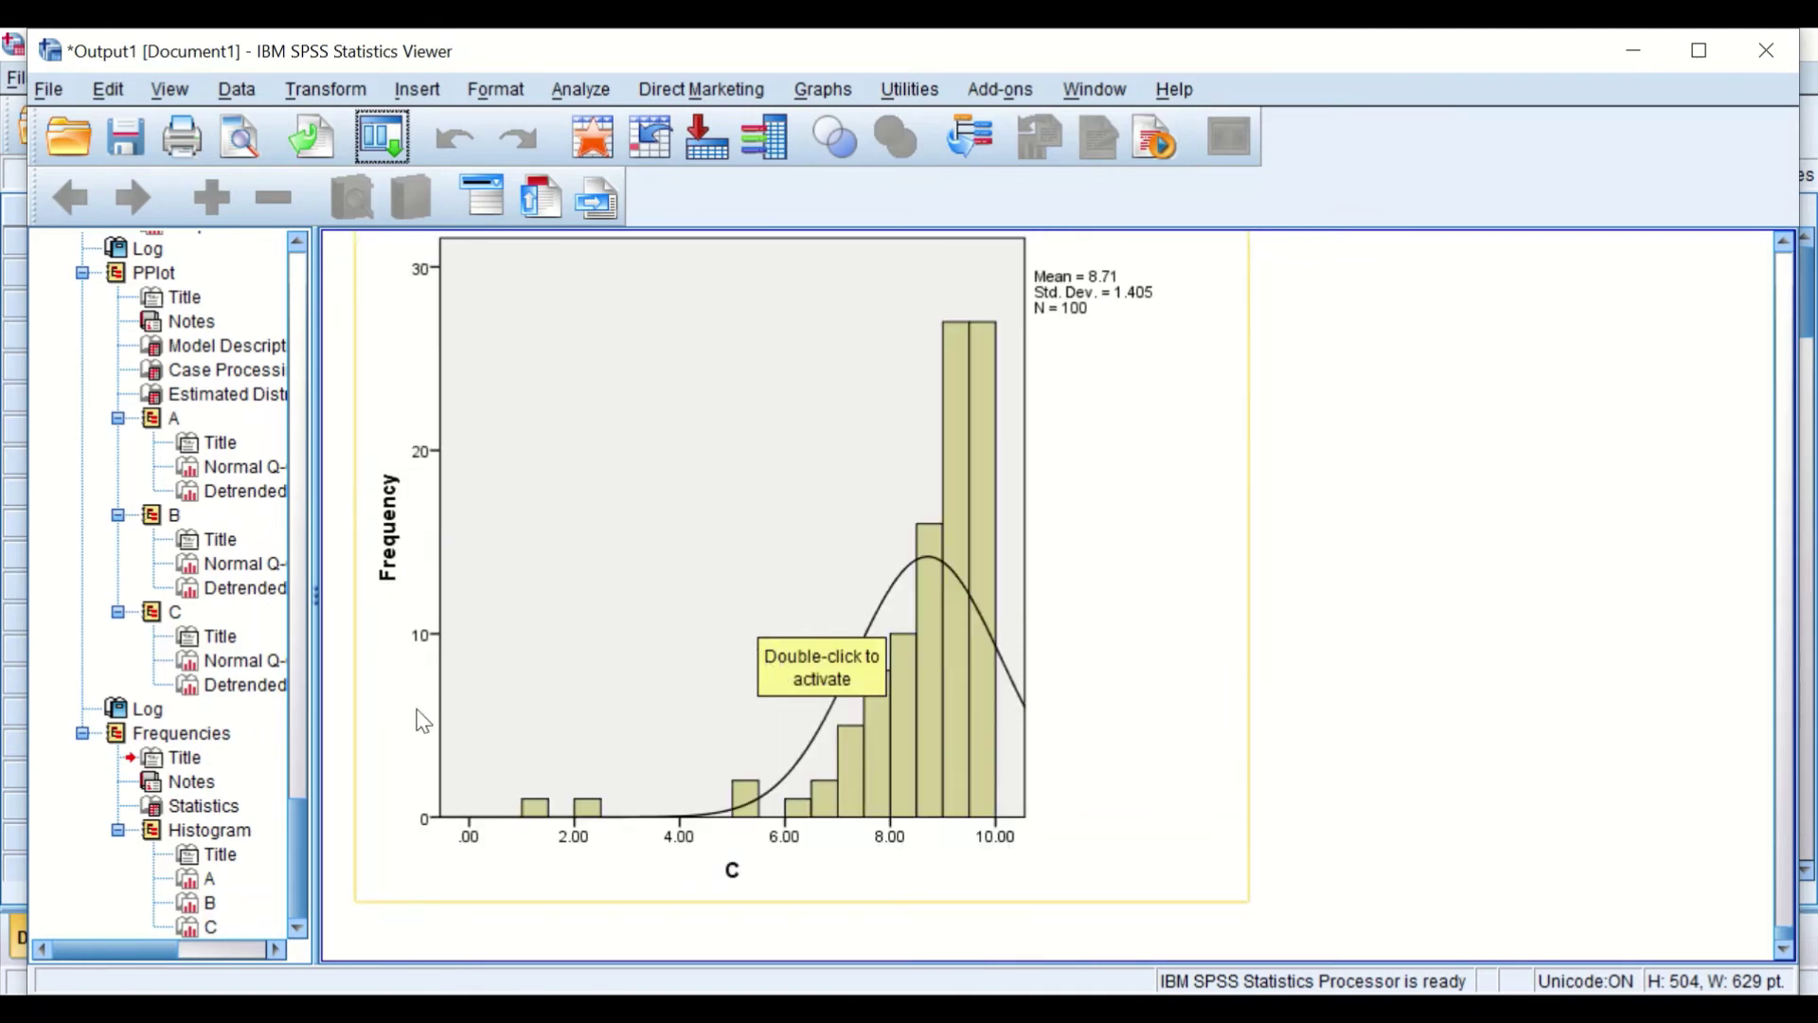
Start a Descriptives analysis from cleared settings with A, B and C as its variables
{"action": "scroll", "coordinate": [928, 688], "scroll_direction": "up", "scroll_amount": 3}
{"action": "scroll", "coordinate": [924, 681], "scroll_direction": "up", "scroll_amount": 20}
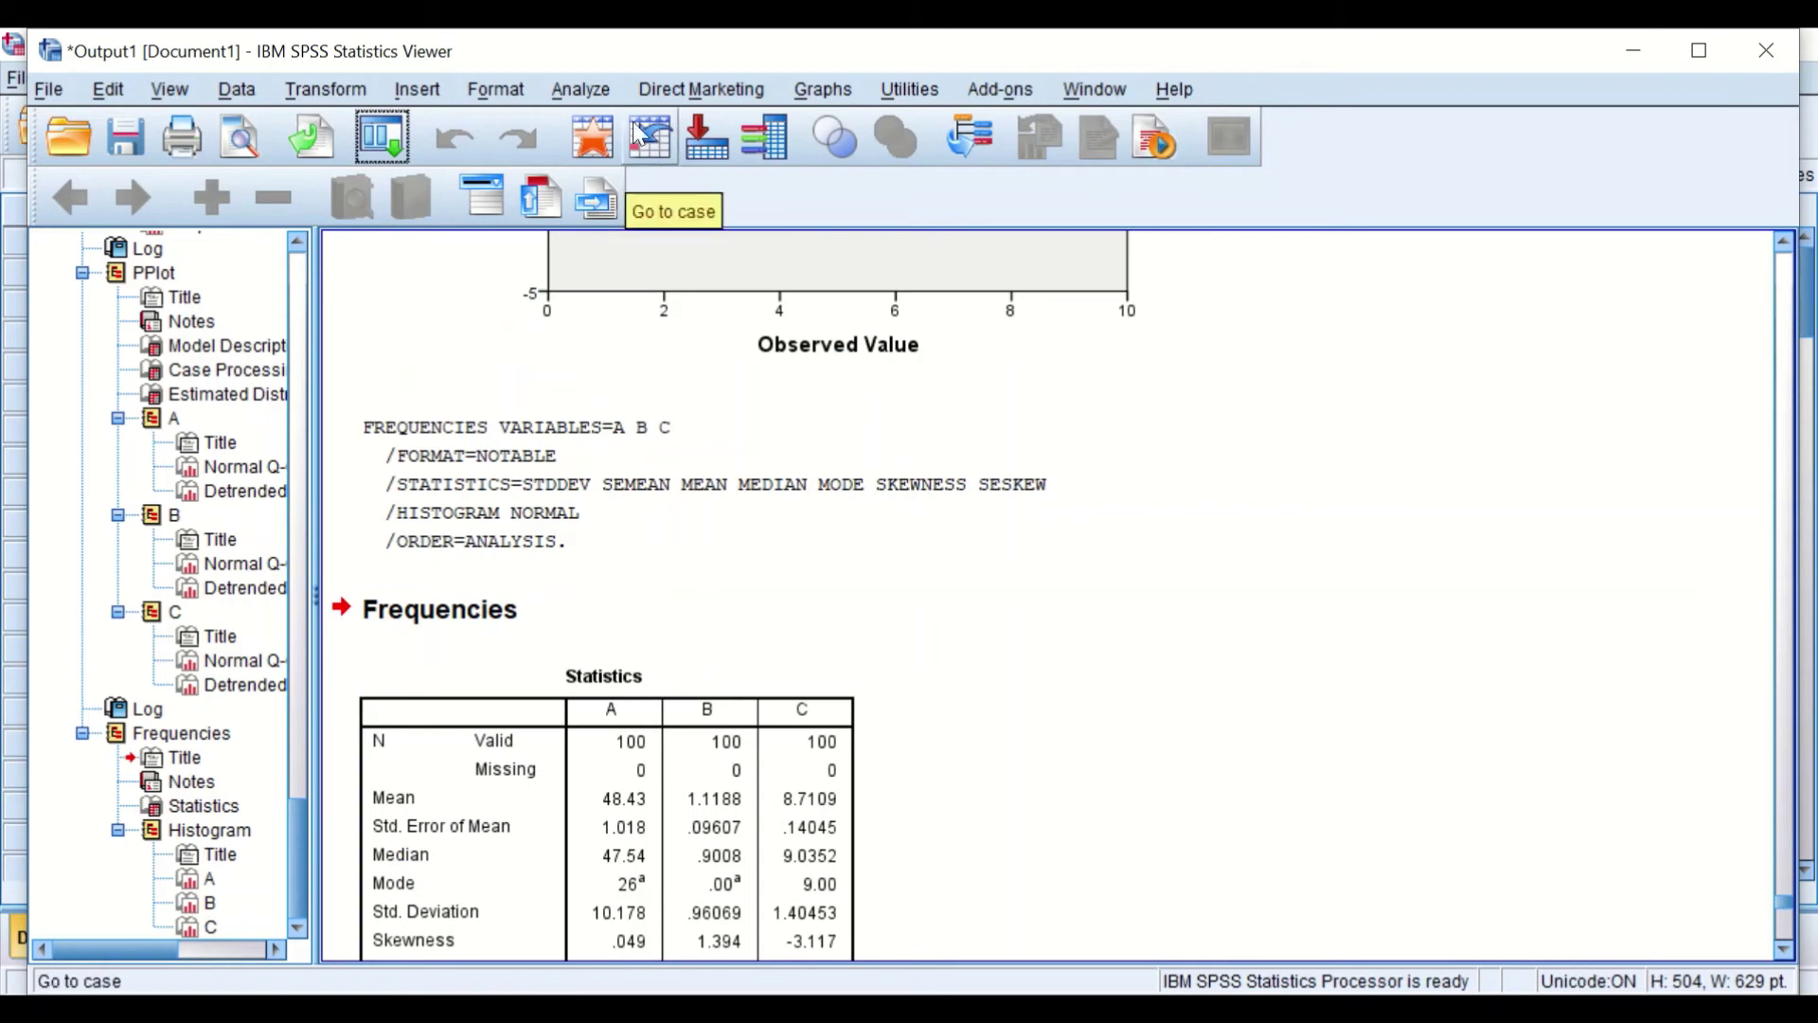
{"action": "left_click", "coordinate": [585, 84]}
{"action": "mouse_move", "coordinate": [629, 149]}
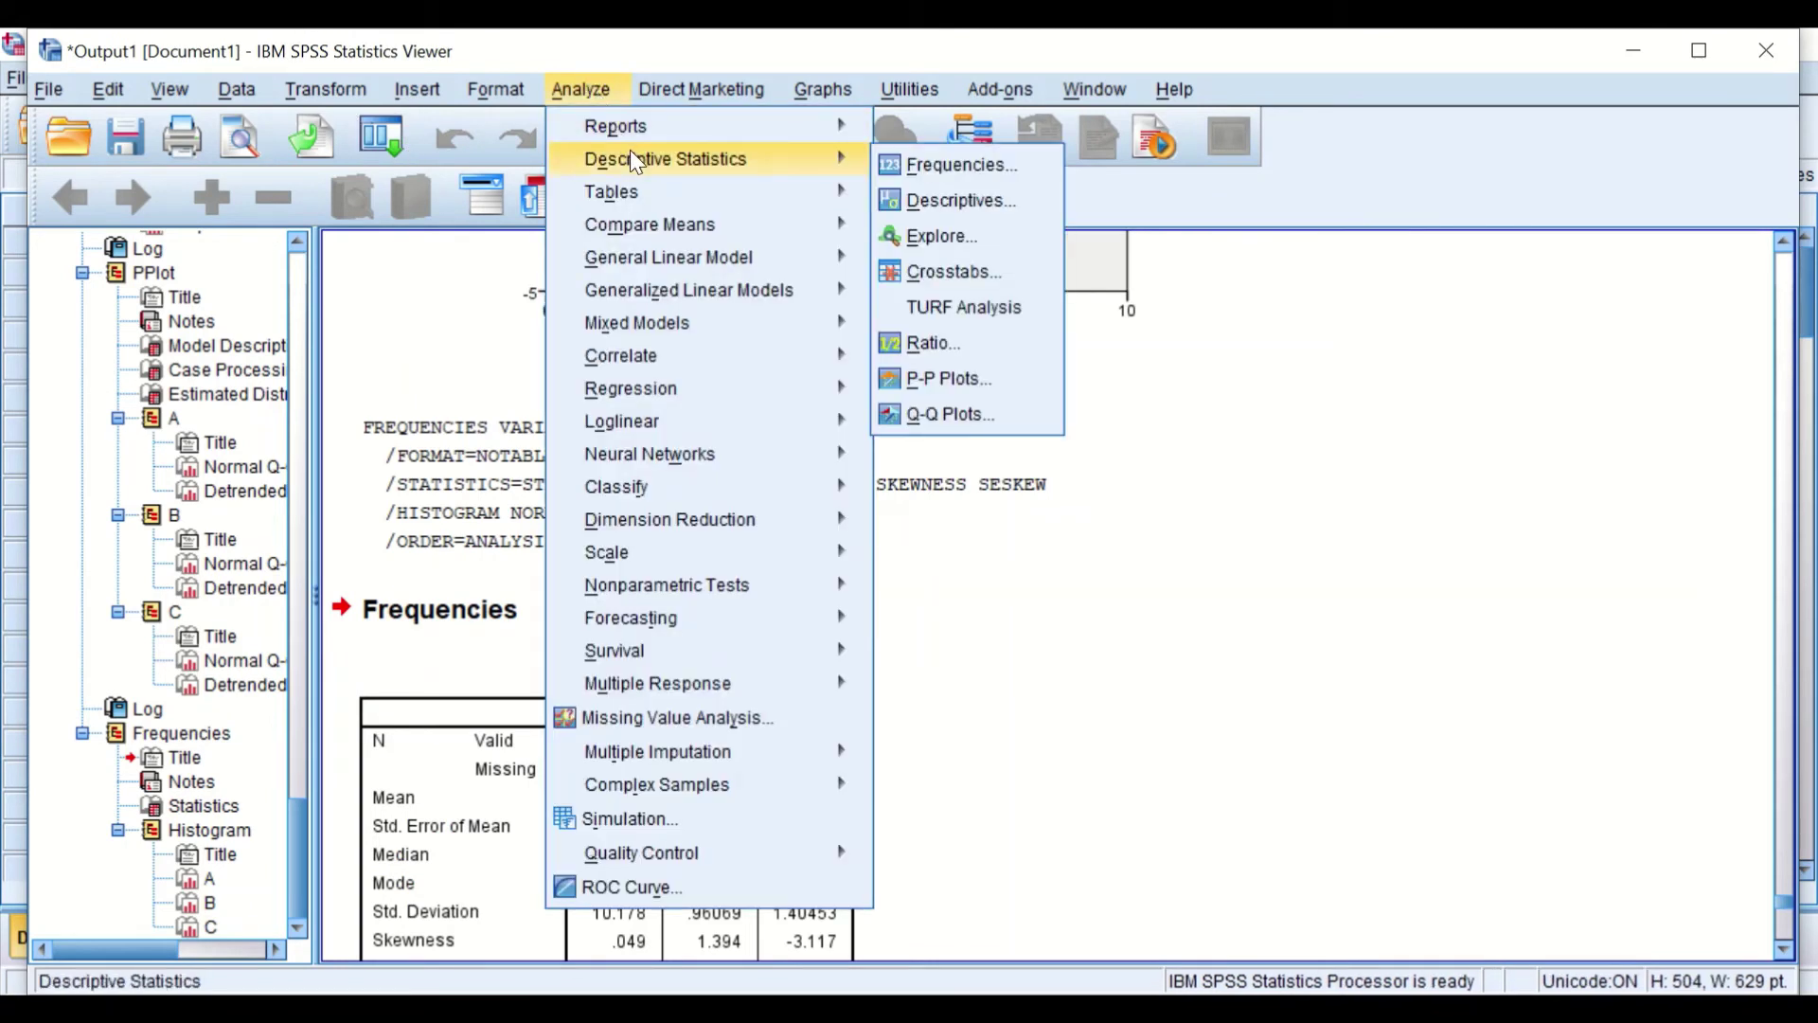
{"action": "left_click", "coordinate": [942, 201]}
{"action": "left_click", "coordinate": [905, 690]}
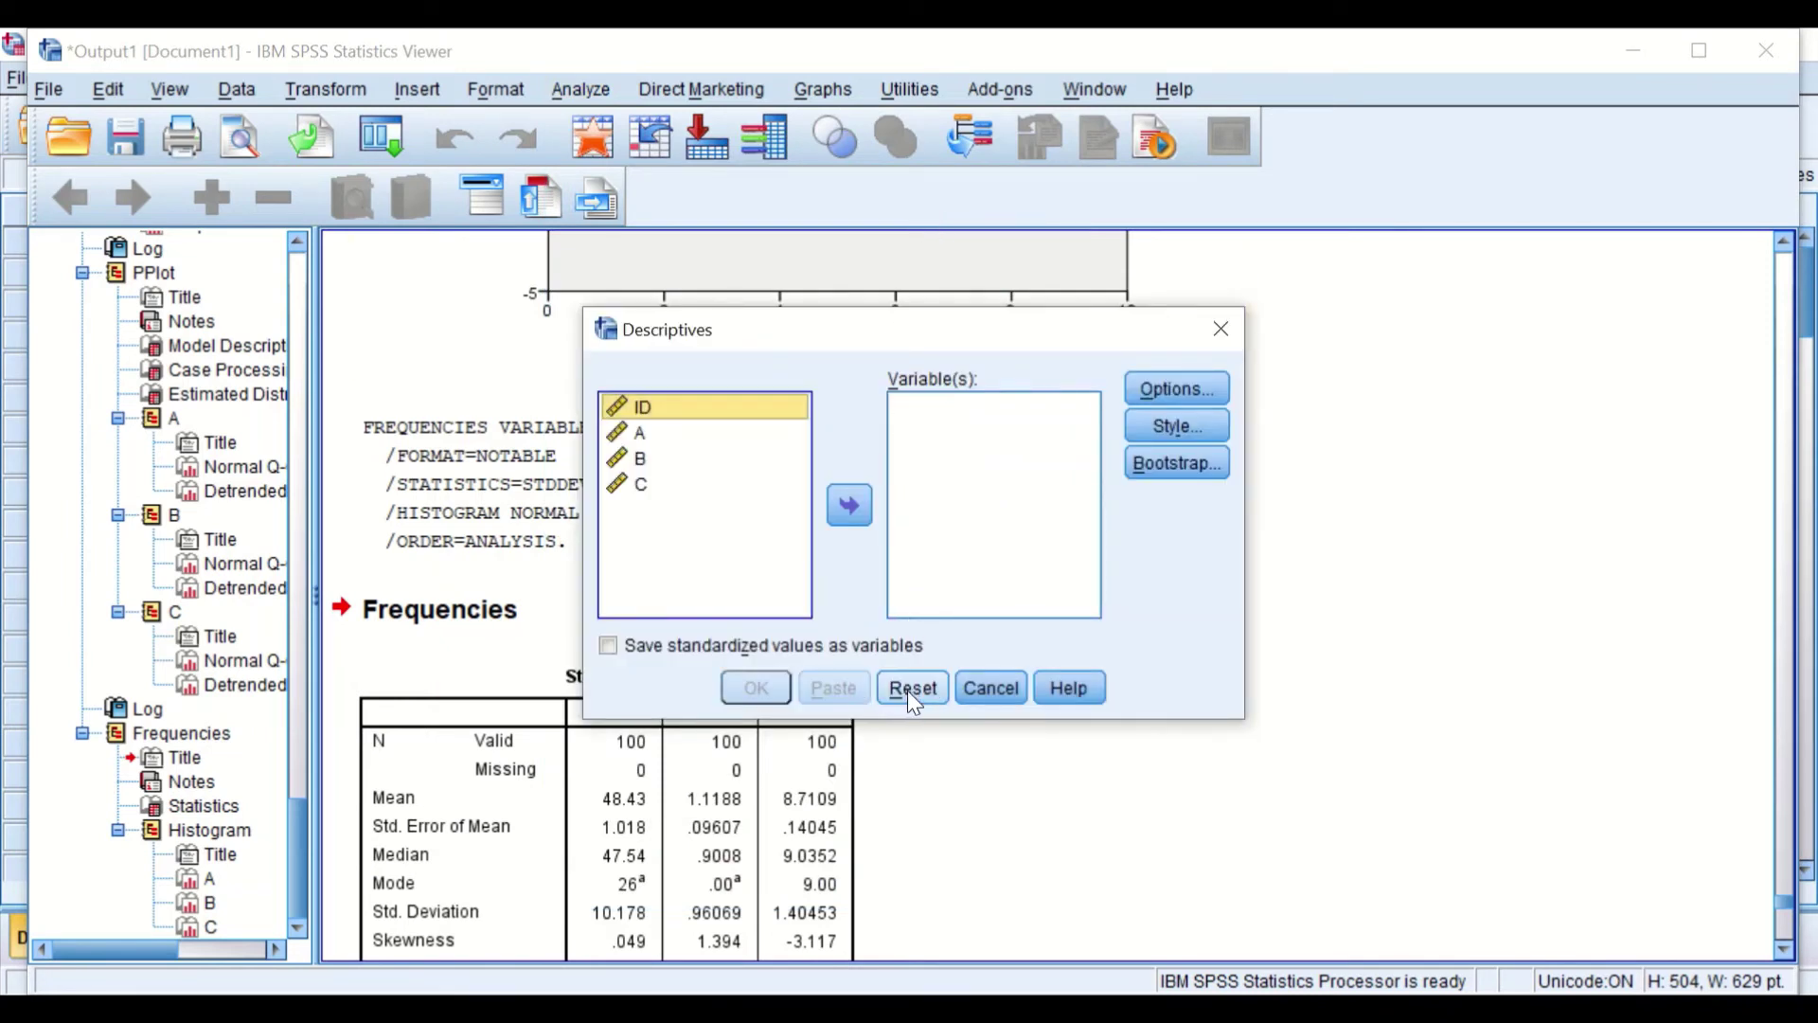
{"action": "key", "text": "Down"}
{"action": "key", "text": "Down"}
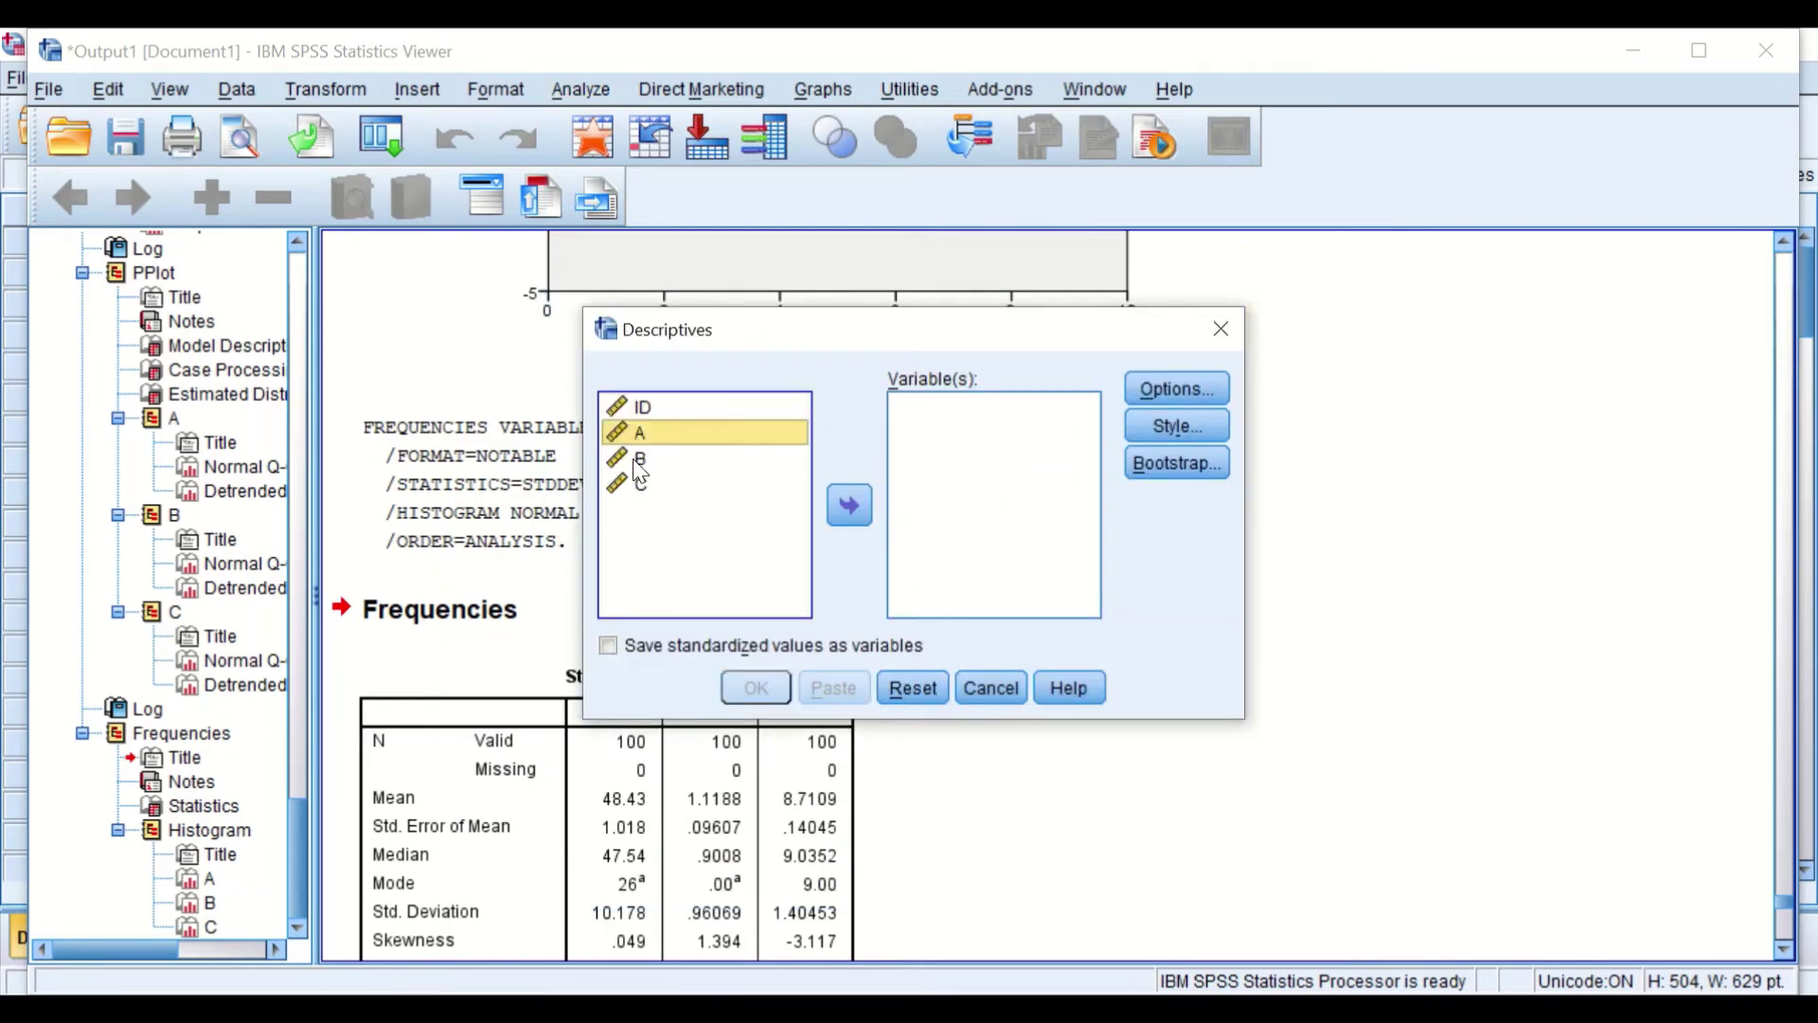
{"action": "key", "text": "Up"}
{"action": "key", "text": "shift+Down"}
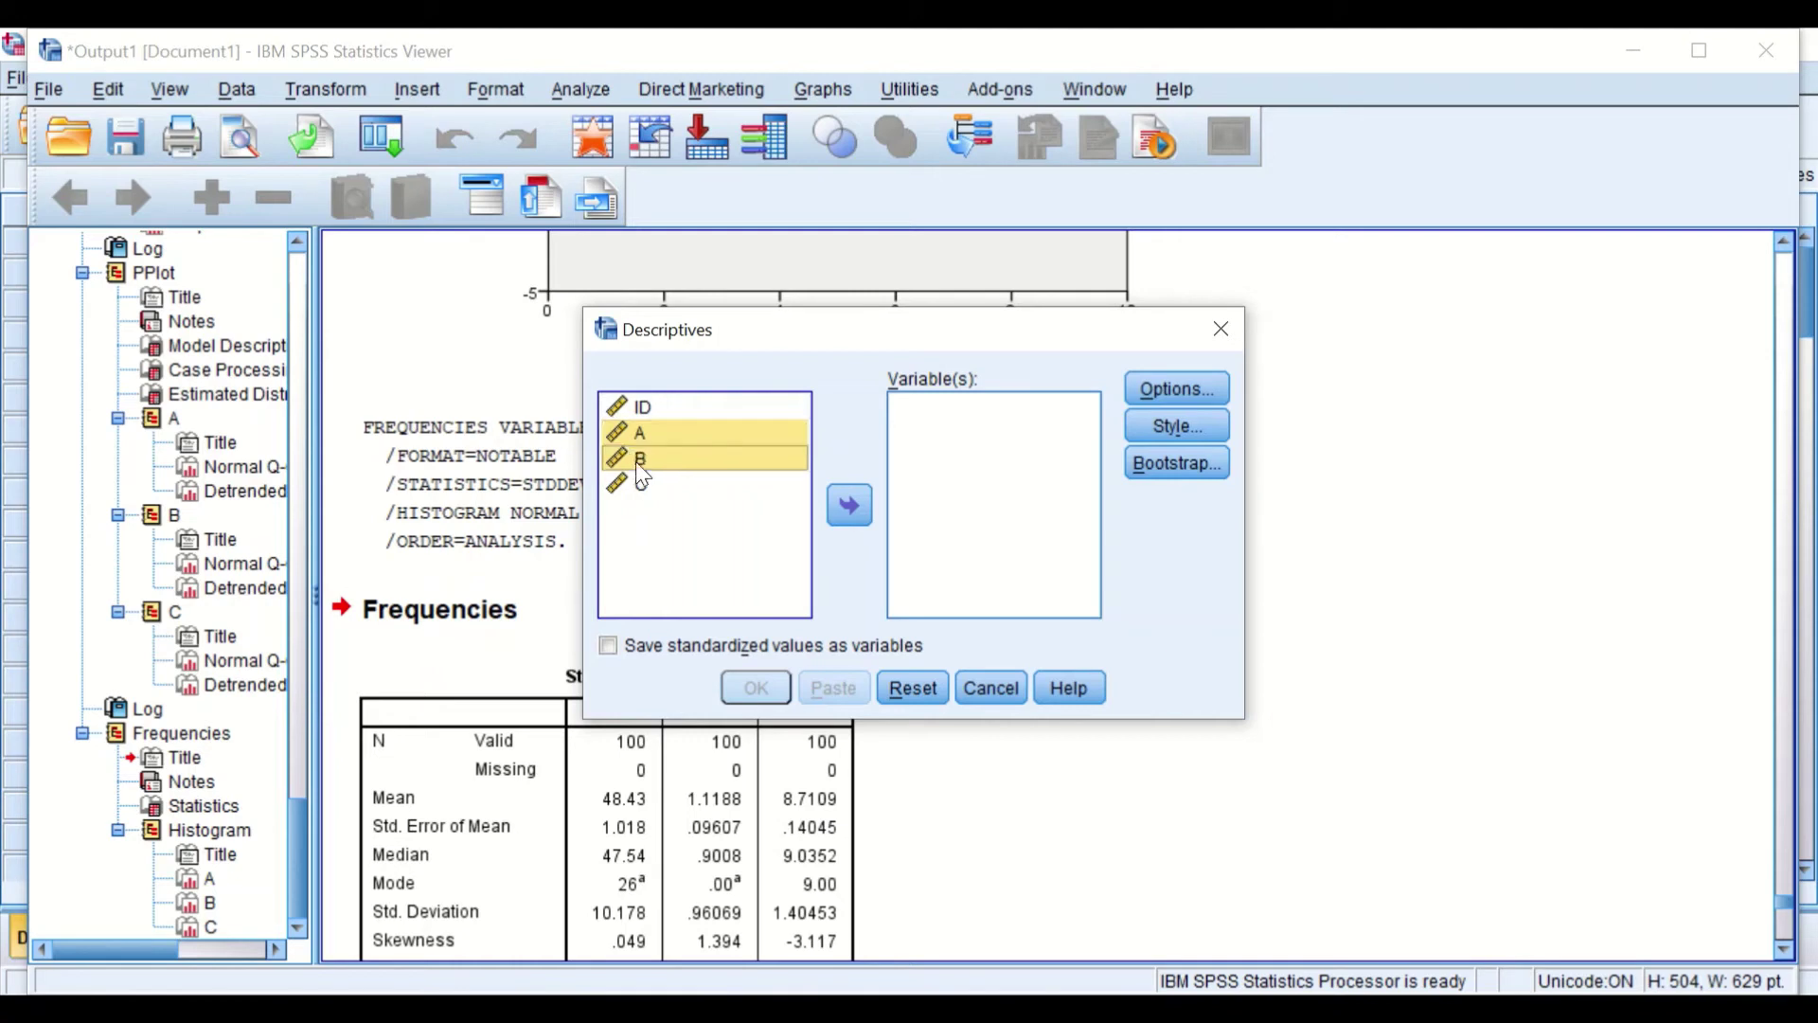
{"action": "key", "text": "shift+Down"}
{"action": "left_click", "coordinate": [848, 499]}
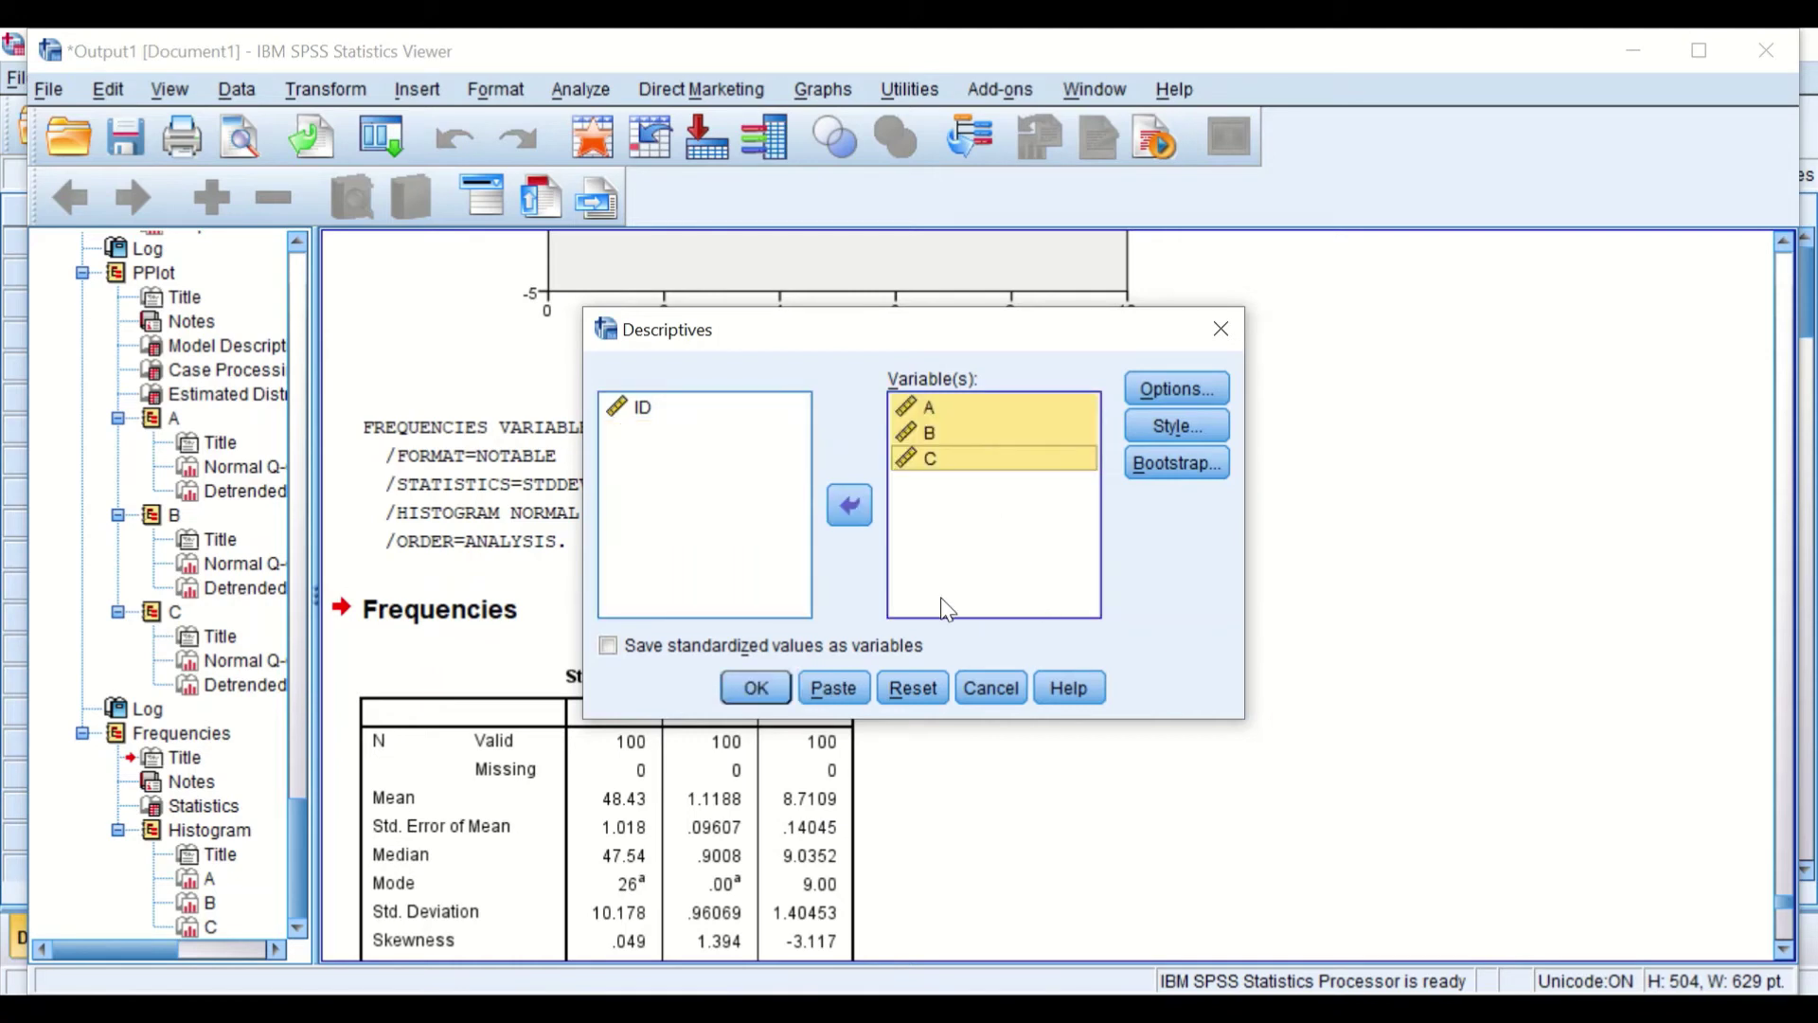
Set the Descriptives statistics to mean, standard deviation, S.E. mean and skewness, excluding minimum and maximum
{"action": "left_click", "coordinate": [1146, 398]}
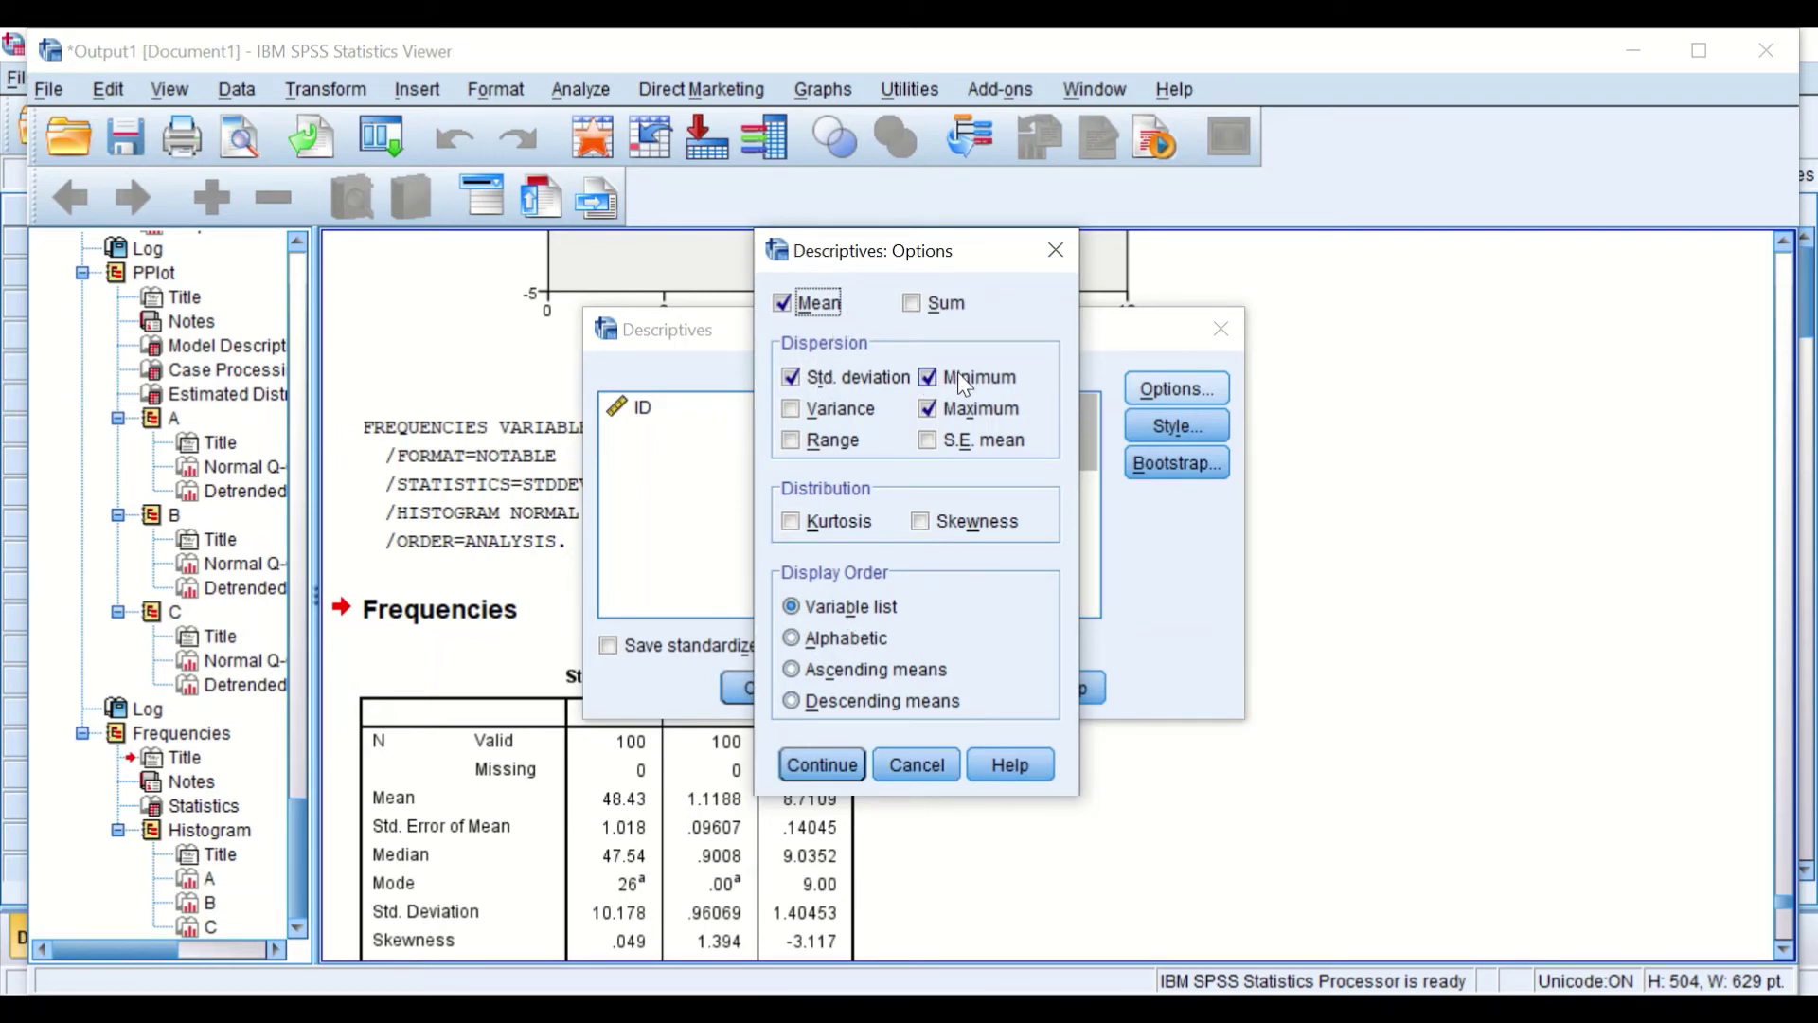
{"action": "left_click", "coordinate": [925, 412]}
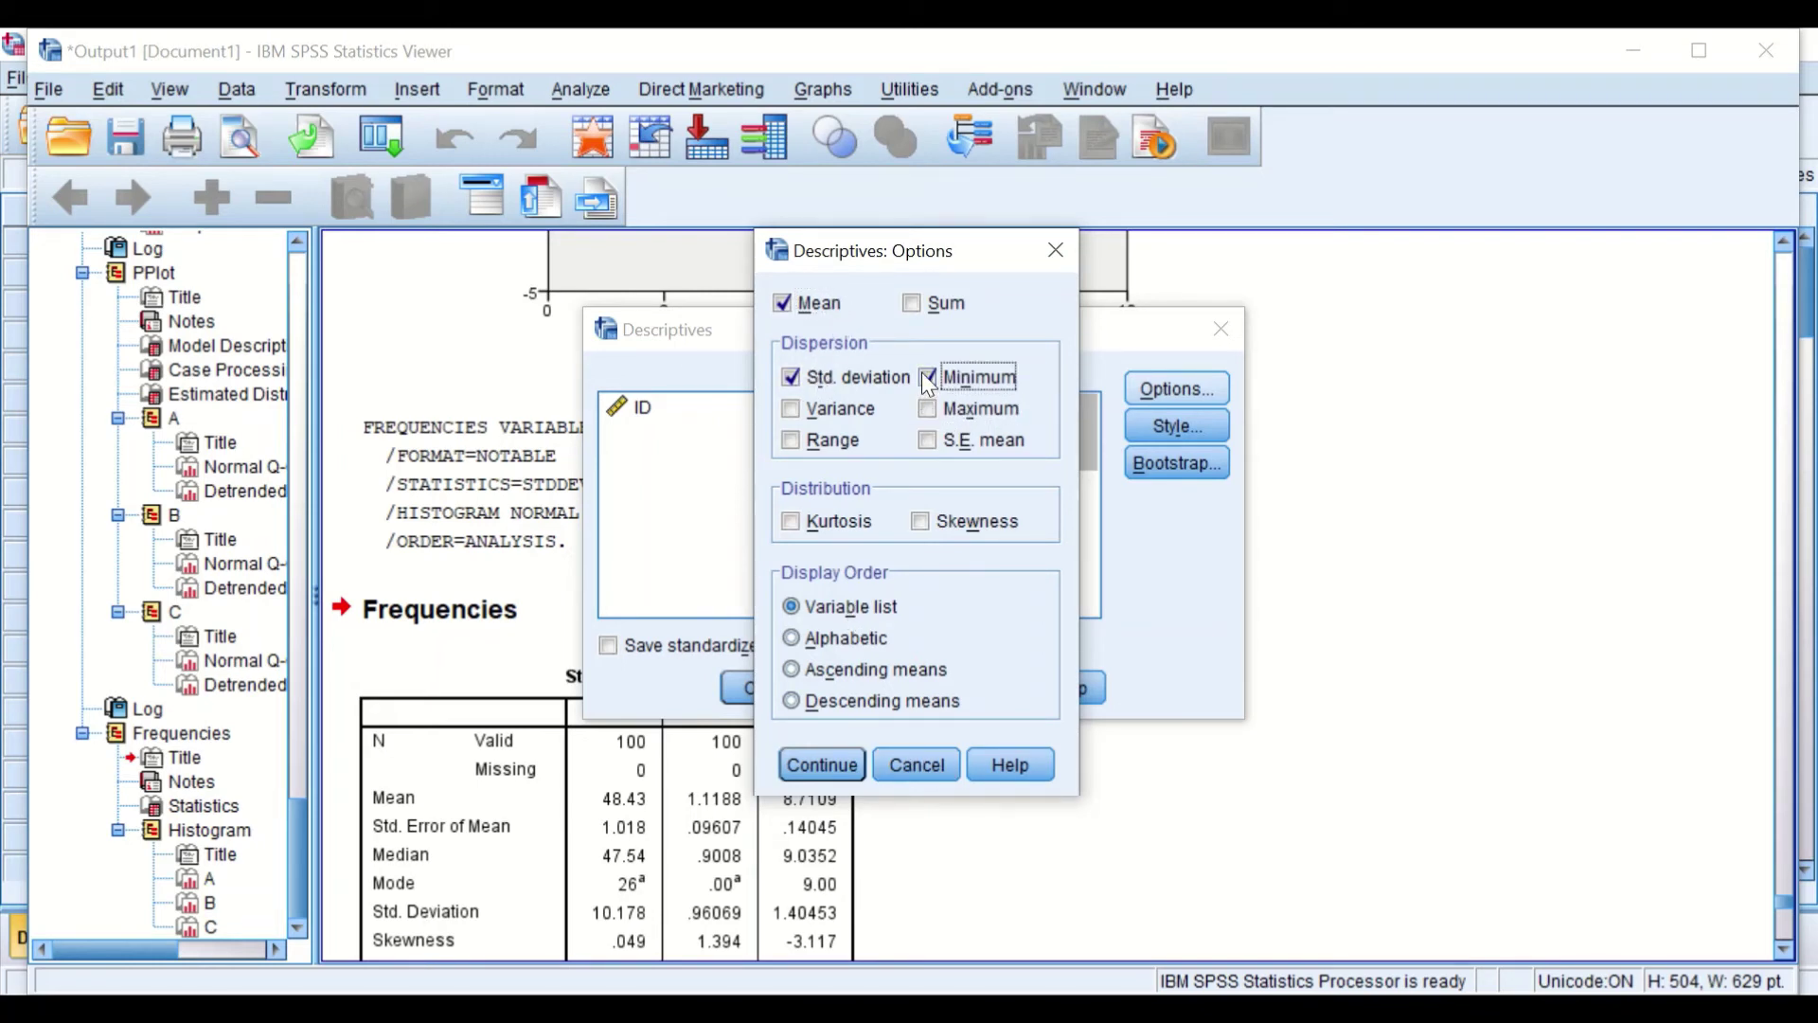
{"action": "left_click", "coordinate": [929, 442]}
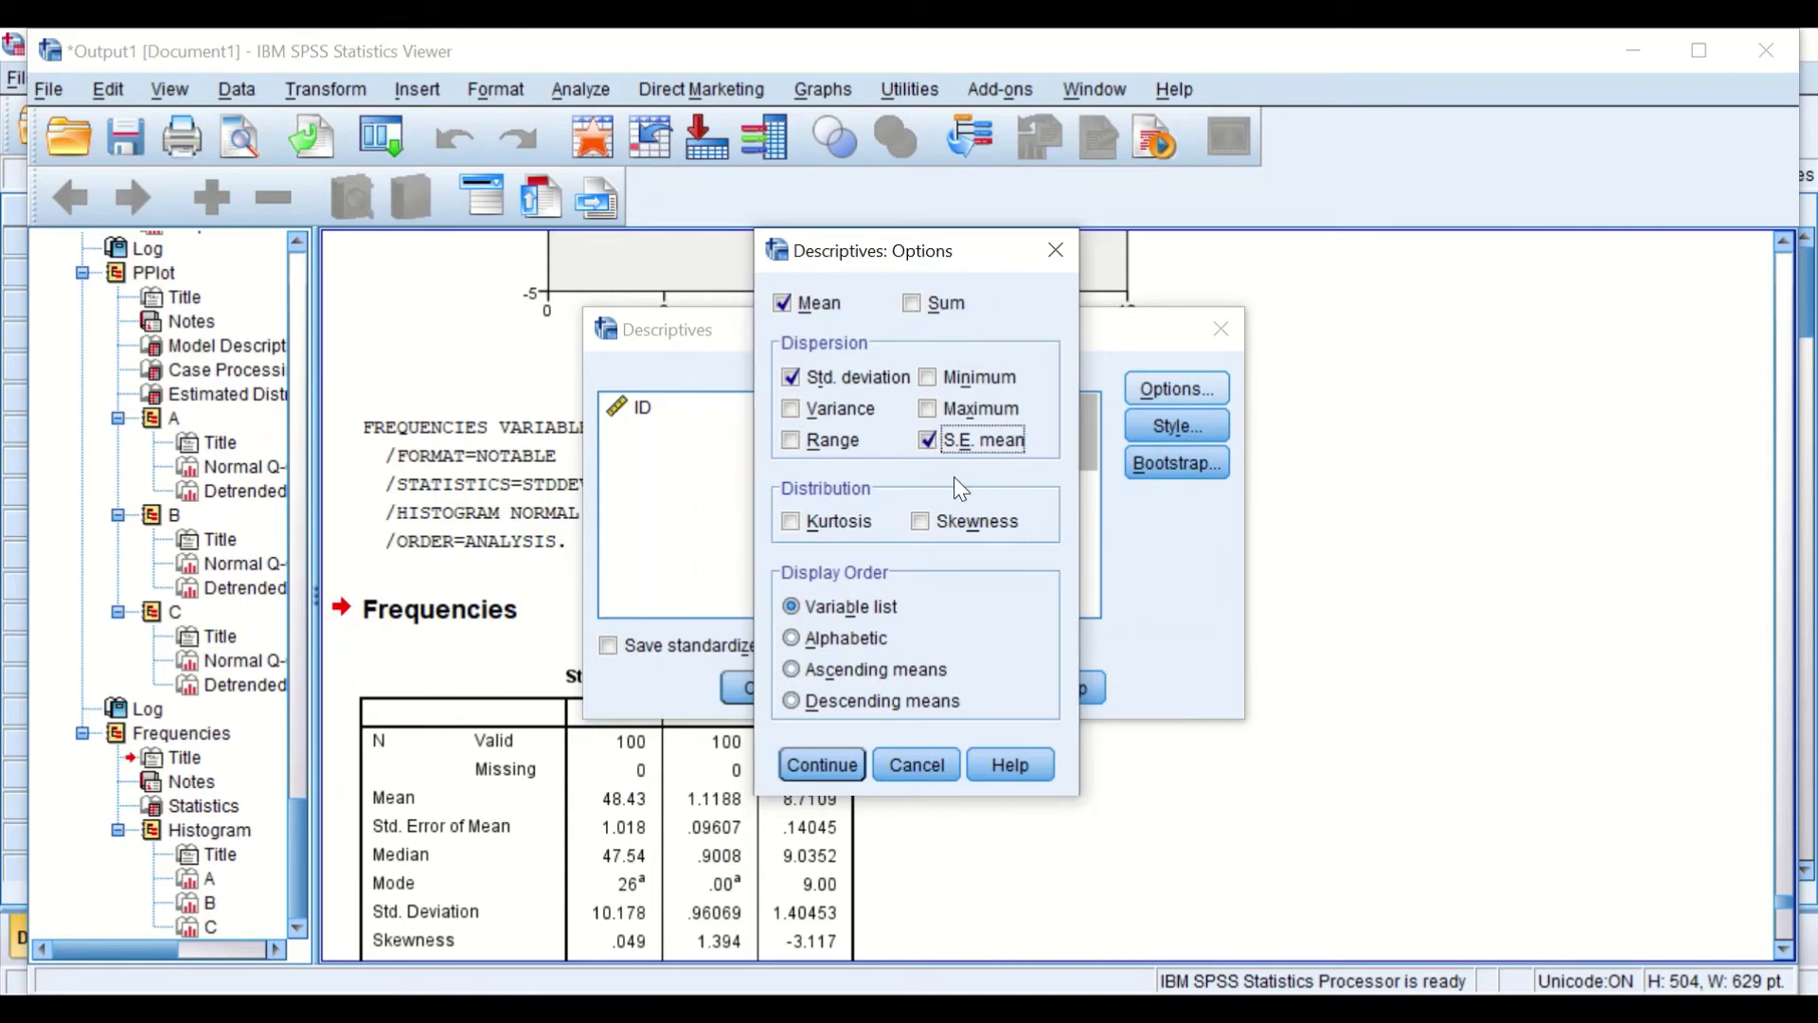
{"action": "left_click", "coordinate": [920, 523]}
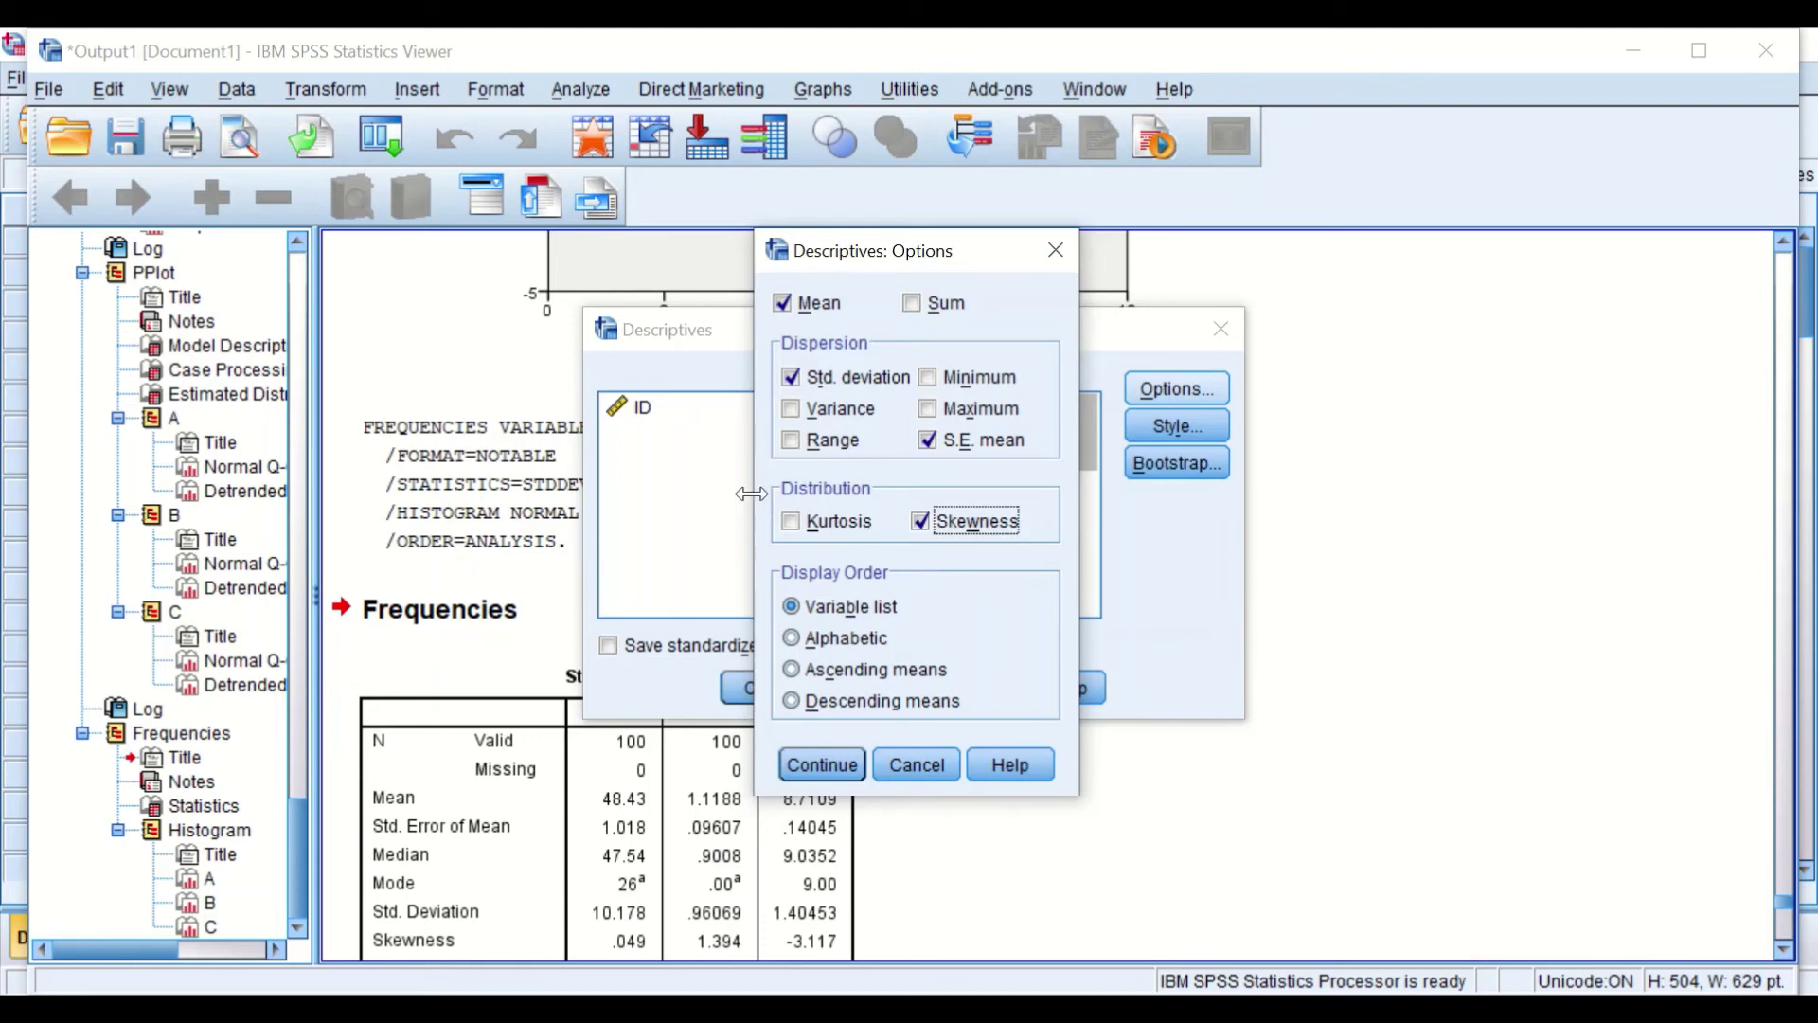
{"action": "left_click", "coordinate": [822, 767]}
Leave the table style unformatted and run the Descriptives procedure
{"action": "left_click", "coordinate": [1175, 432]}
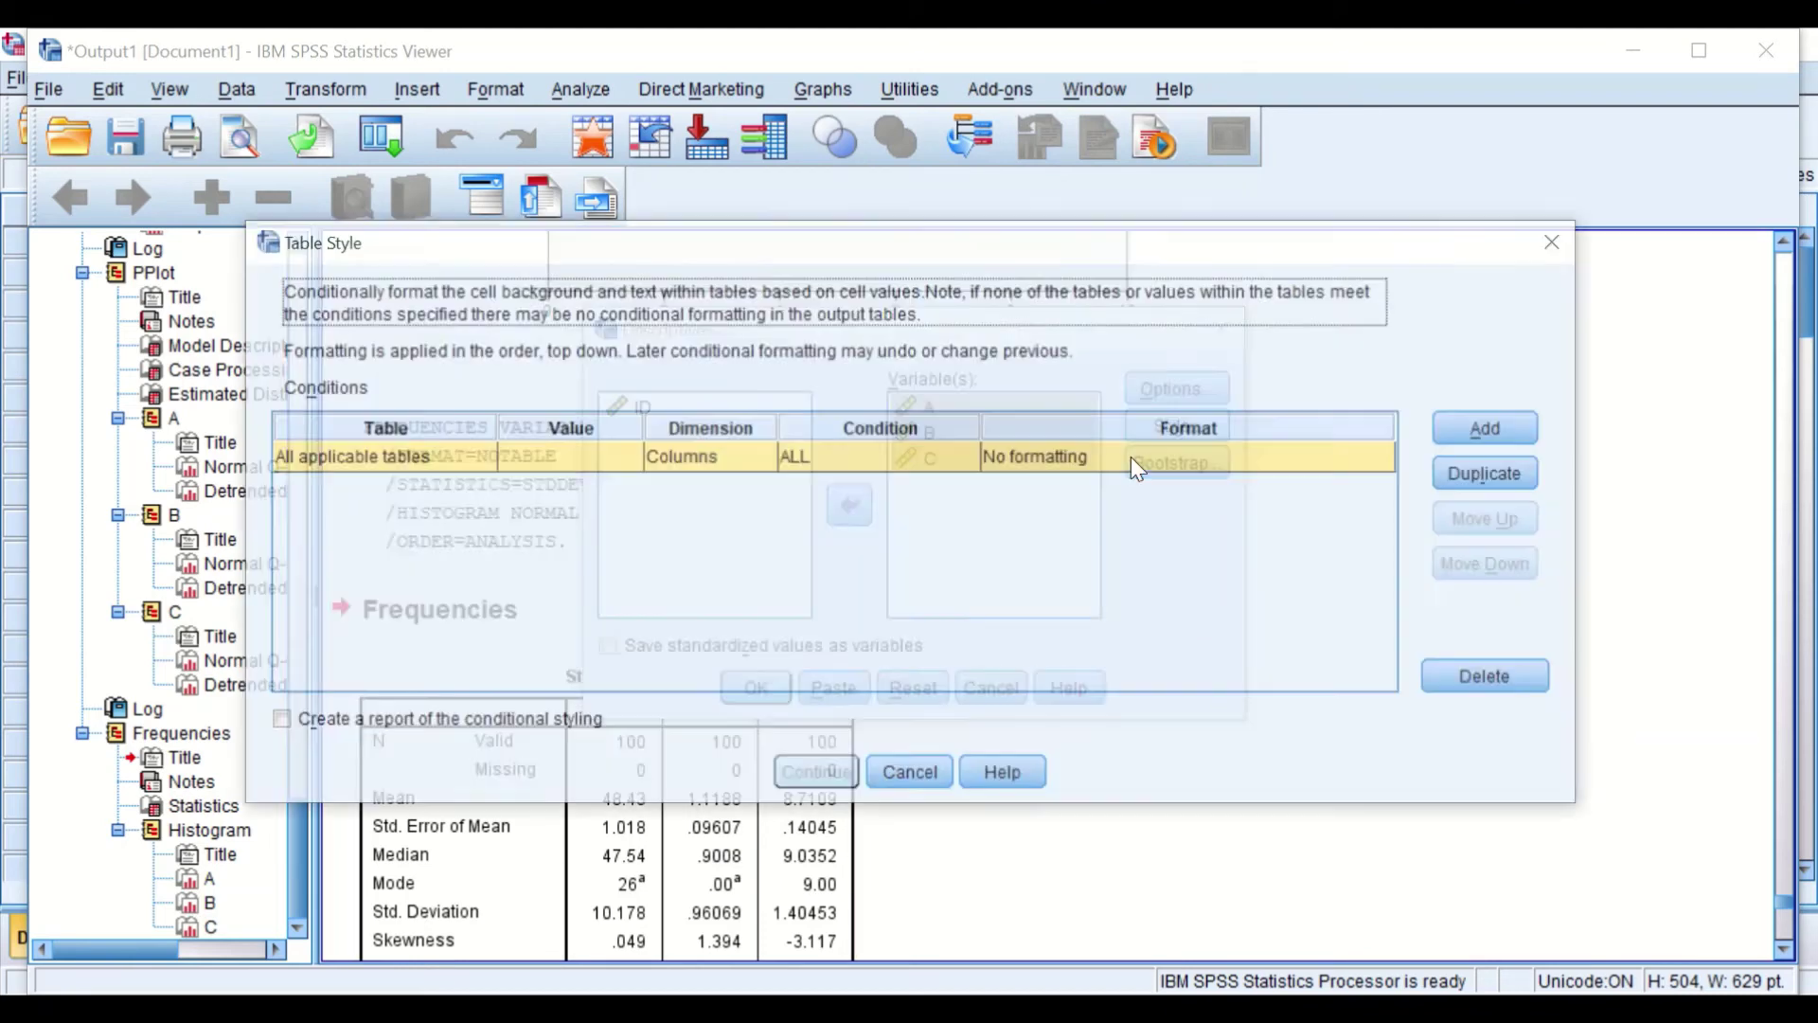
{"action": "left_click", "coordinate": [933, 769]}
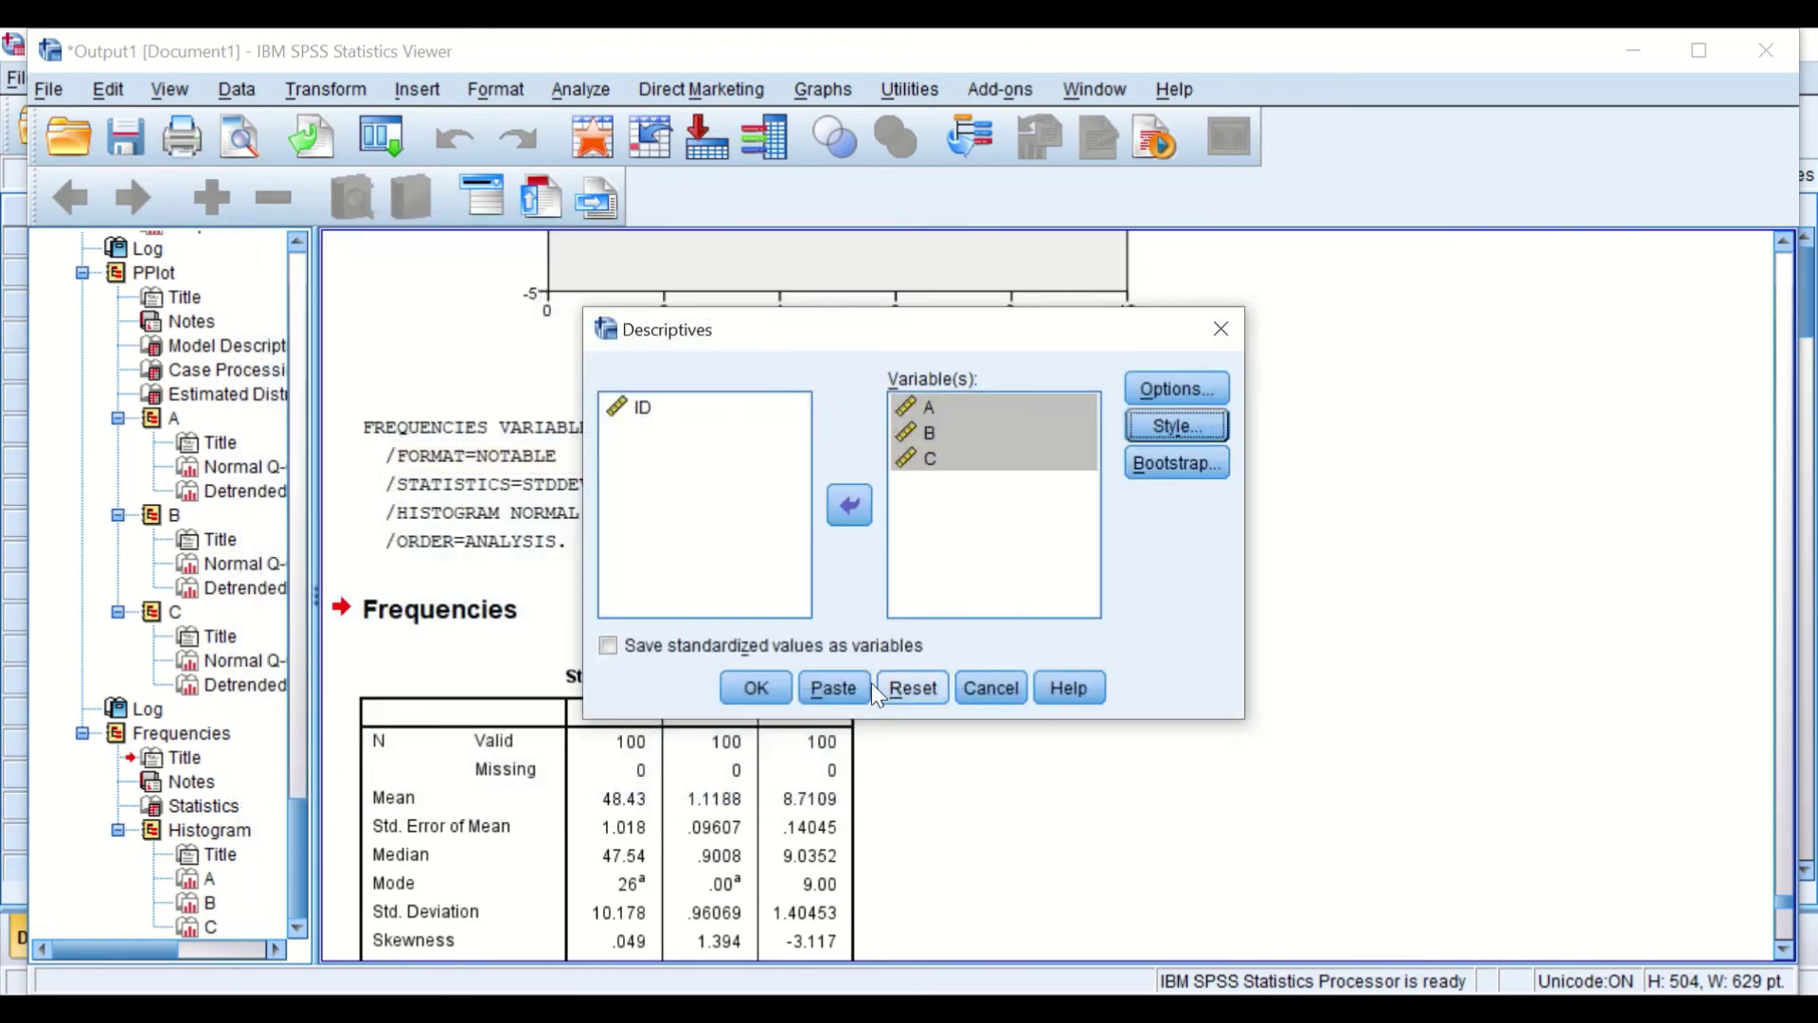
{"action": "left_click", "coordinate": [759, 695]}
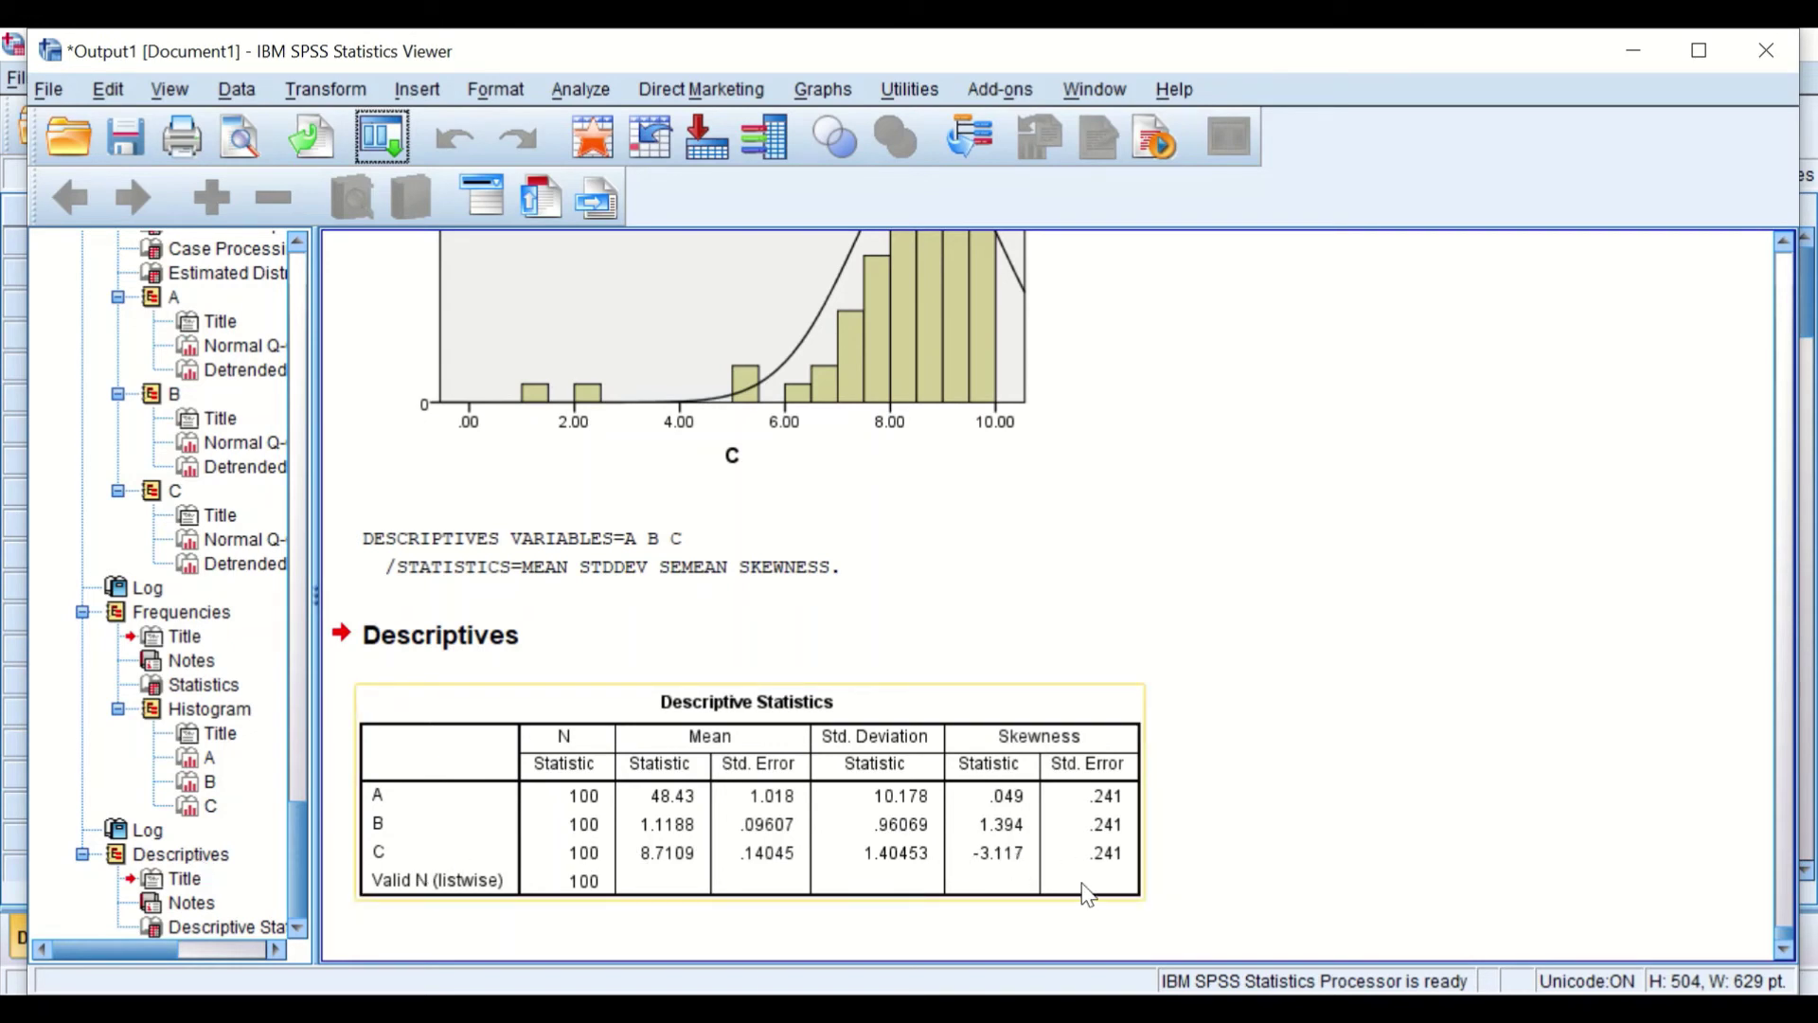
Start an Explore analysis from cleared settings with A, B and C in the dependent list
{"action": "left_click", "coordinate": [579, 88]}
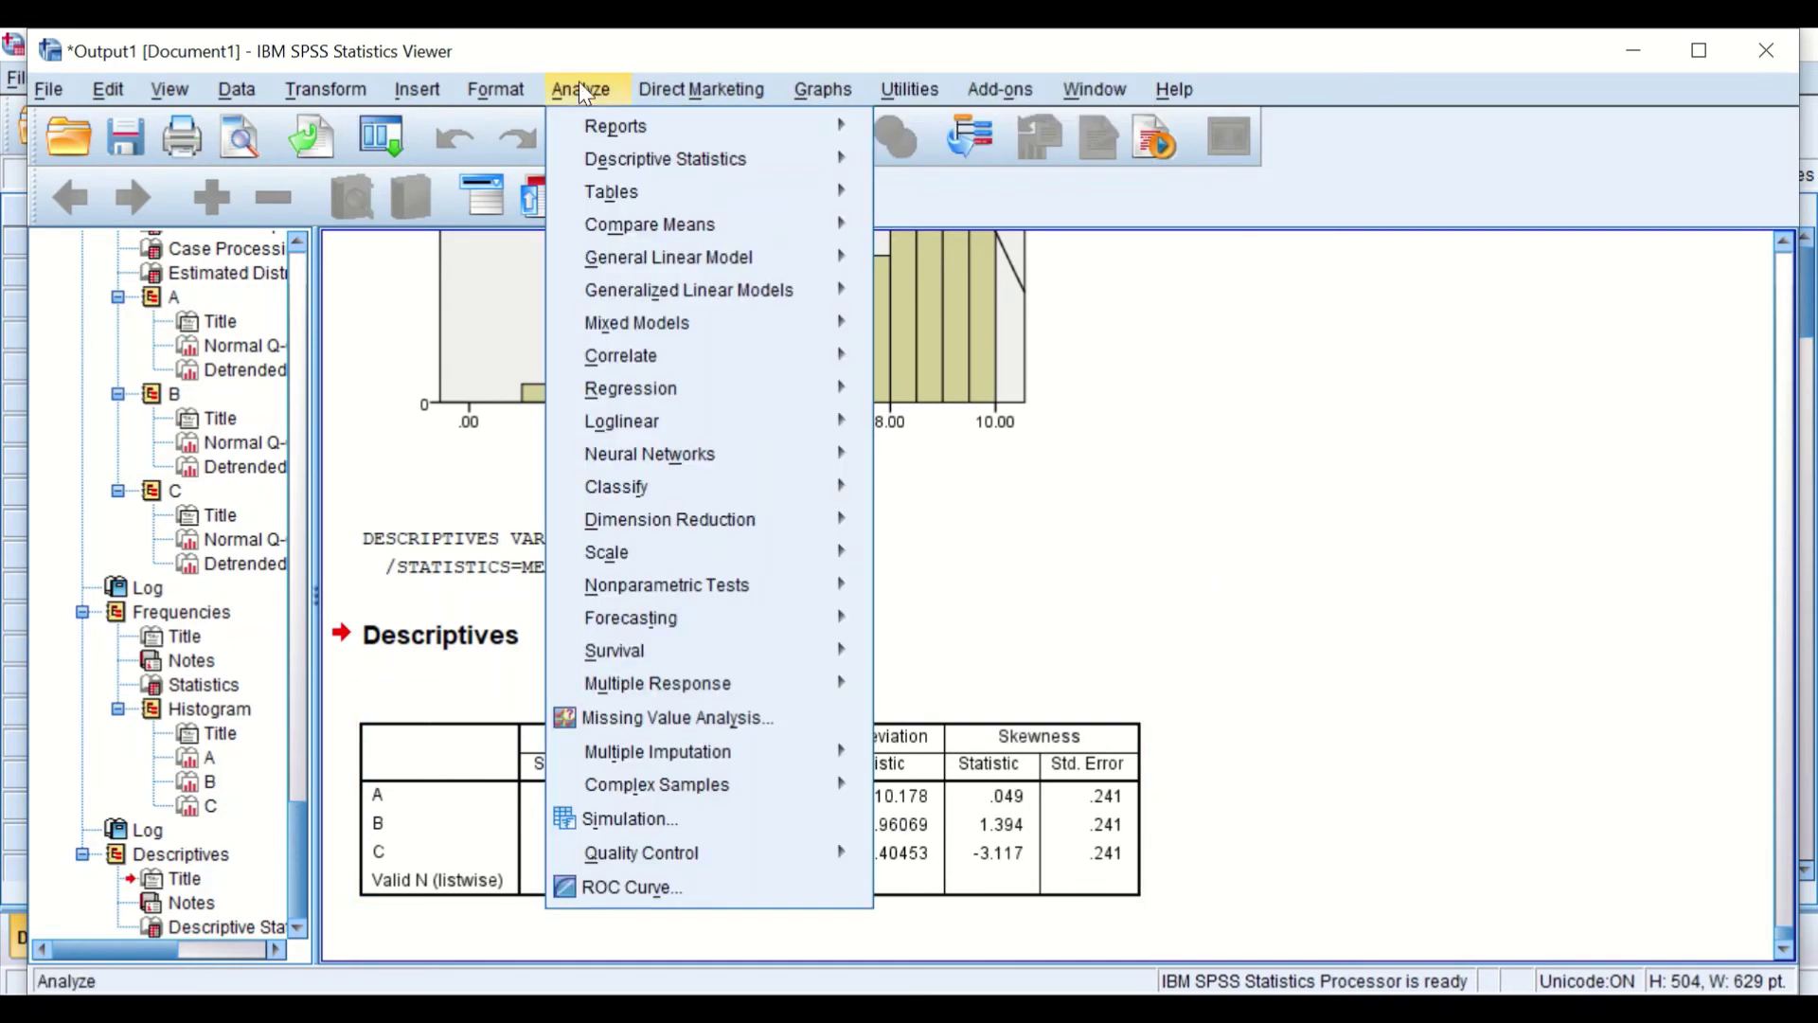
{"action": "mouse_move", "coordinate": [606, 161]}
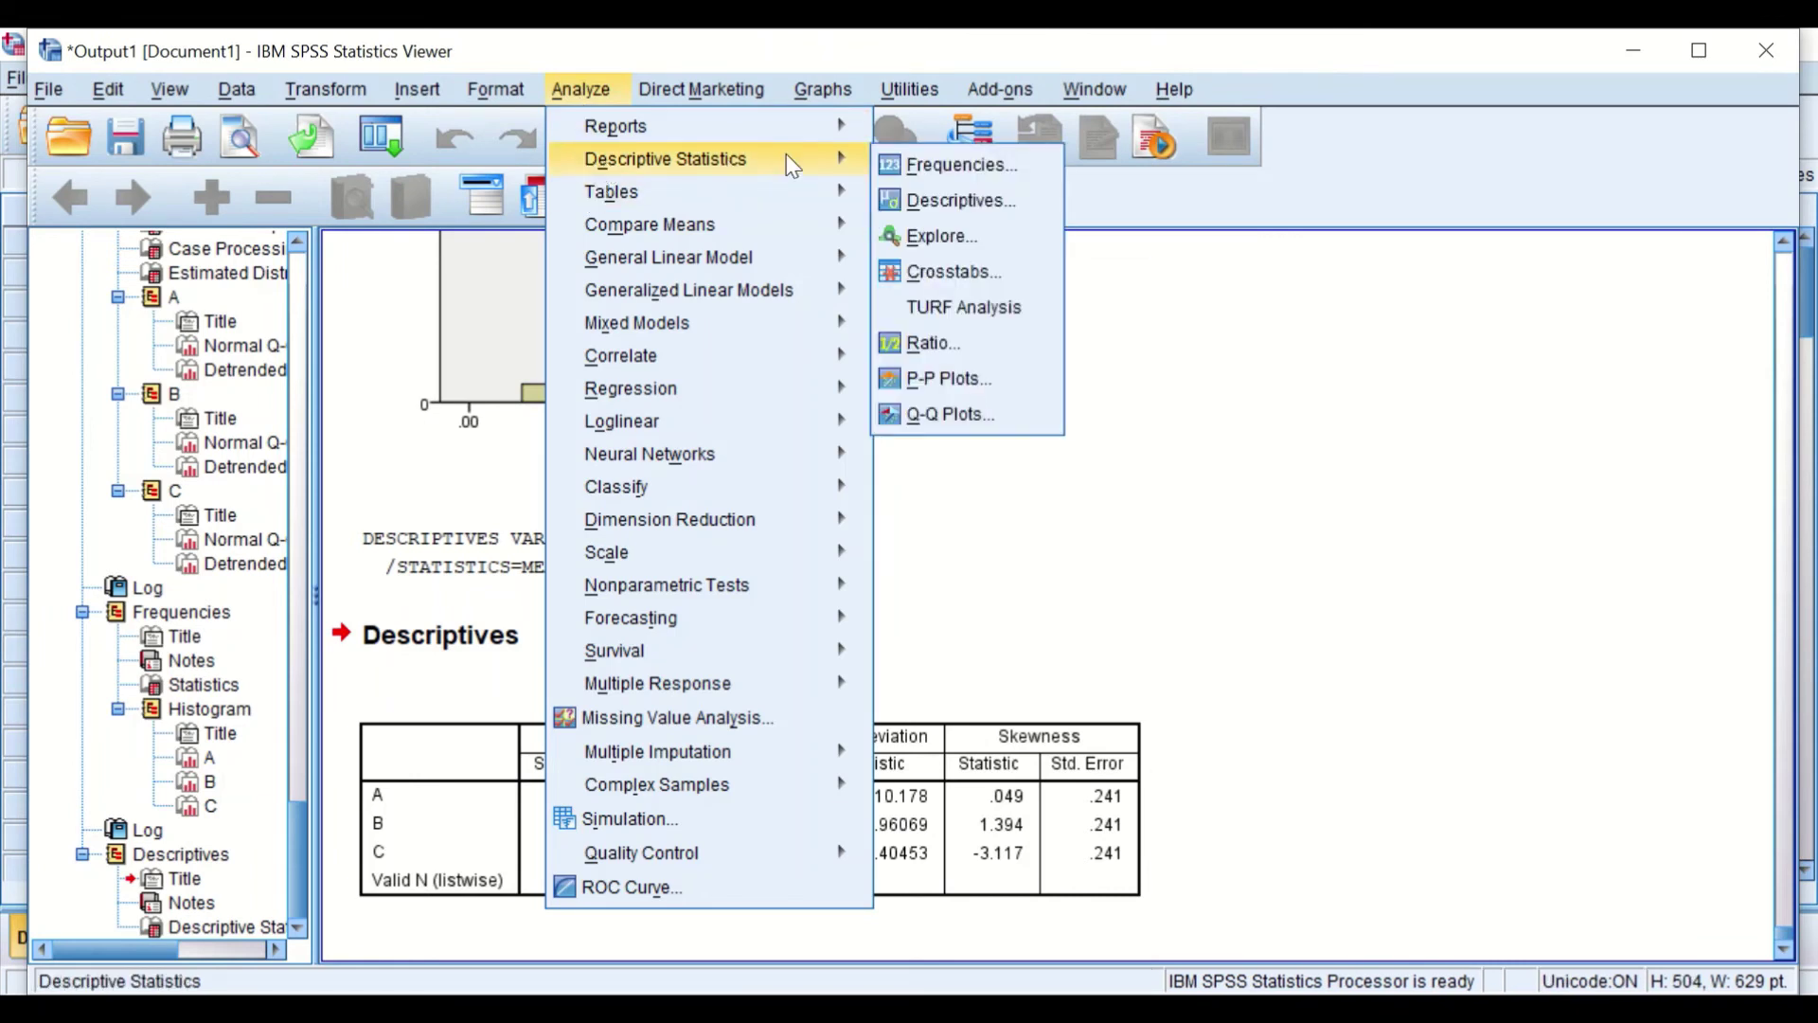
{"action": "left_click", "coordinate": [955, 243]}
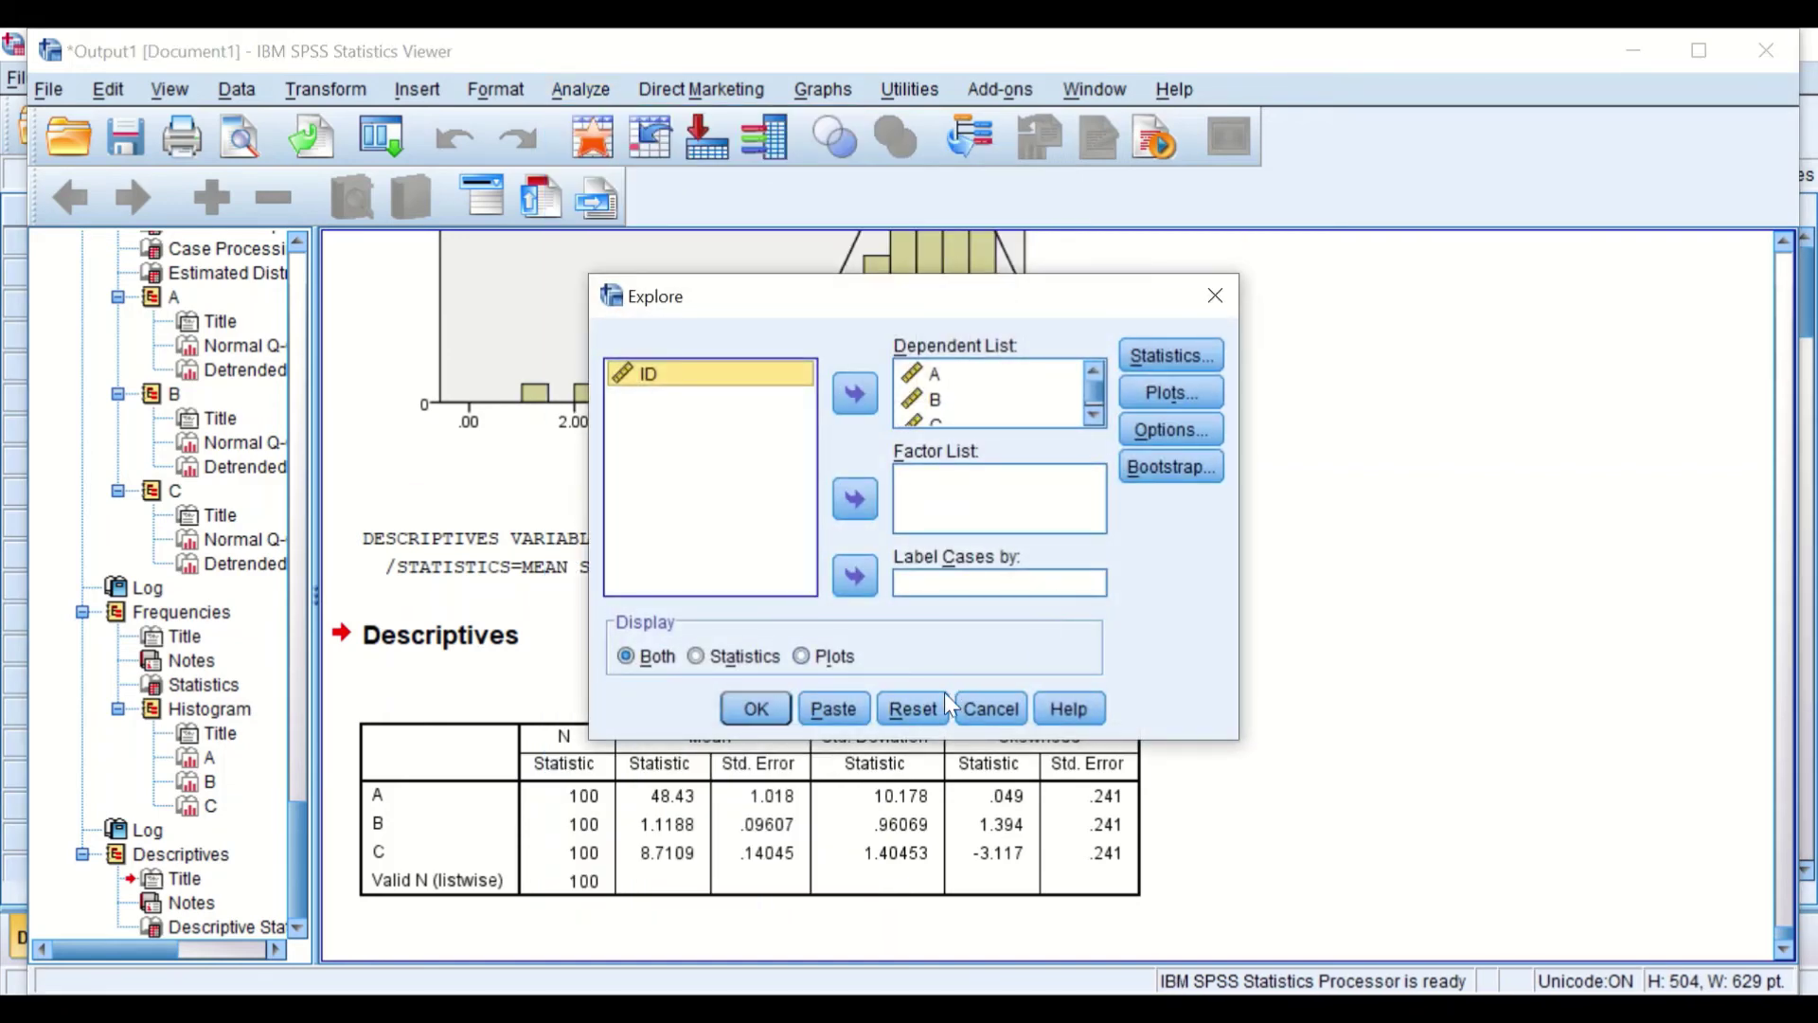
{"action": "left_click", "coordinate": [897, 710]}
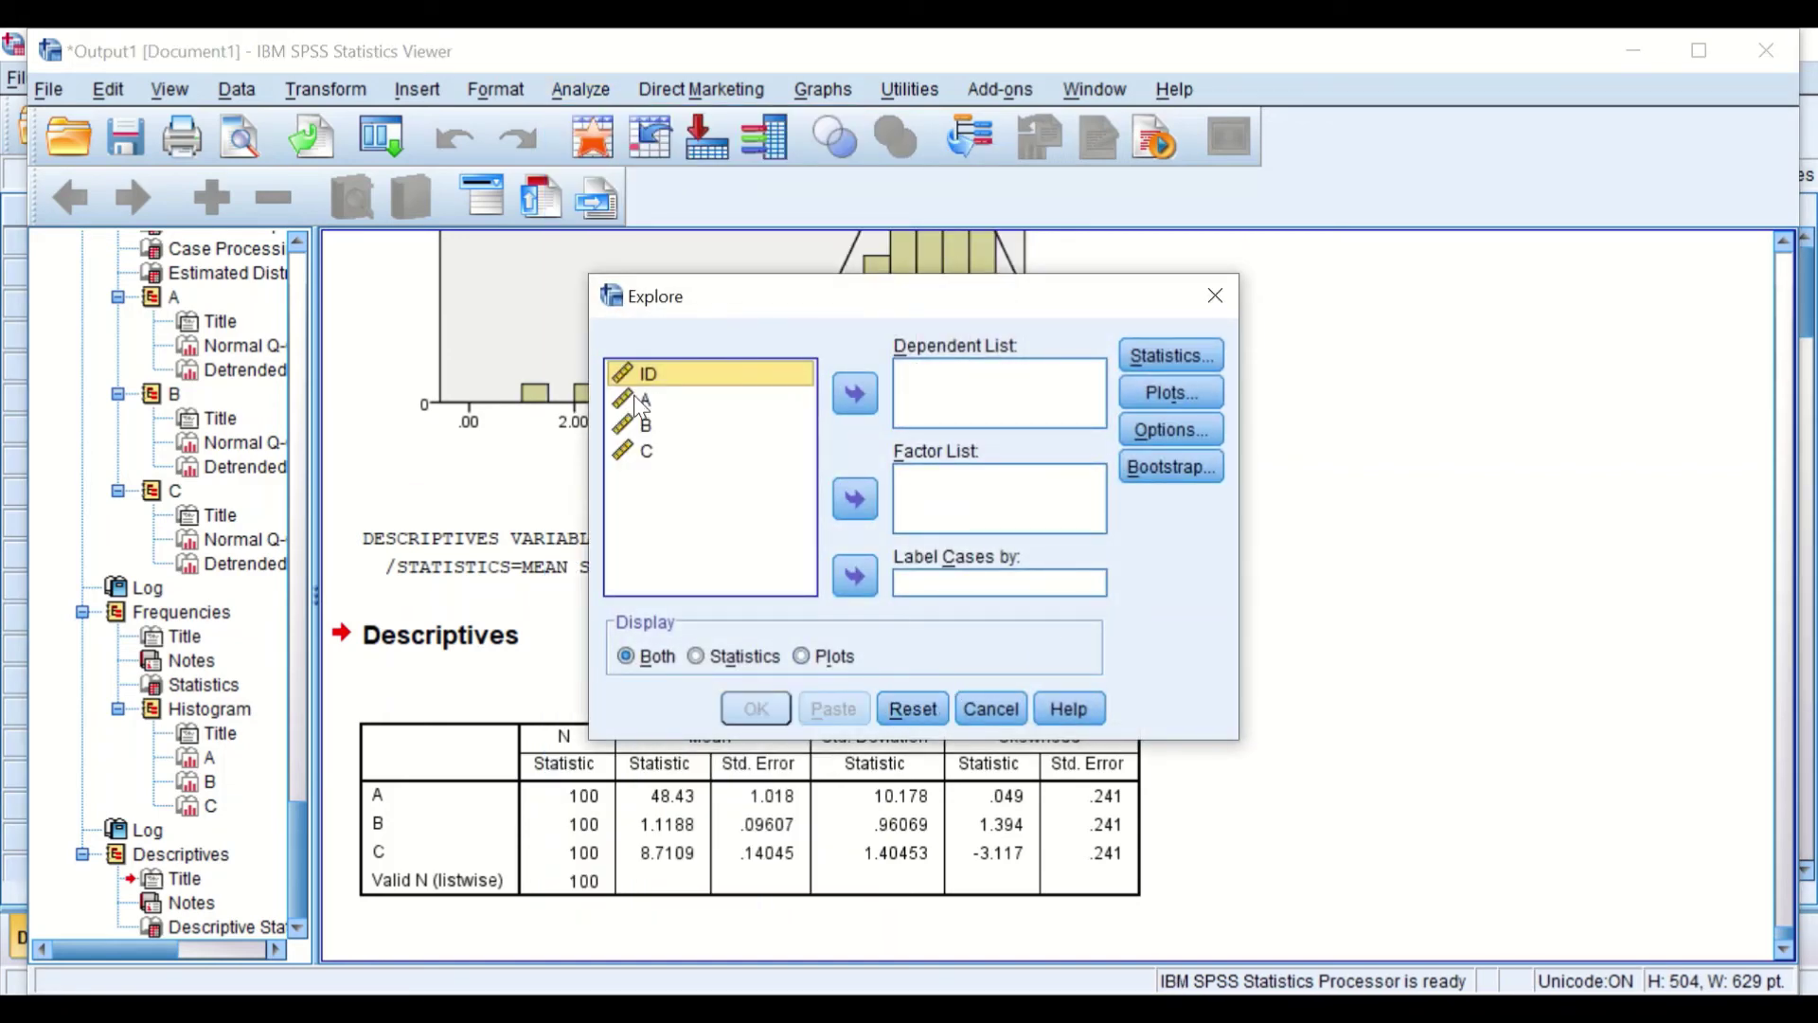
{"action": "left_click", "coordinate": [636, 398]}
{"action": "left_click", "coordinate": [632, 426], "text": "shift"}
{"action": "left_click", "coordinate": [645, 453], "text": "shift"}
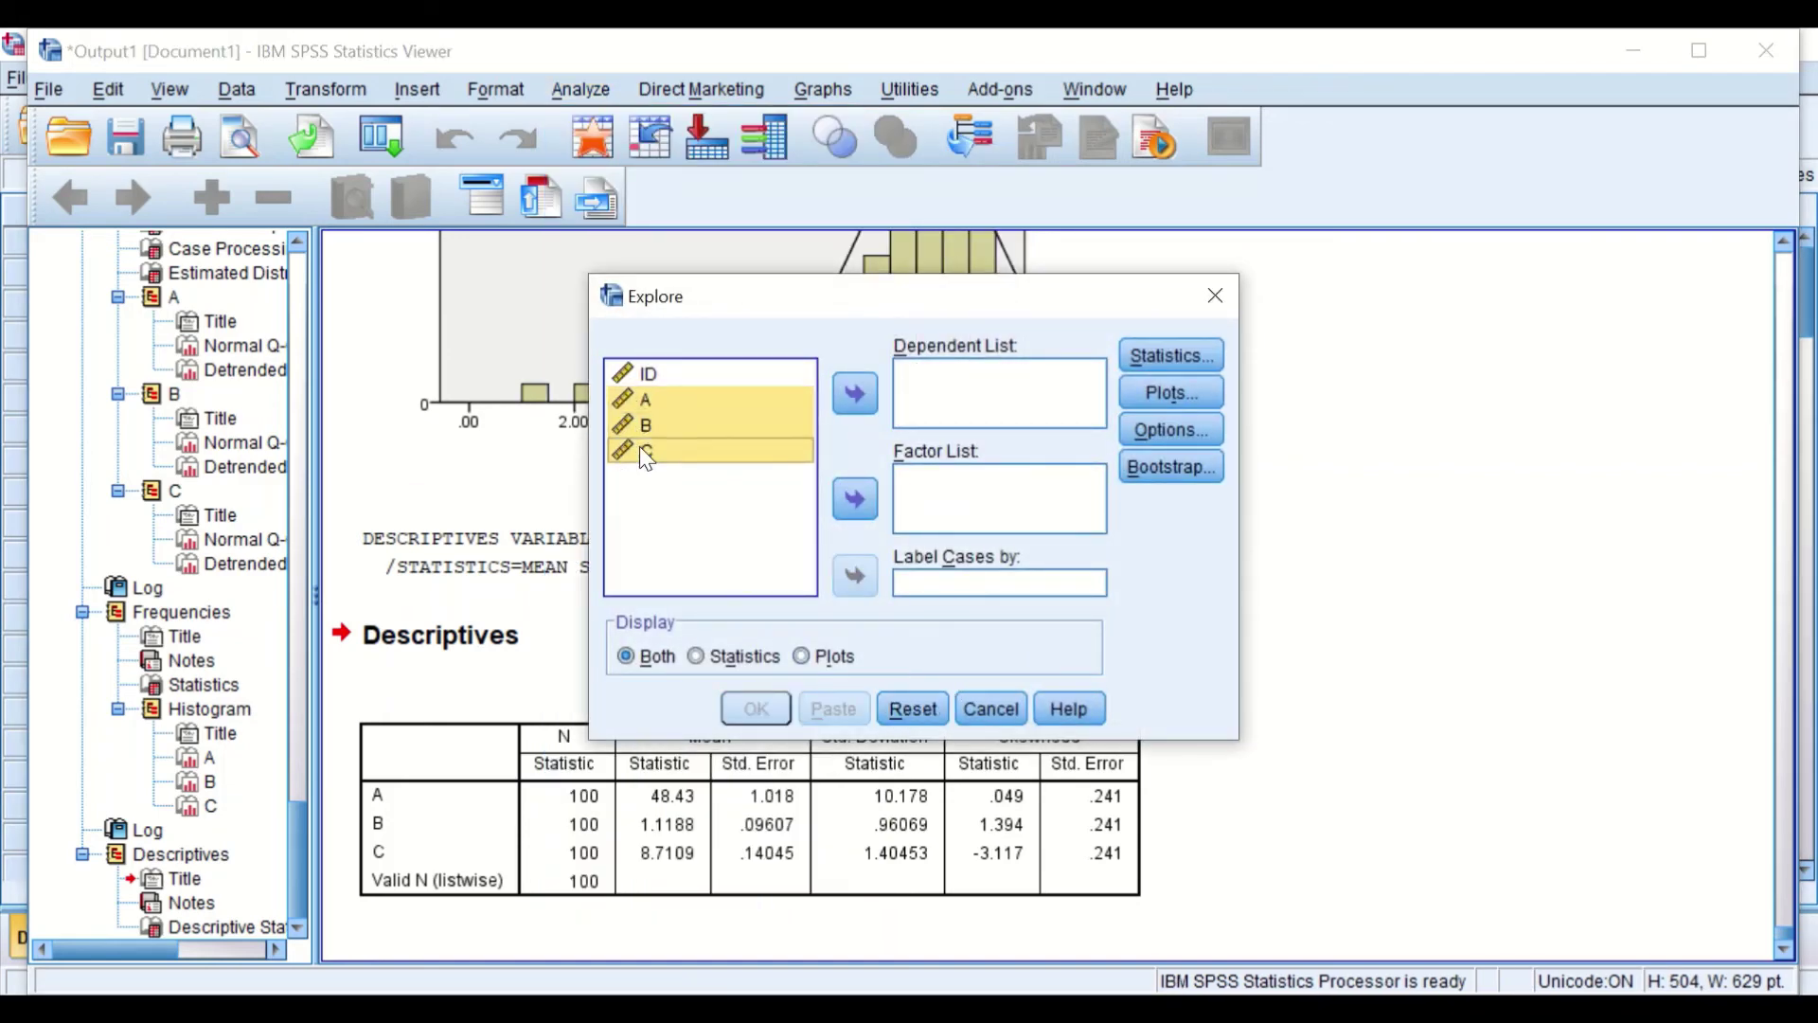
{"action": "left_click_drag", "start_coordinate": [648, 408], "coordinate": [945, 381]}
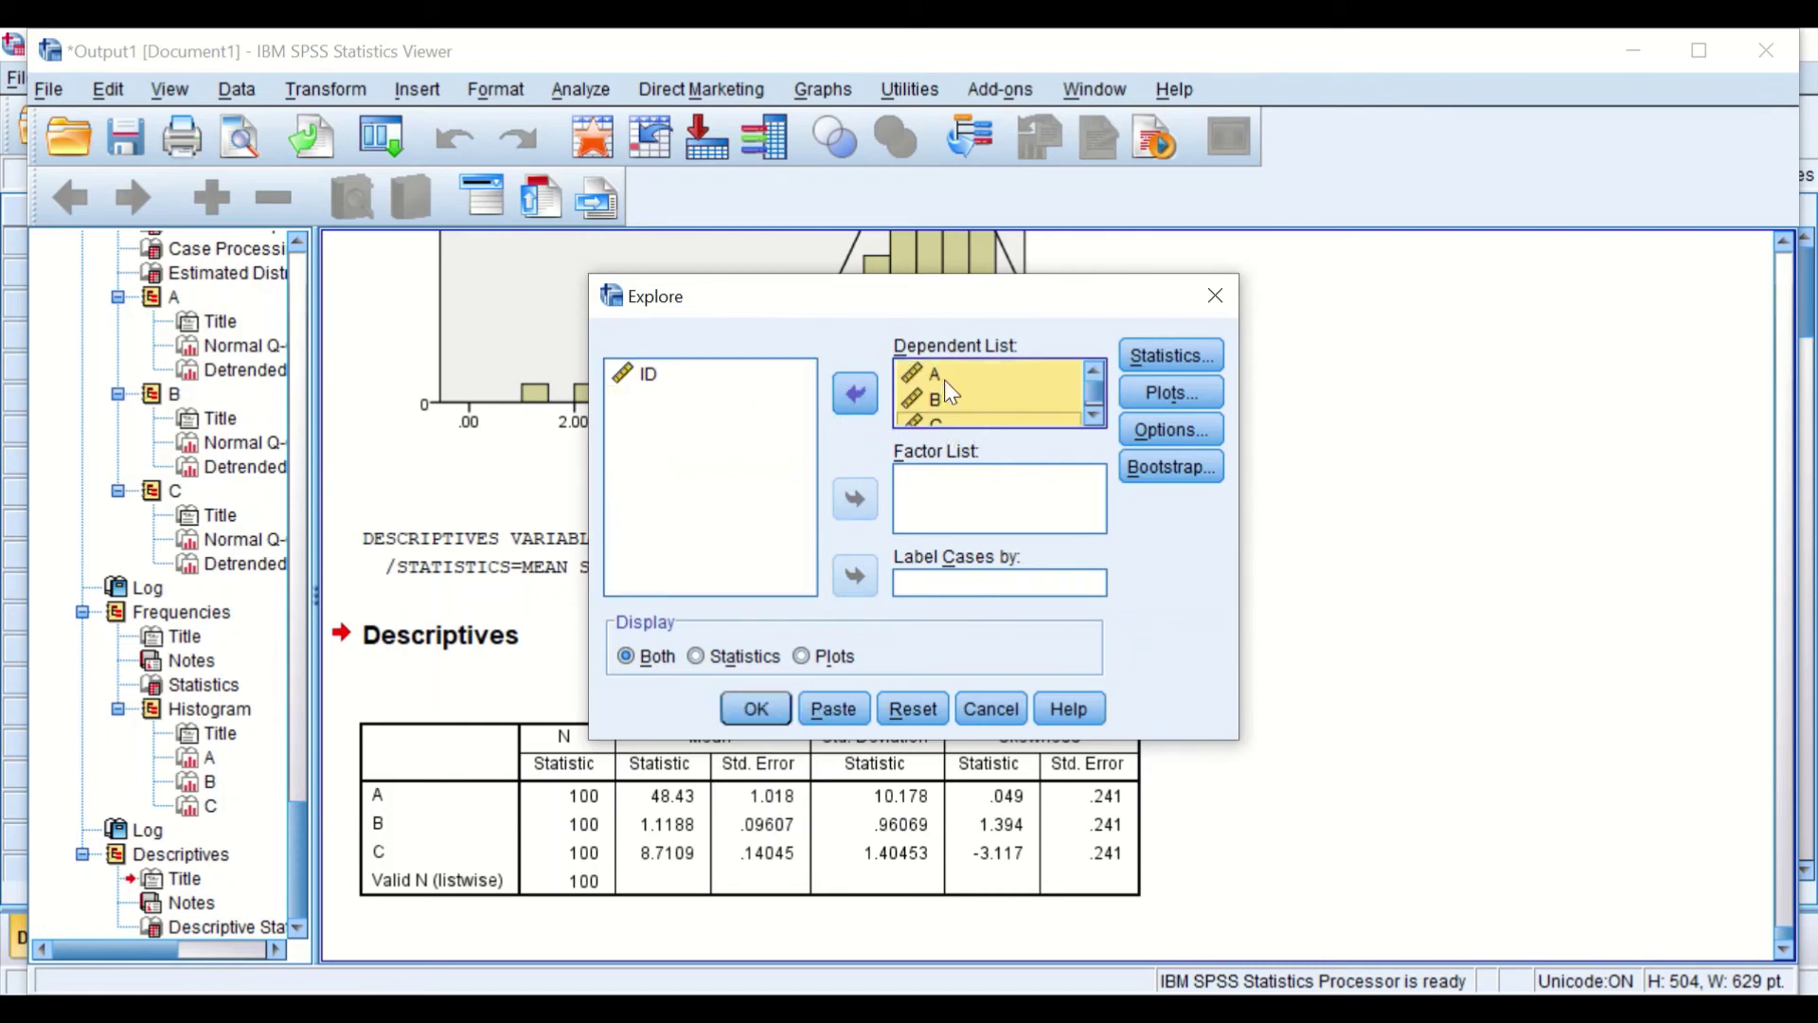
Keep Explore's descriptives at a 95% confidence interval and request histograms and normality plots with tests, without stem-and-leaf plots
{"action": "left_click", "coordinate": [1147, 356]}
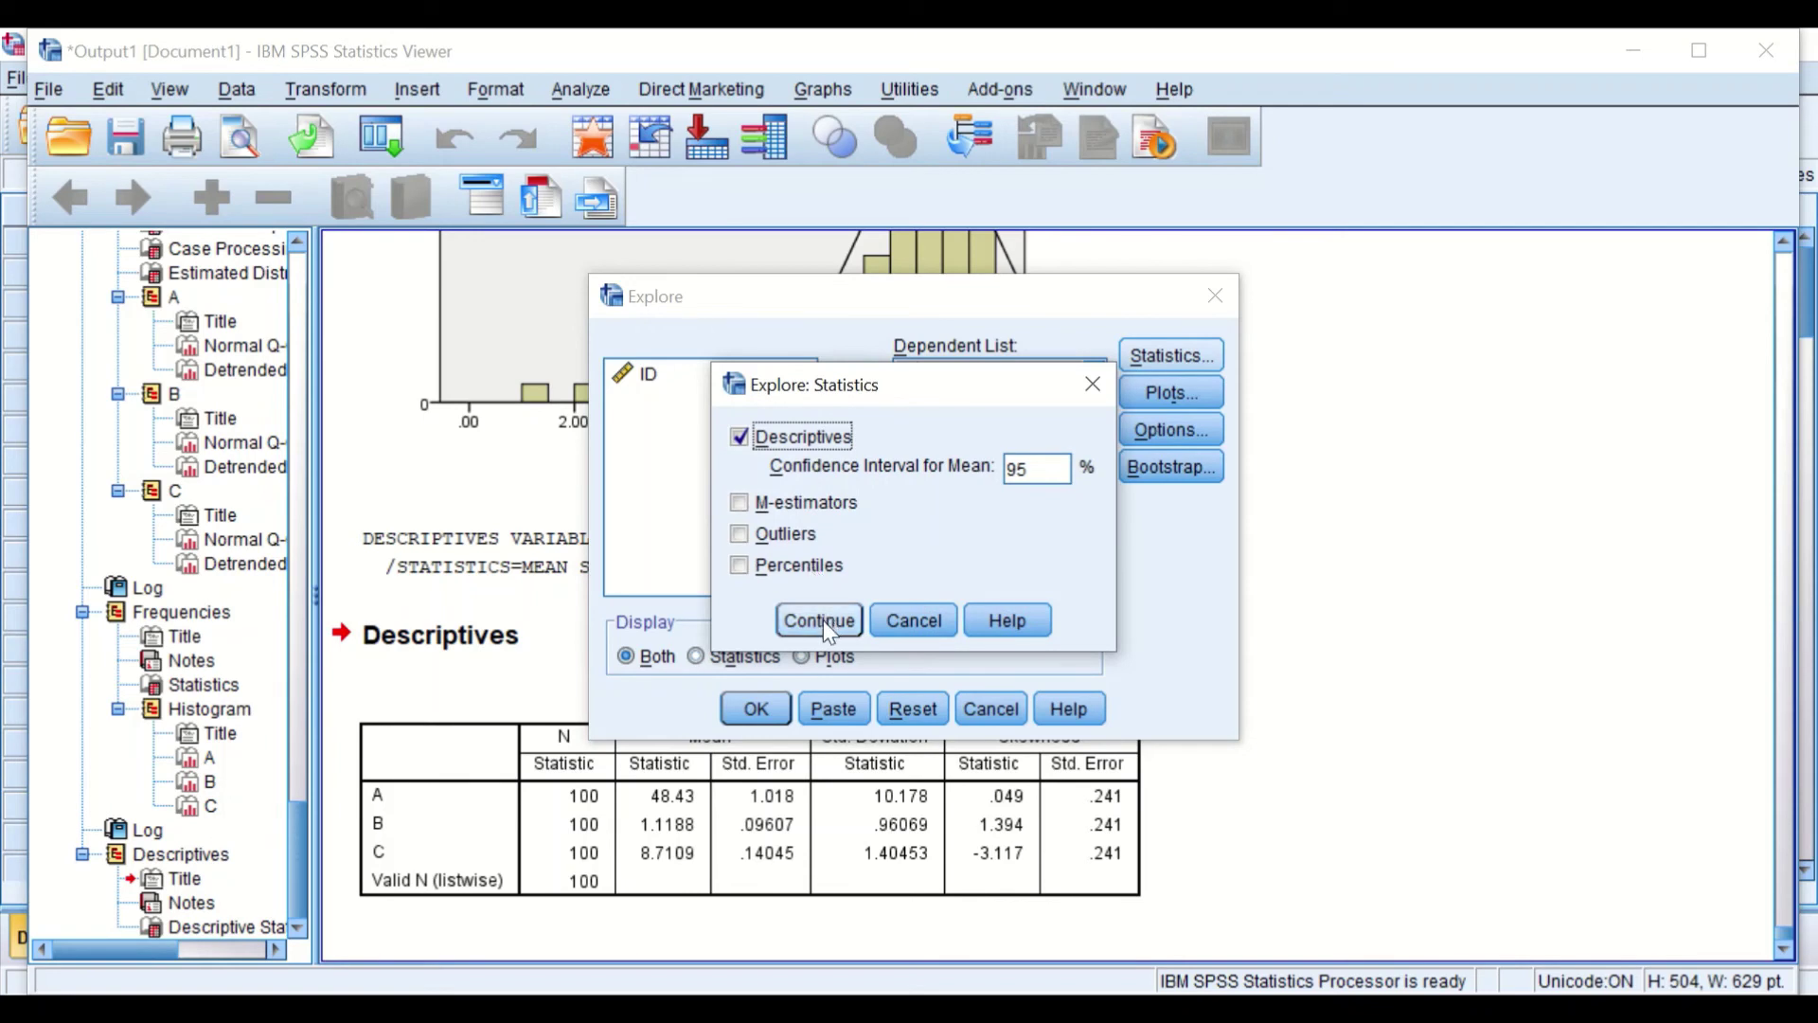
{"action": "left_click", "coordinate": [820, 620]}
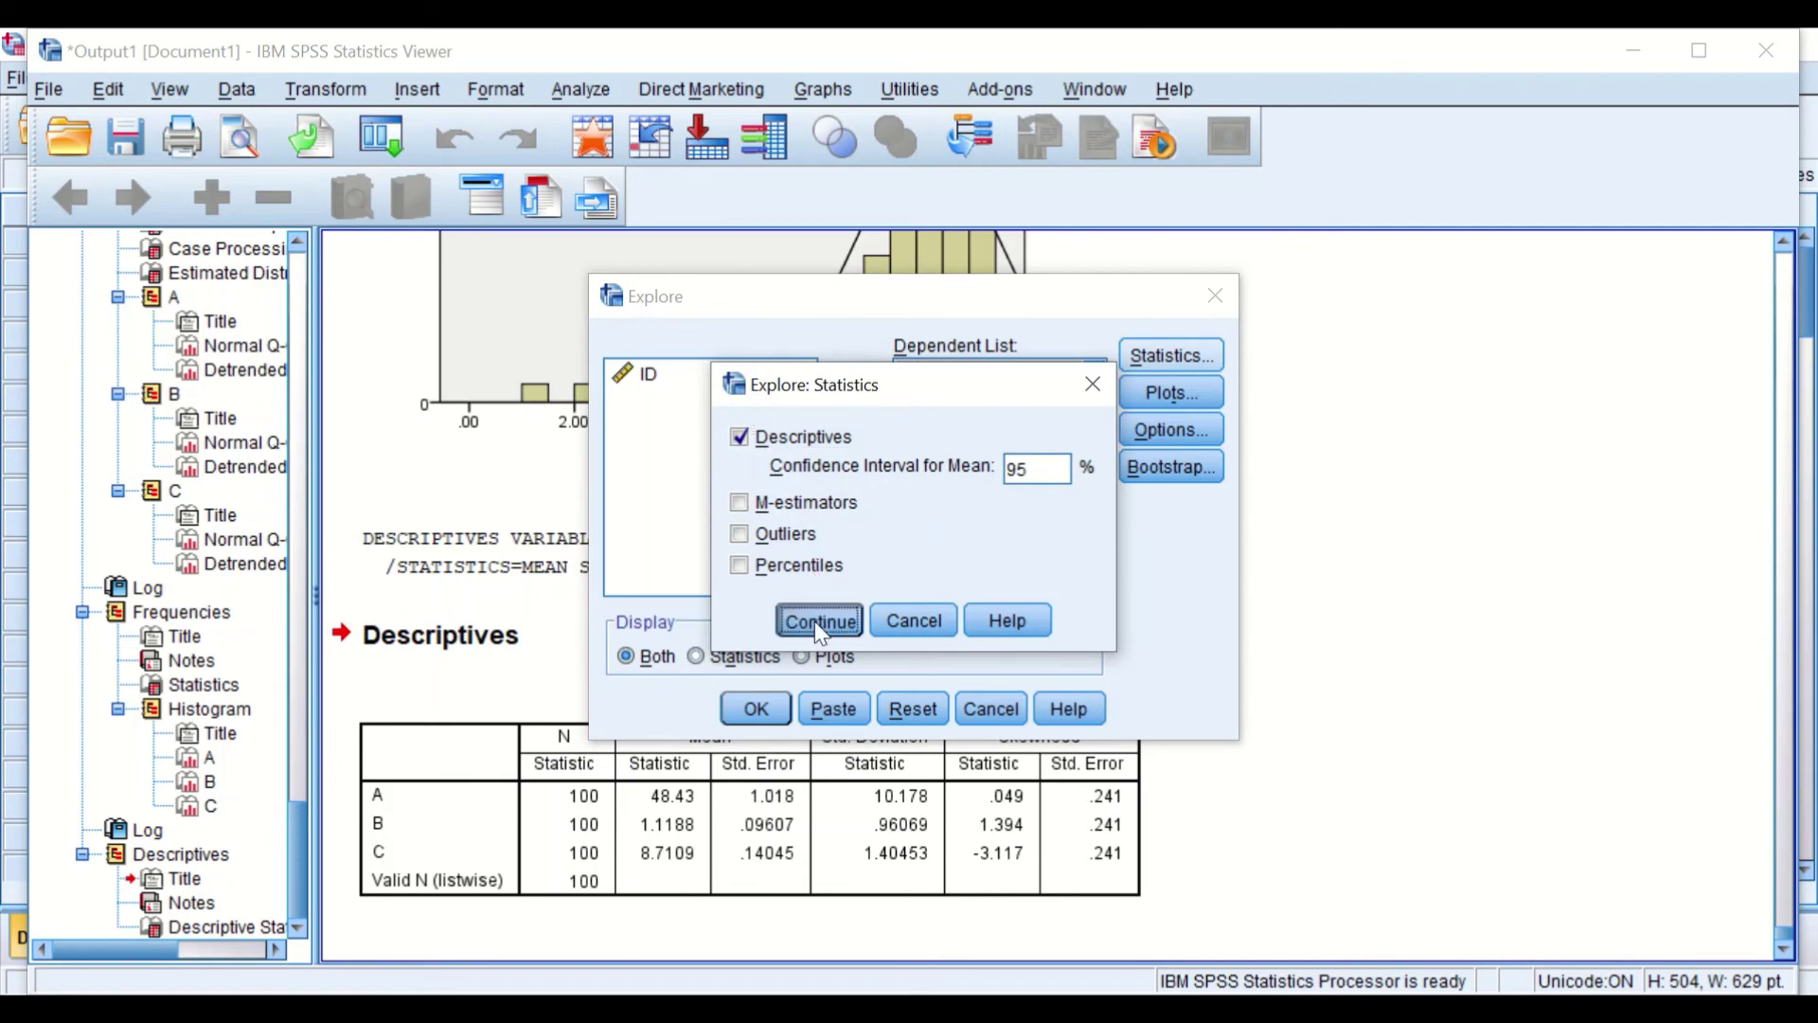
{"action": "left_click", "coordinate": [1182, 388]}
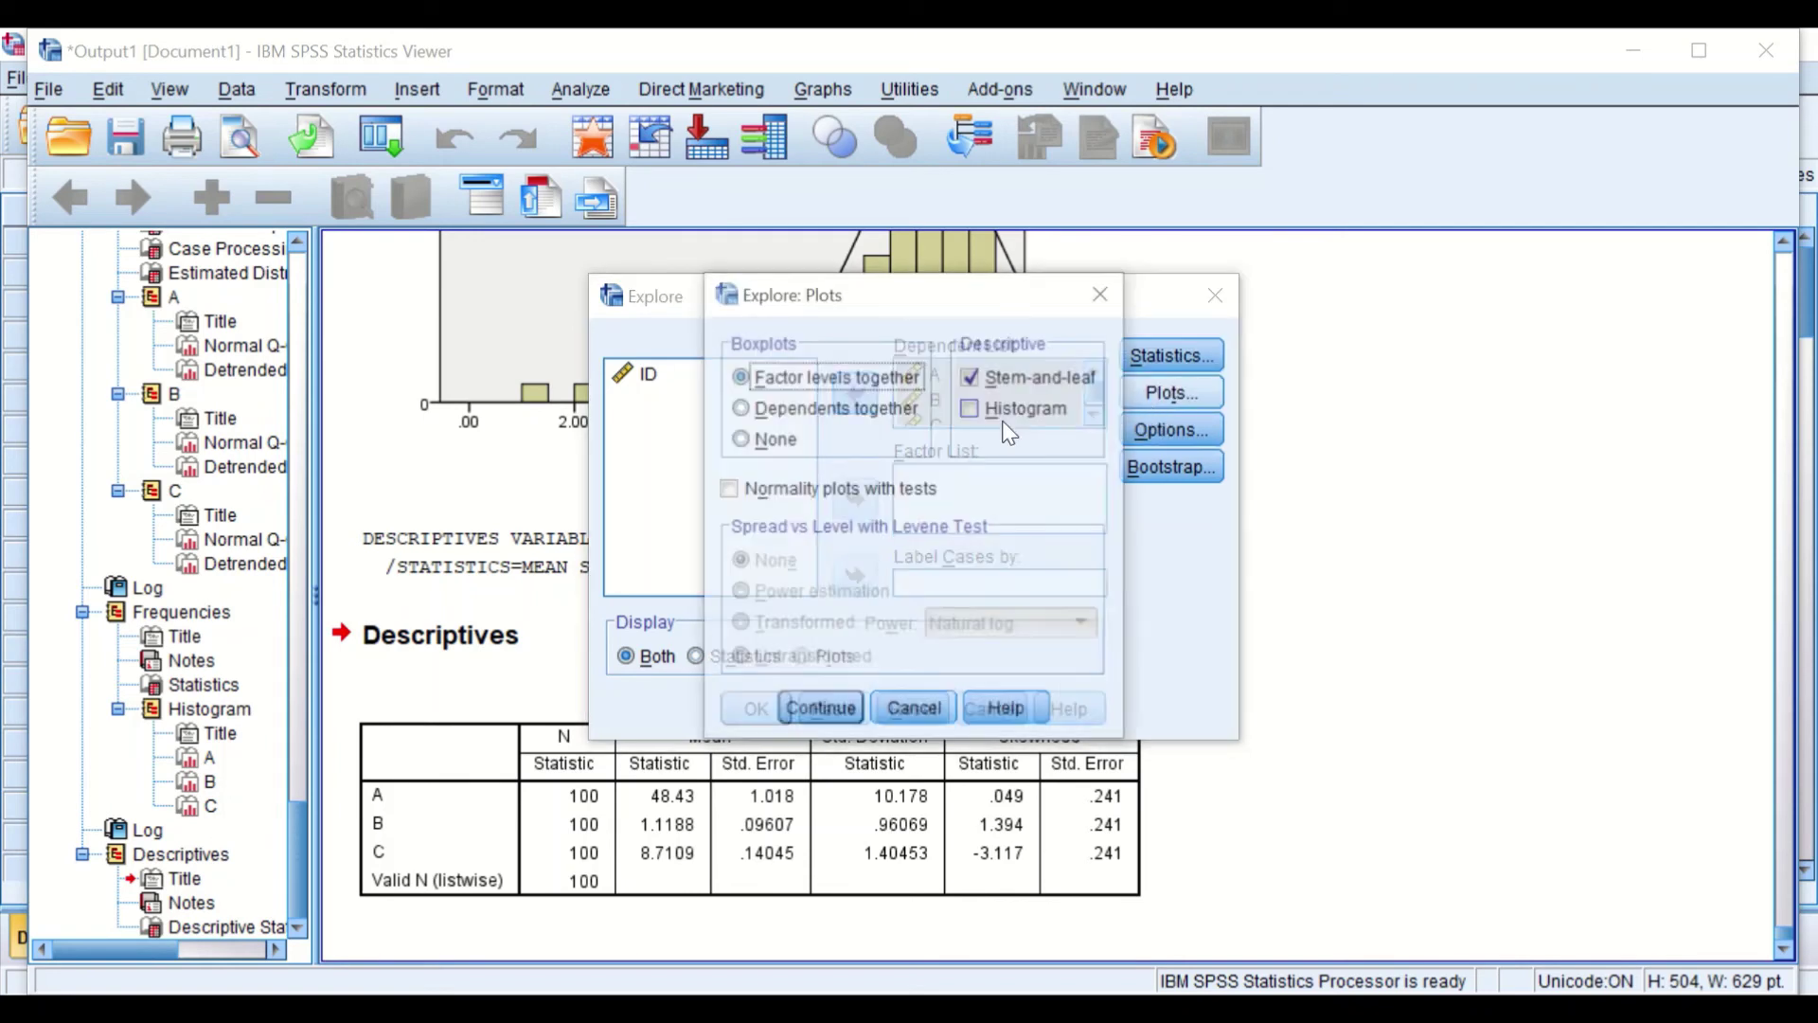
{"action": "left_click", "coordinate": [975, 374]}
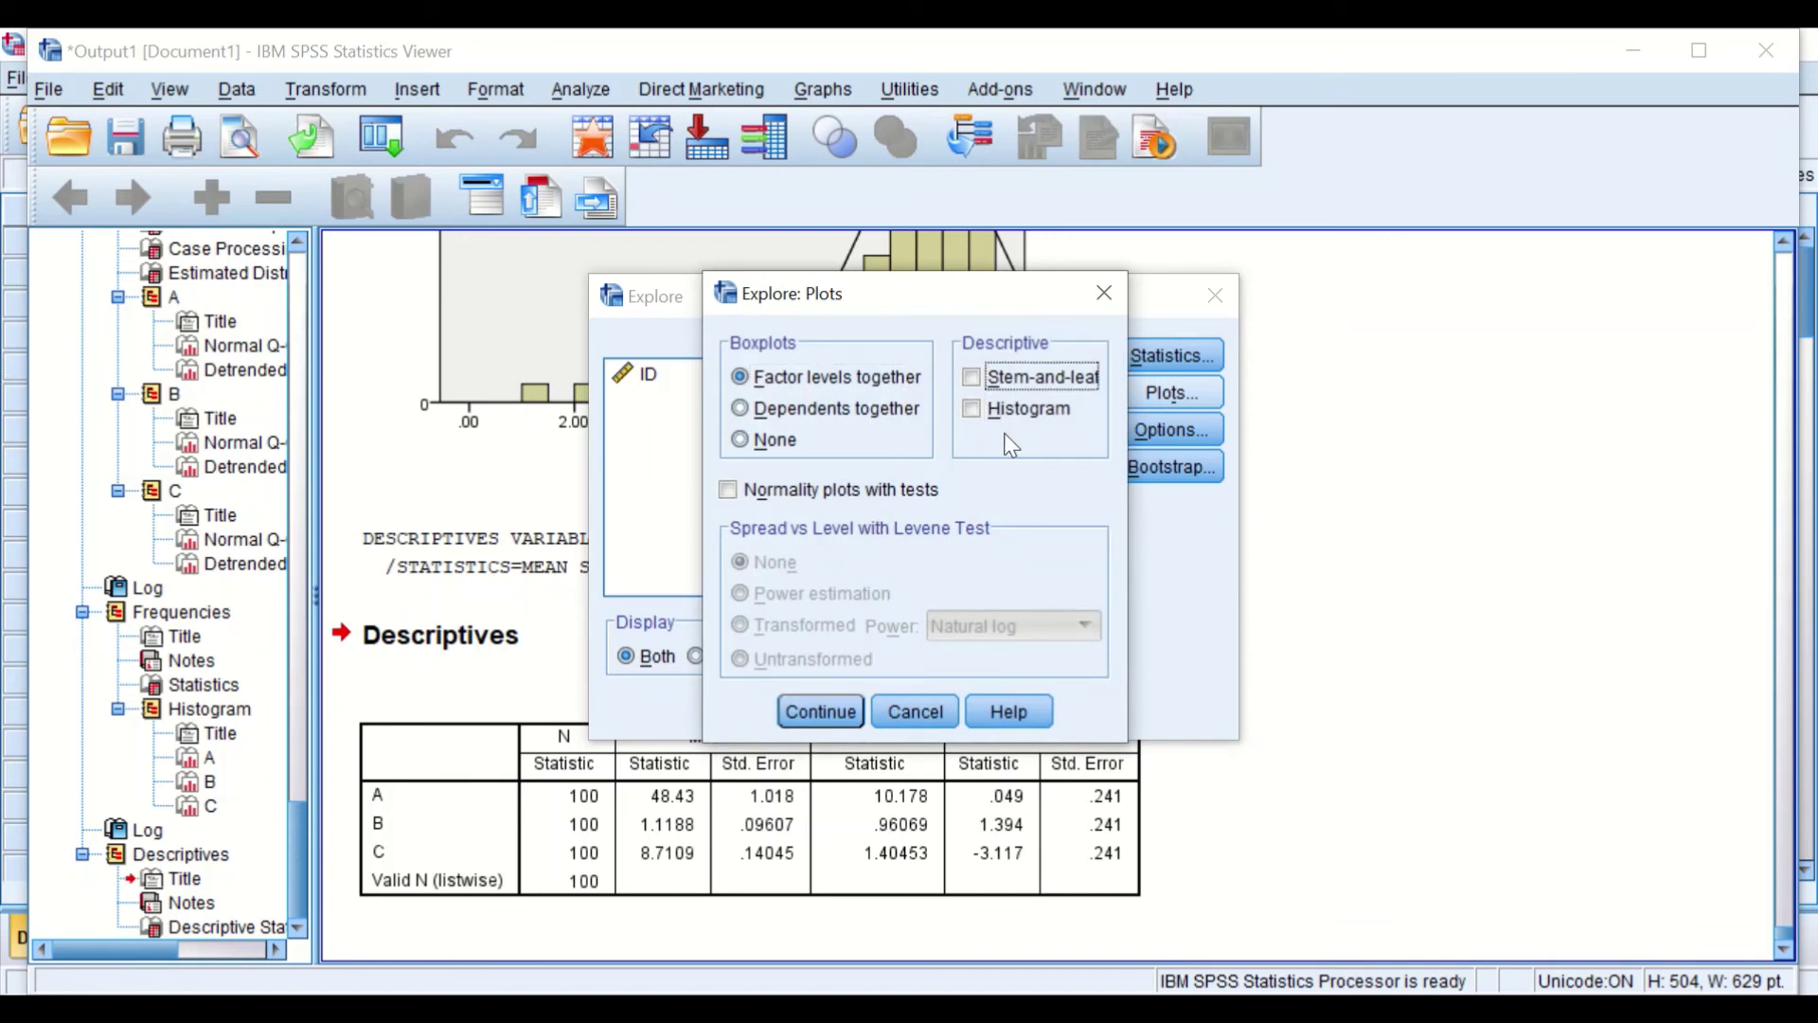
{"action": "left_click", "coordinate": [975, 413]}
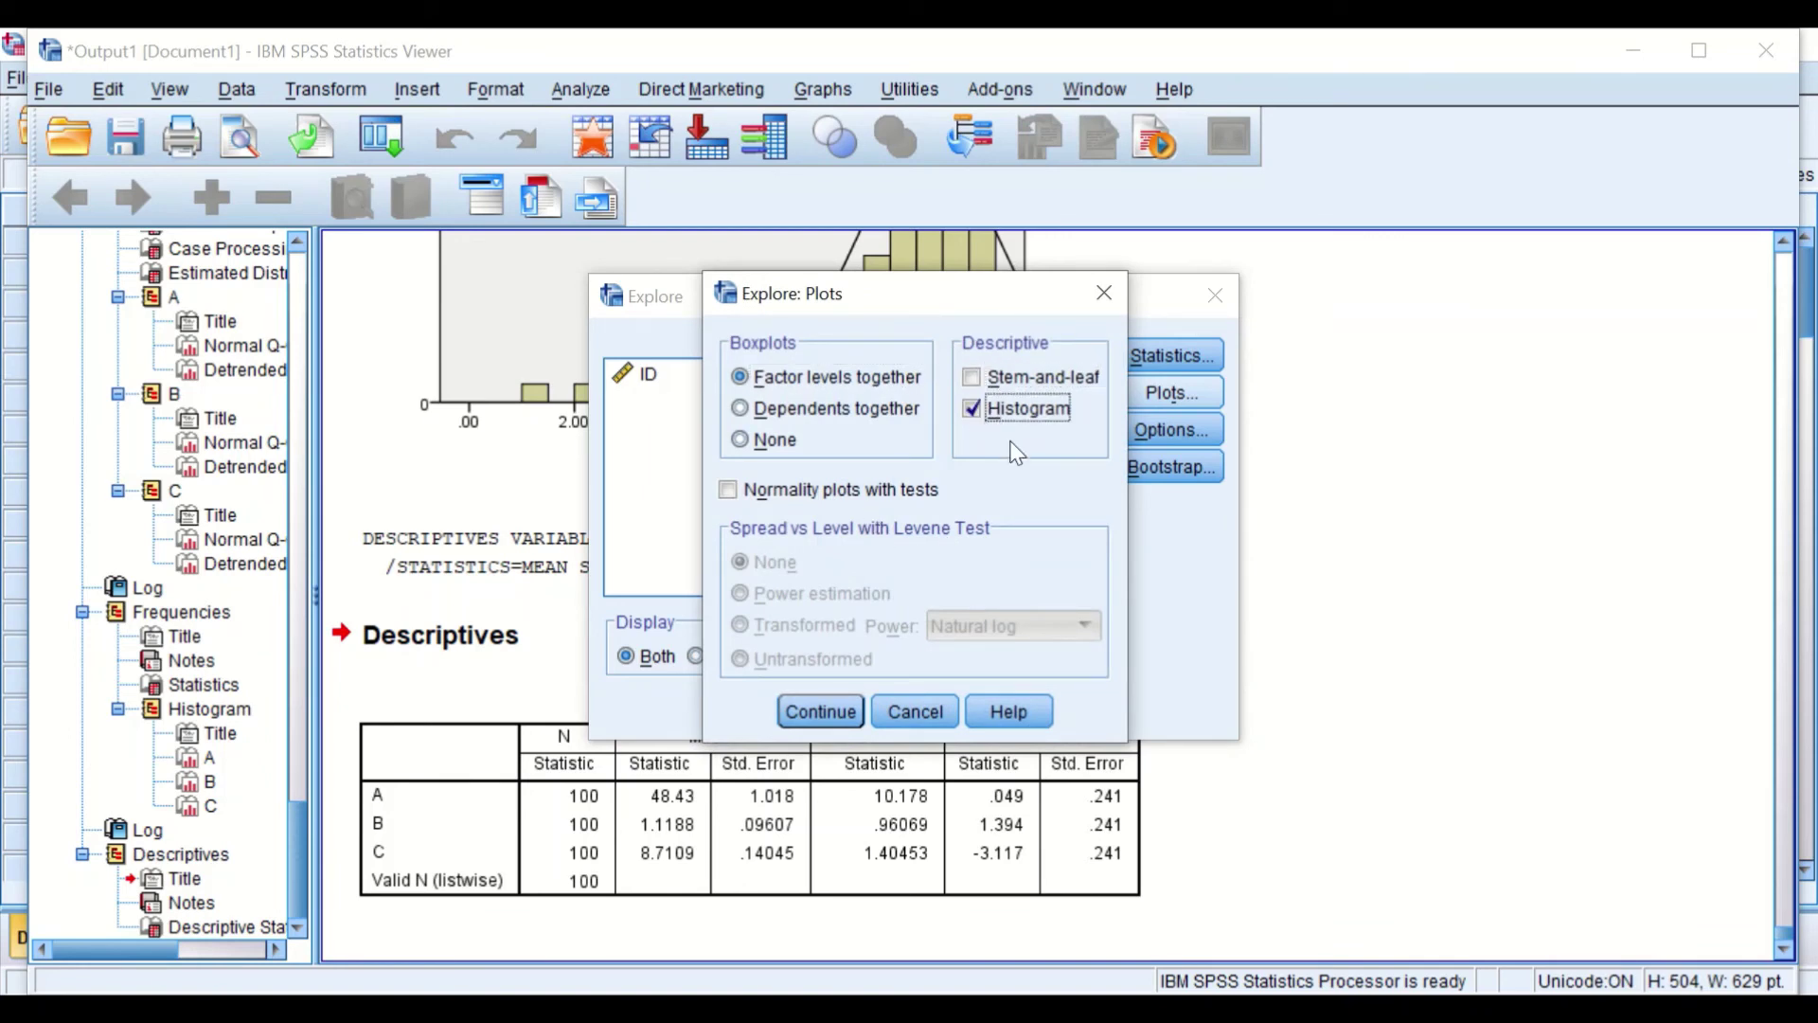
{"action": "left_click", "coordinate": [728, 492]}
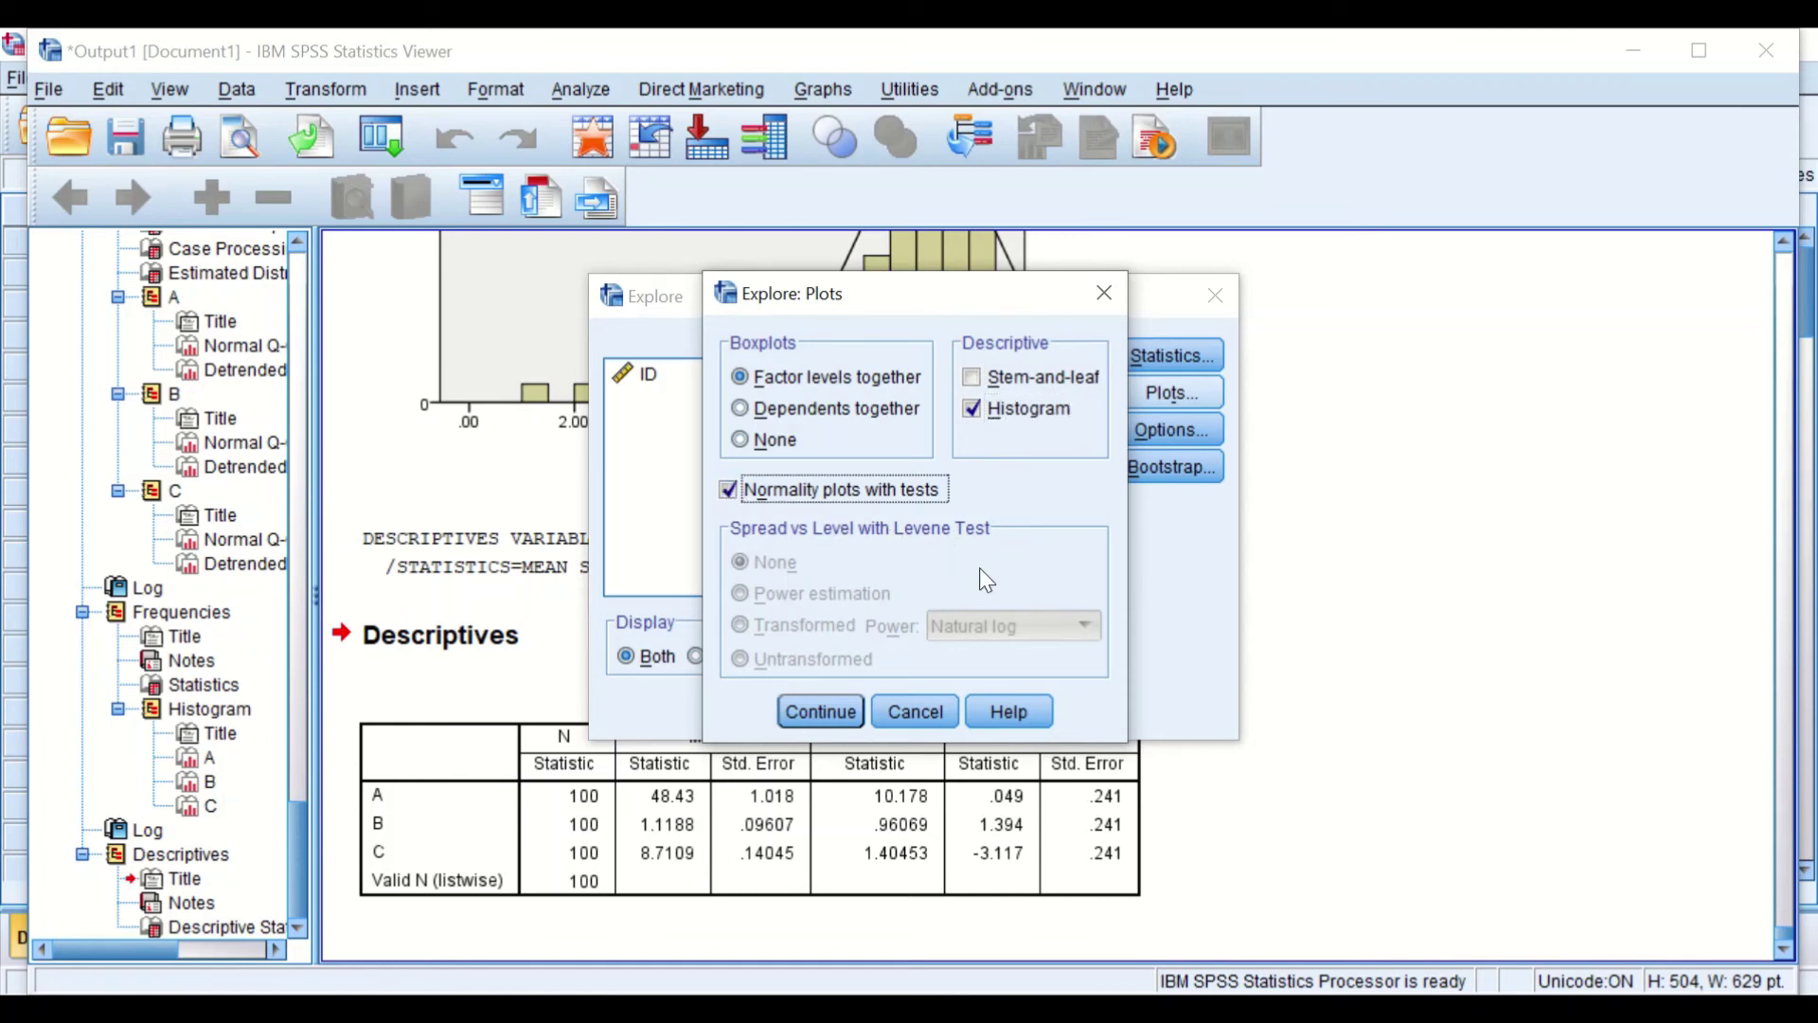
{"action": "left_click", "coordinate": [832, 713]}
Keep listwise exclusion of missing cases and run Explore displaying both statistics and plots
{"action": "left_click", "coordinate": [1141, 437]}
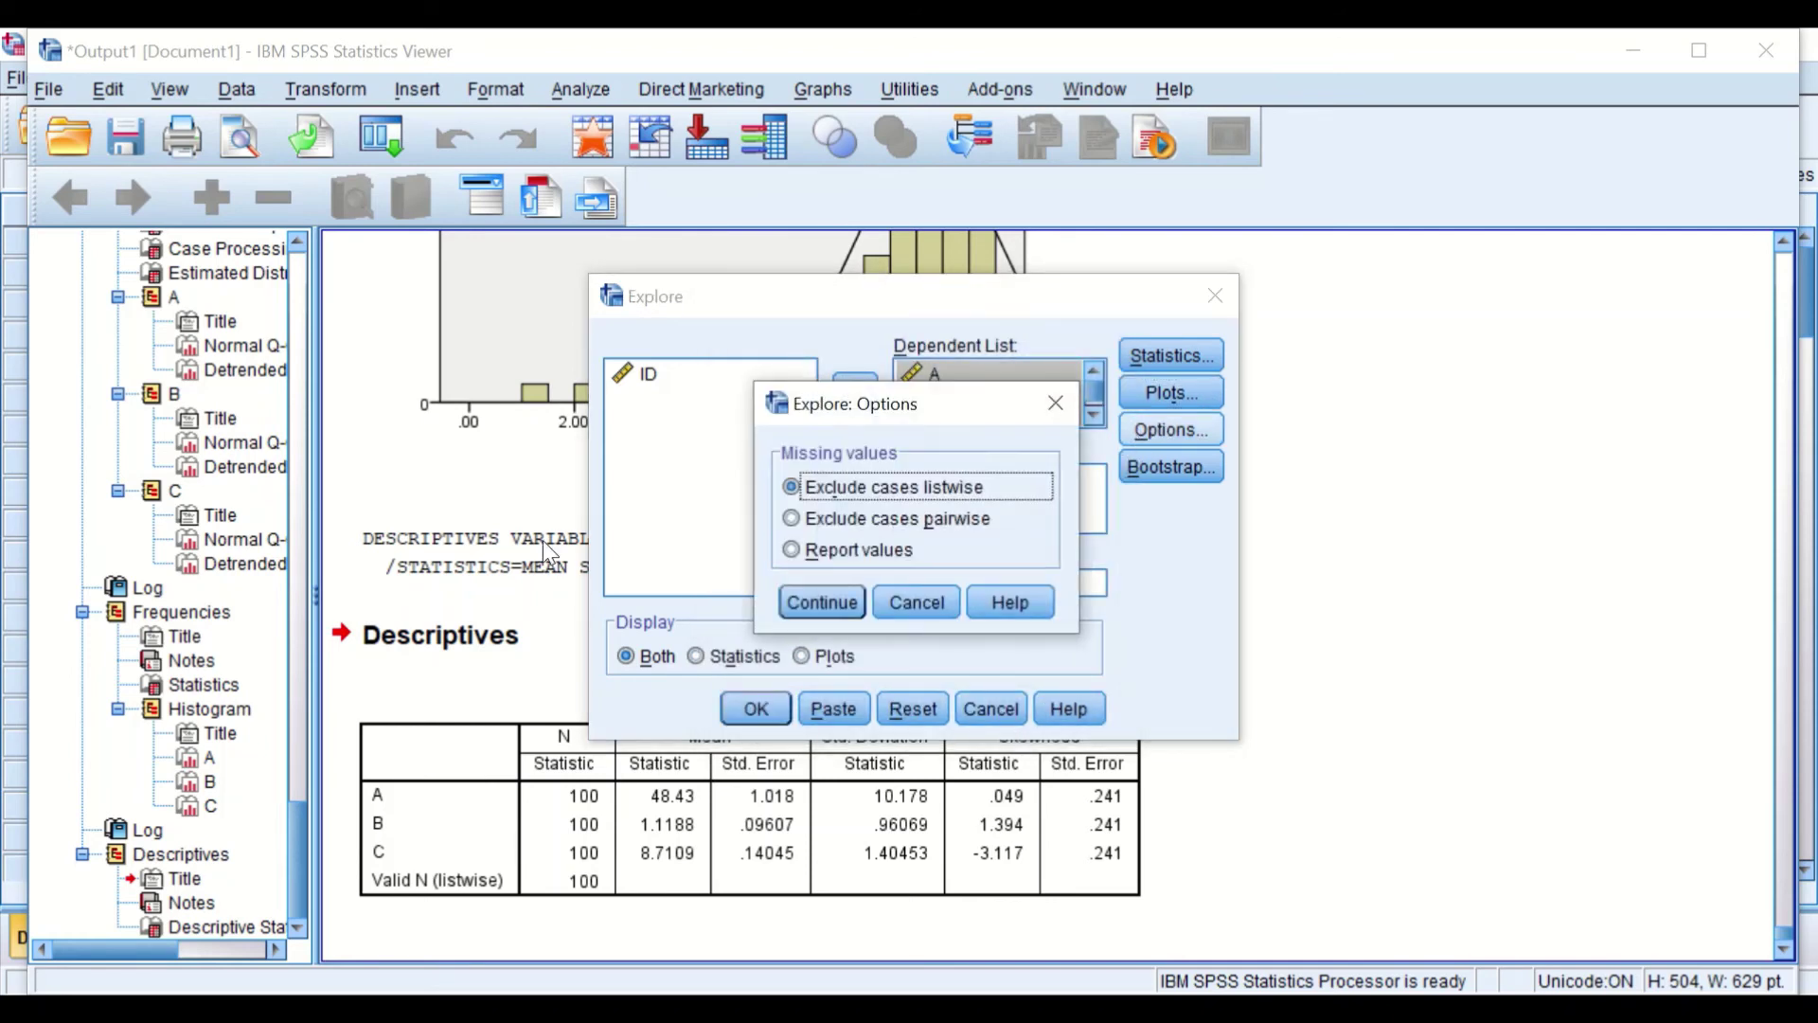
{"action": "left_click", "coordinate": [807, 610]}
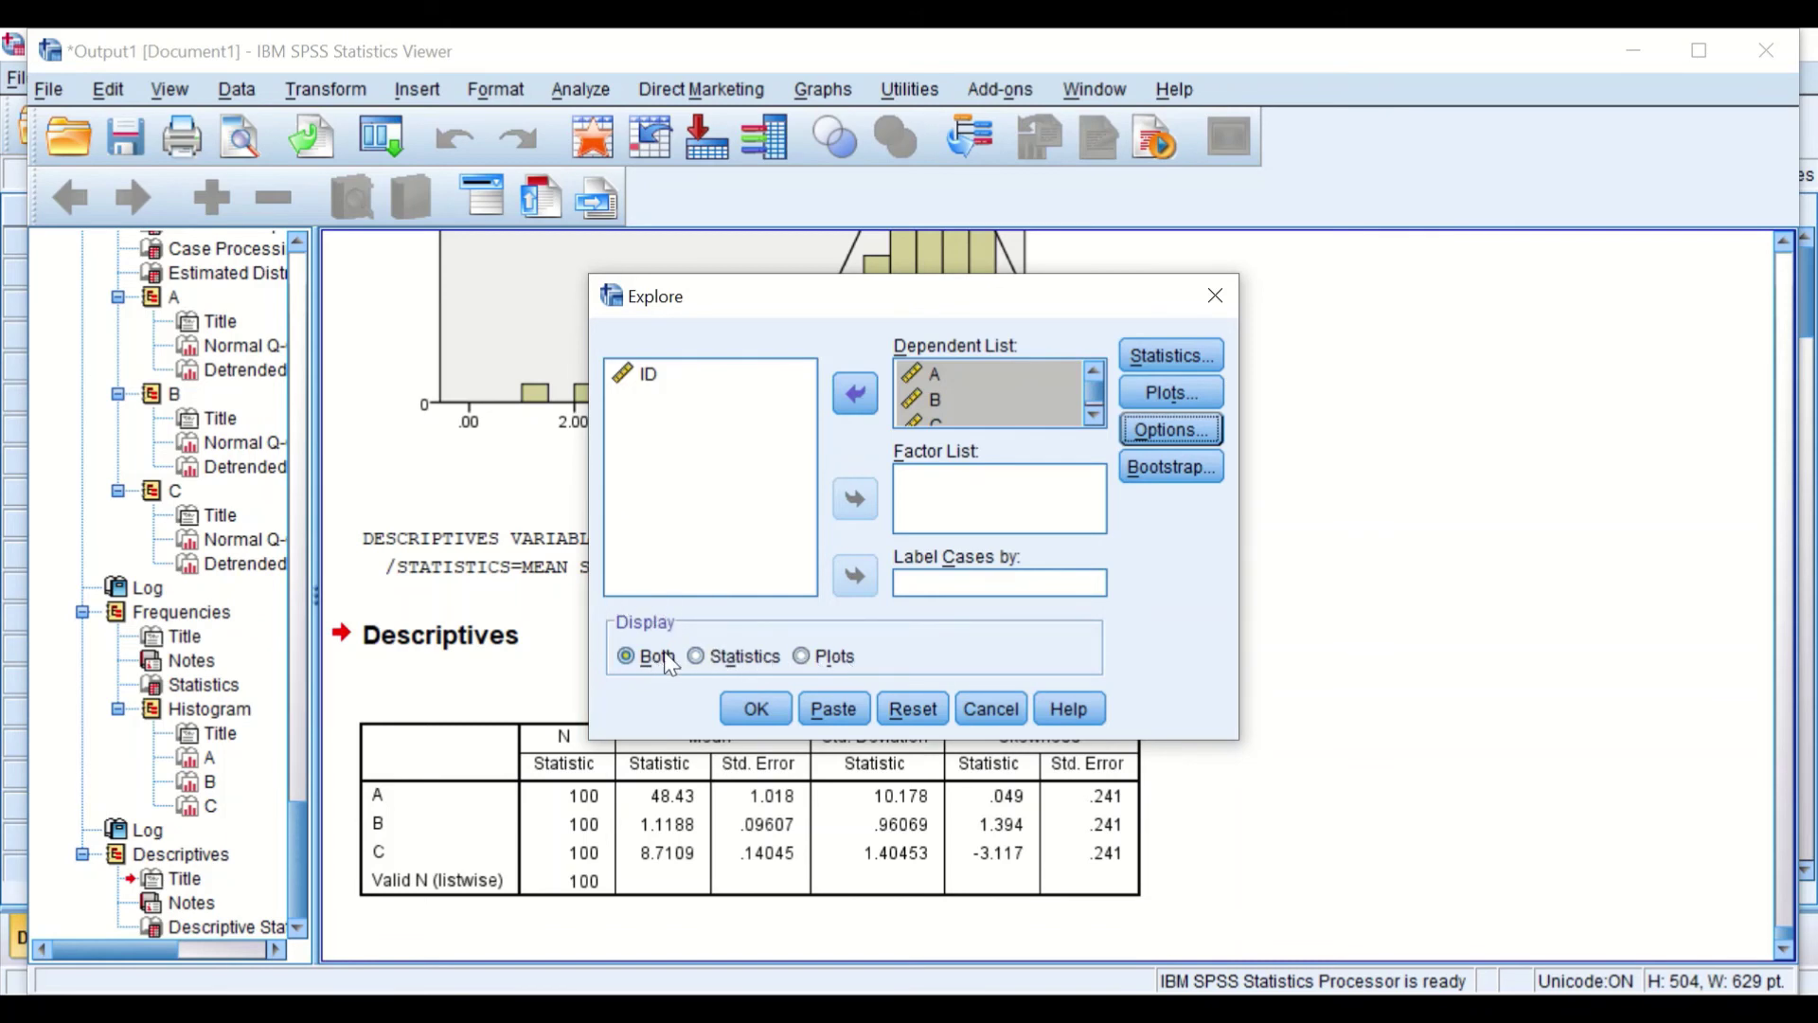
{"action": "left_click", "coordinate": [756, 709]}
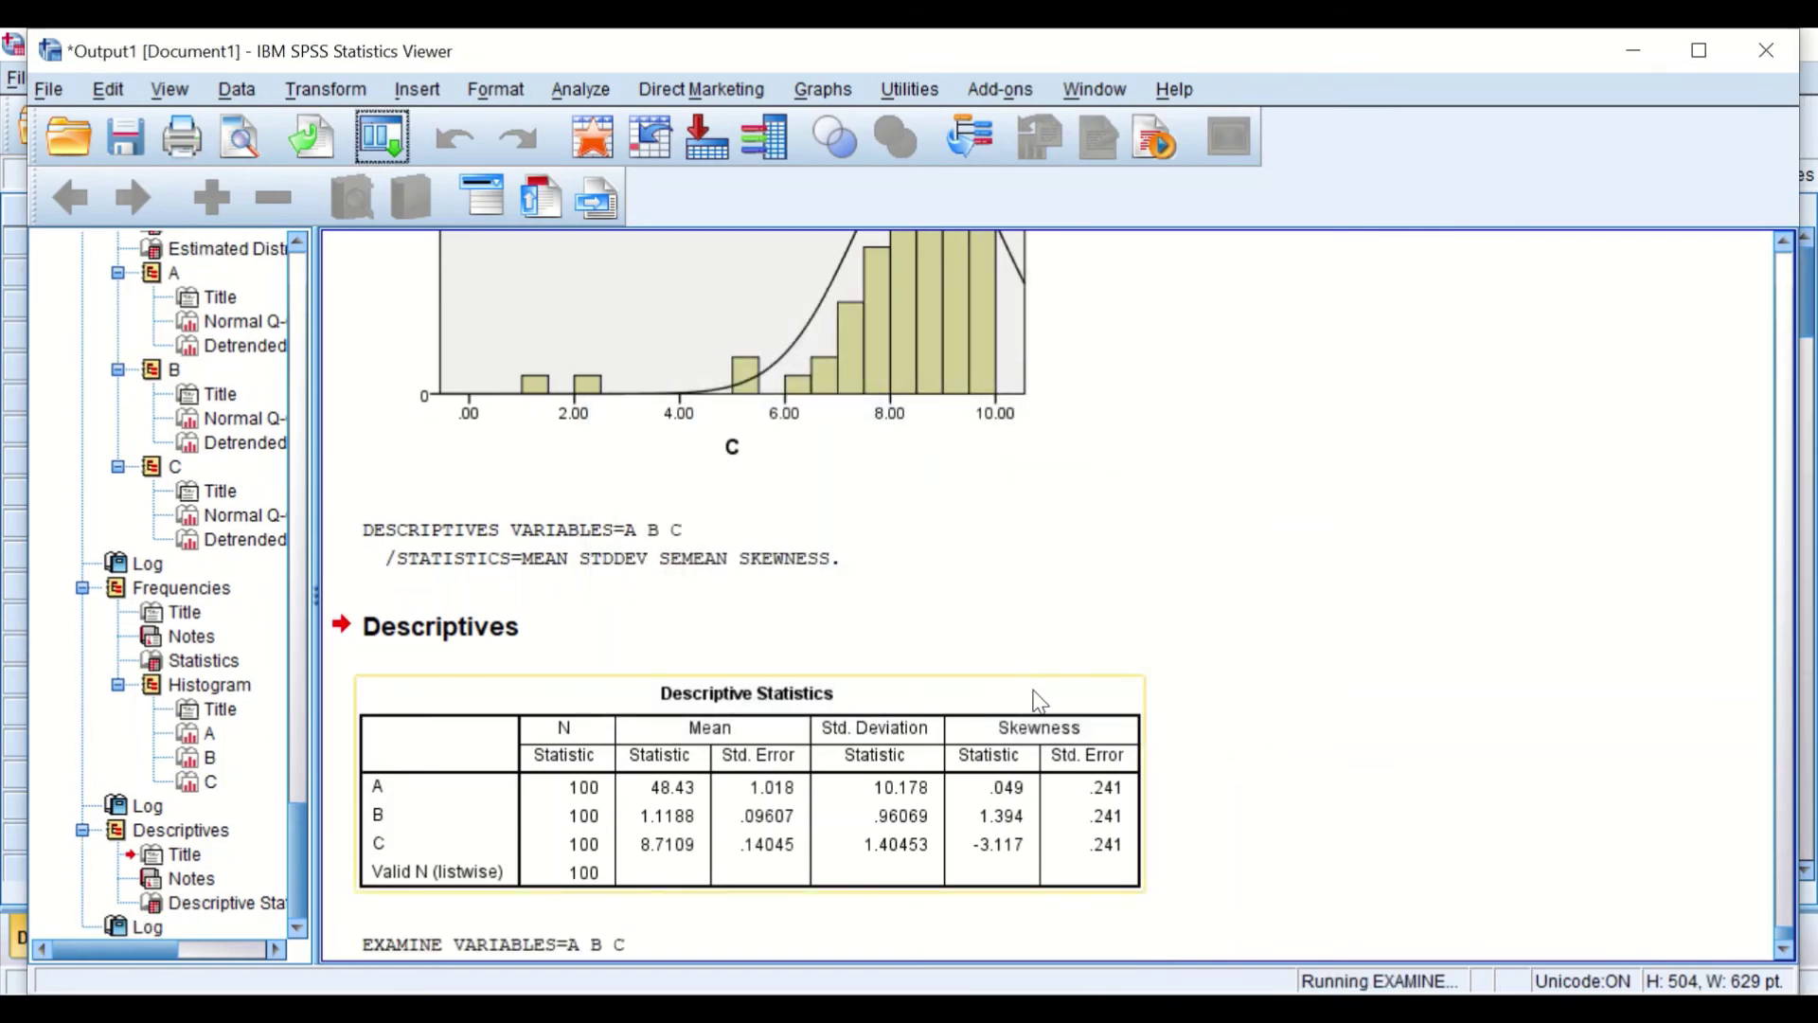
Examine the Case Processing Summary and the Descriptives table for variable A in the Explore output
{"action": "scroll", "coordinate": [833, 497], "scroll_direction": "down", "scroll_amount": 3}
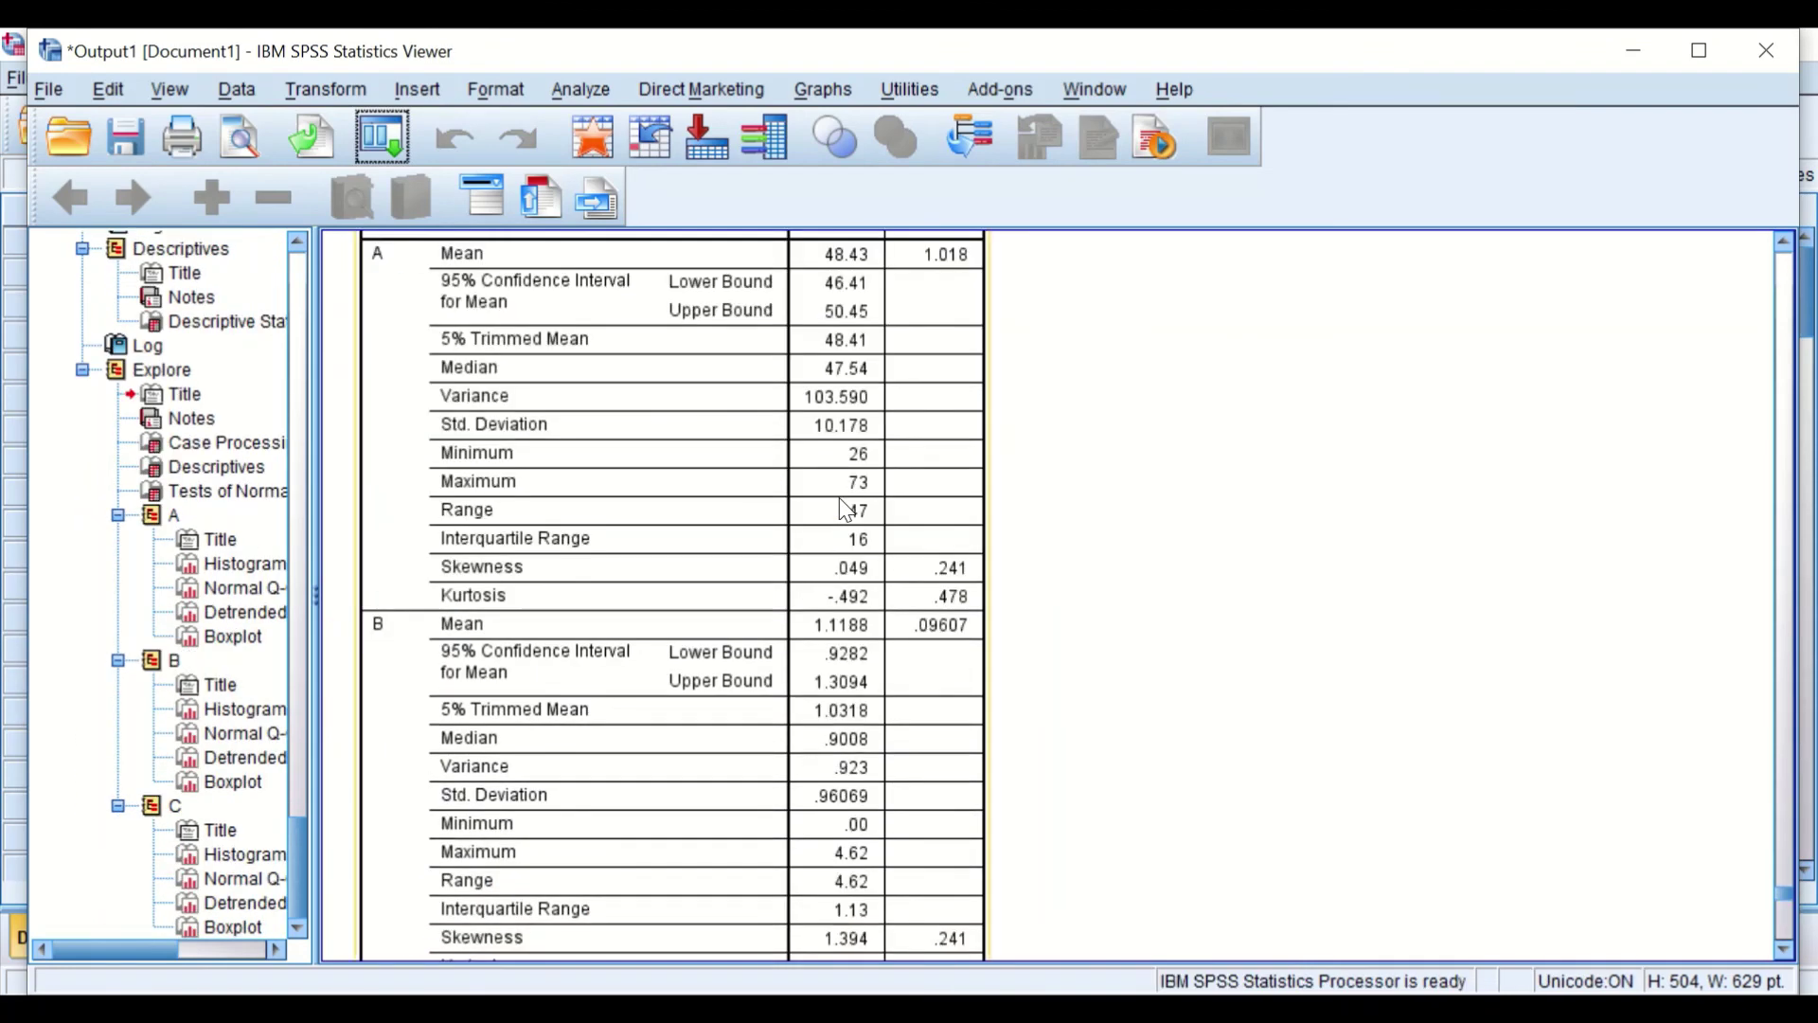
{"action": "scroll", "coordinate": [846, 510], "scroll_direction": "up", "scroll_amount": 4}
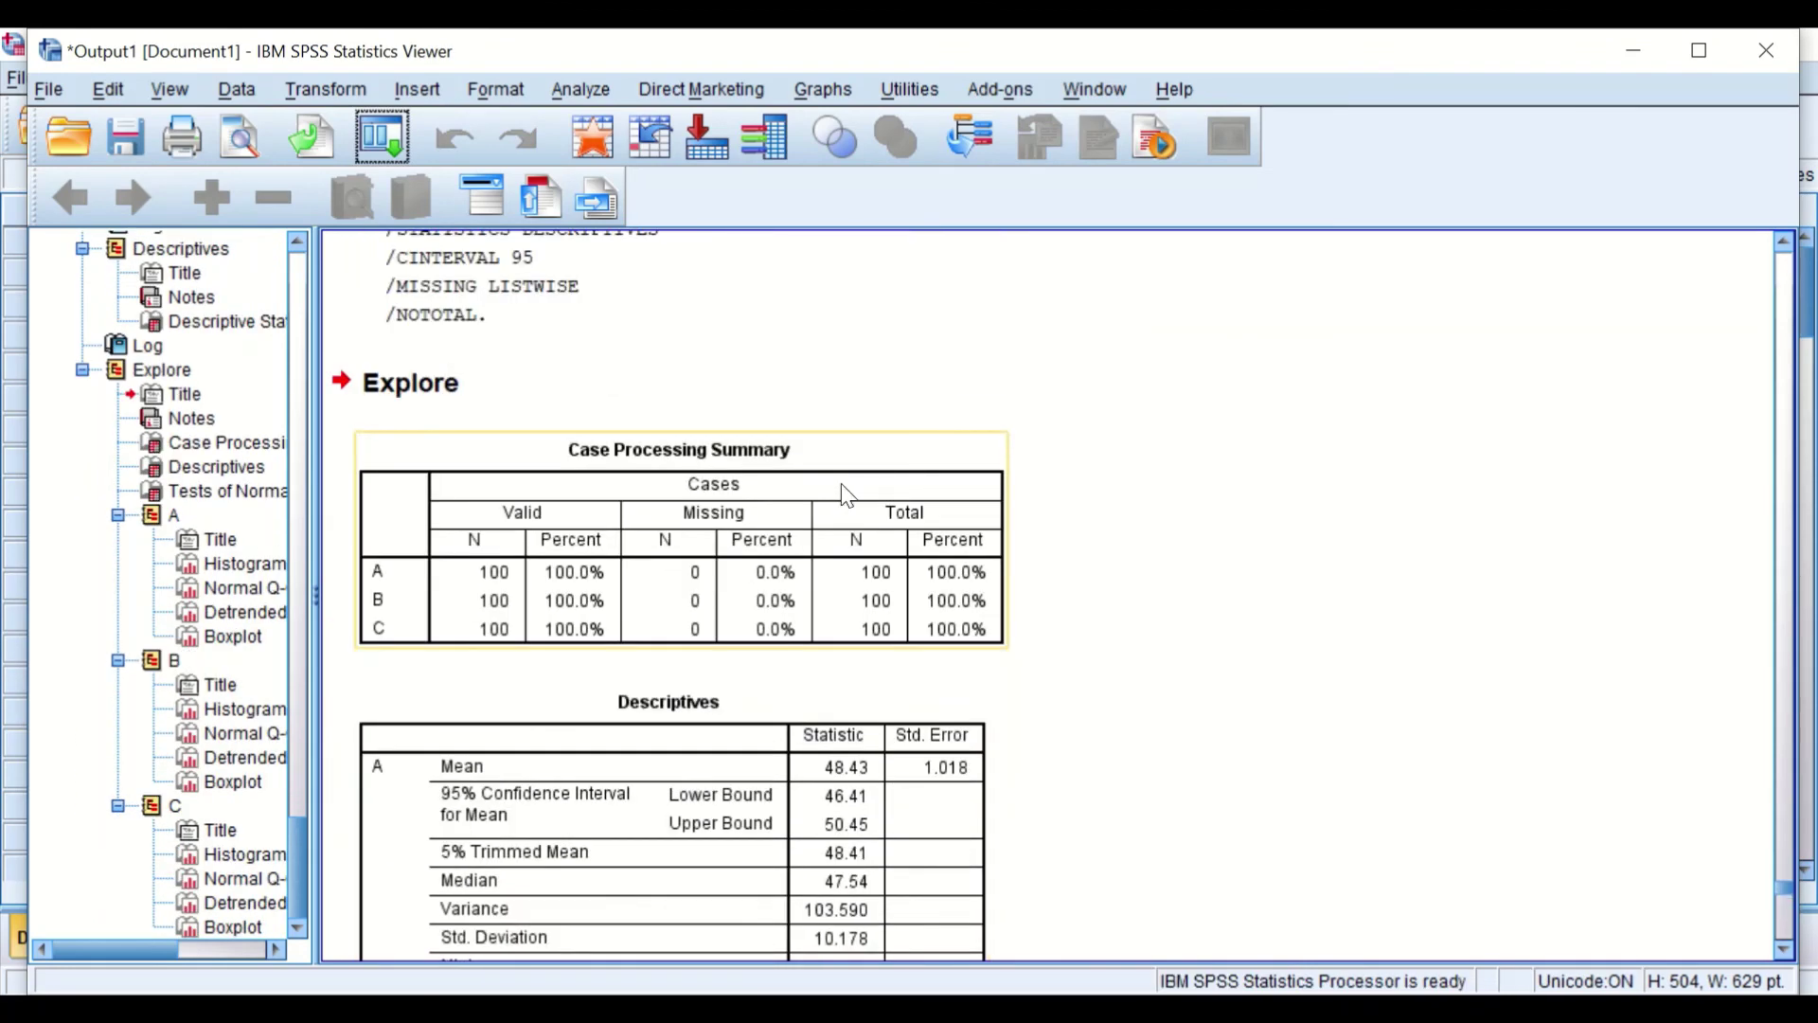
{"action": "scroll", "coordinate": [845, 494], "scroll_direction": "down", "scroll_amount": 2}
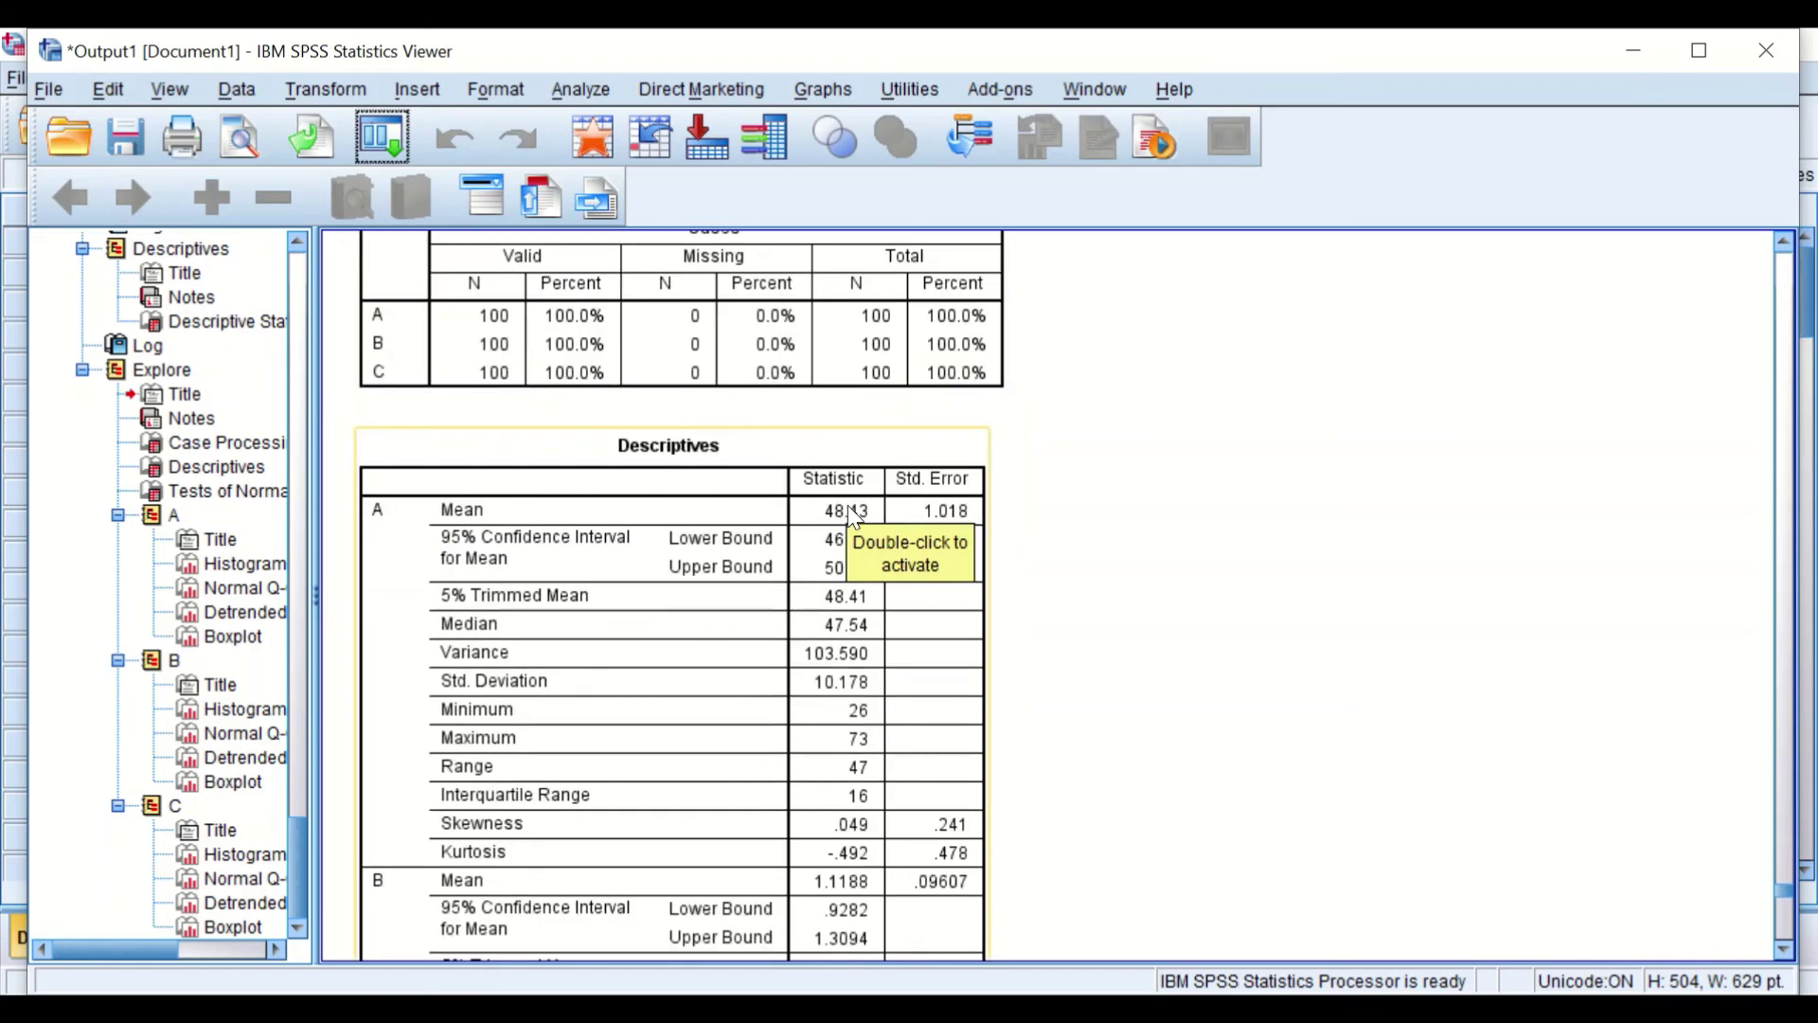
{"action": "scroll", "coordinate": [847, 507], "scroll_direction": "up", "scroll_amount": 3}
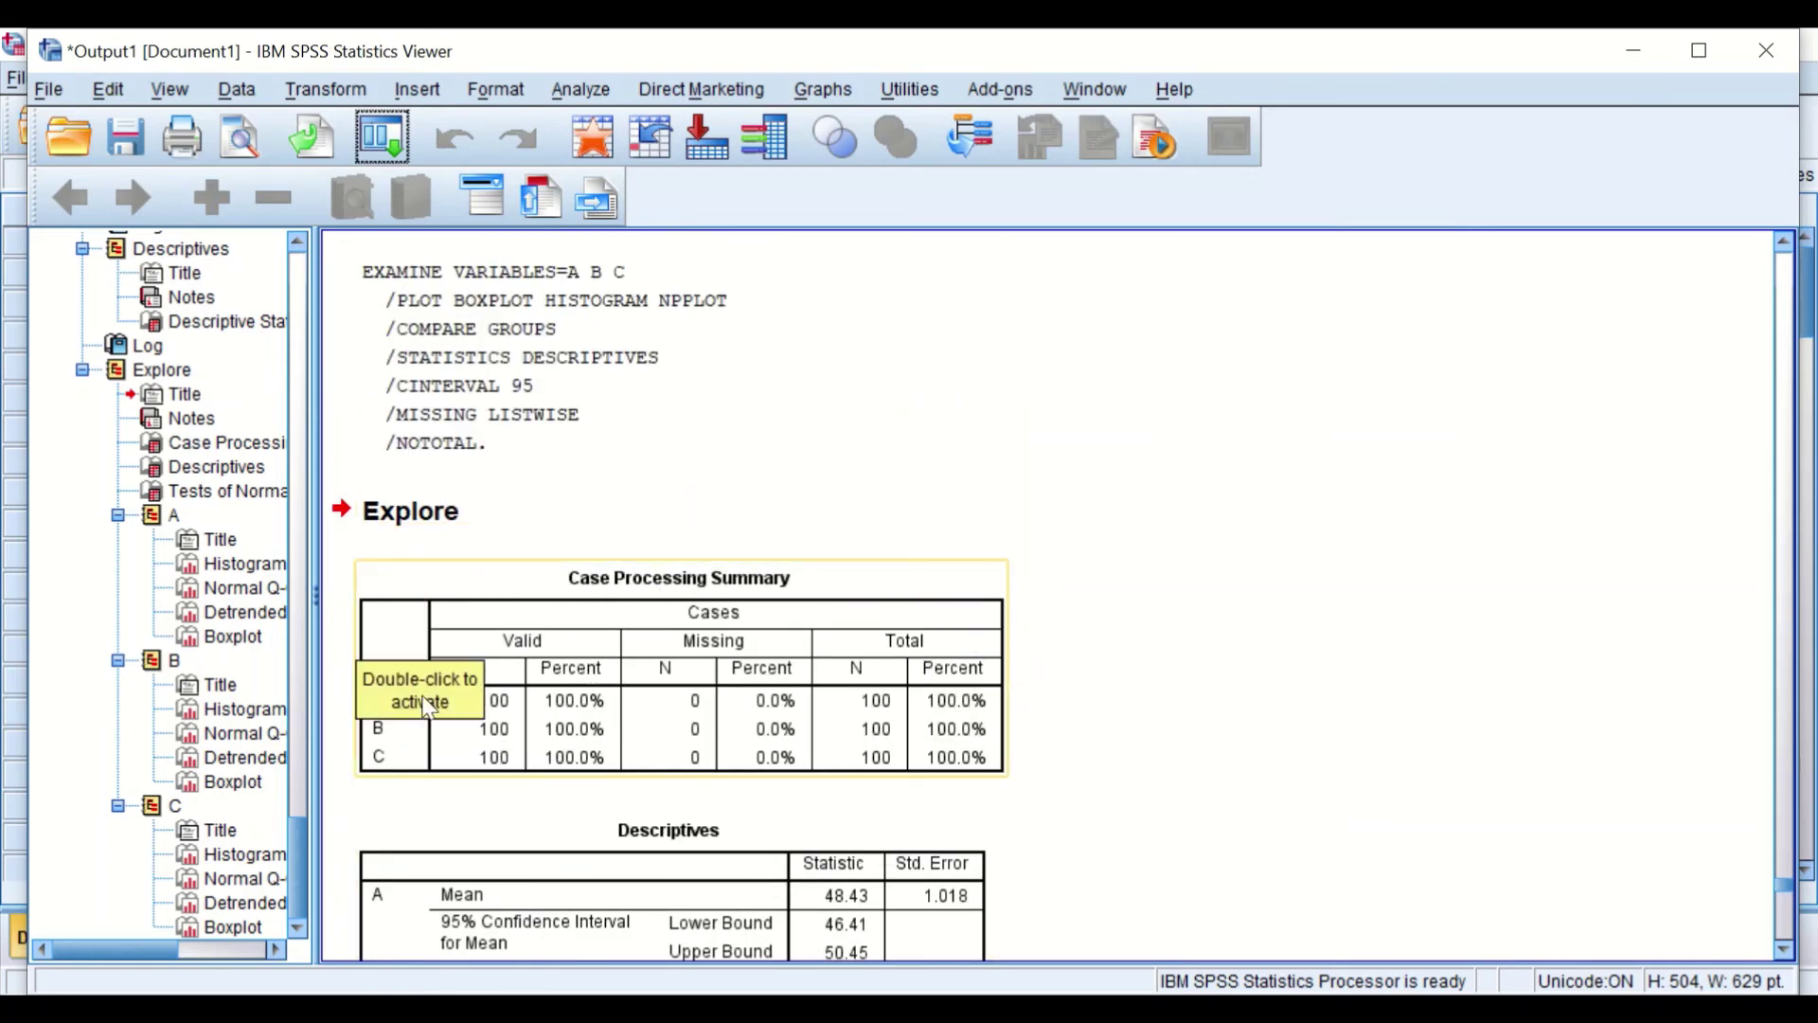
{"action": "scroll", "coordinate": [515, 712], "scroll_direction": "down", "scroll_amount": 2}
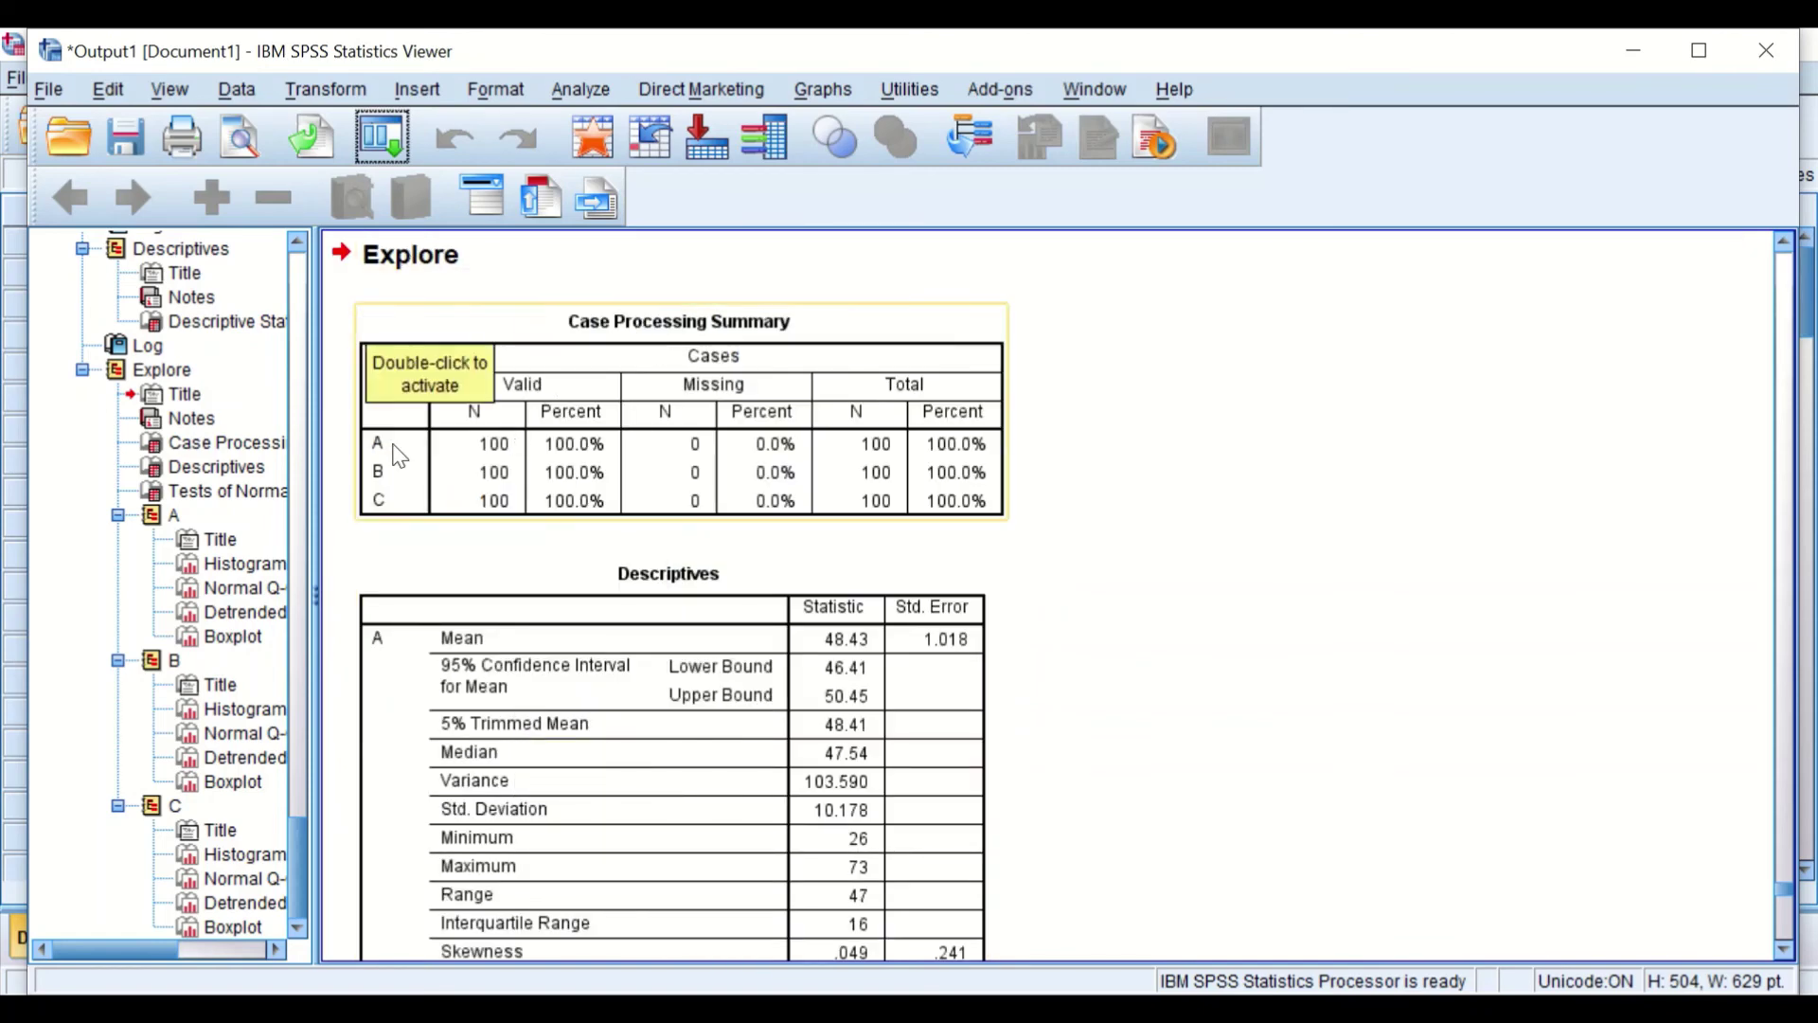
{"action": "scroll", "coordinate": [897, 497], "scroll_direction": "down", "scroll_amount": 3}
{"action": "scroll", "coordinate": [1047, 582], "scroll_direction": "up", "scroll_amount": 3}
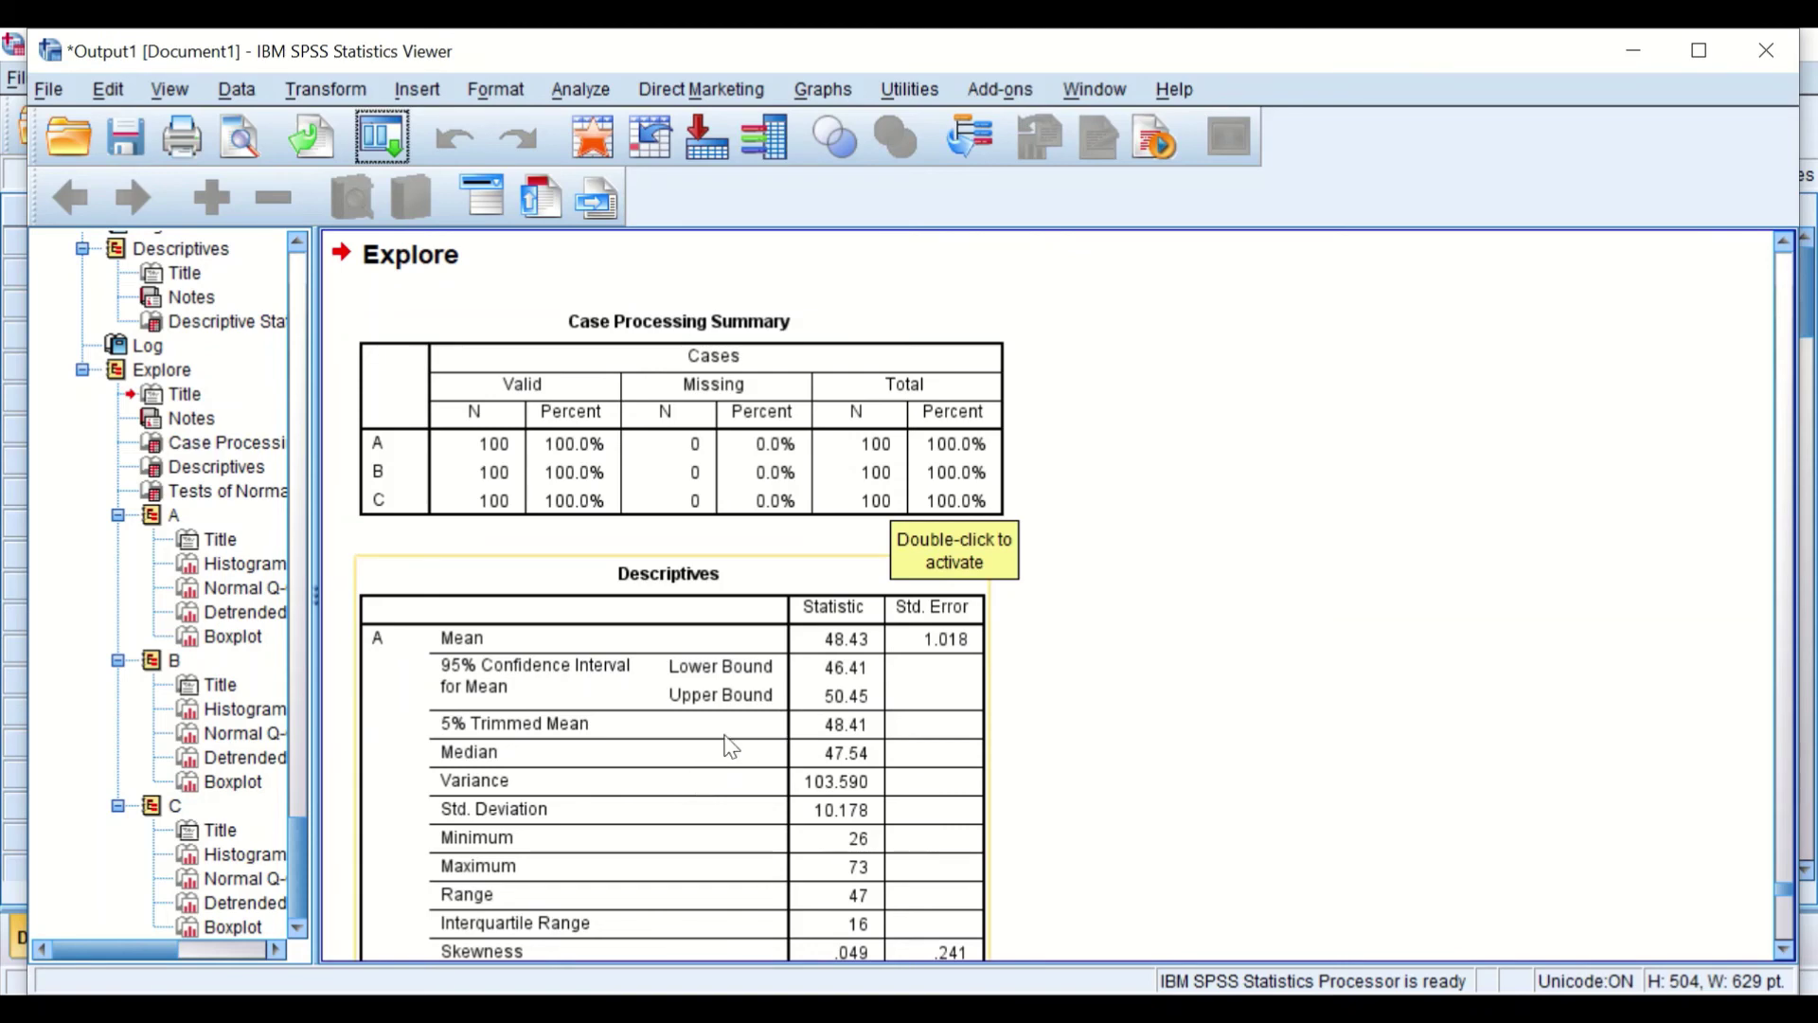
{"action": "scroll", "coordinate": [822, 627], "scroll_direction": "down", "scroll_amount": 3}
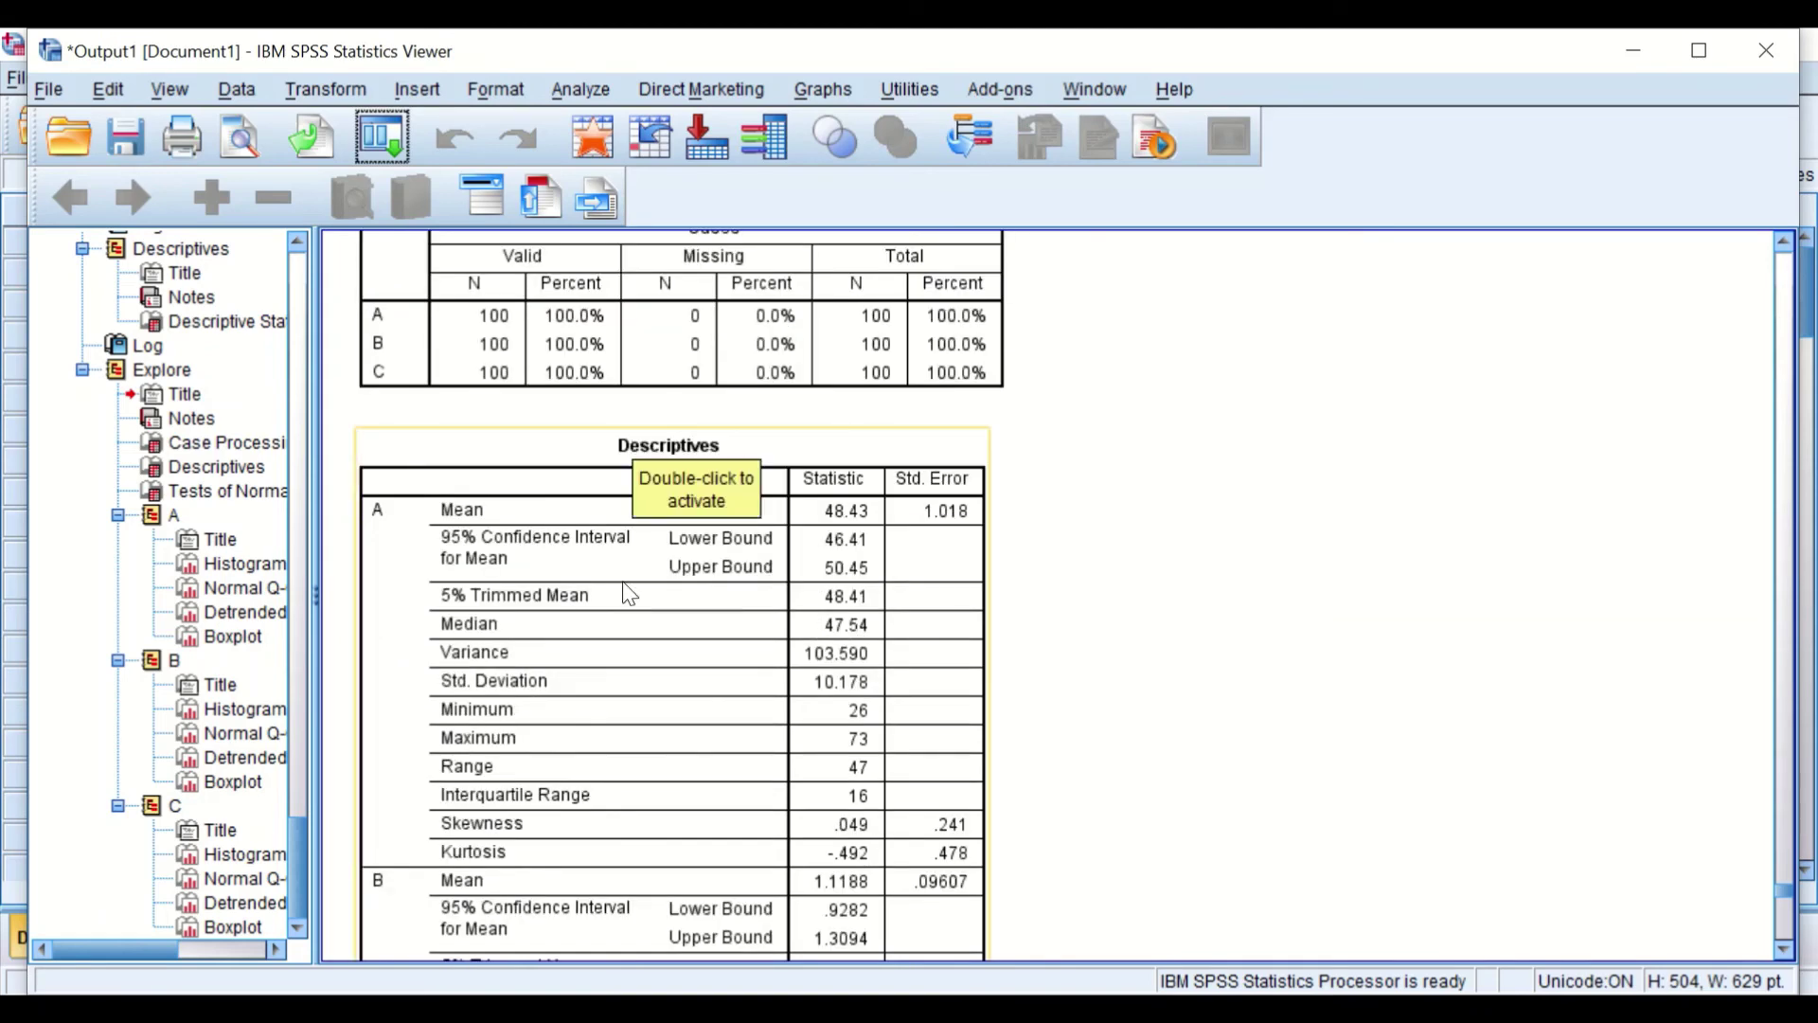
Examine the skewness and kurtosis of A, B and C in Explore's Descriptives table, and the Tests of Normality table
{"action": "scroll", "coordinate": [543, 591], "scroll_direction": "down", "scroll_amount": 9}
{"action": "scroll", "coordinate": [544, 592], "scroll_direction": "down", "scroll_amount": 9}
{"action": "scroll", "coordinate": [542, 593], "scroll_direction": "up", "scroll_amount": 15}
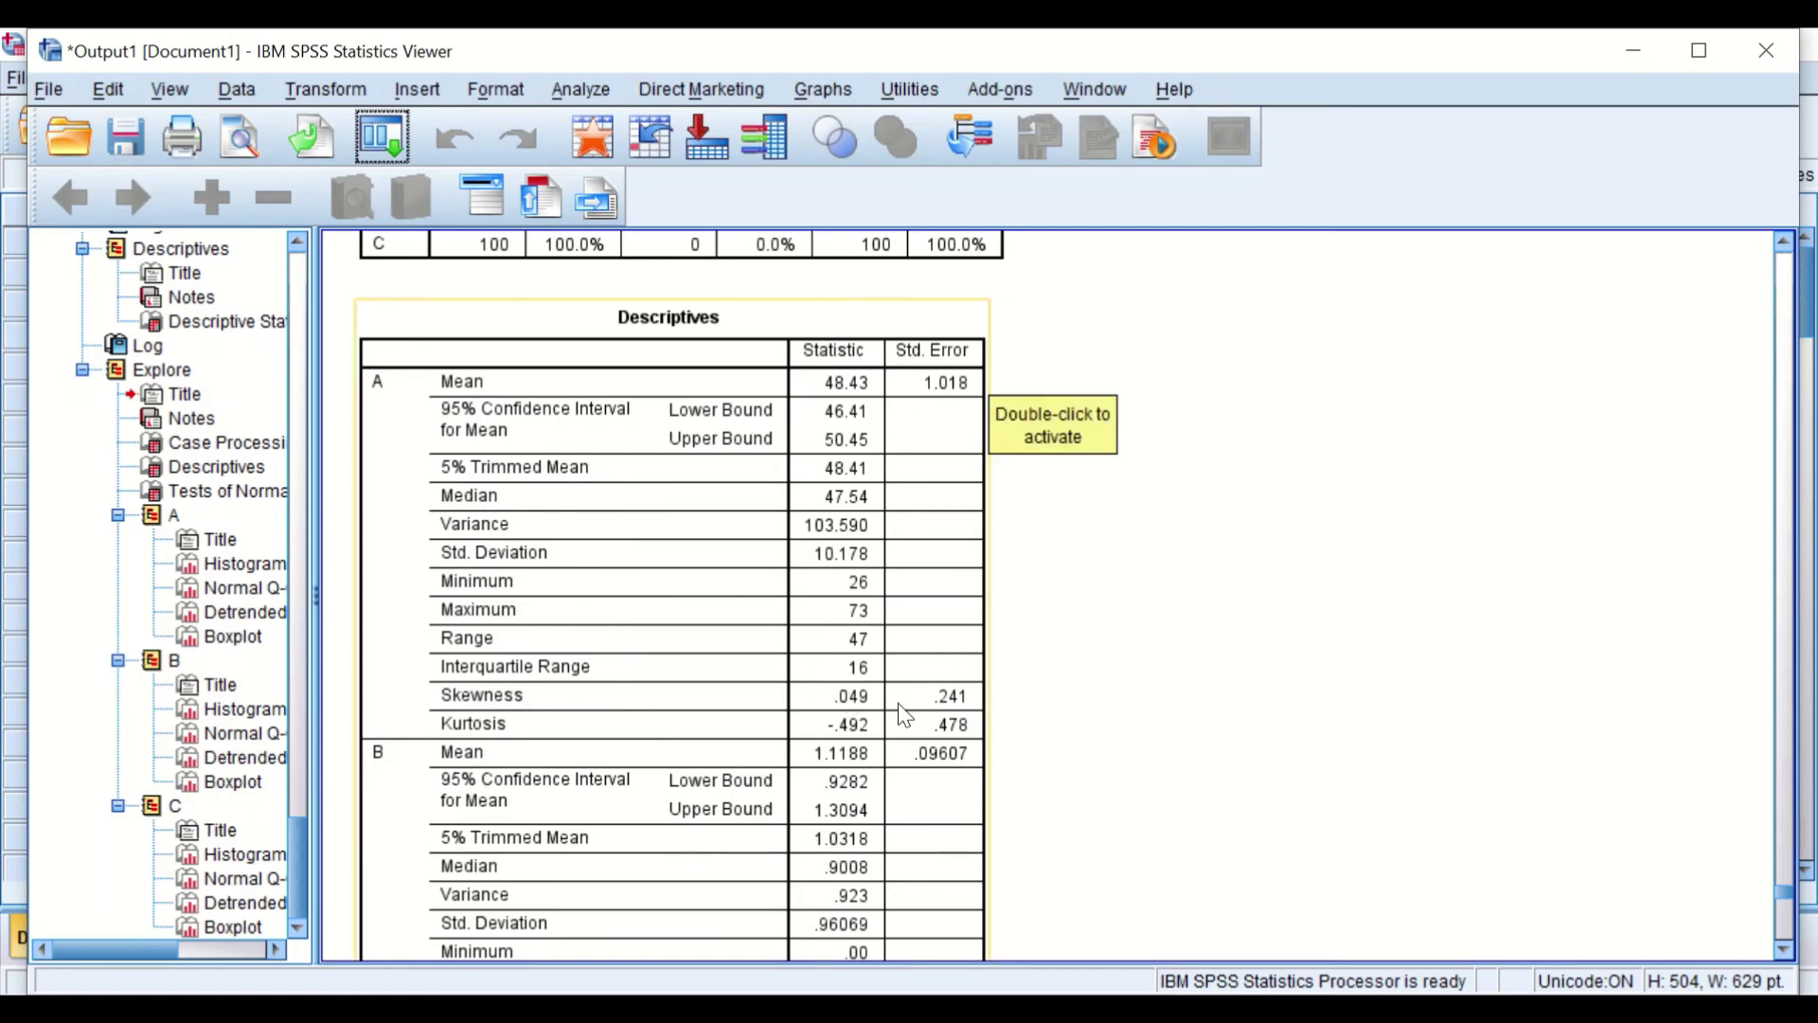
{"action": "scroll", "coordinate": [899, 710], "scroll_direction": "down", "scroll_amount": 4}
{"action": "scroll", "coordinate": [841, 647], "scroll_direction": "down", "scroll_amount": 2}
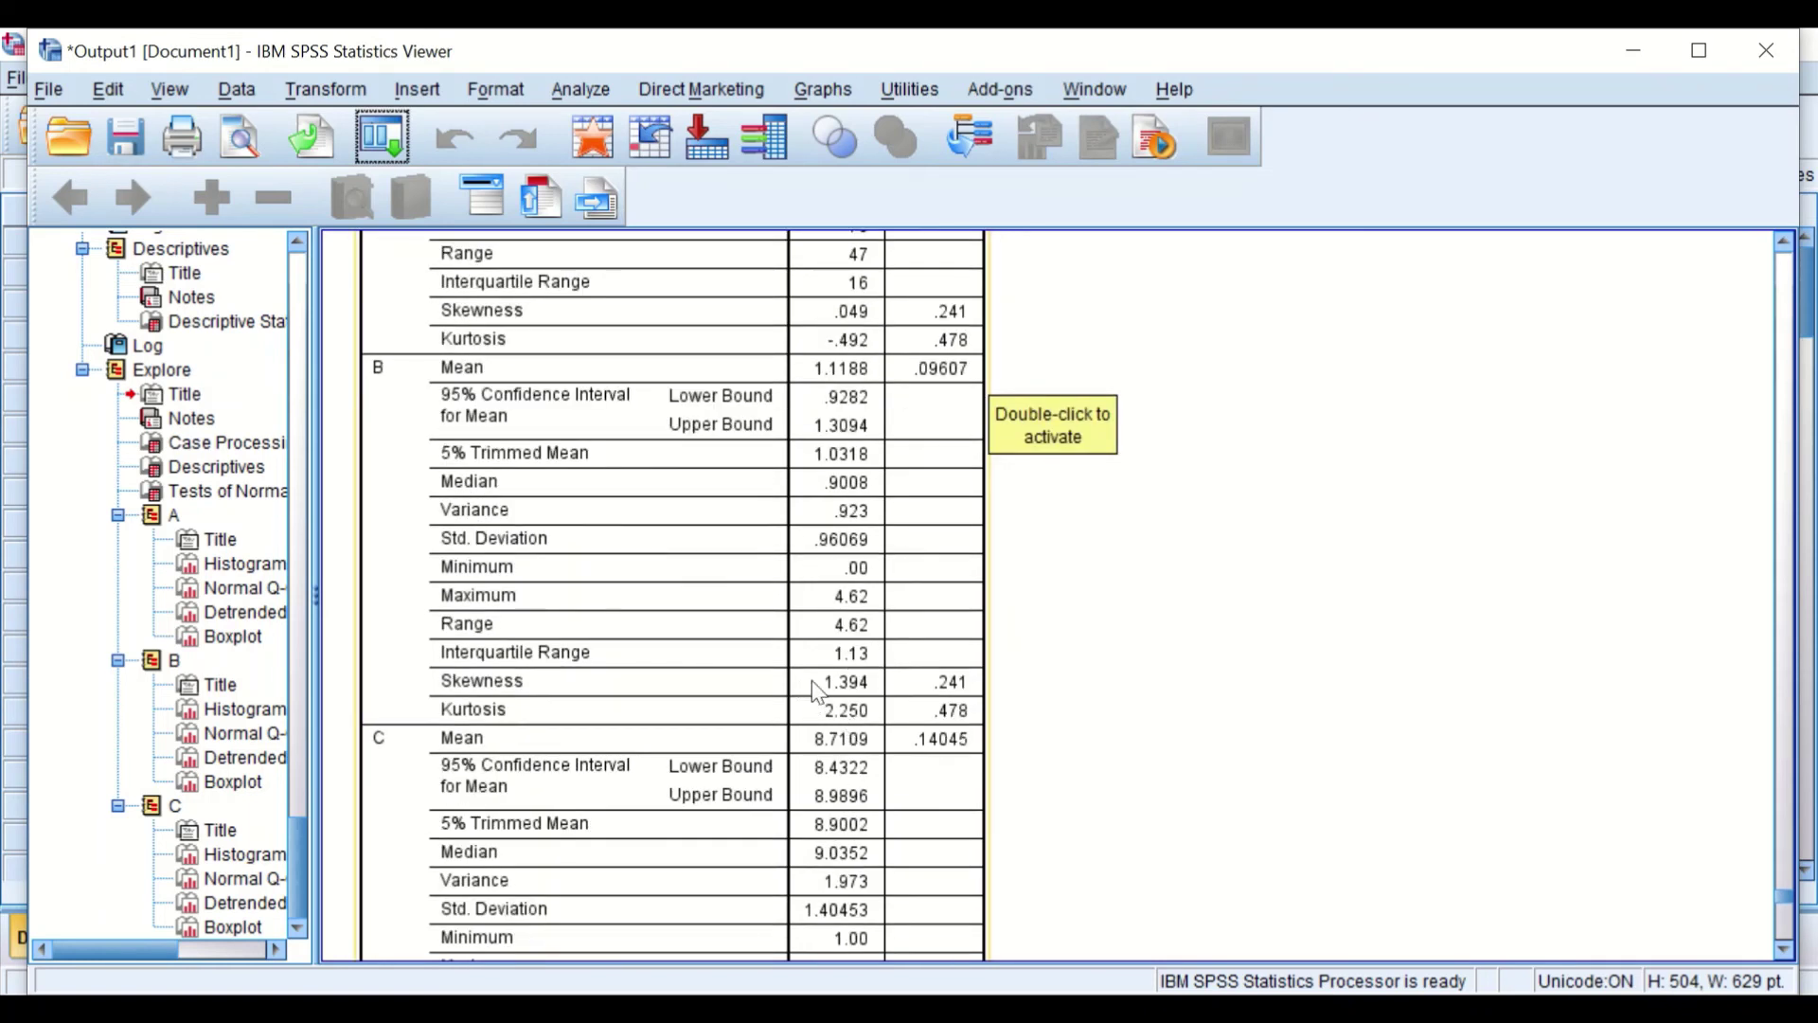
{"action": "scroll", "coordinate": [914, 699], "scroll_direction": "down", "scroll_amount": 4}
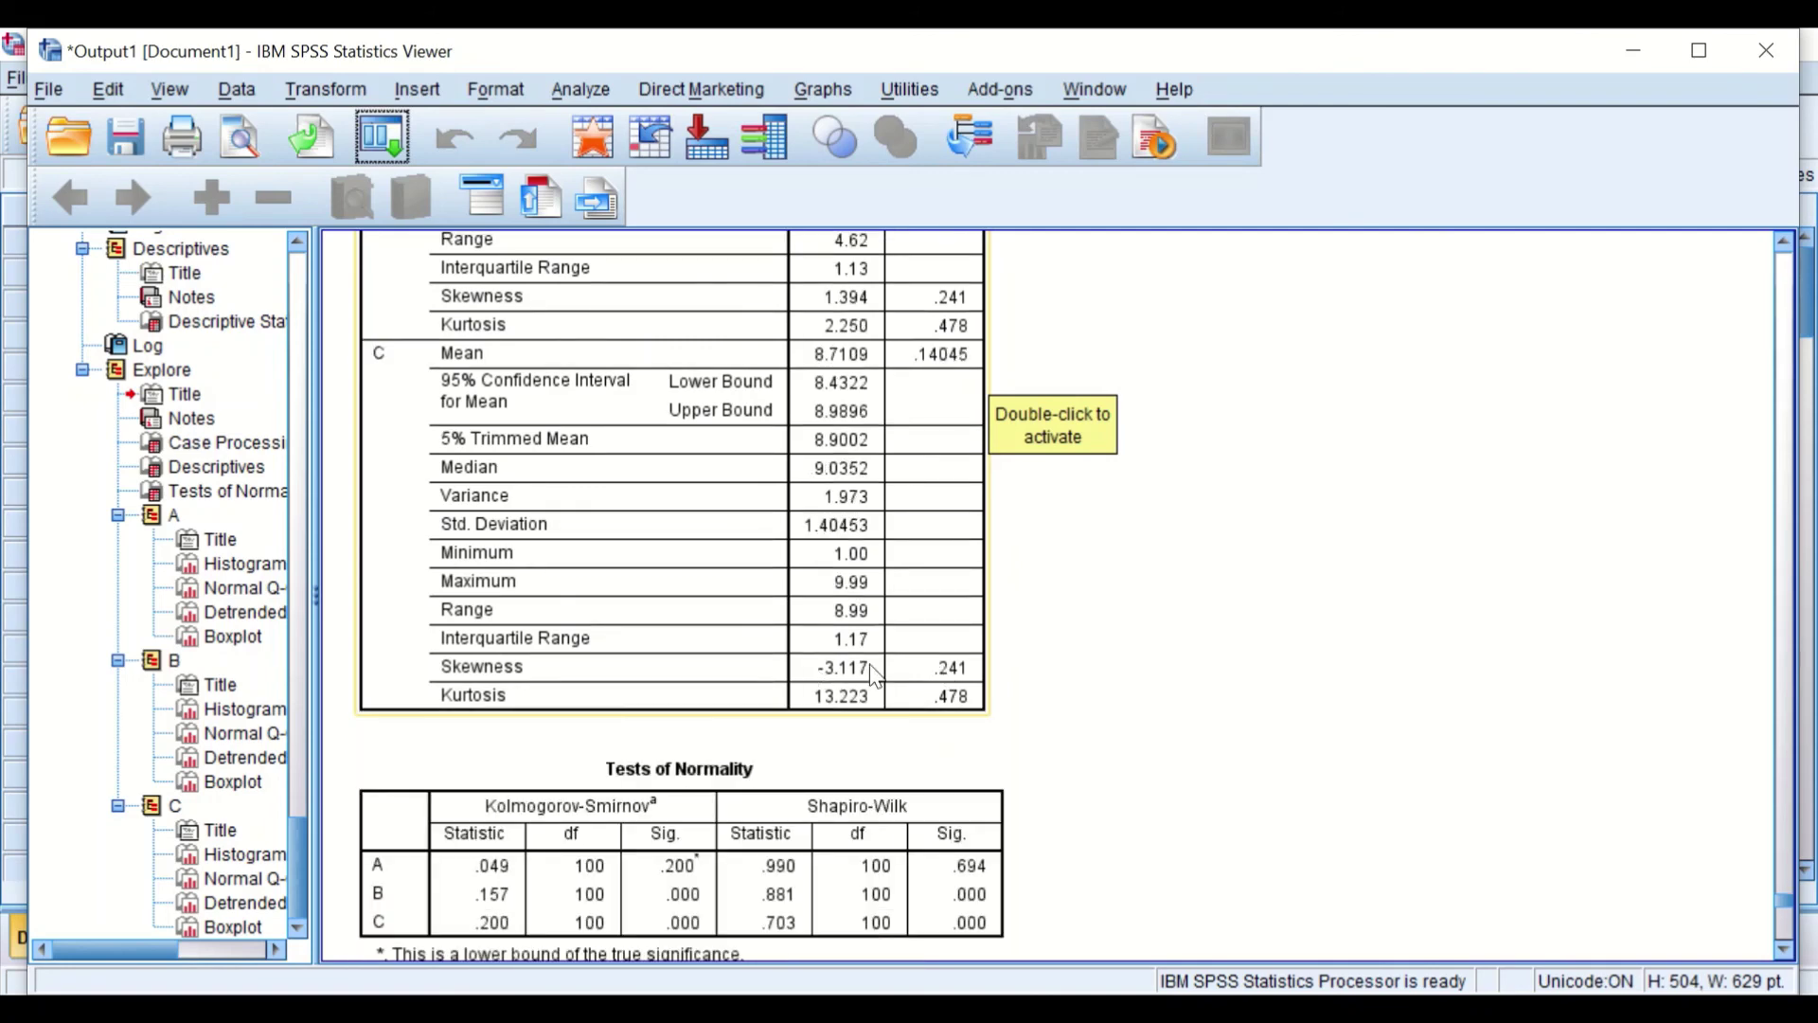
{"action": "scroll", "coordinate": [862, 674], "scroll_direction": "down", "scroll_amount": 3}
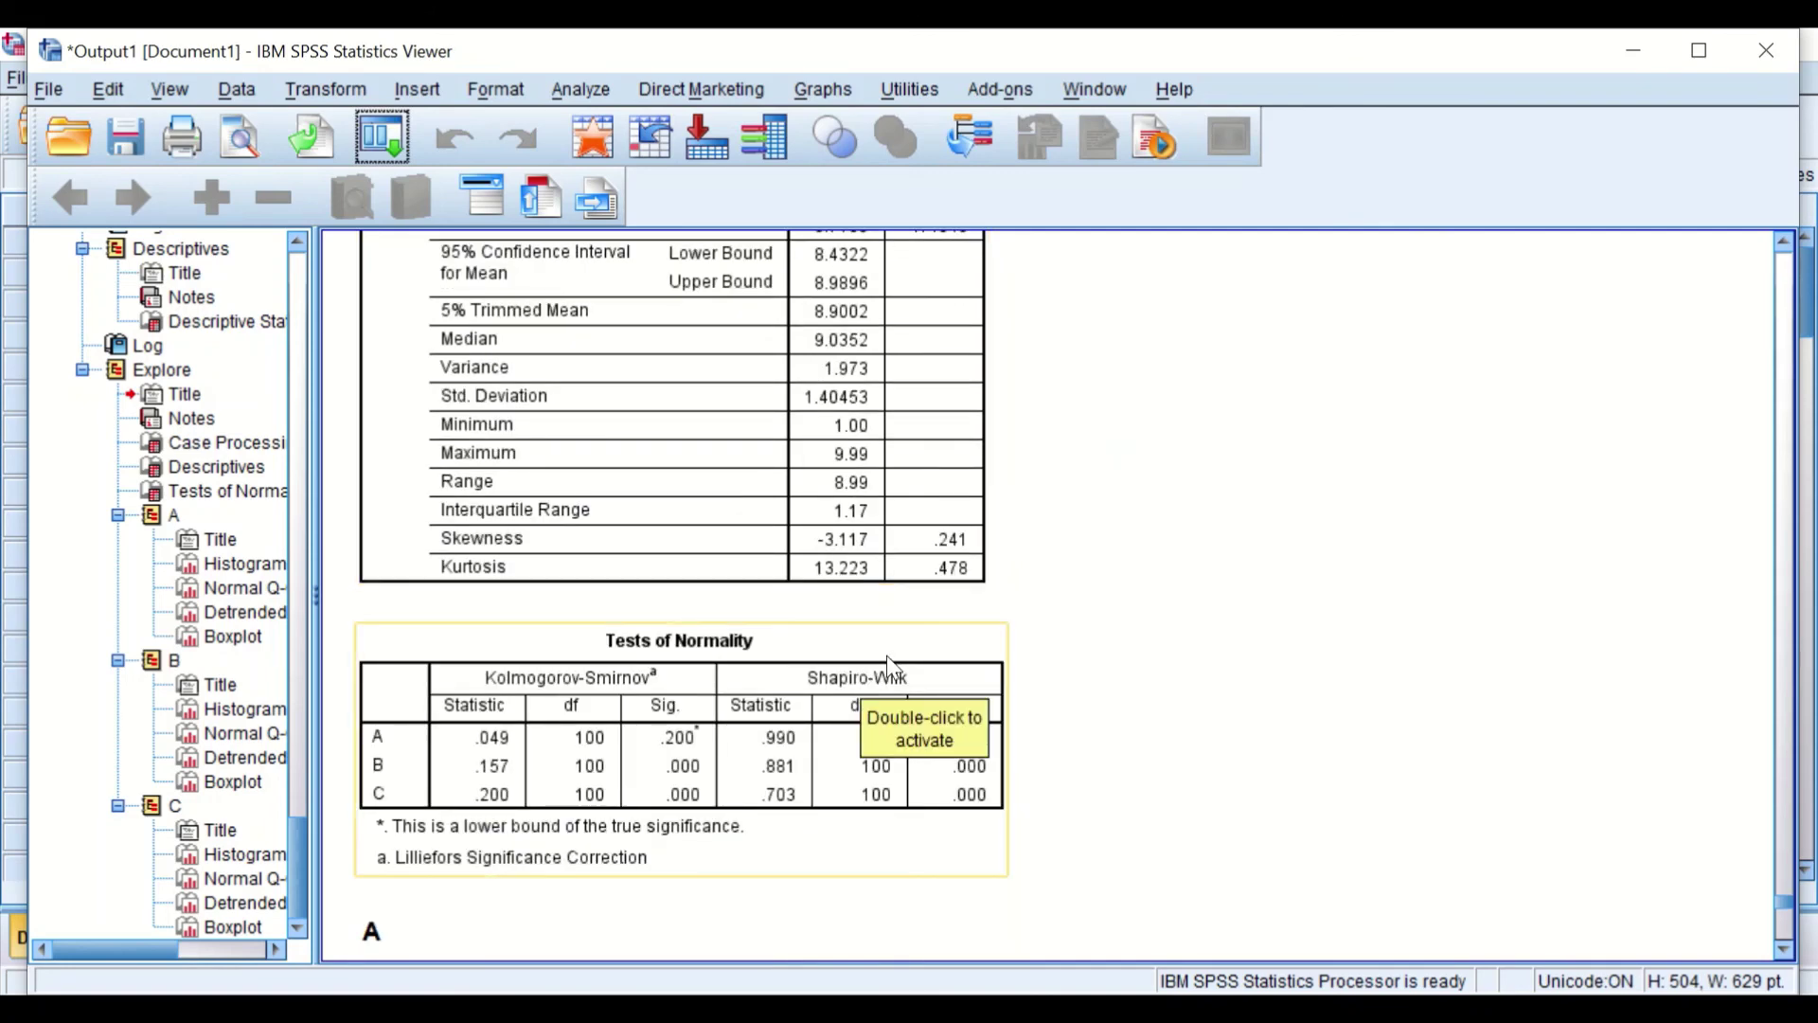
{"action": "scroll", "coordinate": [1121, 683], "scroll_direction": "down", "scroll_amount": 2}
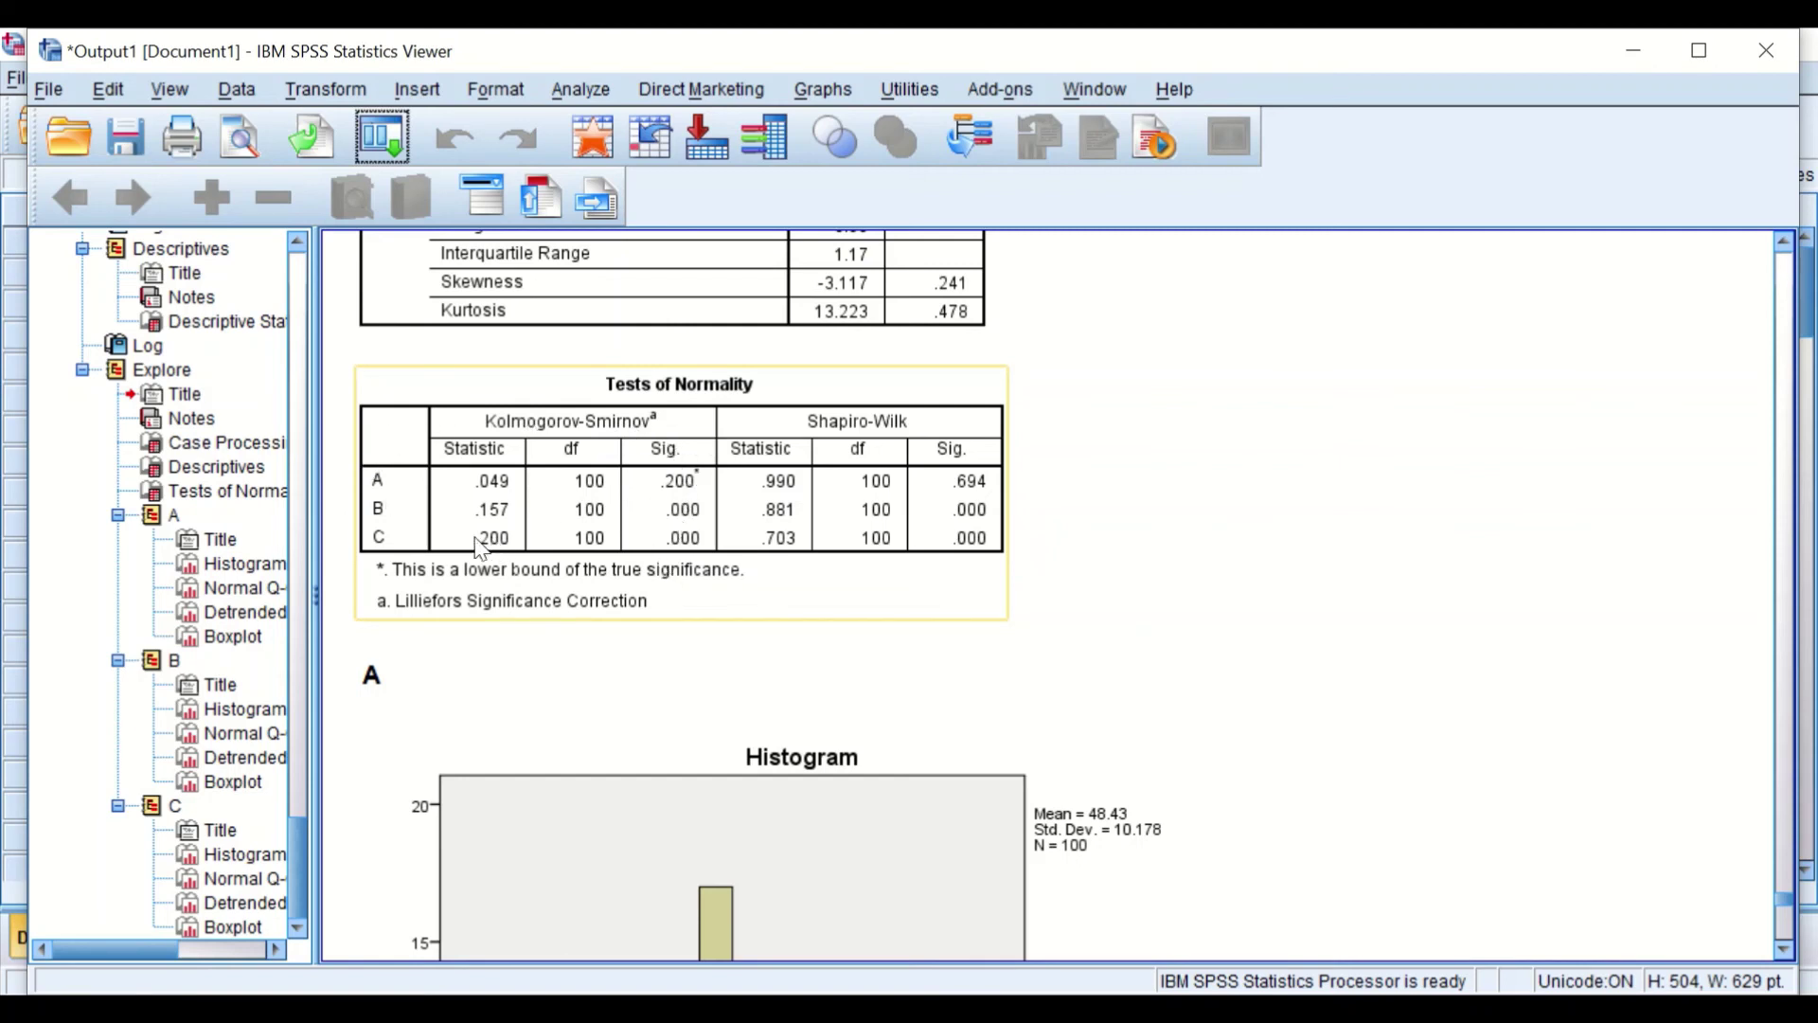
Look over variable A's histogram, Q-Q plots and boxplot in the Explore output
{"action": "left_click", "coordinate": [1163, 616]}
{"action": "scroll", "coordinate": [1178, 613], "scroll_direction": "down", "scroll_amount": 4}
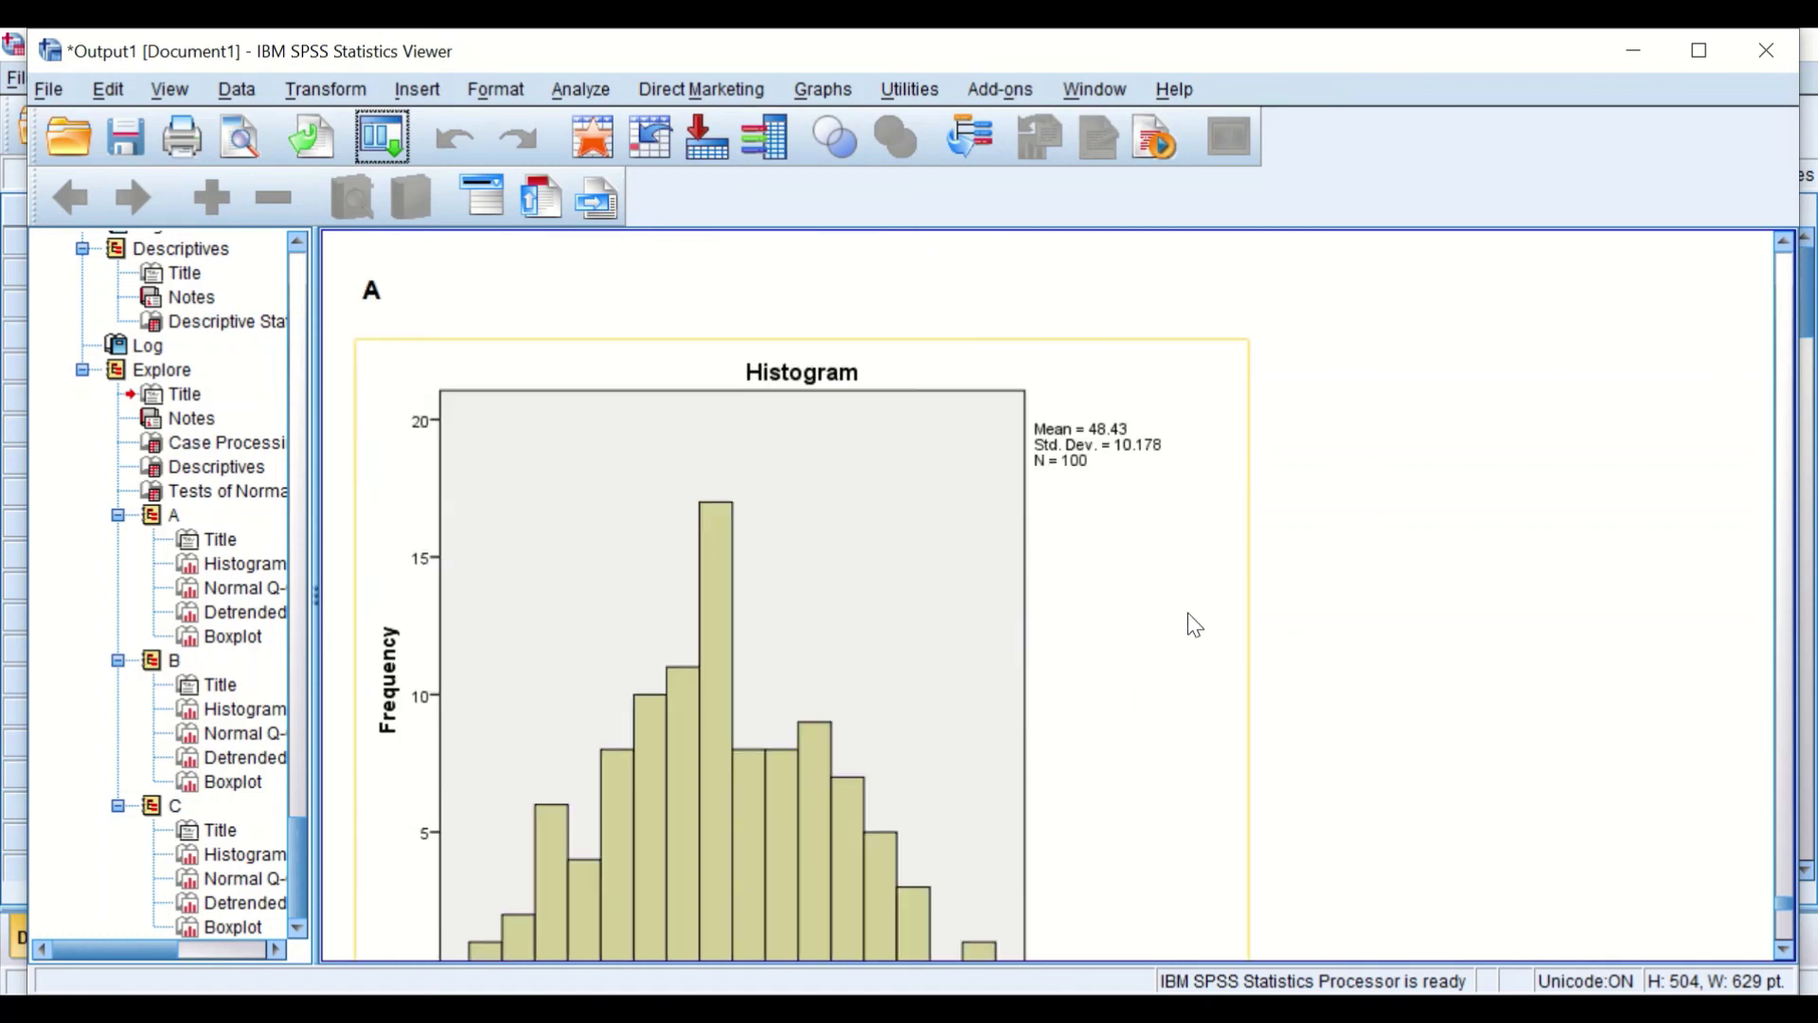
{"action": "scroll", "coordinate": [1189, 612], "scroll_direction": "down", "scroll_amount": 1}
{"action": "scroll", "coordinate": [1216, 596], "scroll_direction": "up", "scroll_amount": 2}
{"action": "scroll", "coordinate": [1231, 594], "scroll_direction": "down", "scroll_amount": 2}
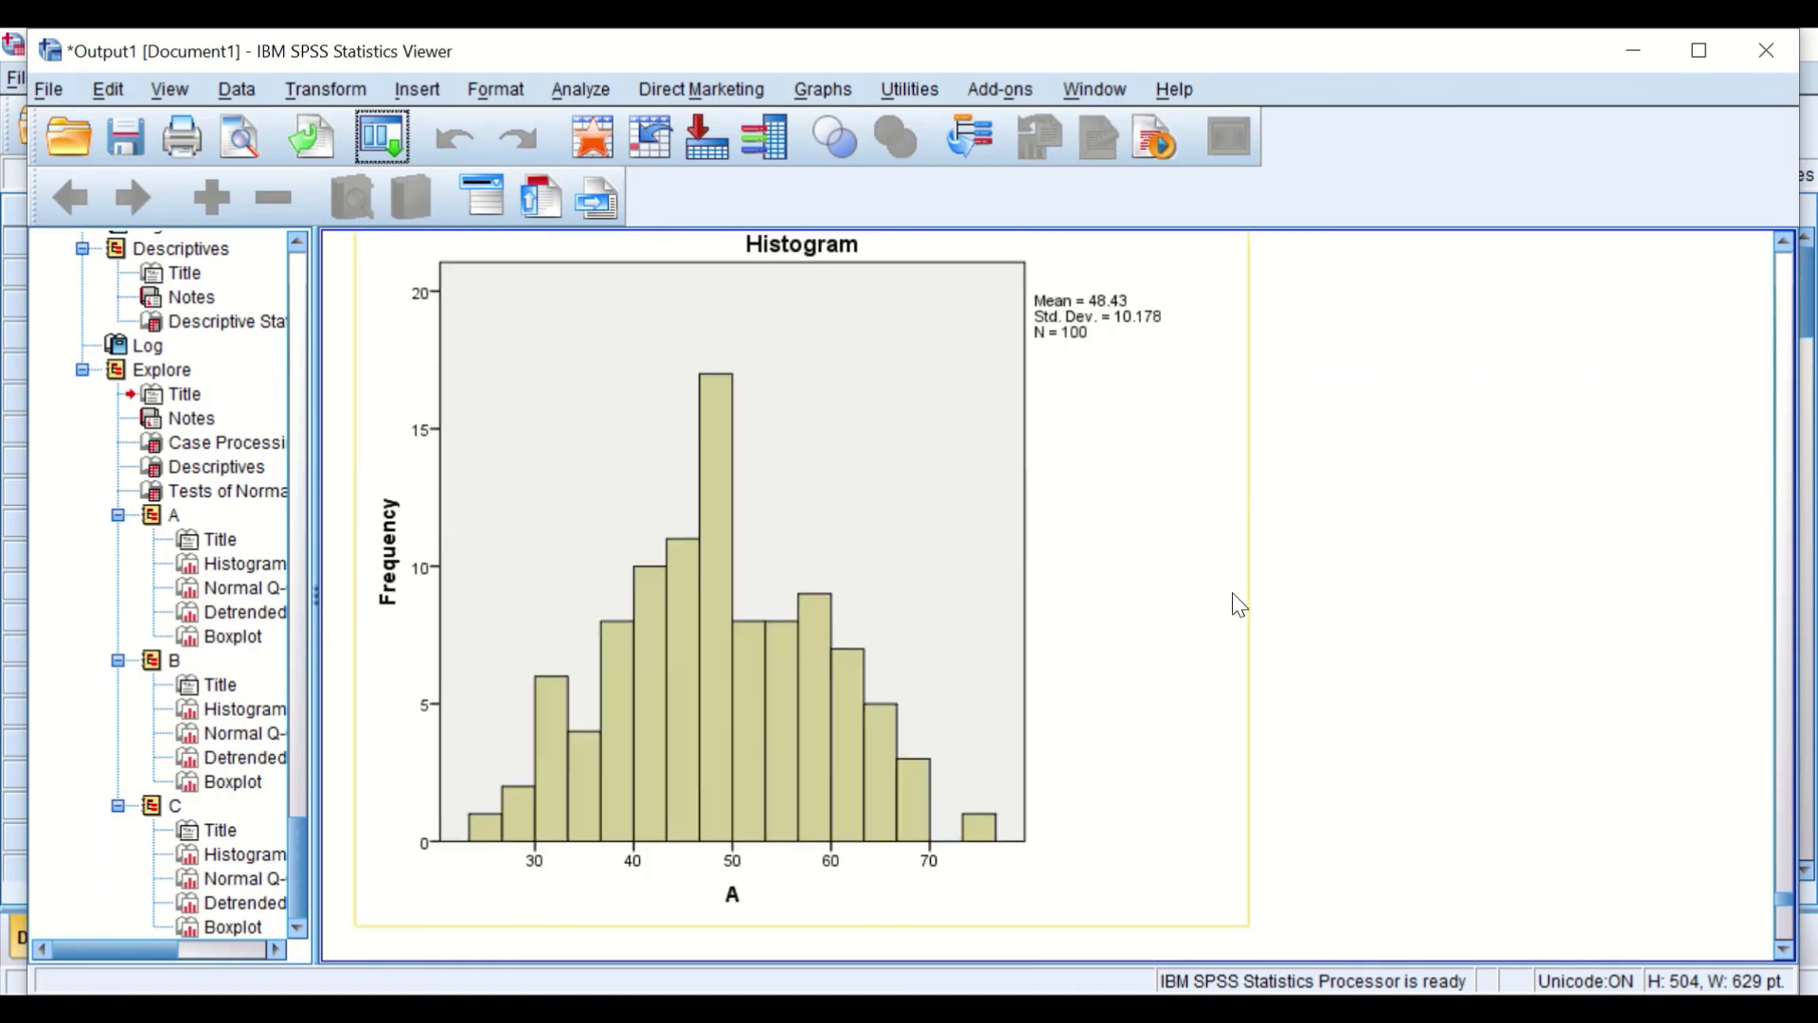
{"action": "scroll", "coordinate": [1263, 608], "scroll_direction": "down", "scroll_amount": 3}
{"action": "scroll", "coordinate": [1275, 608], "scroll_direction": "up", "scroll_amount": 4}
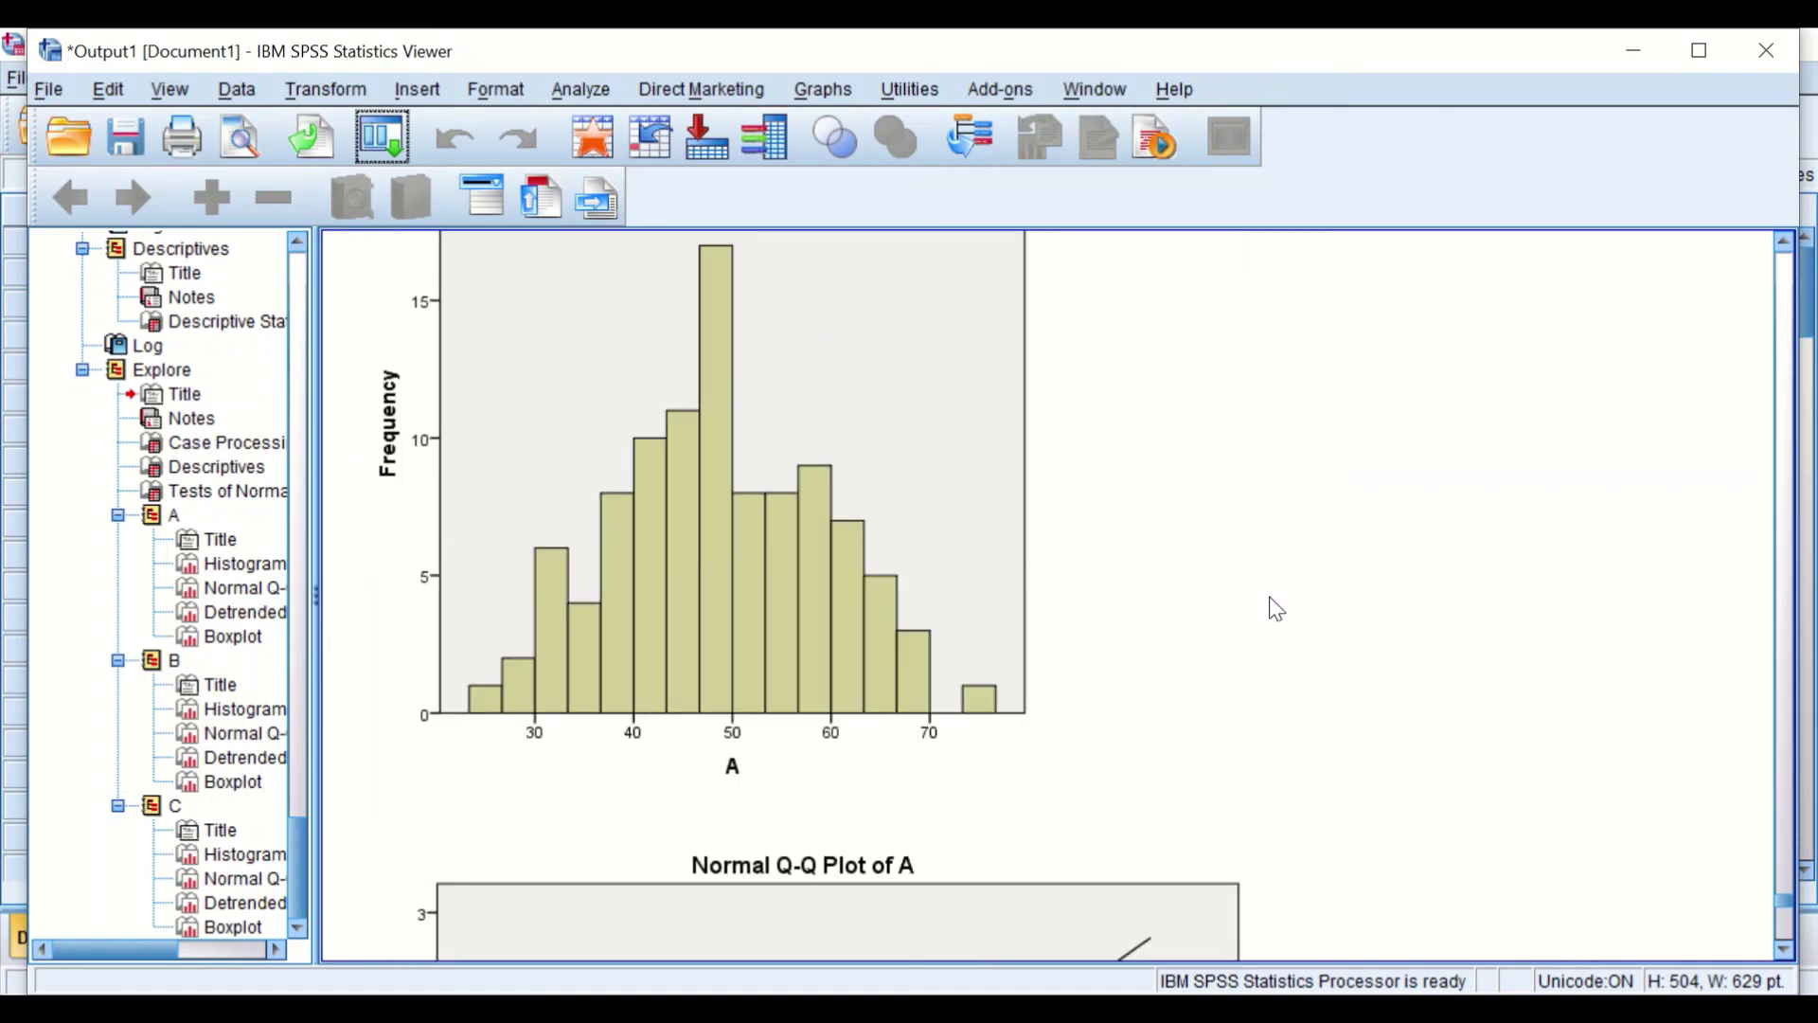
{"action": "scroll", "coordinate": [1280, 608], "scroll_direction": "down", "scroll_amount": 13}
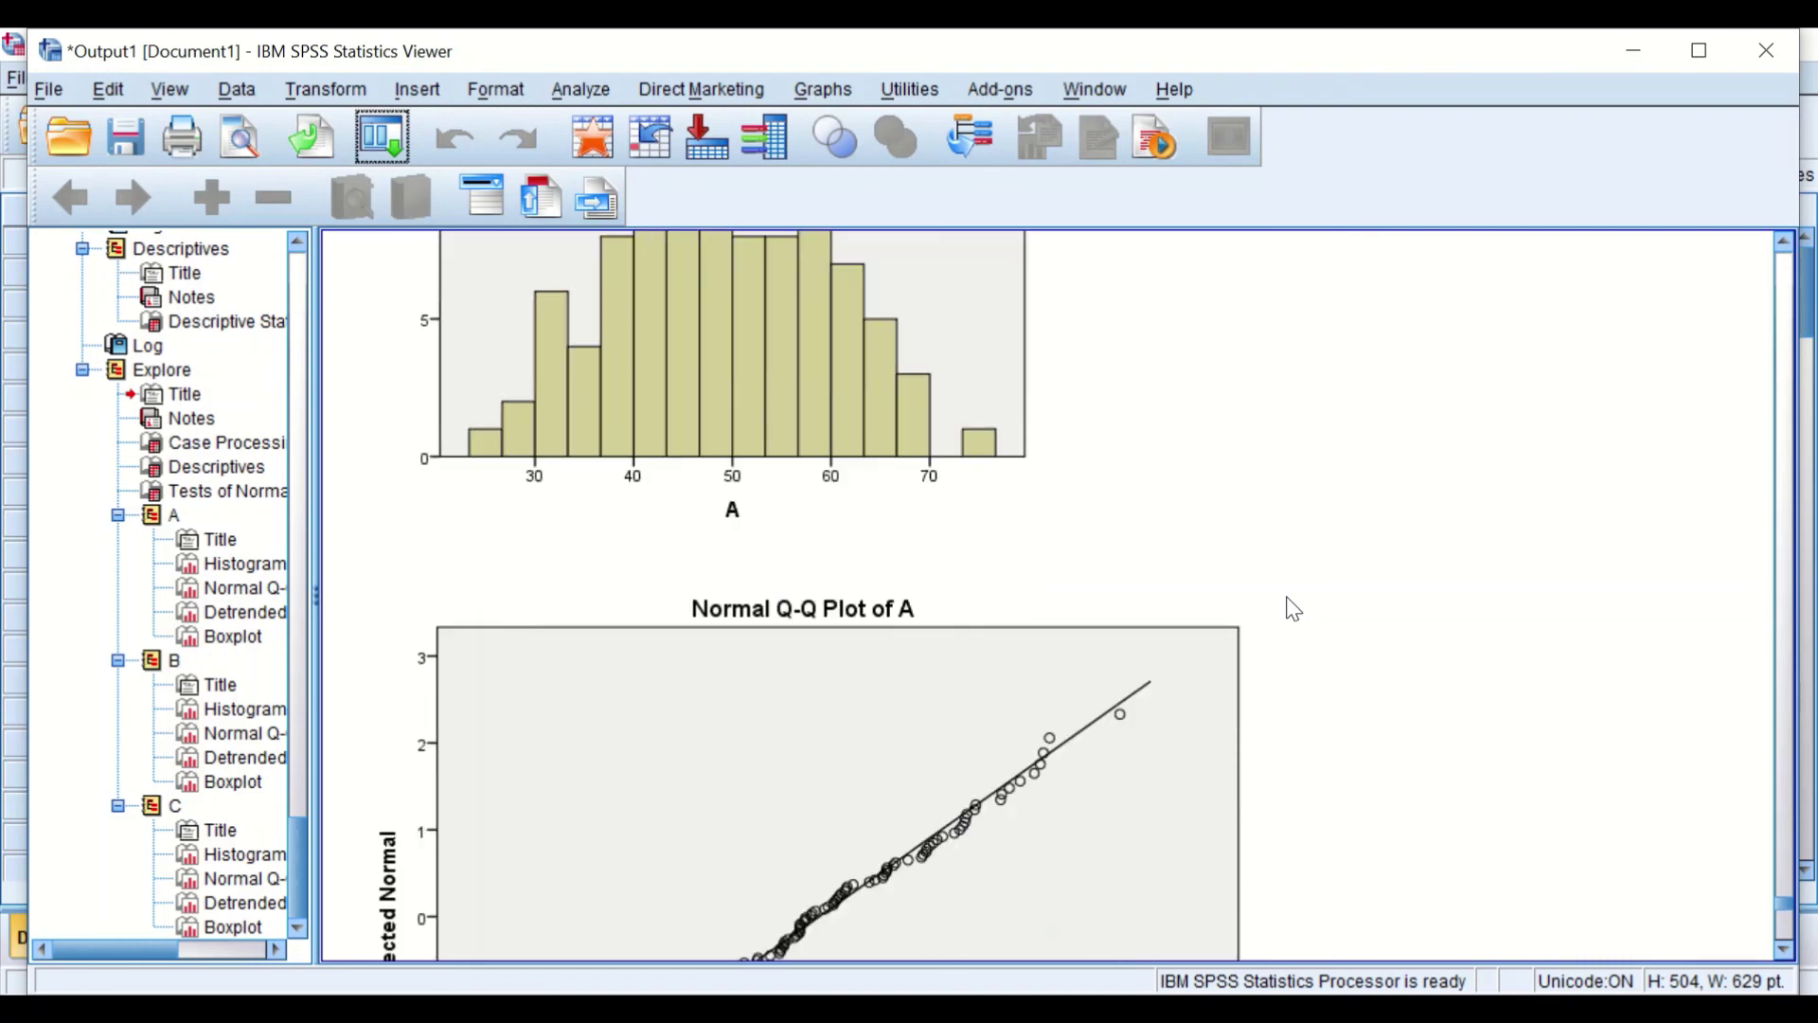
{"action": "scroll", "coordinate": [1316, 601], "scroll_direction": "down", "scroll_amount": 9}
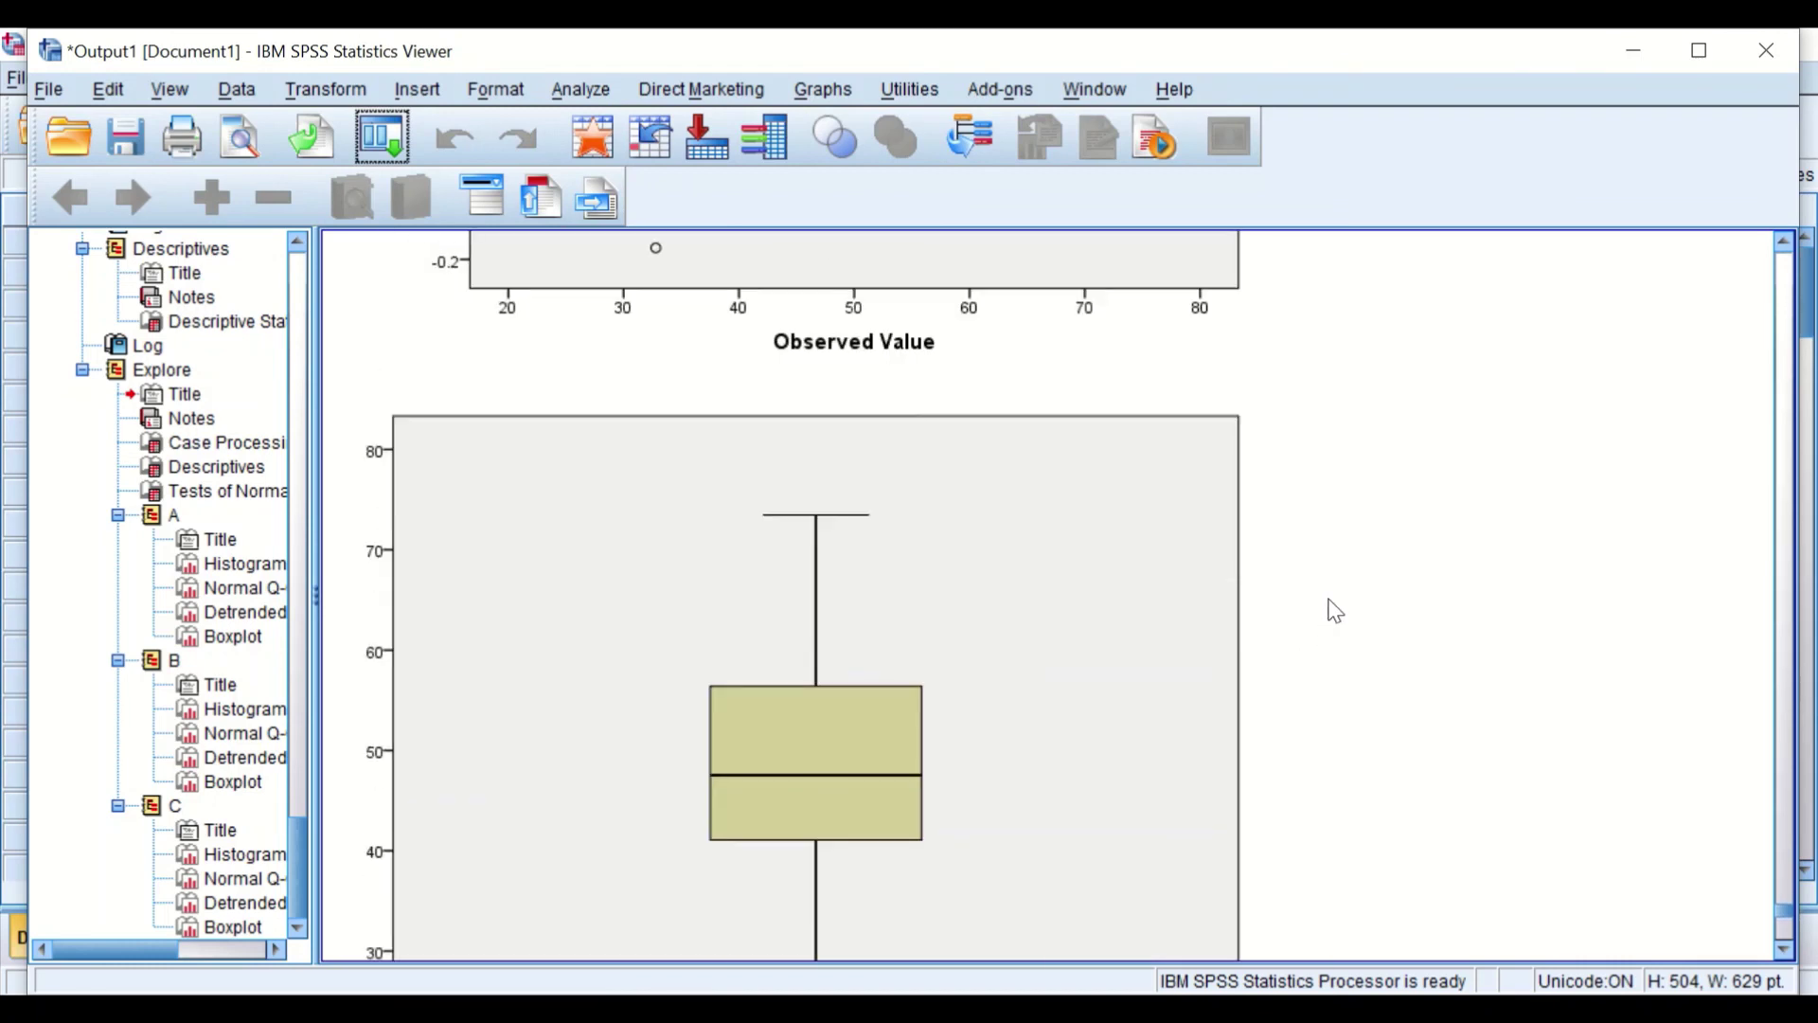
{"action": "scroll", "coordinate": [1344, 611], "scroll_direction": "down", "scroll_amount": 3}
Add a normal distribution curve with automatic parameters to the Explore histogram of A and close the chart editor
{"action": "scroll", "coordinate": [1344, 610], "scroll_direction": "up", "scroll_amount": 15}
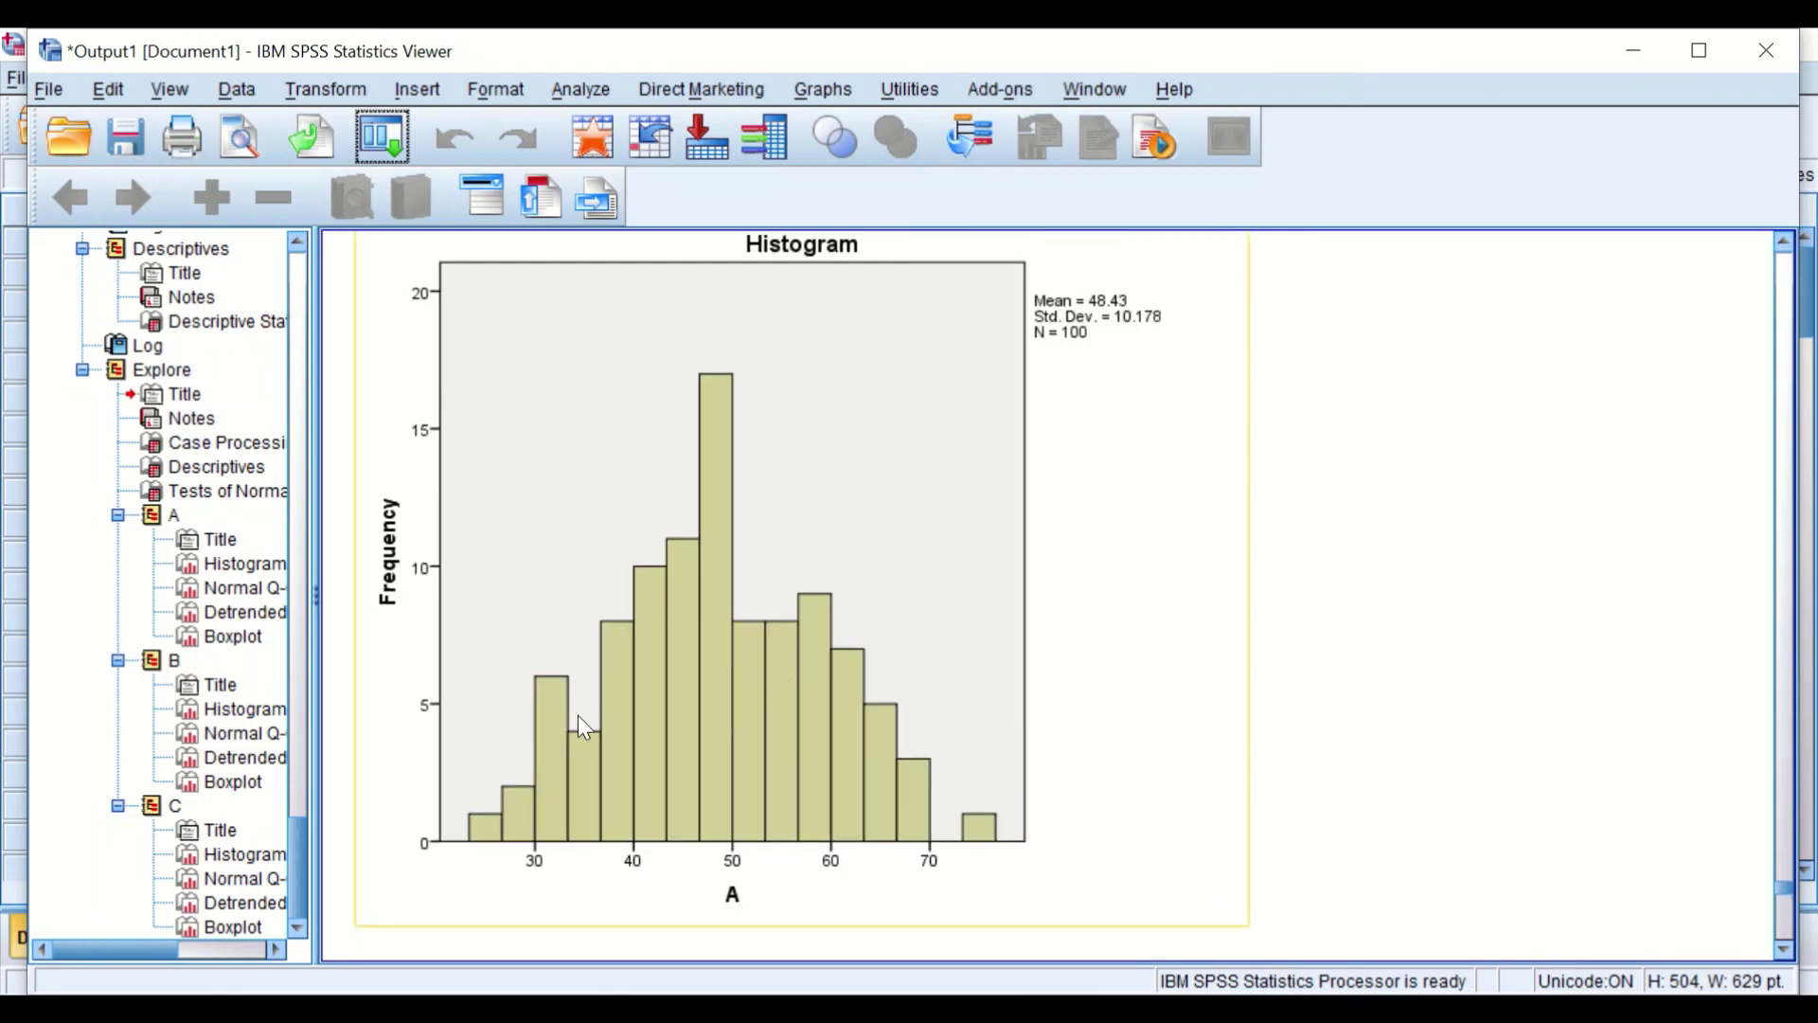
{"action": "double_click", "coordinate": [752, 699]}
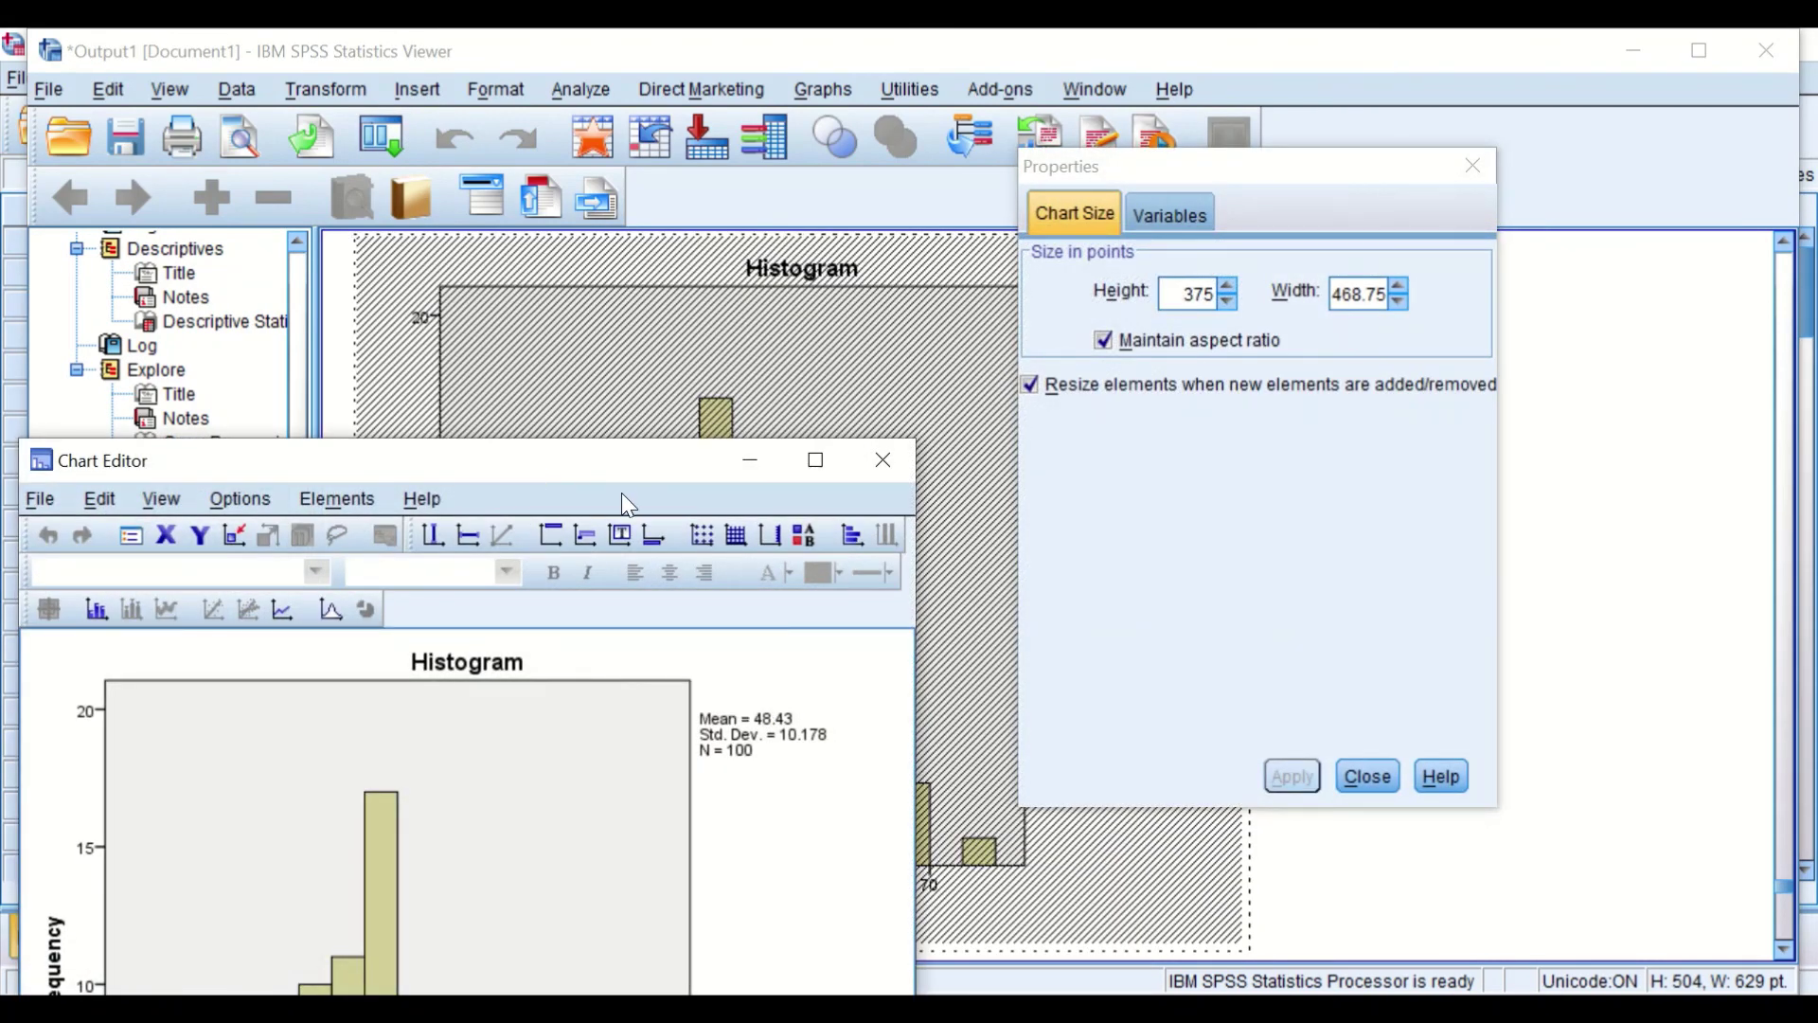
{"action": "left_click", "coordinate": [322, 498]}
{"action": "left_click", "coordinate": [506, 796]}
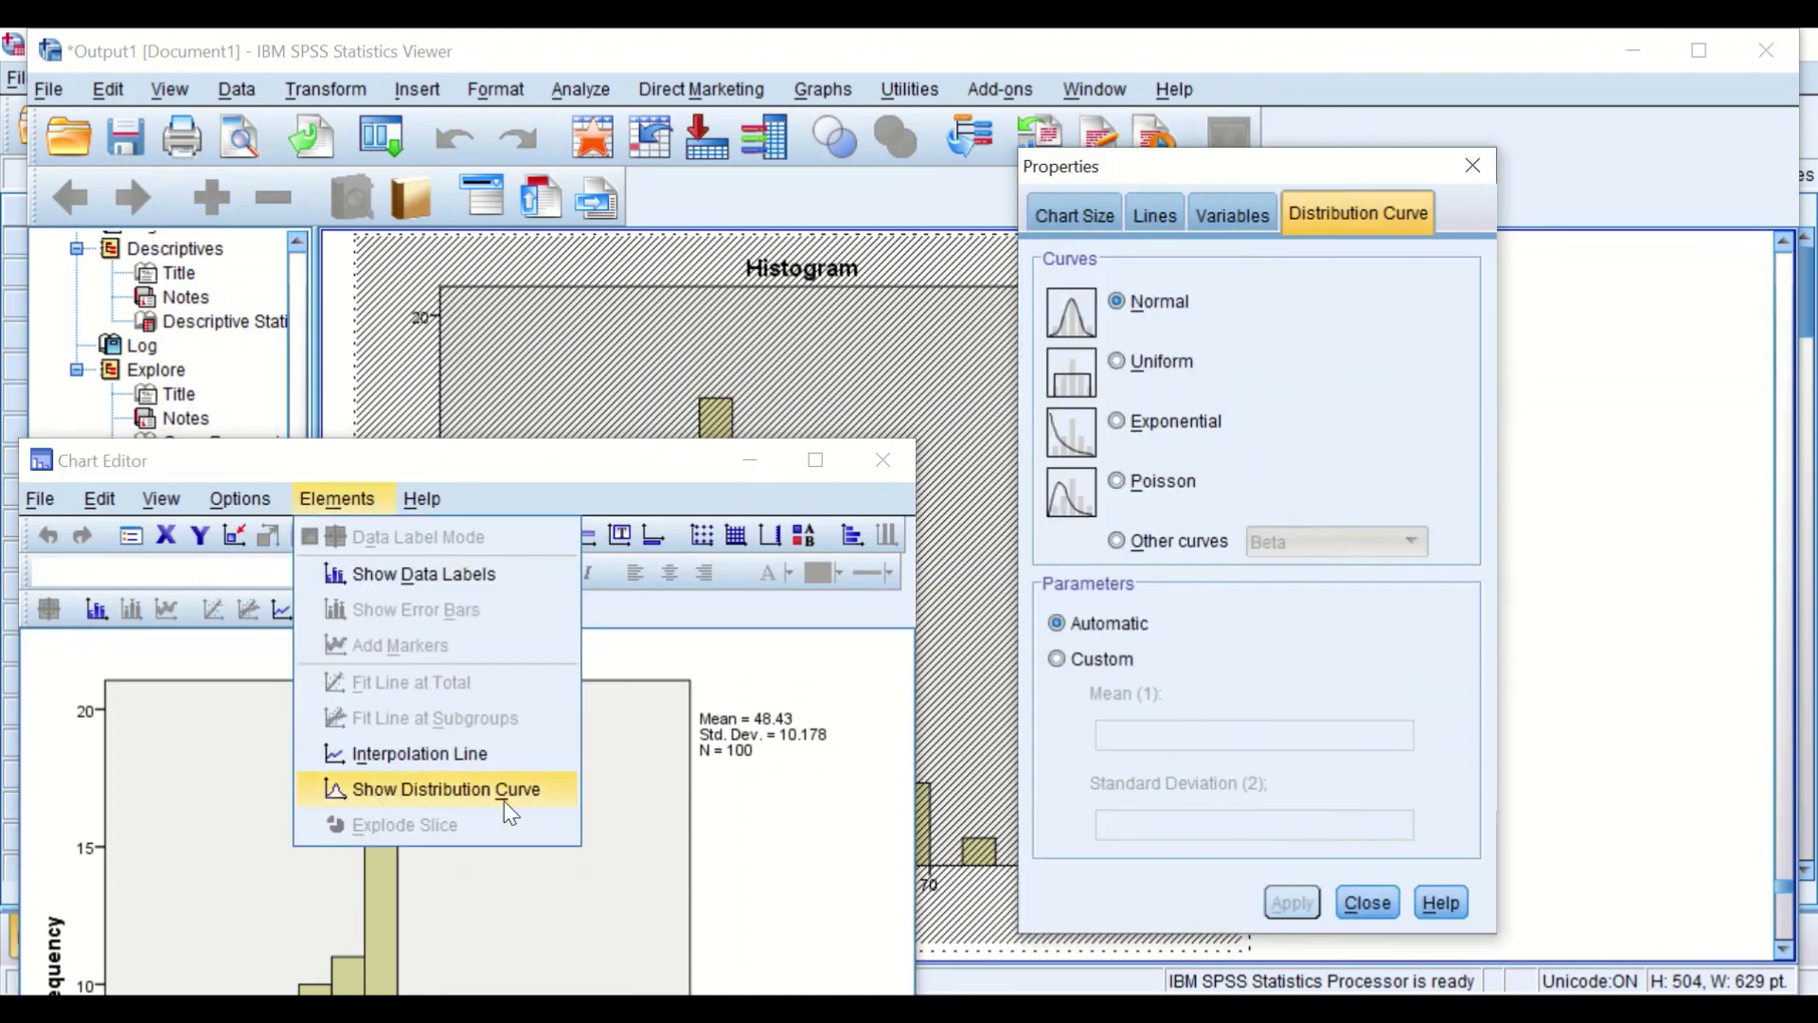
{"action": "left_click", "coordinate": [887, 460]}
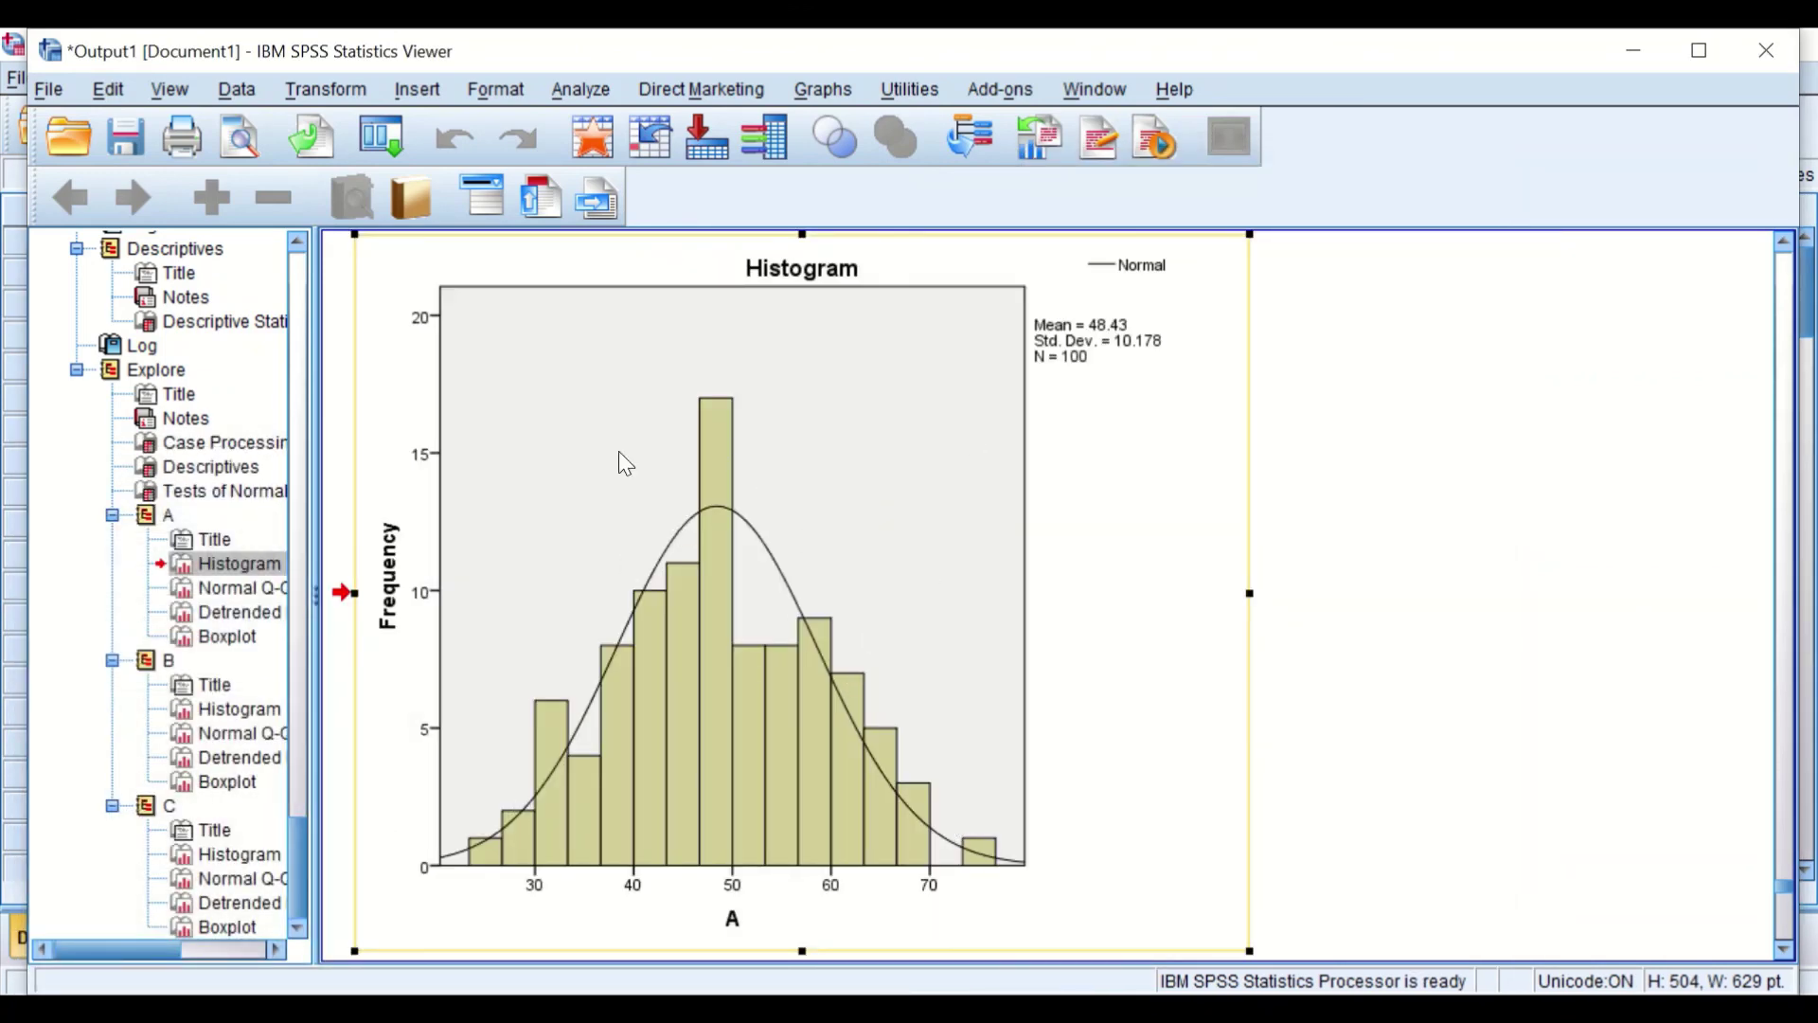
Examine how A's points follow the line in the normal and detrended Q-Q plots, and check A's boxplot
{"action": "scroll", "coordinate": [508, 661], "scroll_direction": "down", "scroll_amount": 3}
{"action": "scroll", "coordinate": [509, 658], "scroll_direction": "down", "scroll_amount": 6}
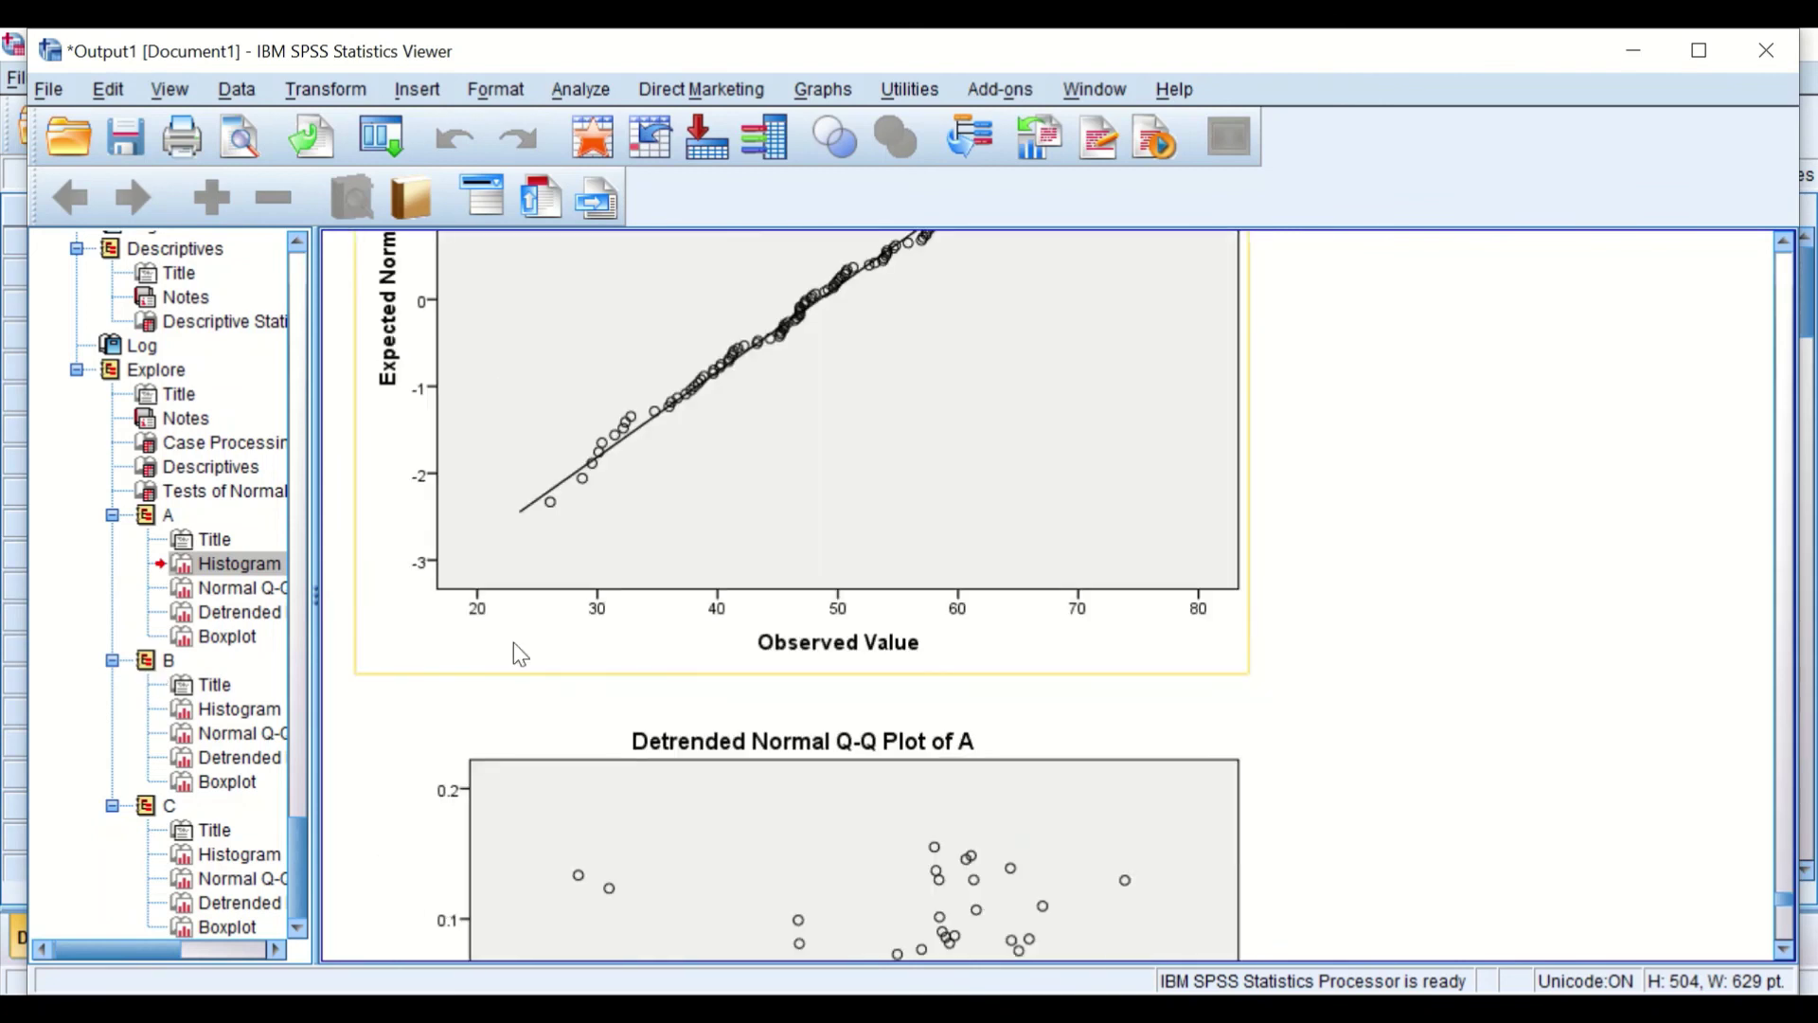
{"action": "scroll", "coordinate": [771, 633], "scroll_direction": "up", "scroll_amount": 3}
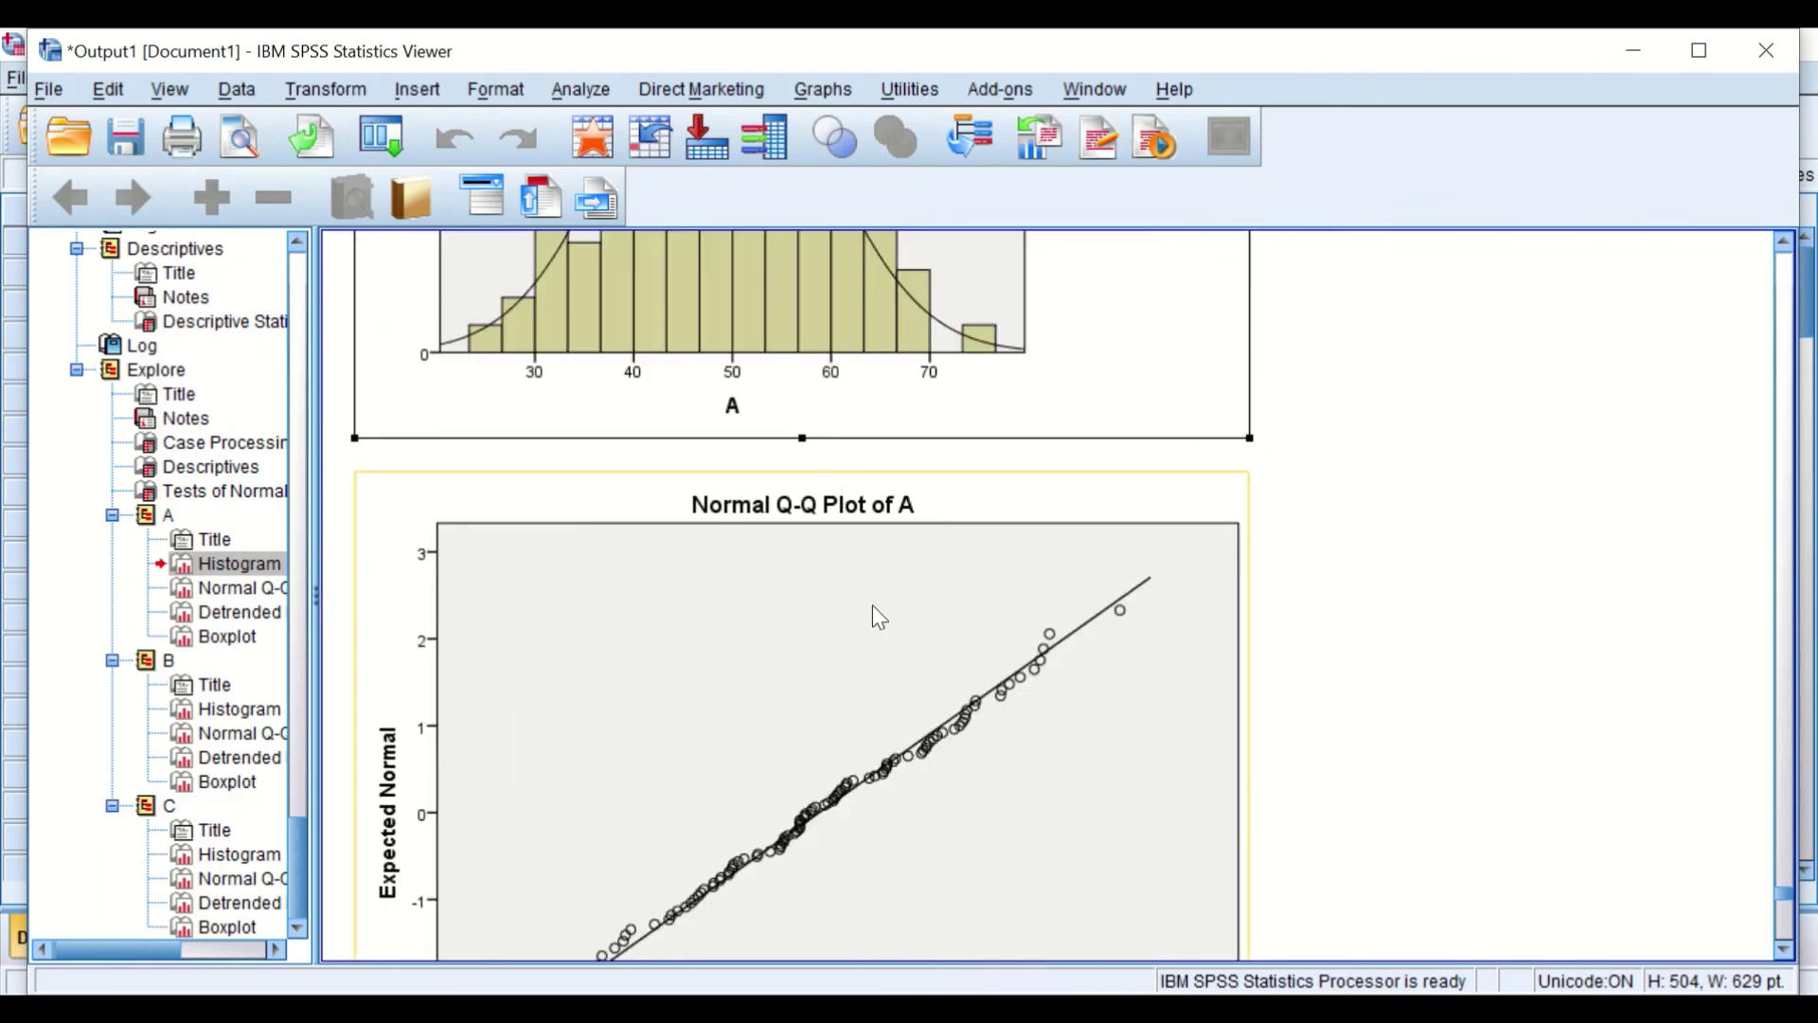
{"action": "scroll", "coordinate": [1024, 592], "scroll_direction": "down", "scroll_amount": 4}
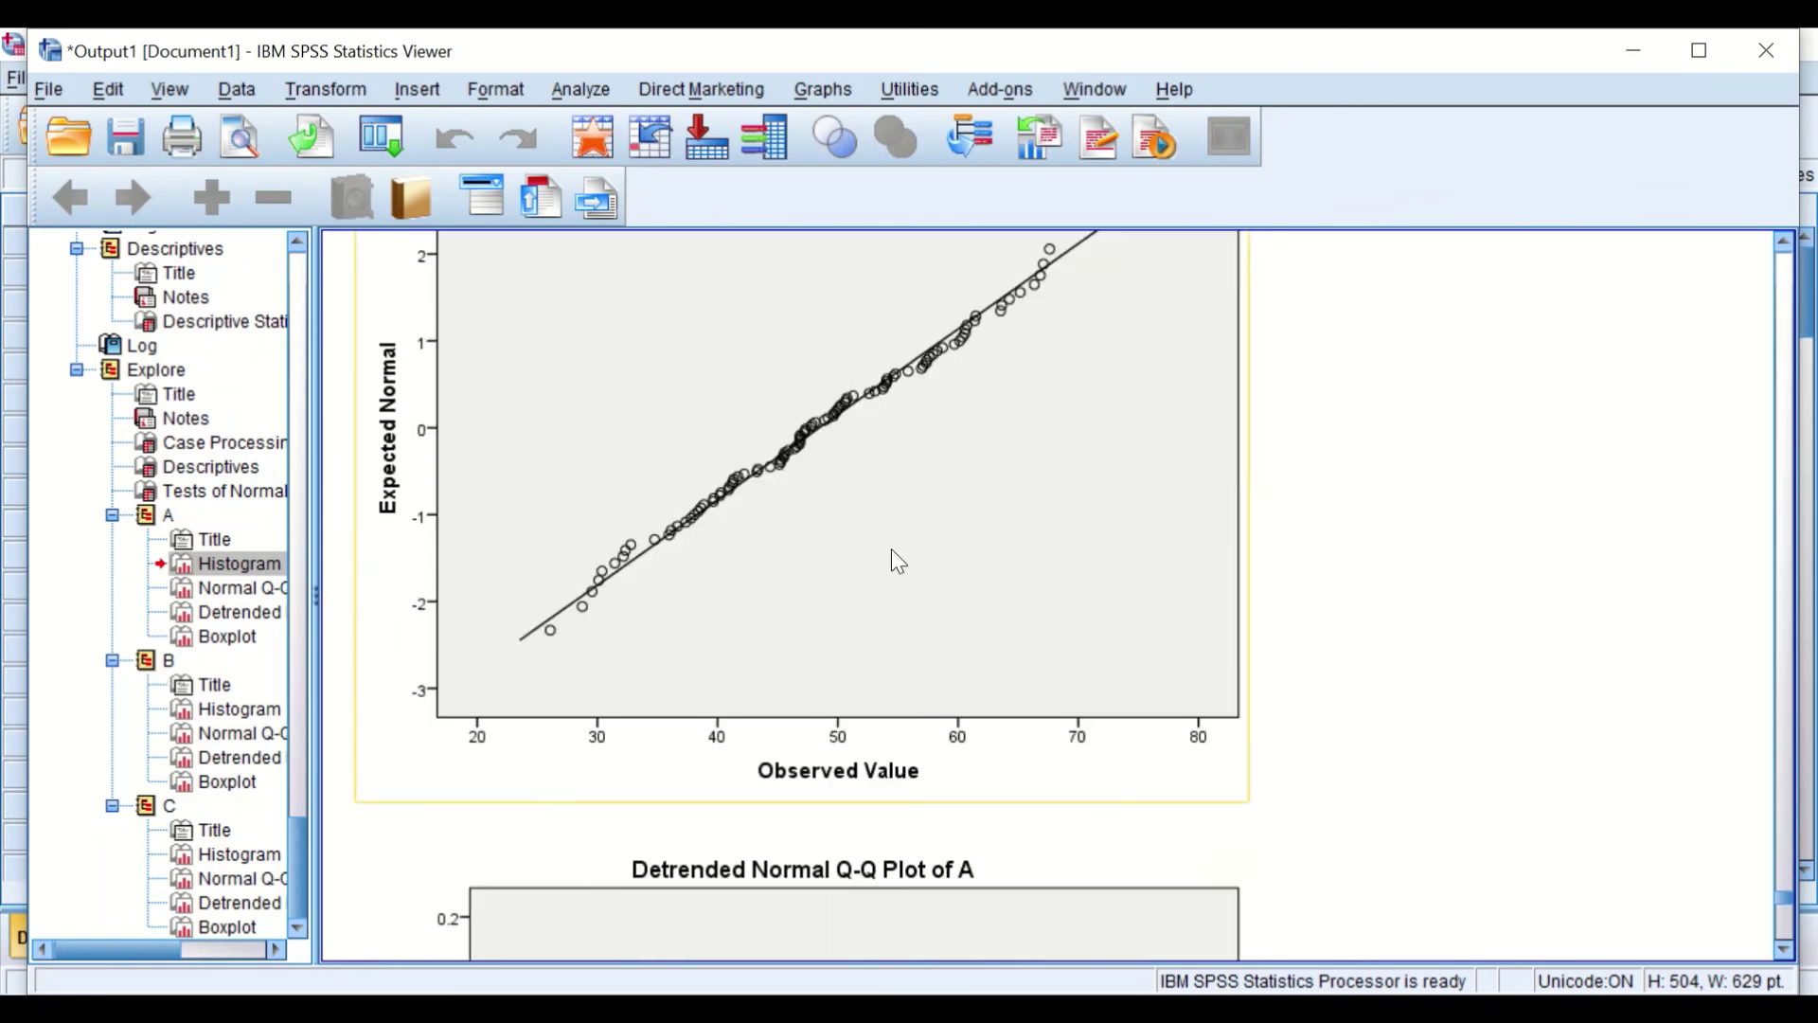
{"action": "scroll", "coordinate": [880, 748], "scroll_direction": "down", "scroll_amount": 6}
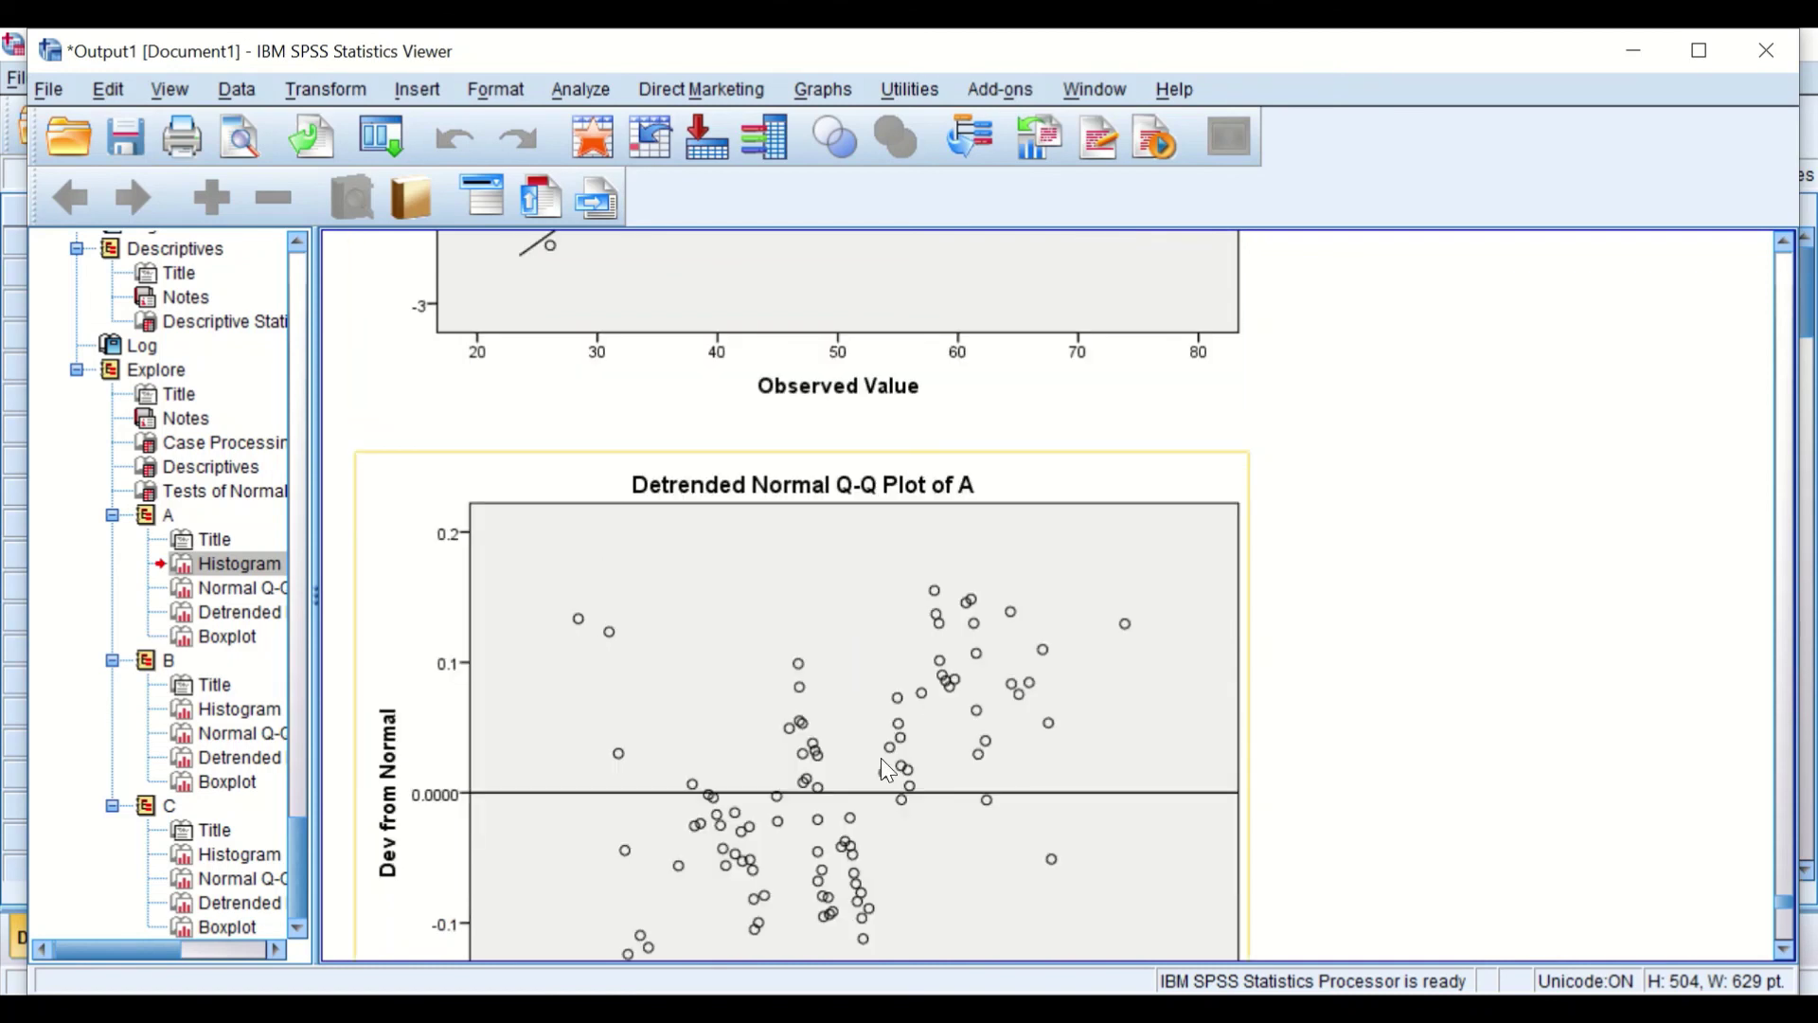
{"action": "scroll", "coordinate": [876, 731], "scroll_direction": "down", "scroll_amount": 10}
{"action": "left_click", "coordinate": [738, 377]}
{"action": "scroll", "coordinate": [890, 455], "scroll_direction": "up", "scroll_amount": 3}
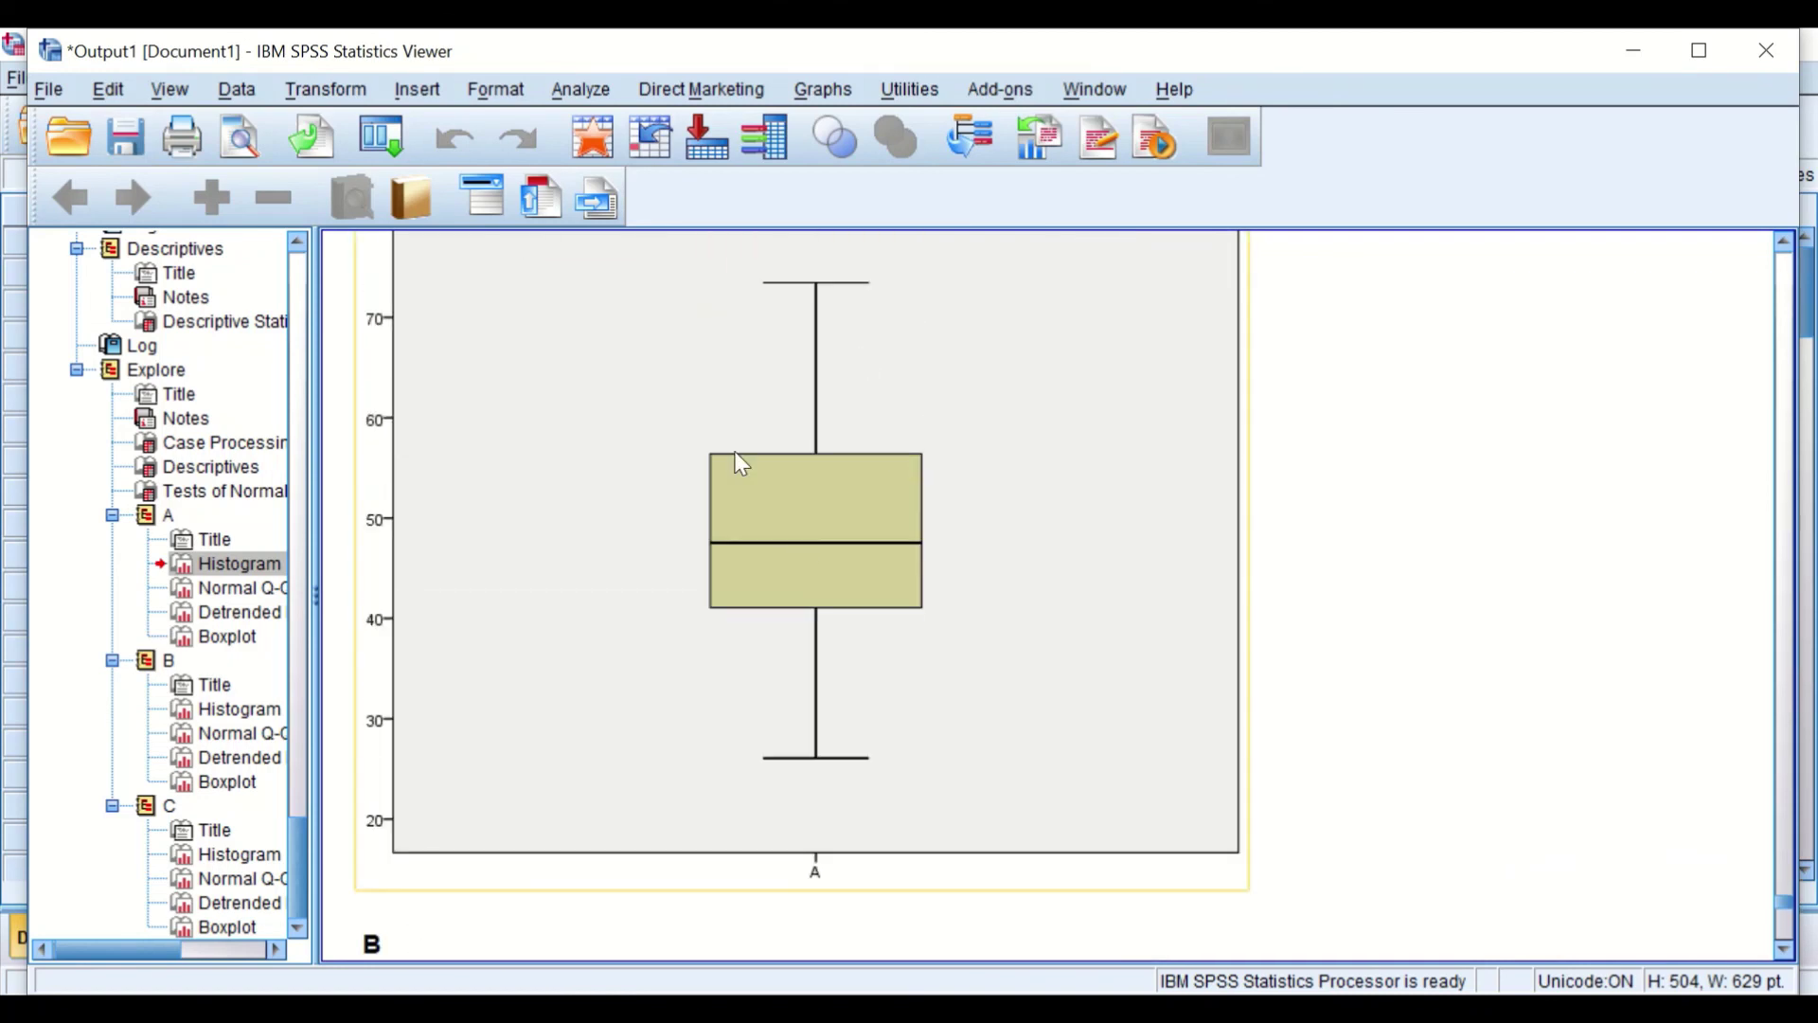
Examine the Explore plots for B and C, comparing their histograms, boxplots and normal and detrended Q-Q plots
{"action": "scroll", "coordinate": [916, 646], "scroll_direction": "down", "scroll_amount": 2}
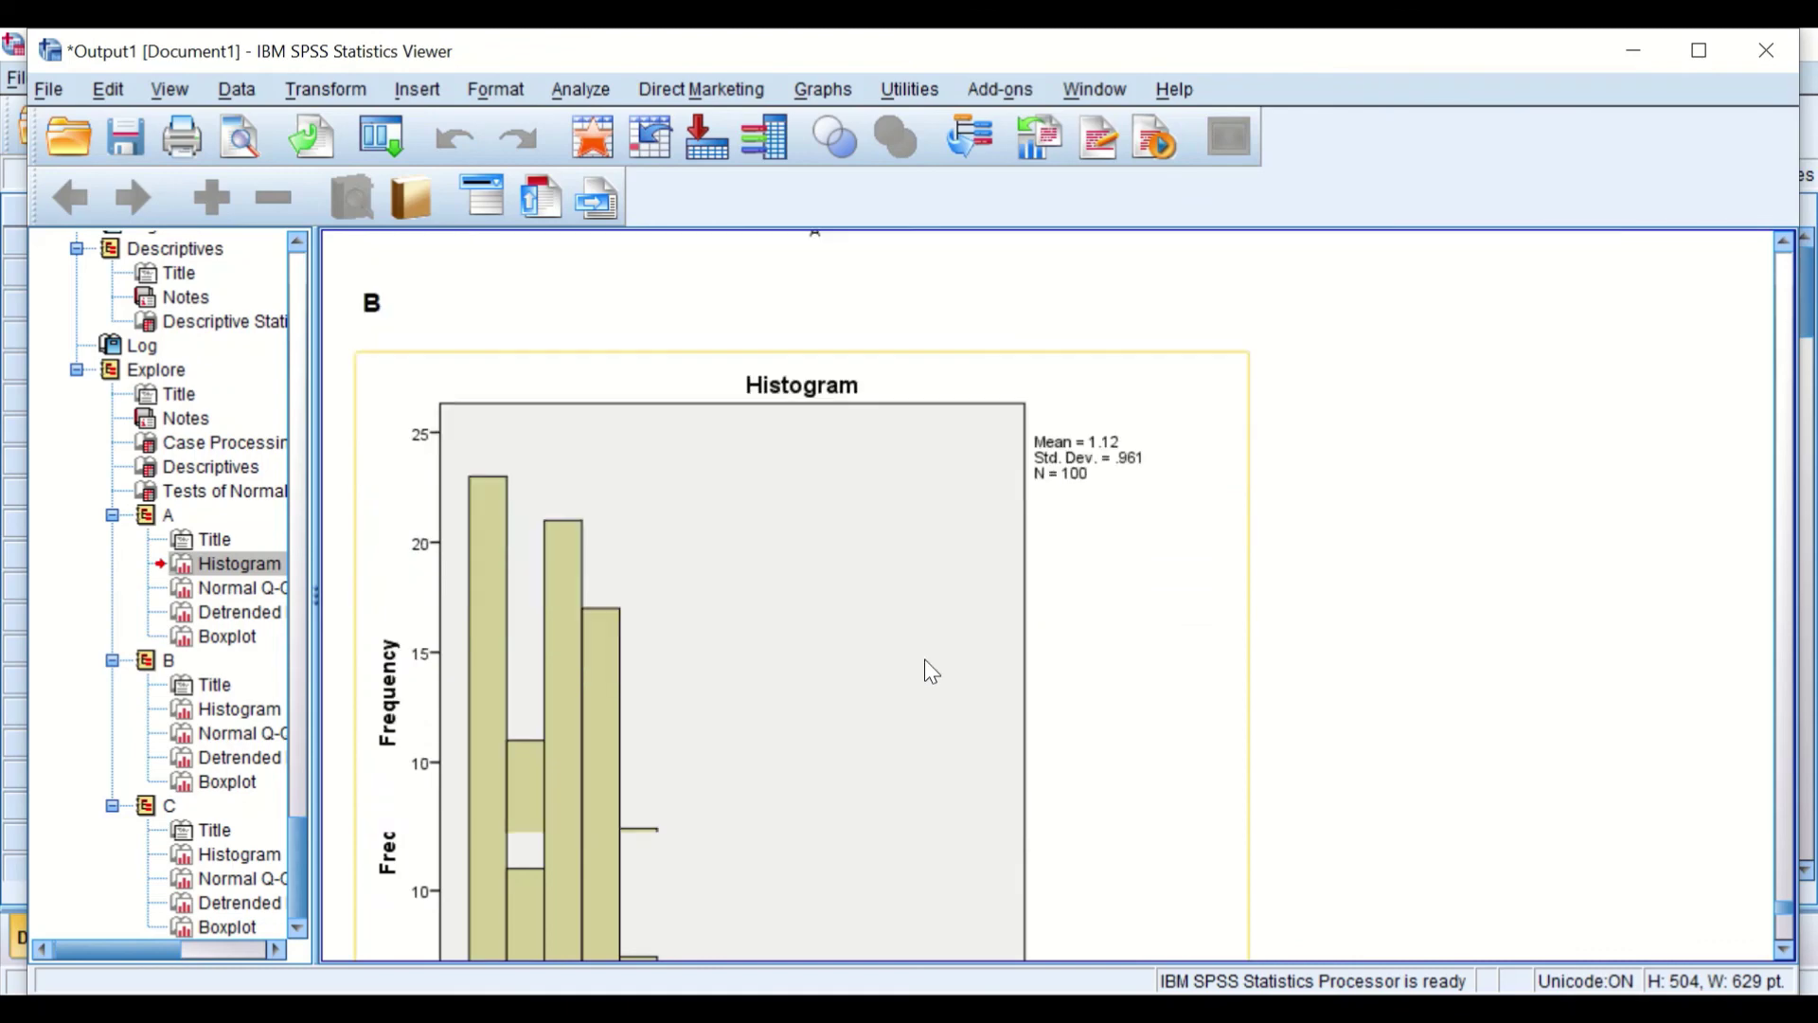
{"action": "scroll", "coordinate": [662, 584], "scroll_direction": "up", "scroll_amount": 3}
{"action": "left_click", "coordinate": [677, 578]}
{"action": "scroll", "coordinate": [677, 578], "scroll_direction": "down", "scroll_amount": 15}
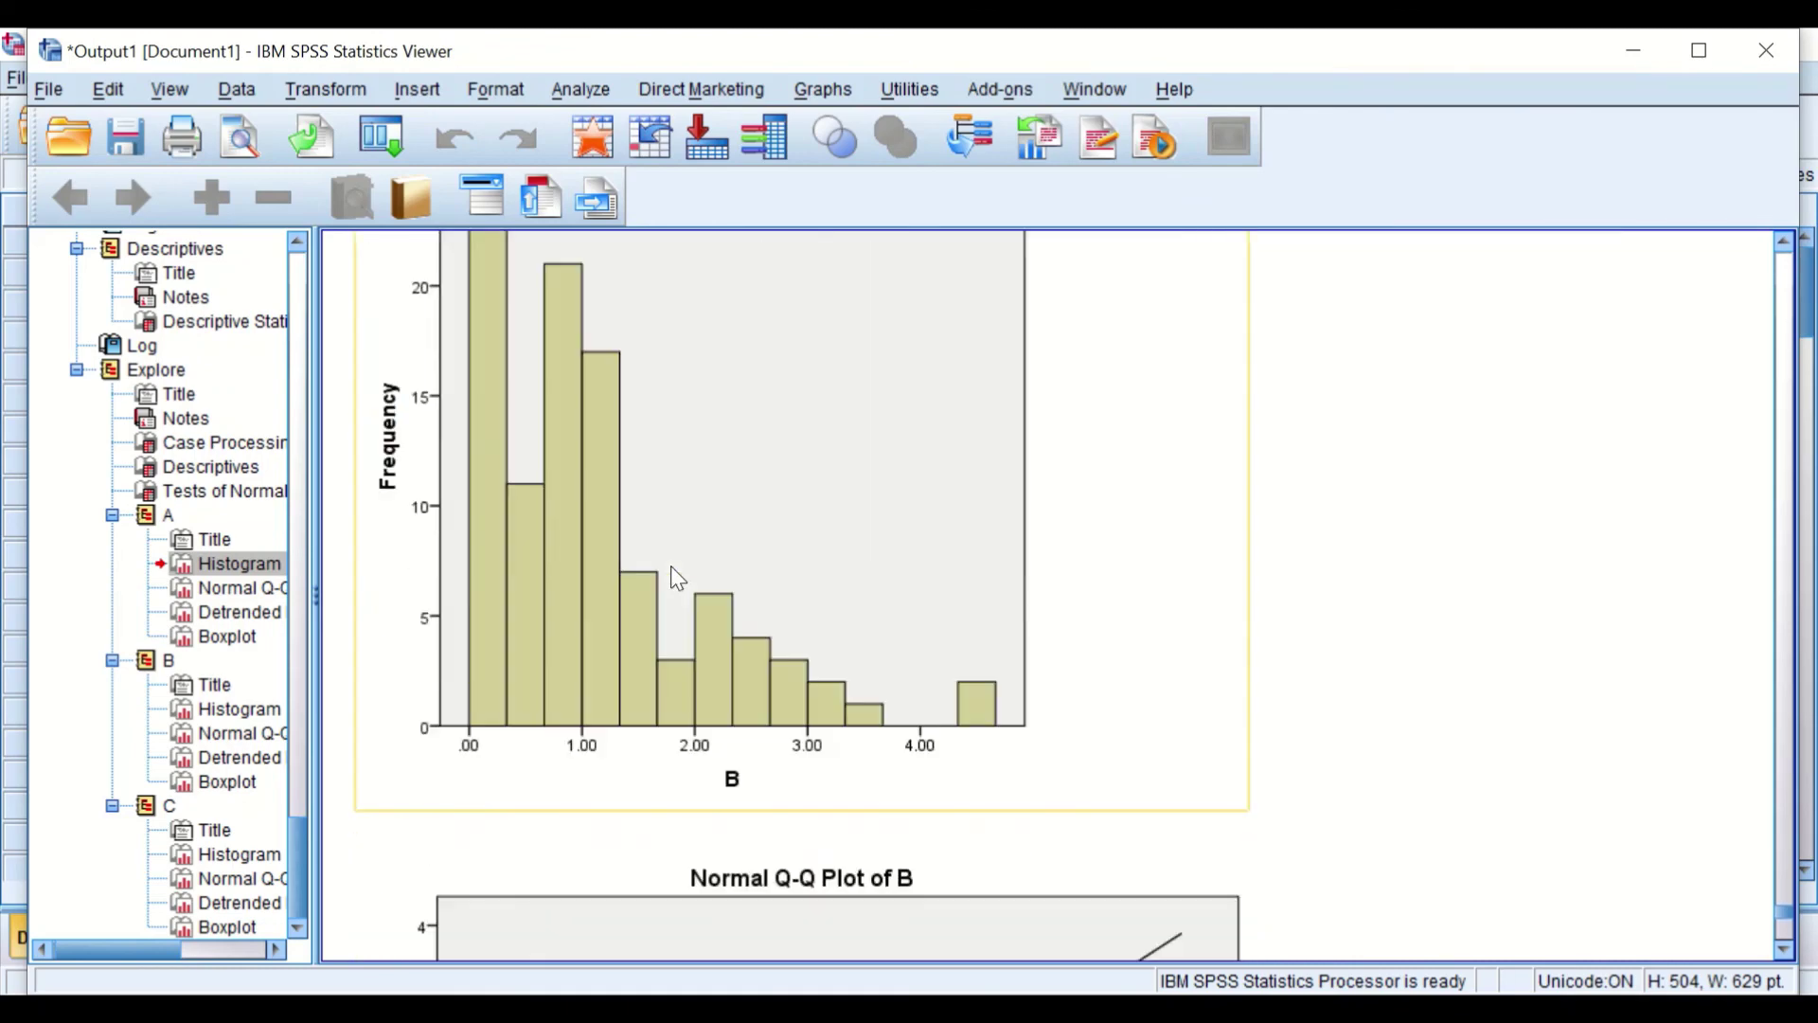
{"action": "scroll", "coordinate": [687, 573], "scroll_direction": "down", "scroll_amount": 15}
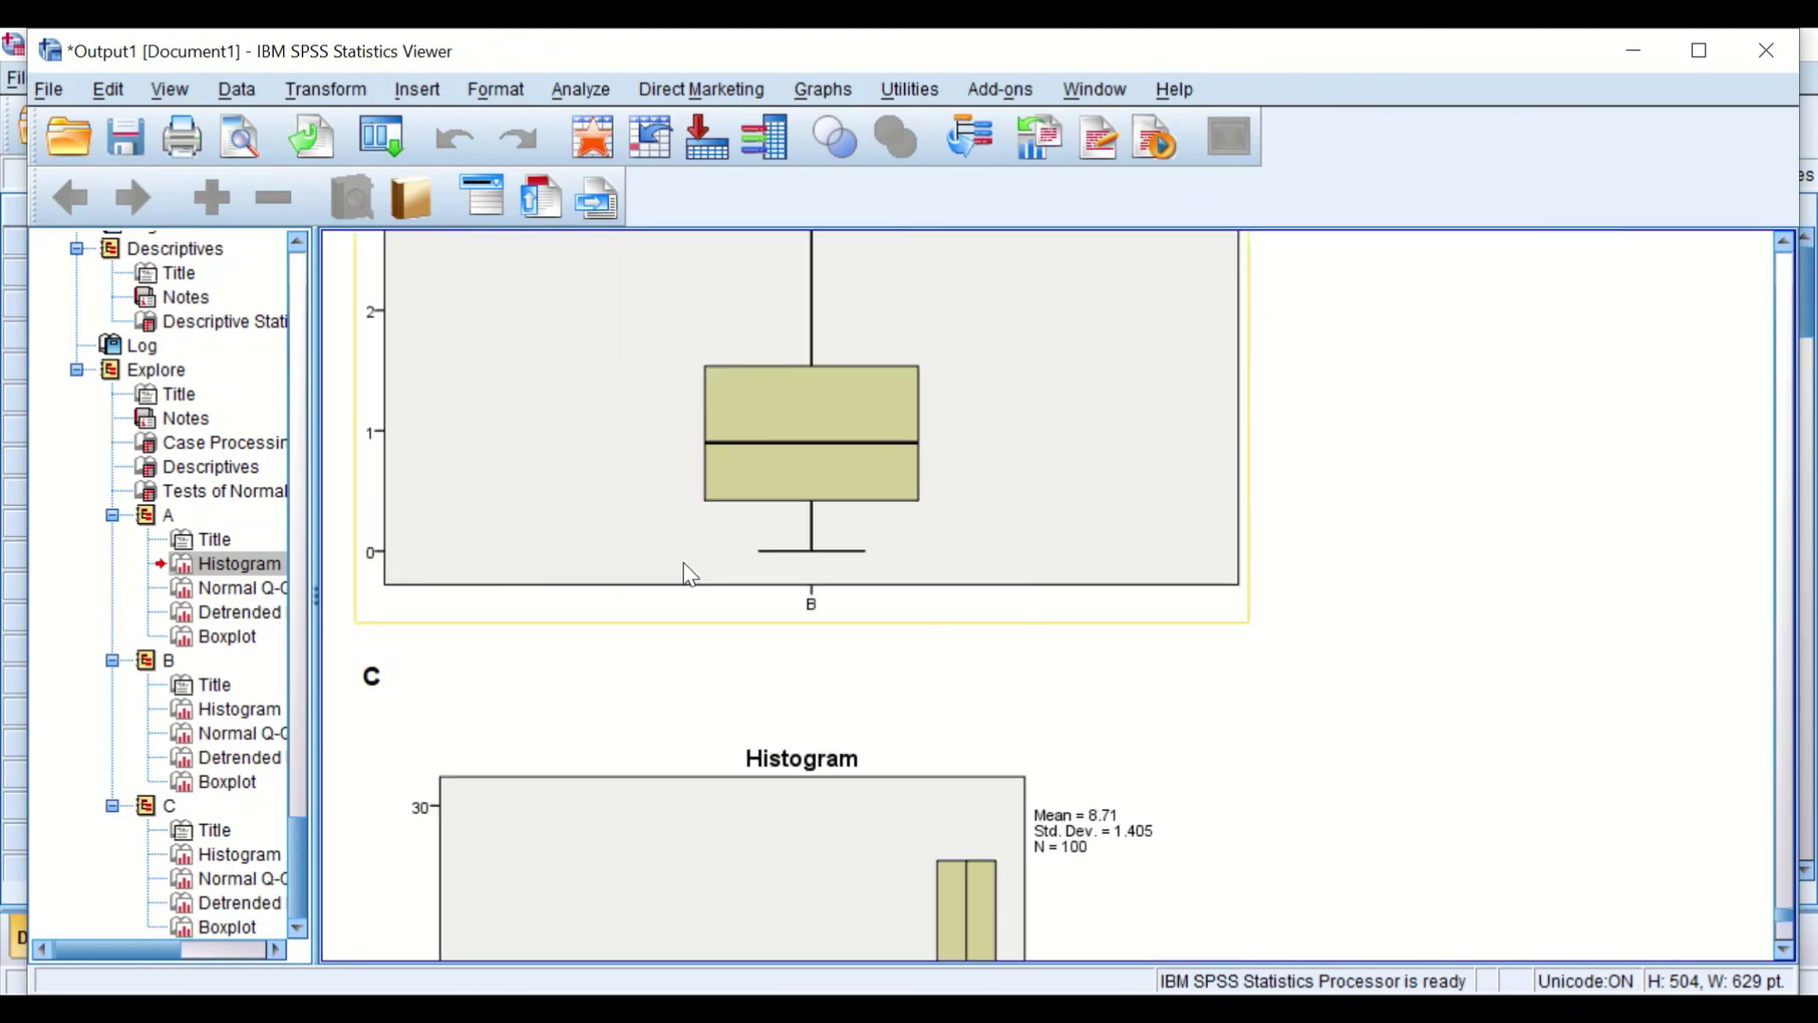
{"action": "scroll", "coordinate": [692, 566], "scroll_direction": "down", "scroll_amount": 10}
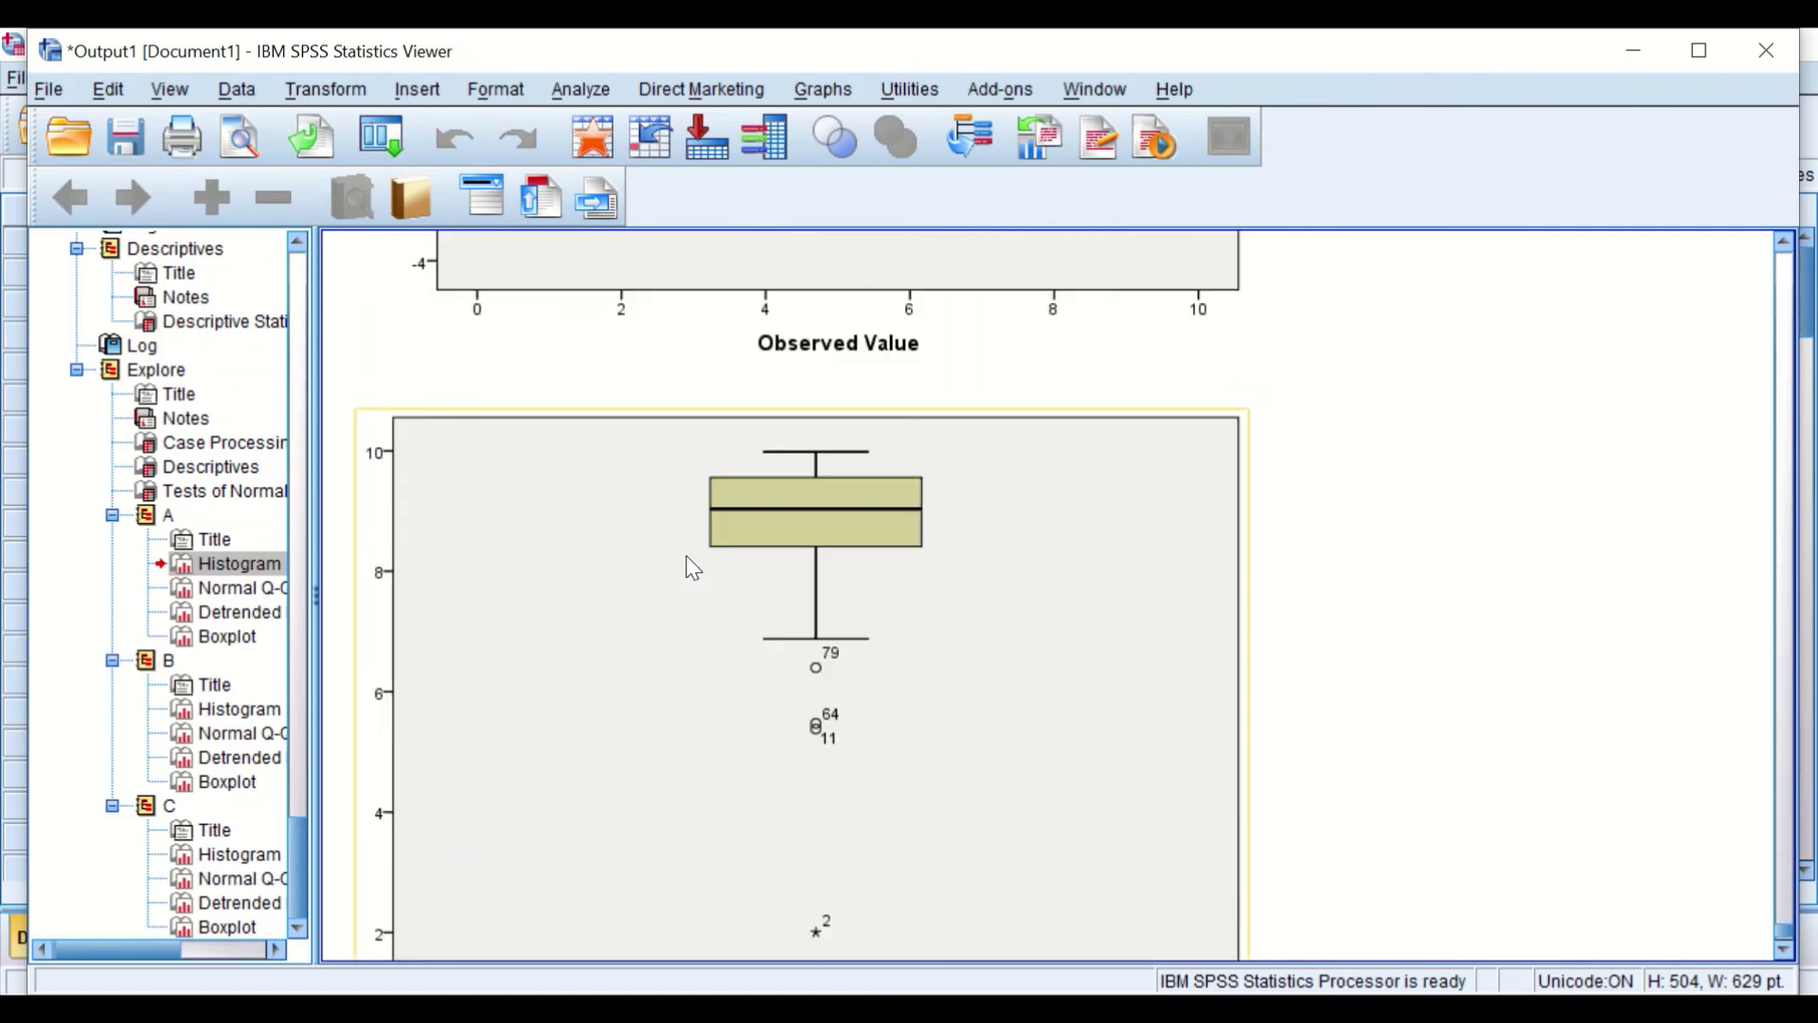
{"action": "scroll", "coordinate": [716, 621], "scroll_direction": "up", "scroll_amount": 10}
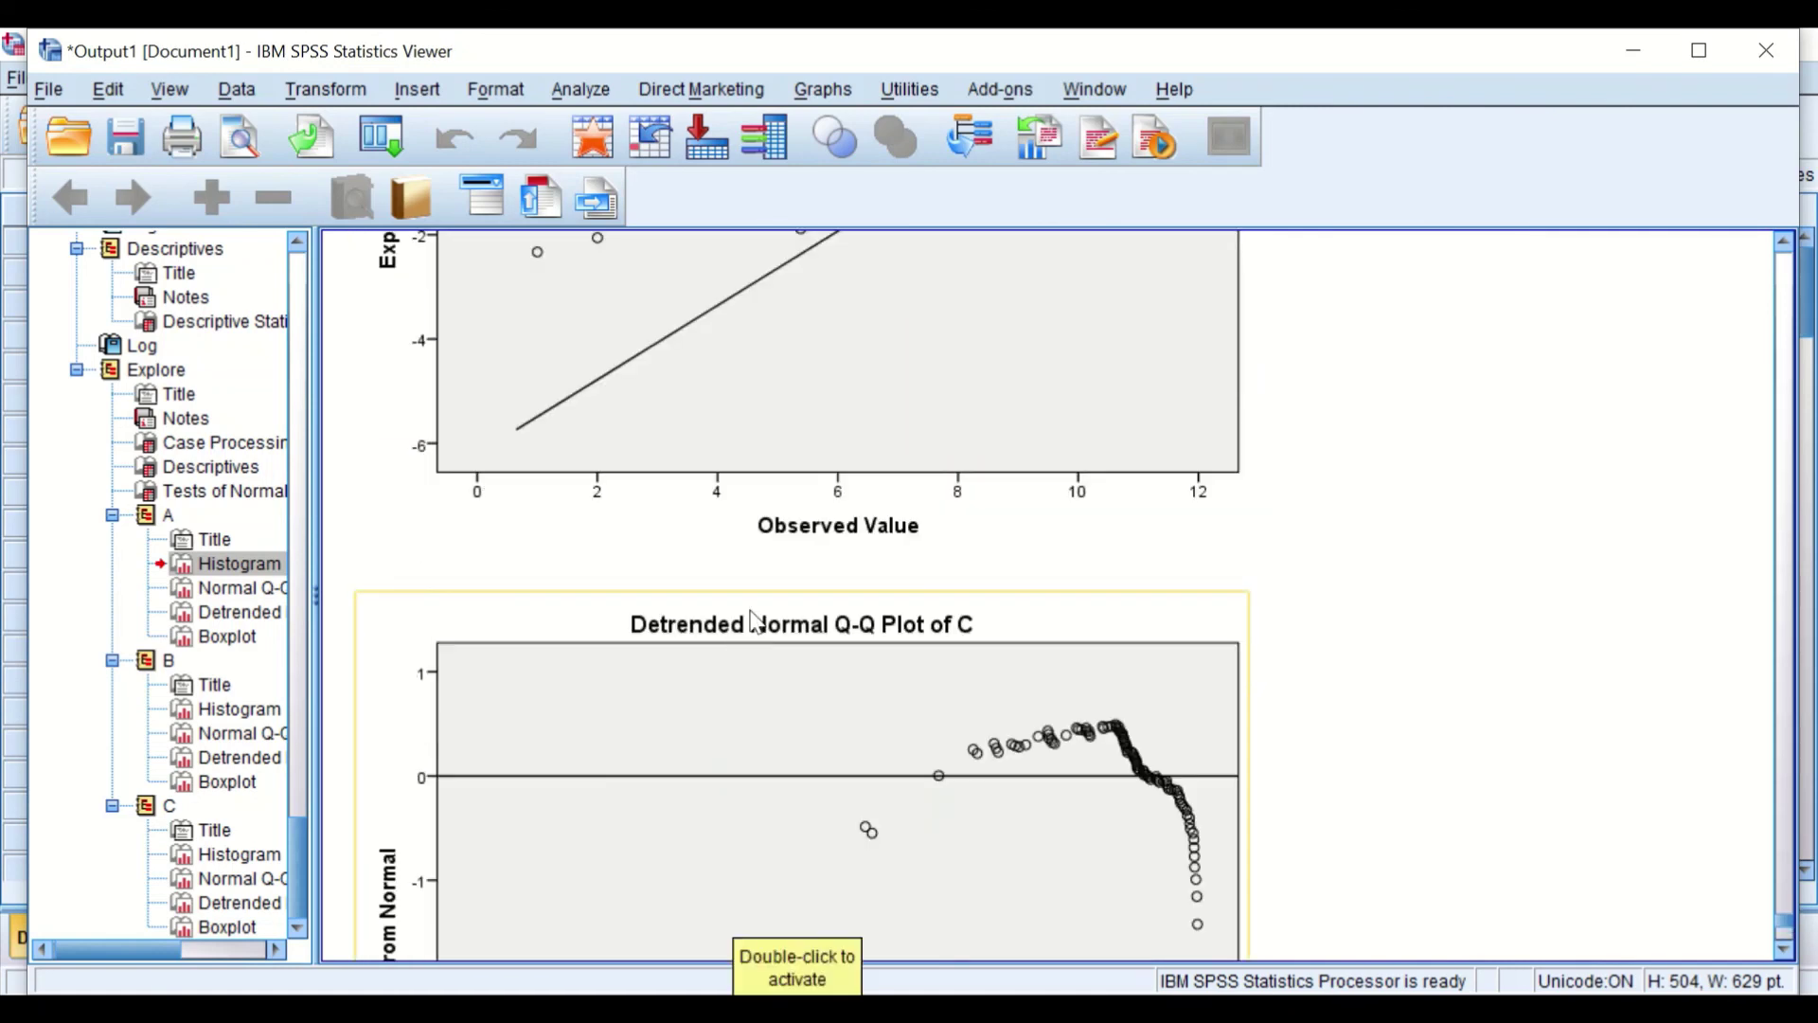
{"action": "scroll", "coordinate": [659, 660], "scroll_direction": "up", "scroll_amount": 3}
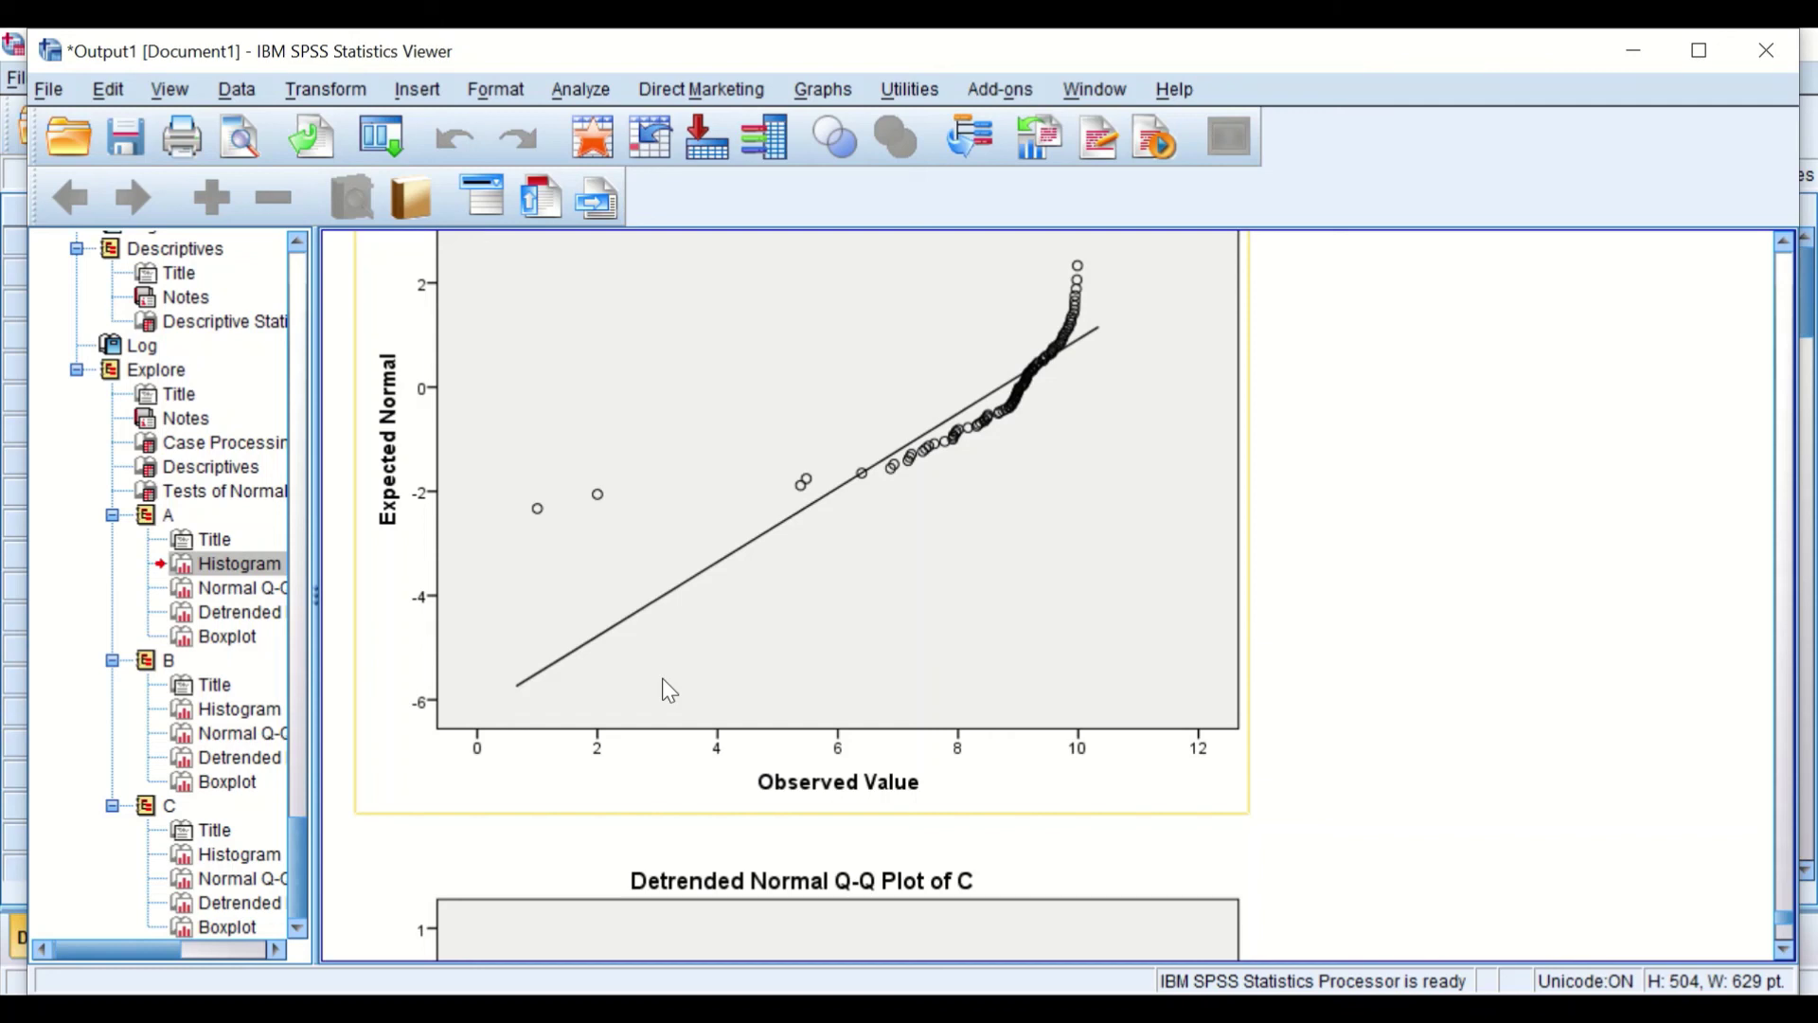
{"action": "scroll", "coordinate": [923, 755], "scroll_direction": "up", "scroll_amount": 15}
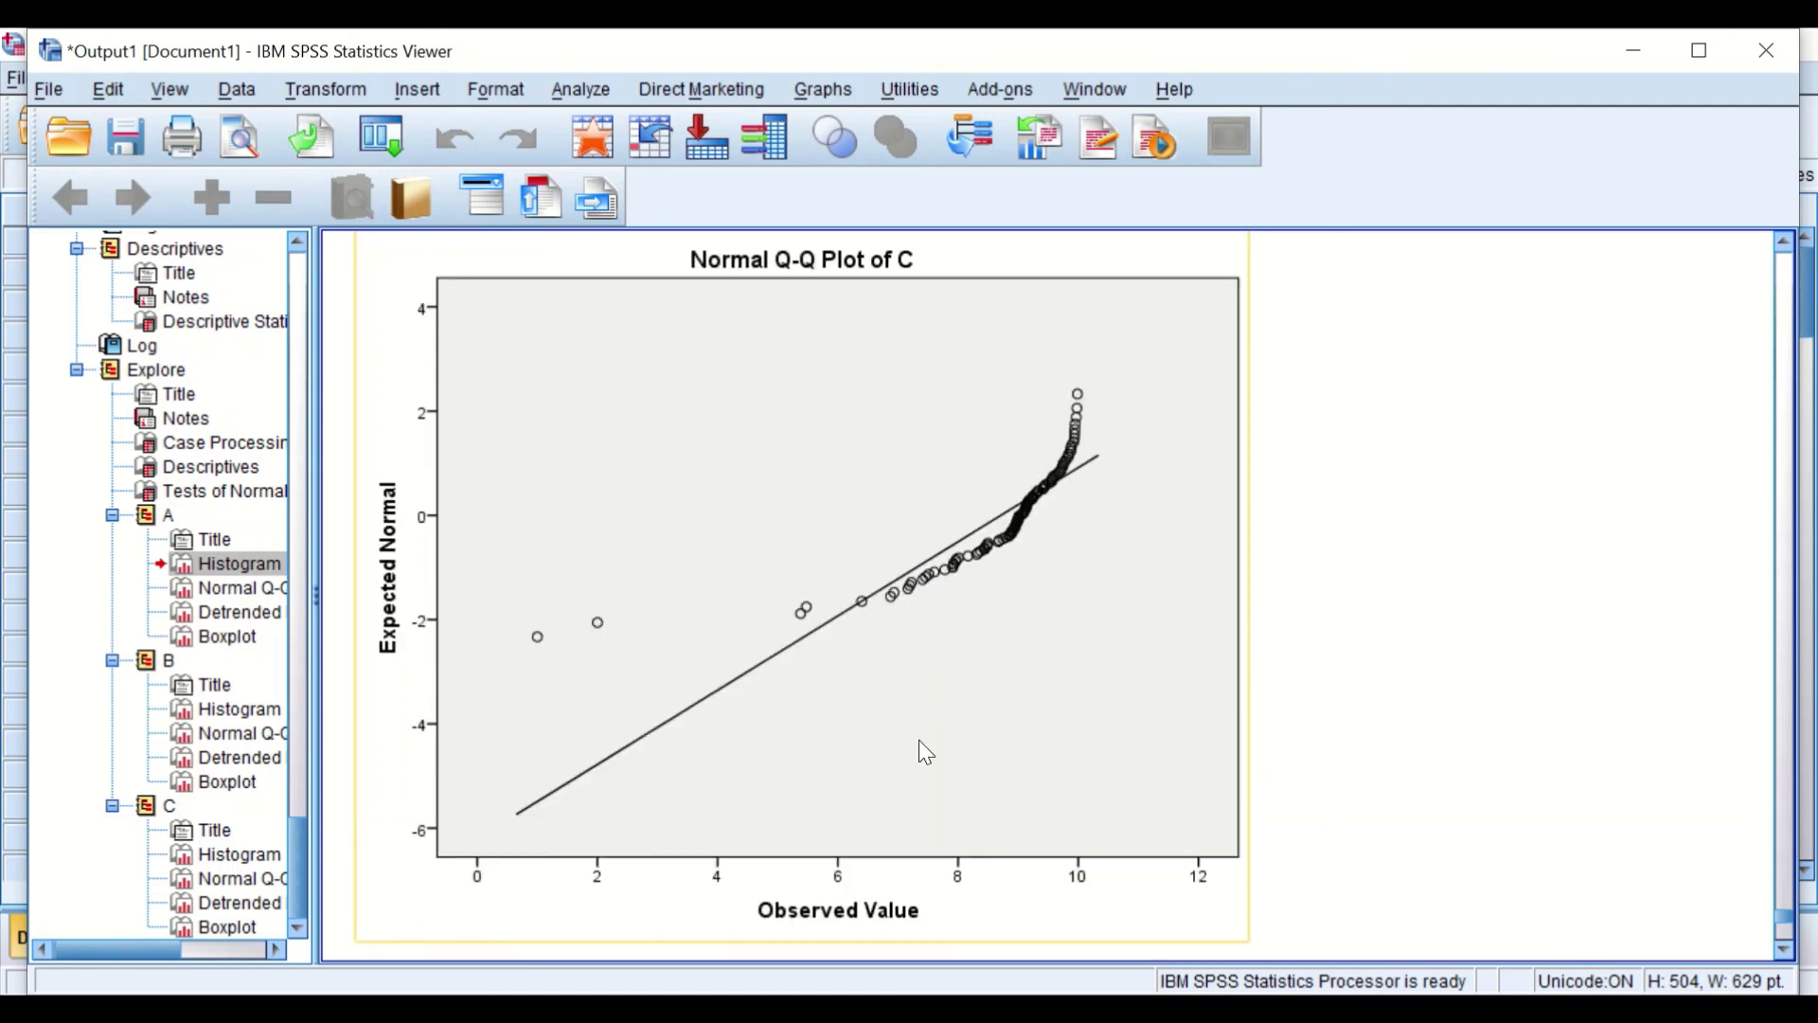